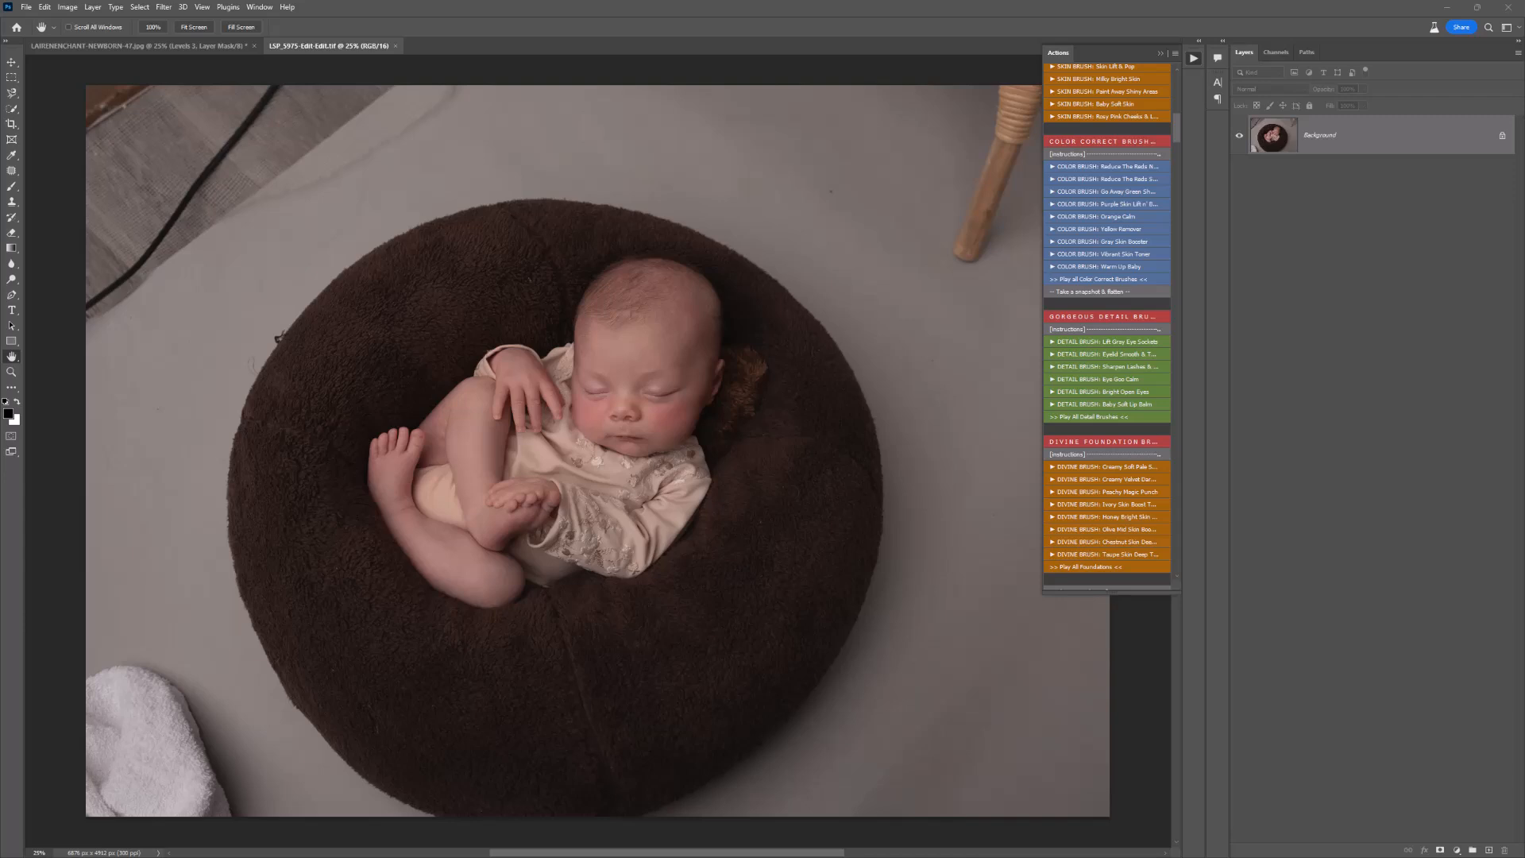
Step: Find the round wooden basket backdrop LAIRENENCHANT-NEWBORN-47.jpg in the online newborn gallery and download it
{"action": "left_click", "coordinate": [198, 47]}
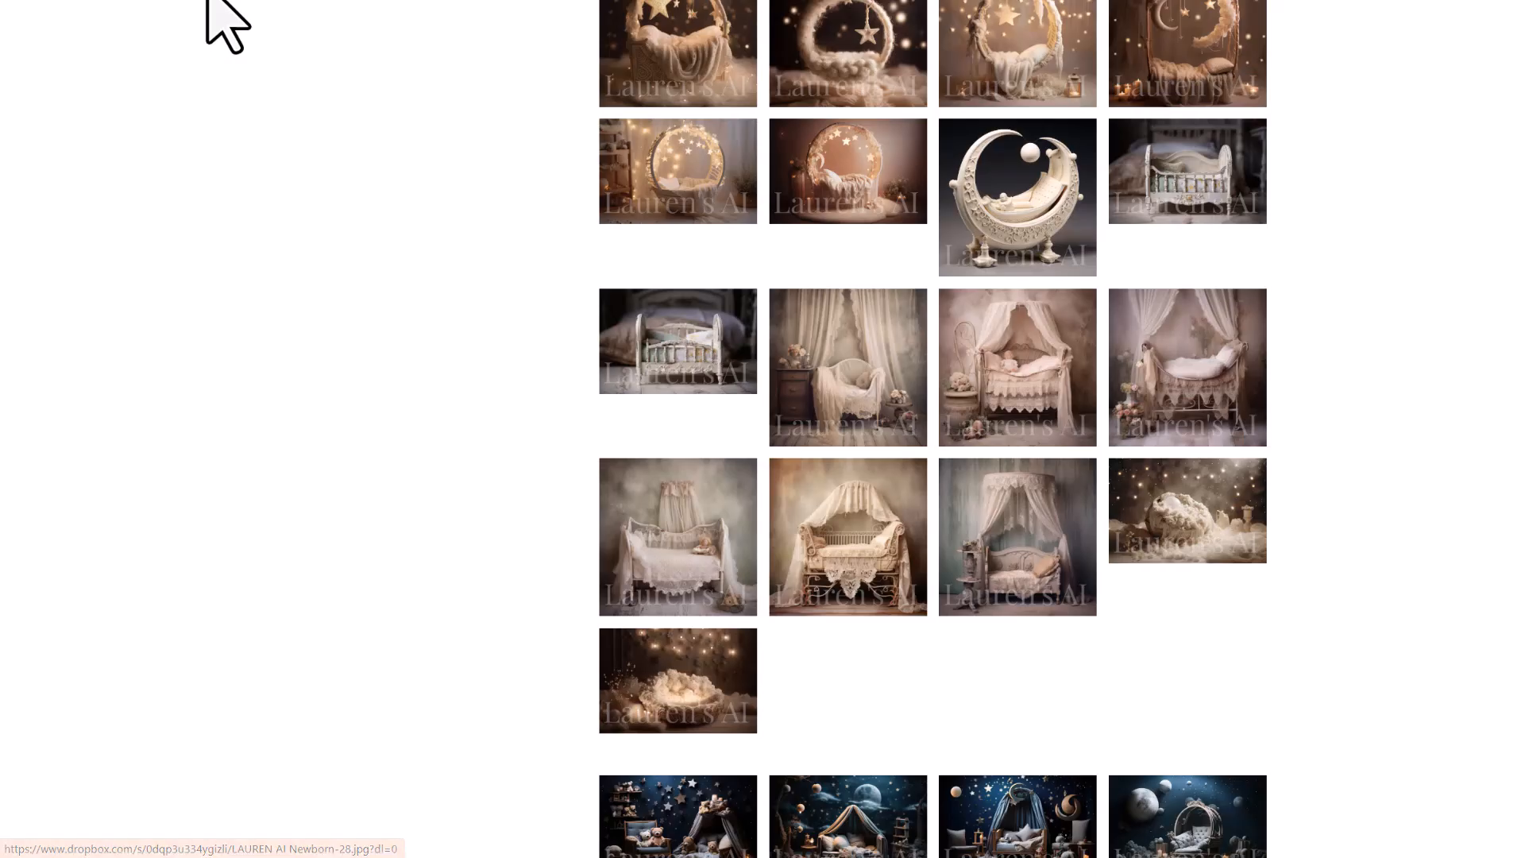
{"action": "scroll", "coordinate": [1167, 429], "scroll_direction": "down", "scroll_amount": 20}
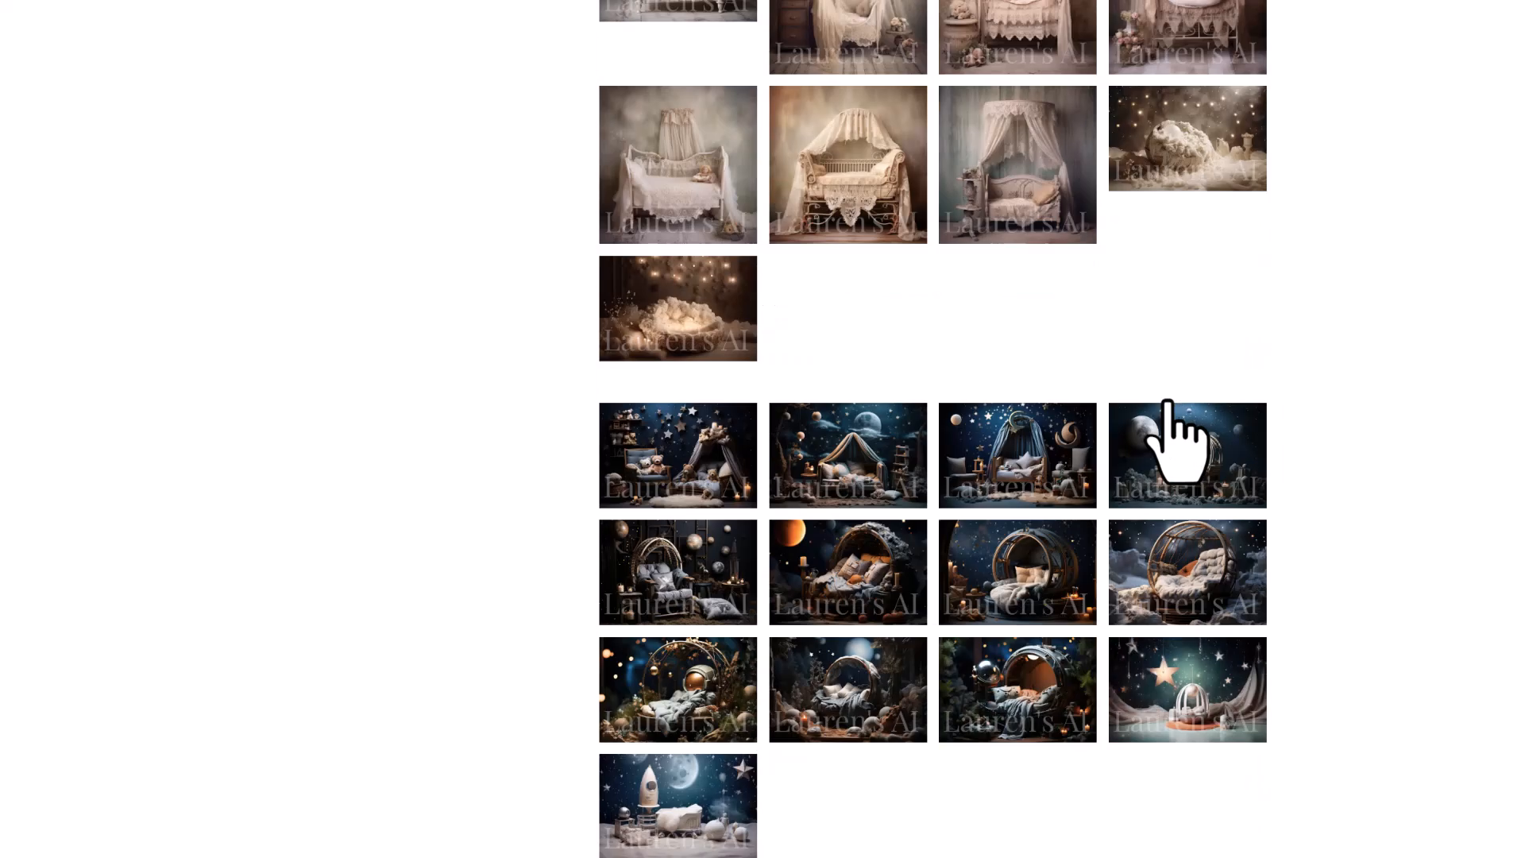
{"action": "scroll", "coordinate": [1168, 413], "scroll_direction": "down", "scroll_amount": 12}
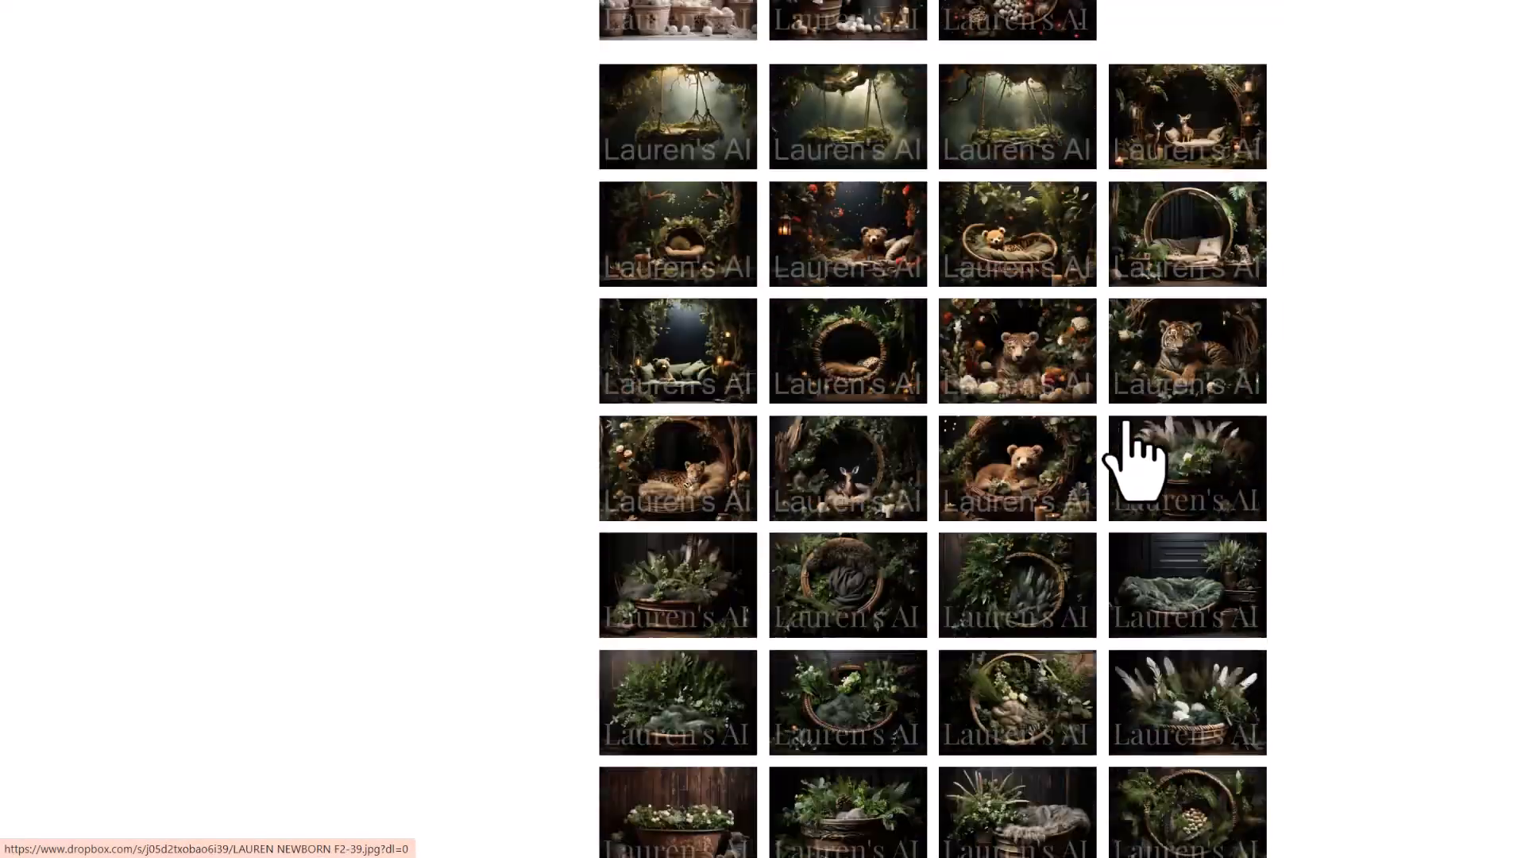
{"action": "scroll", "coordinate": [1132, 459], "scroll_direction": "down", "scroll_amount": 2}
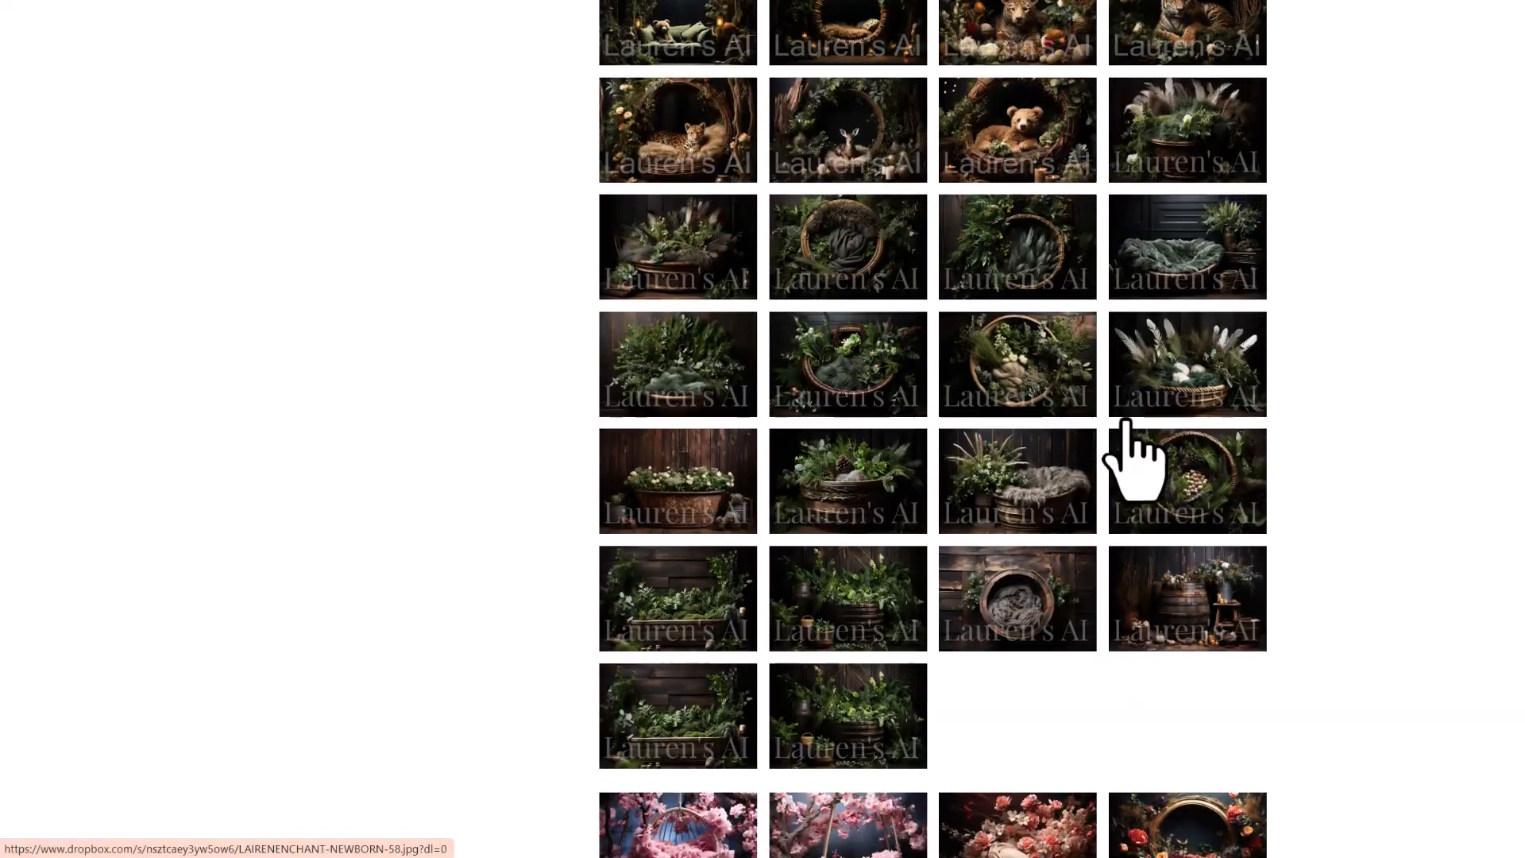
{"action": "left_click", "coordinate": [1019, 380]}
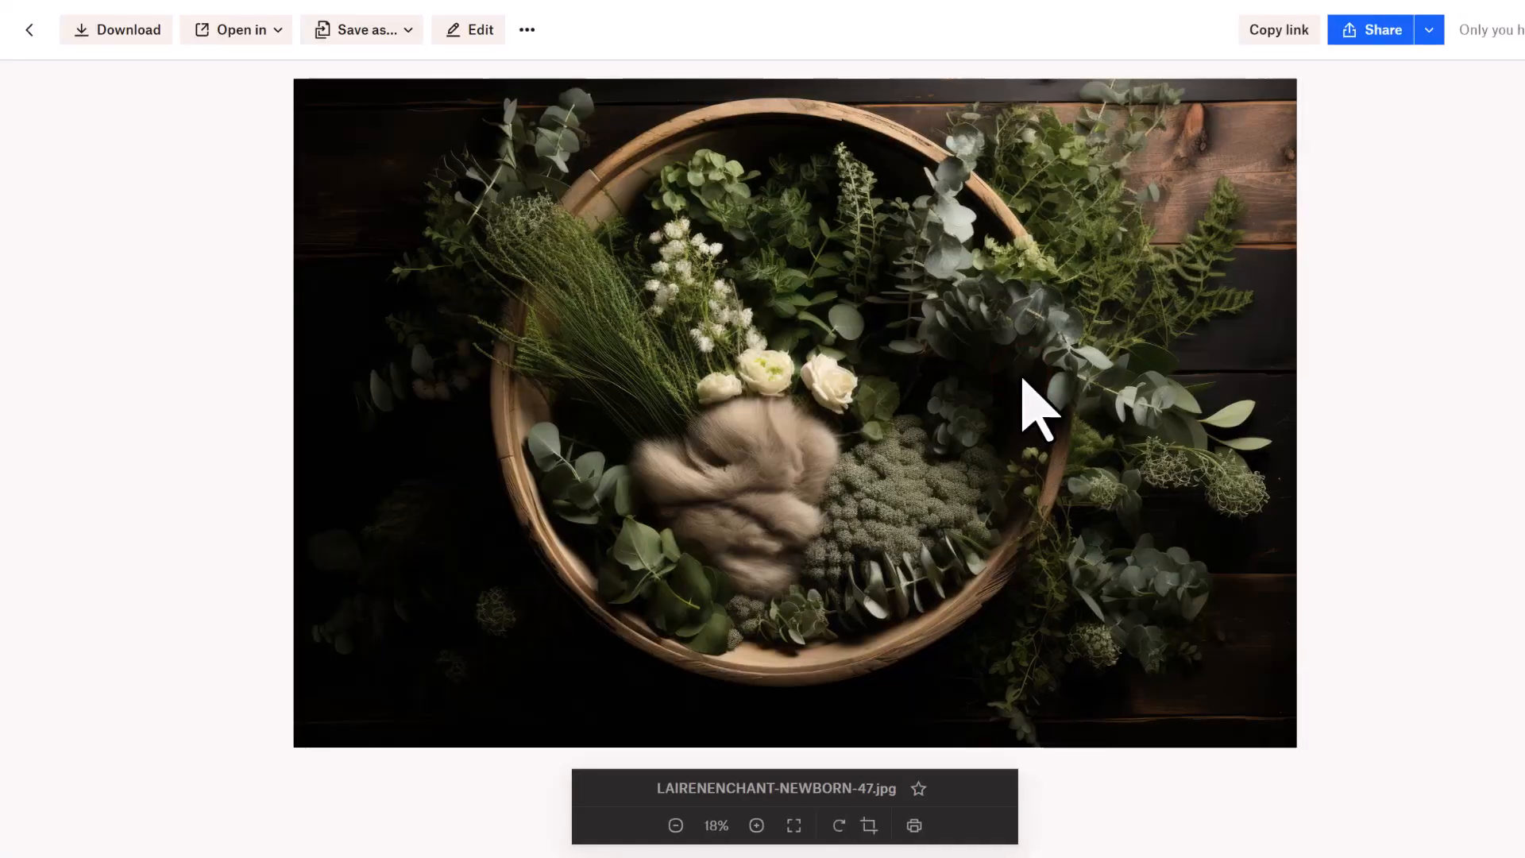
{"action": "left_click", "coordinate": [118, 29]}
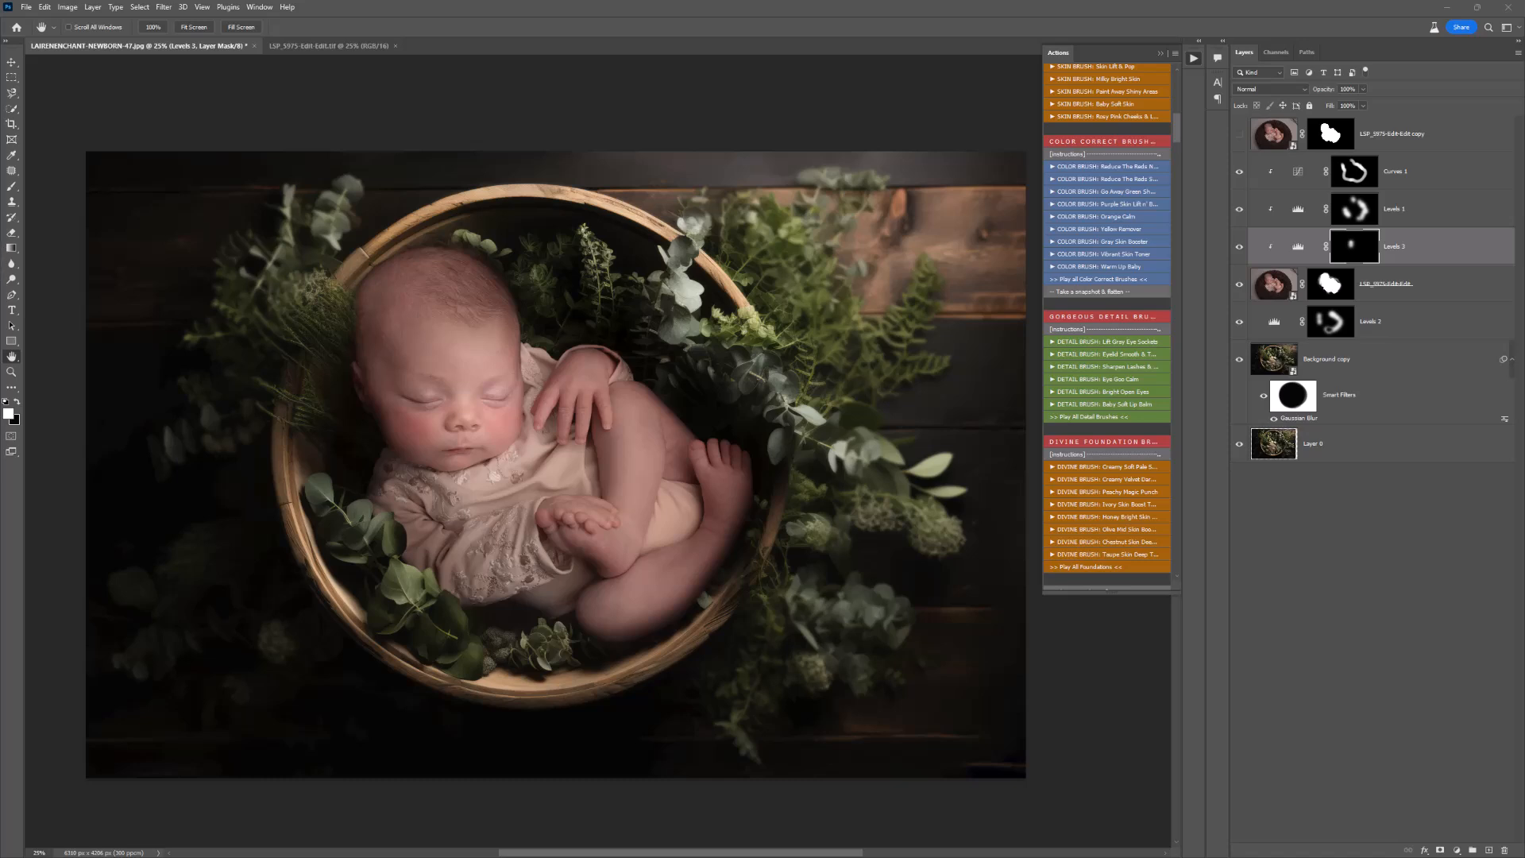
Step: Open the downloaded basket backdrop as a new document in Photoshop and collapse the Actions panel
{"action": "left_click_drag", "start_coordinate": [1004, 763], "coordinate": [778, 561]}
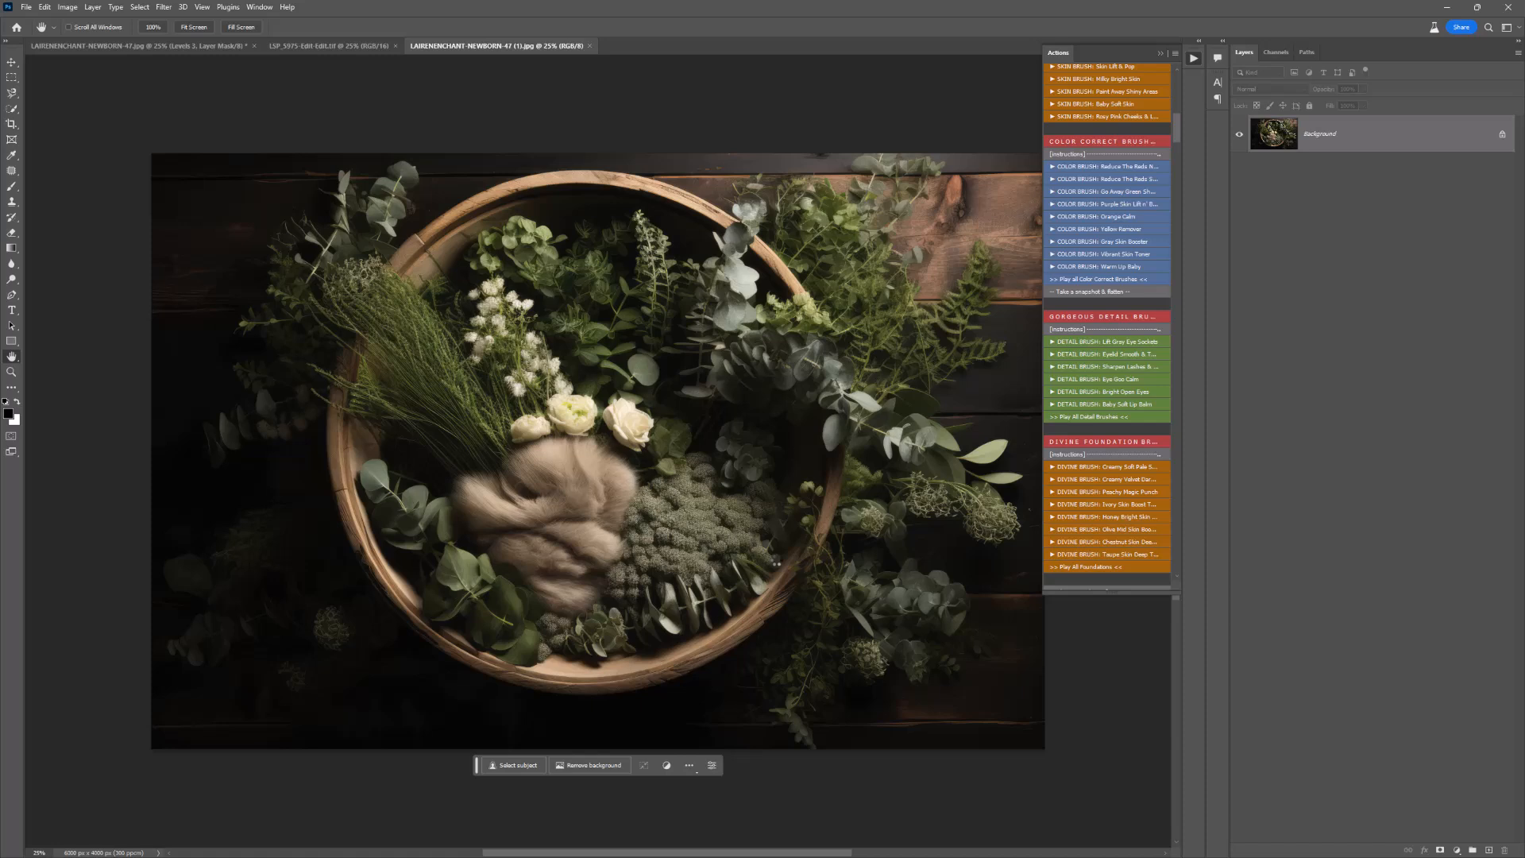
{"action": "left_click", "coordinate": [1161, 54]}
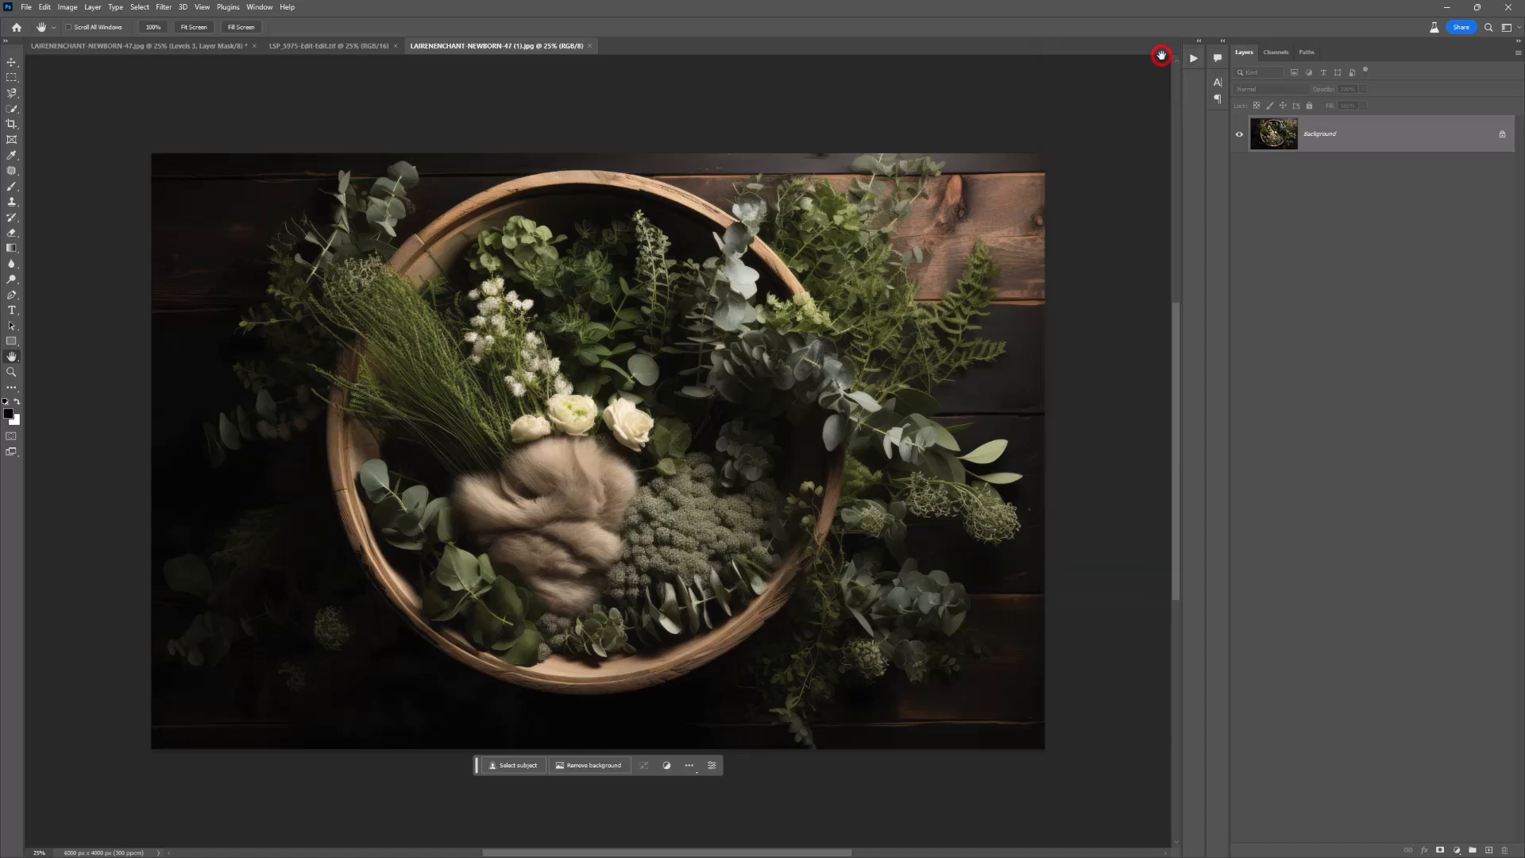
Step: Extend the backdrop's canvas slightly beyond all four edges with the Crop tool, using Content-Aware Fill
{"action": "key", "text": "c"}
{"action": "left_click", "coordinate": [663, 435]}
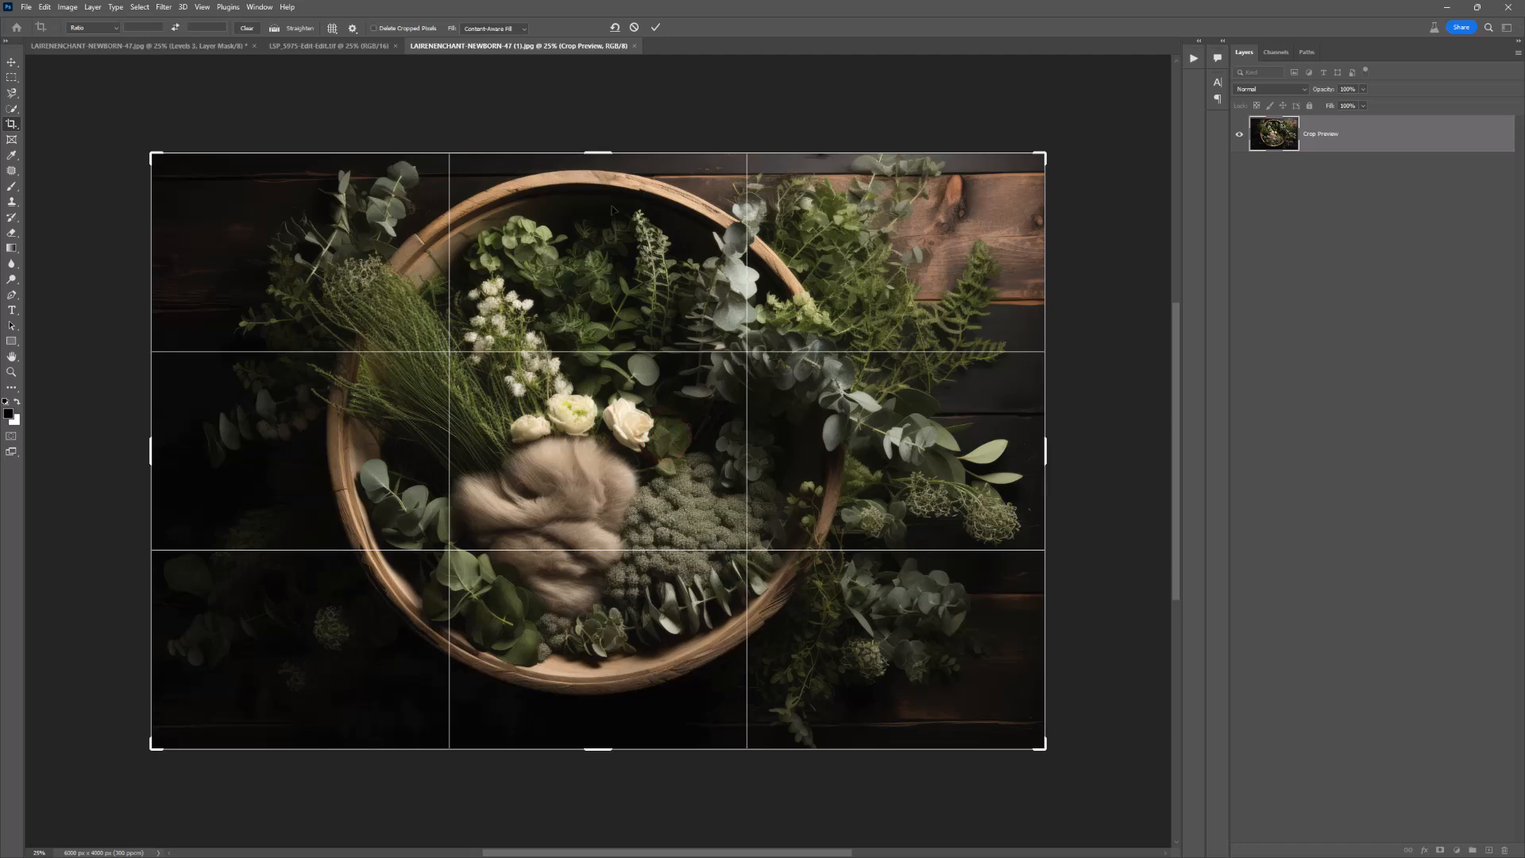
{"action": "left_click_drag", "start_coordinate": [599, 151], "coordinate": [597, 149]}
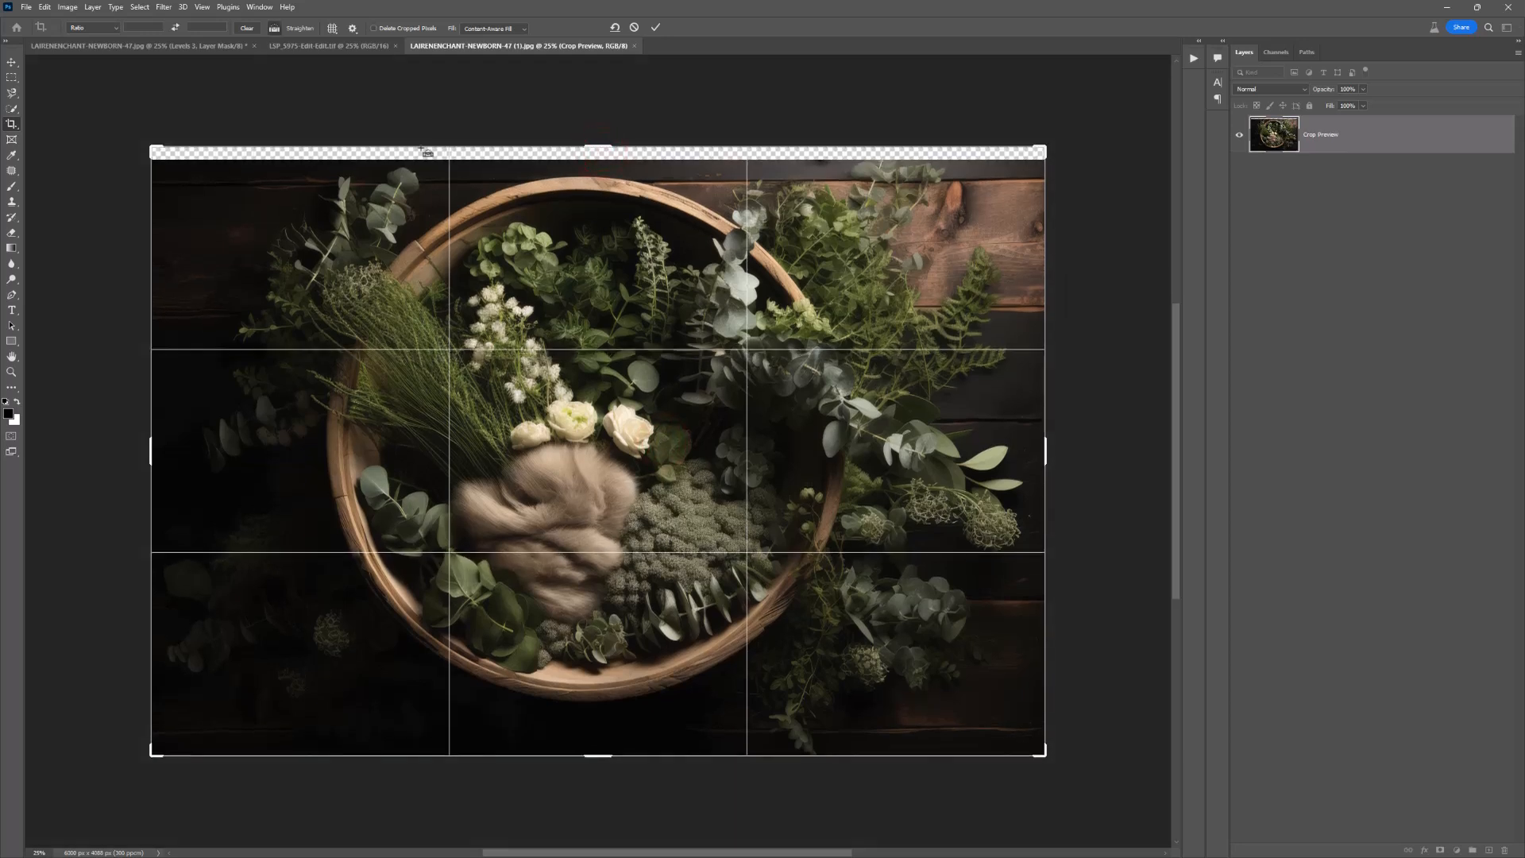
{"action": "left_click_drag", "start_coordinate": [451, 151], "coordinate": [452, 159]}
{"action": "left_click_drag", "start_coordinate": [148, 148], "coordinate": [133, 142]}
{"action": "left_click_drag", "start_coordinate": [723, 455], "coordinate": [708, 436]}
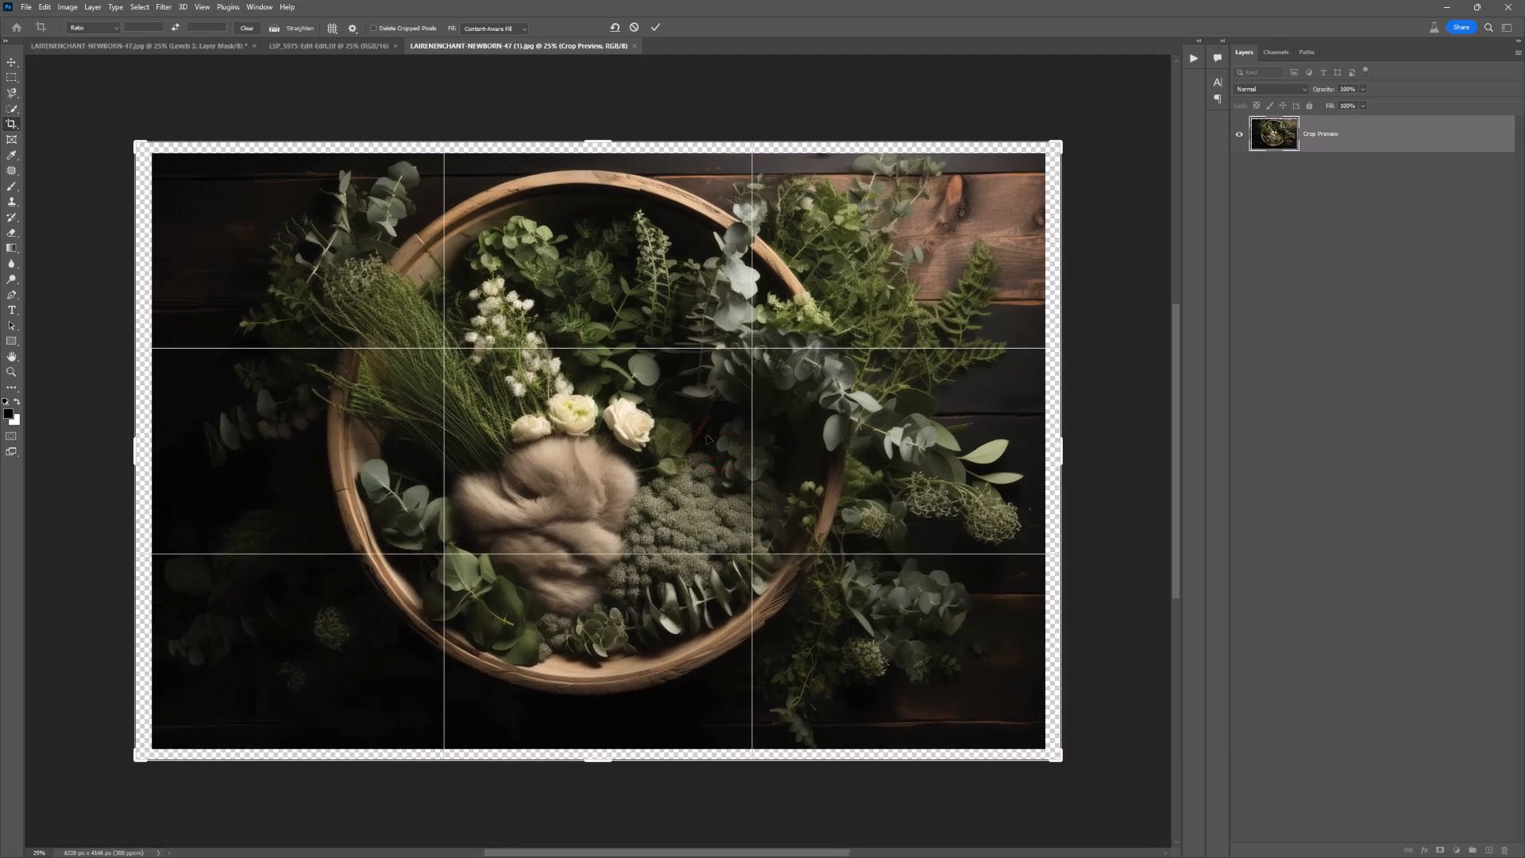
{"action": "key", "text": "Return"}
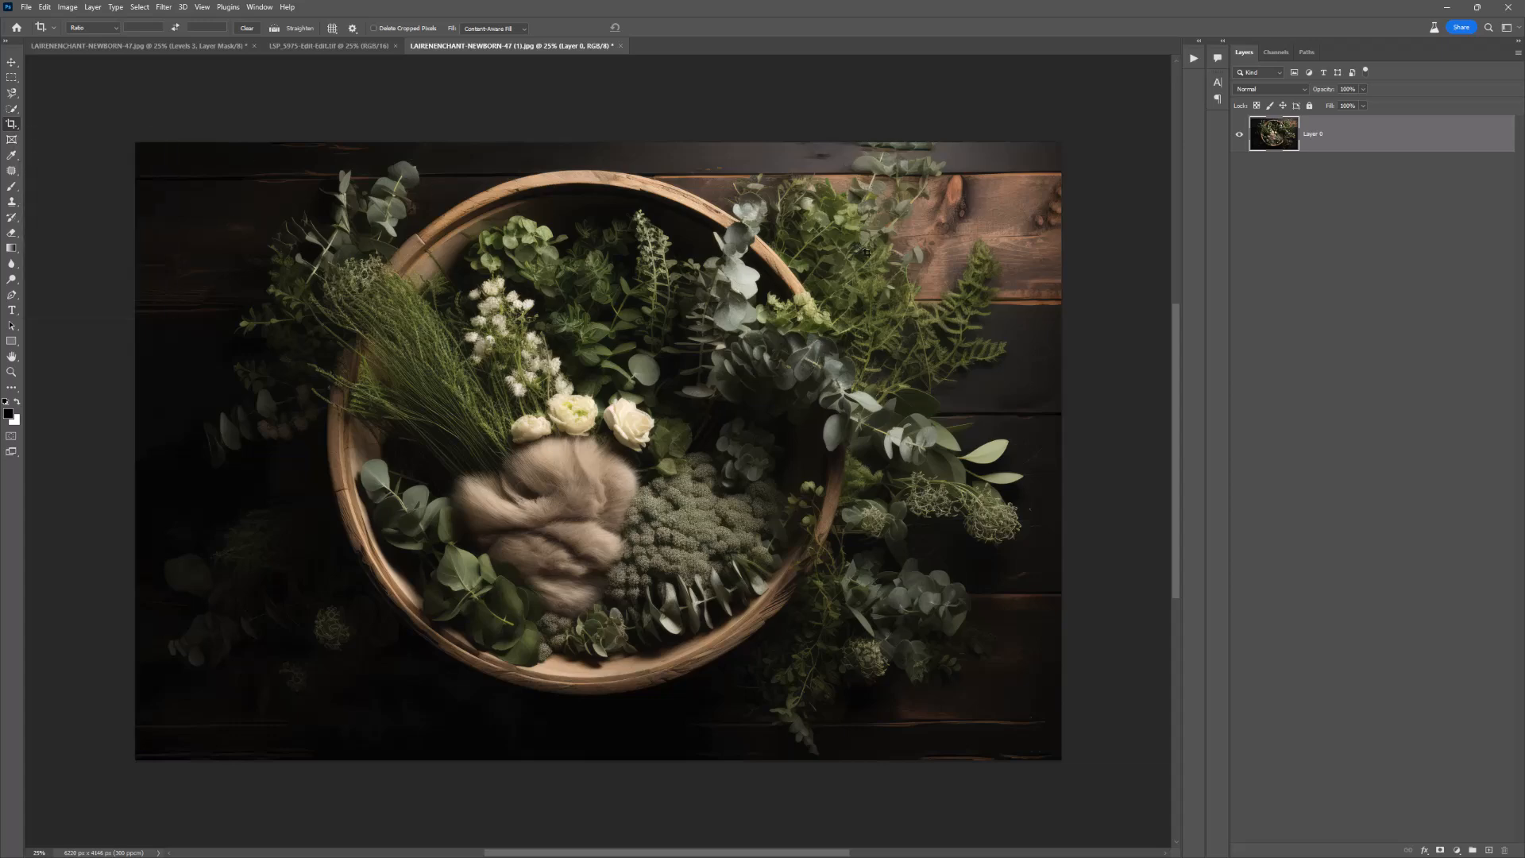
Step: Replace the duplicated leaf strip at the backdrop's top edge with dark plank texture using the Patch tool
{"action": "key", "text": "z"}
{"action": "left_click", "coordinate": [927, 131]}
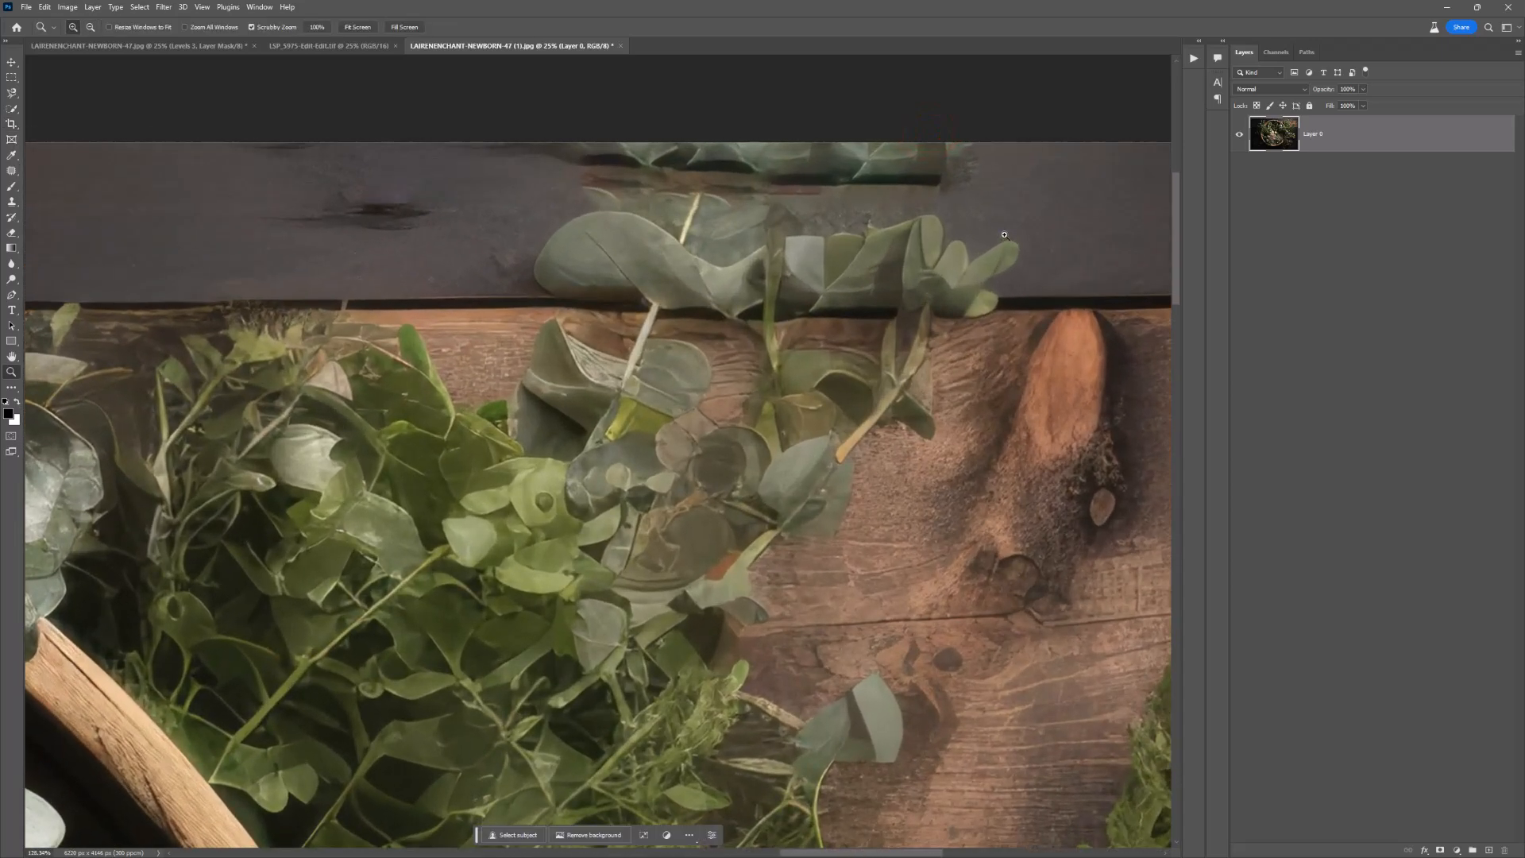
{"action": "left_click", "coordinate": [844, 170]}
{"action": "left_click", "coordinate": [9, 171]}
{"action": "right_click", "coordinate": [9, 172]}
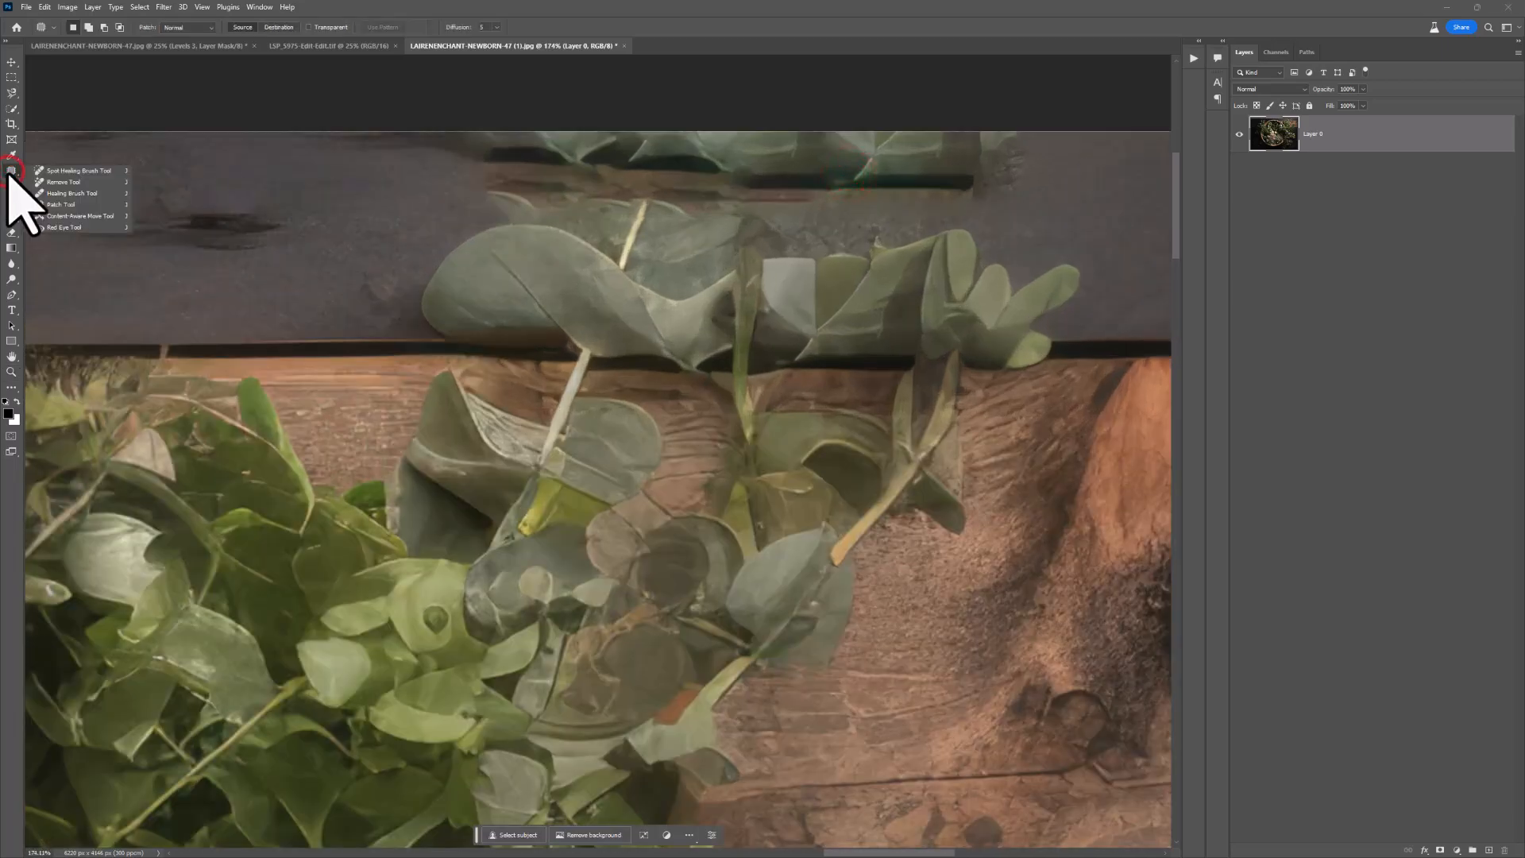
{"action": "left_click", "coordinate": [61, 205]}
{"action": "mouse_move", "coordinate": [465, 119]}
{"action": "left_mouse_down"}
{"action": "mouse_move", "coordinate": [452, 164]}
{"action": "mouse_move", "coordinate": [532, 201]}
{"action": "left_mouse_up"}
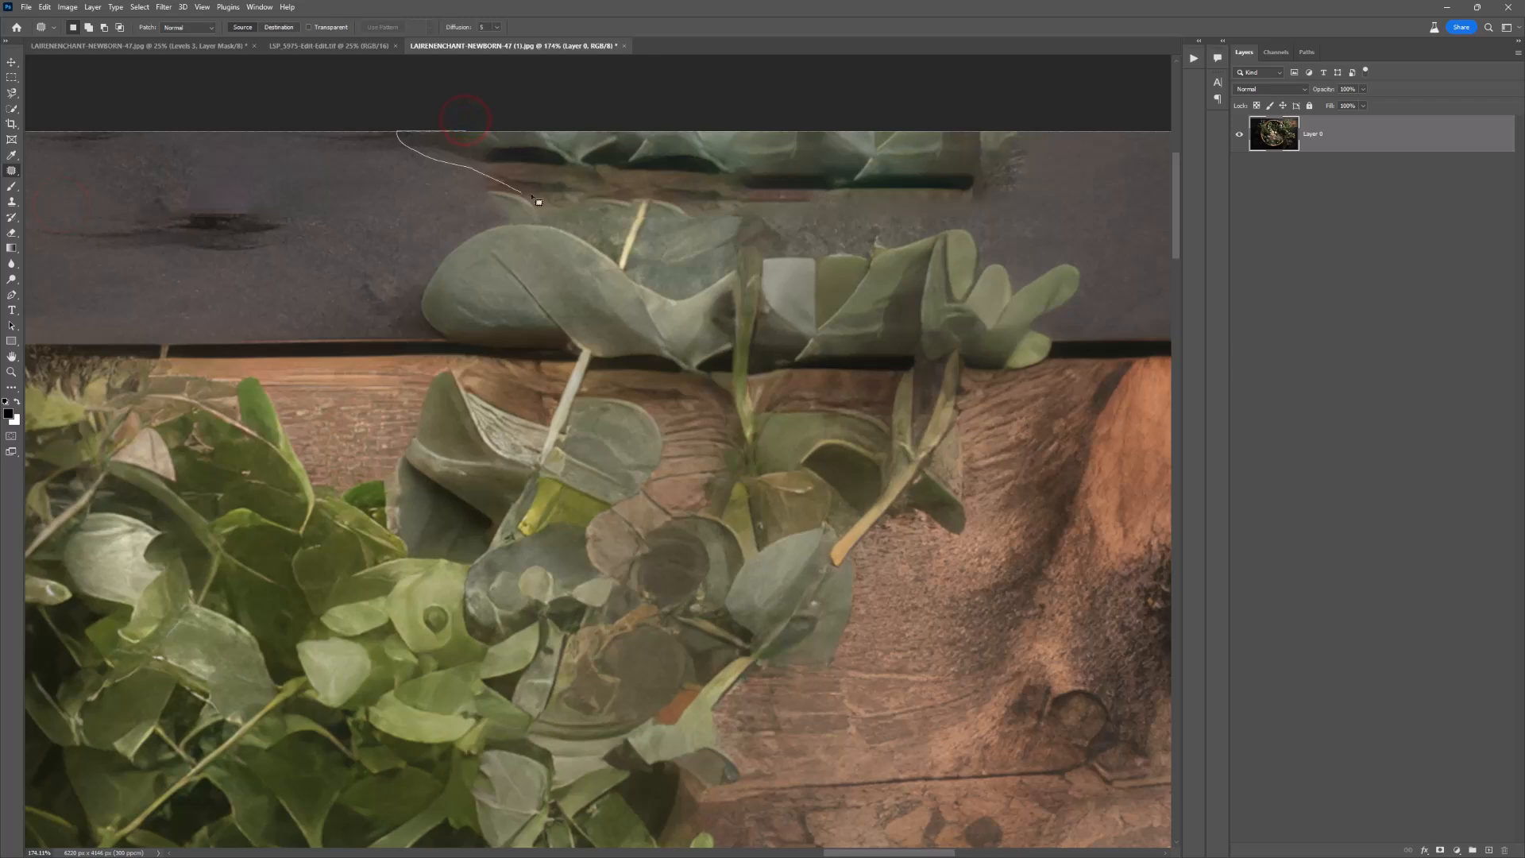
{"action": "left_click_drag", "start_coordinate": [728, 211], "coordinate": [949, 218]}
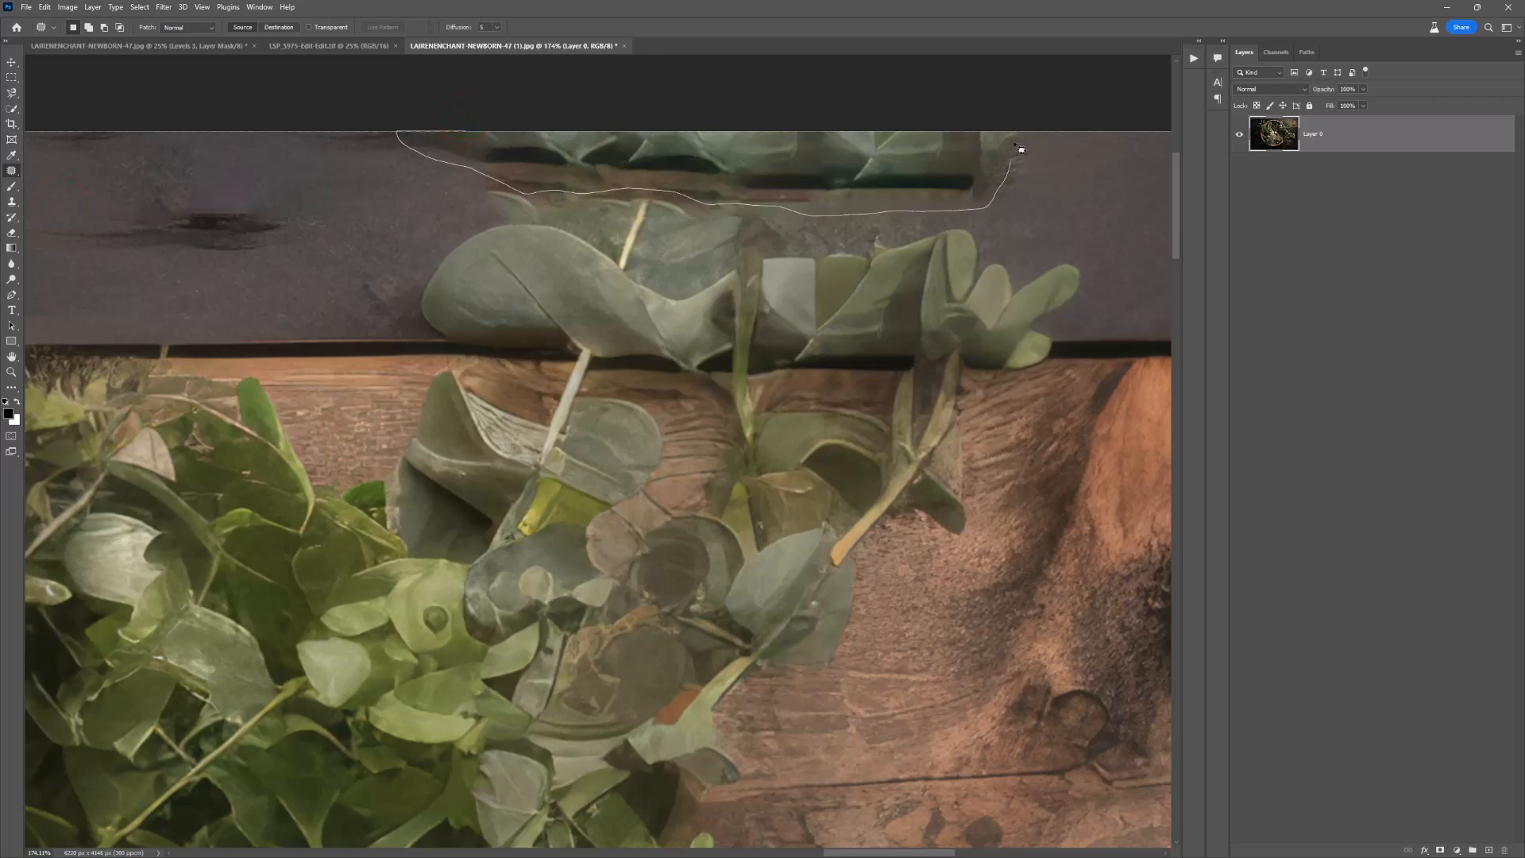
{"action": "left_click_drag", "start_coordinate": [989, 102], "coordinate": [985, 103]}
{"action": "left_click_drag", "start_coordinate": [966, 170], "coordinate": [381, 169]}
{"action": "key", "text": "ctrl+d"}
Step: Patch the leftover leaf traces along the upper plank, above the eucalyptus sprig, with clean wood
{"action": "mouse_move", "coordinate": [1051, 125]}
{"action": "left_mouse_down"}
{"action": "mouse_move", "coordinate": [968, 102]}
{"action": "mouse_move", "coordinate": [1039, 112]}
{"action": "left_mouse_up"}
{"action": "left_click_drag", "start_coordinate": [1006, 170], "coordinate": [1120, 205]}
{"action": "left_click", "coordinate": [1080, 117]}
{"action": "mouse_move", "coordinate": [906, 133]}
{"action": "left_mouse_down"}
{"action": "mouse_move", "coordinate": [899, 210]}
{"action": "mouse_move", "coordinate": [718, 138]}
{"action": "mouse_move", "coordinate": [842, 108]}
{"action": "left_mouse_up"}
{"action": "left_click_drag", "start_coordinate": [838, 175], "coordinate": [1057, 177]}
{"action": "left_click", "coordinate": [985, 110]}
Step: Clone dark plank texture over the stem and leaf edge above the large eucalyptus leaf with the Clone Stamp tool
{"action": "key", "text": "s"}
{"action": "right_click", "coordinate": [362, 189]}
{"action": "left_click", "coordinate": [448, 217]}
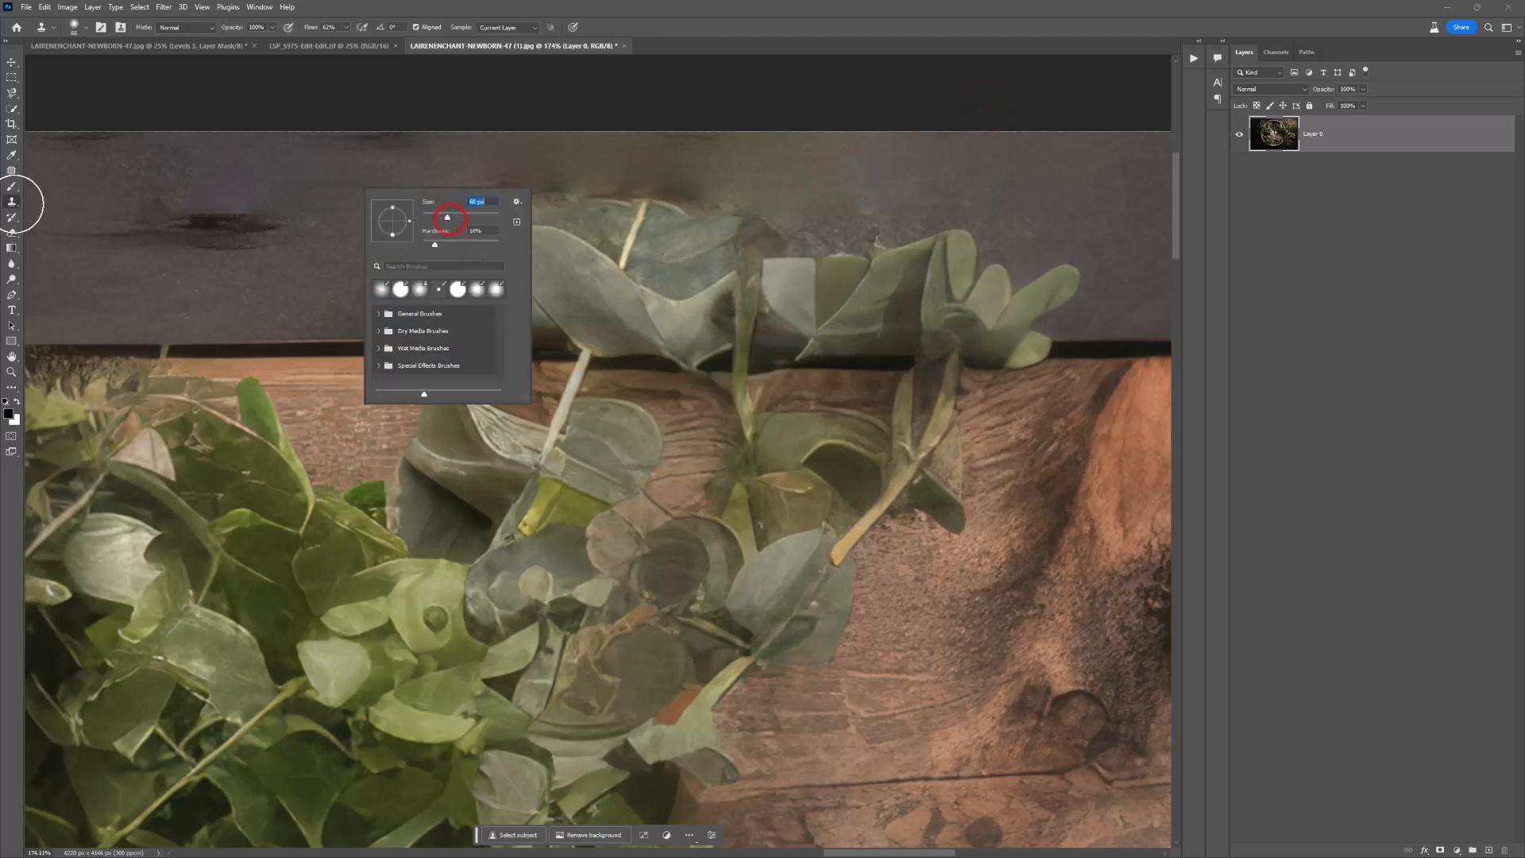
{"action": "left_click", "coordinate": [14, 204]}
{"action": "right_click", "coordinate": [14, 203]}
{"action": "left_click", "coordinate": [48, 204]}
{"action": "left_click", "coordinate": [224, 189], "text": "alt"}
{"action": "left_click_drag", "start_coordinate": [460, 180], "coordinate": [606, 217]}
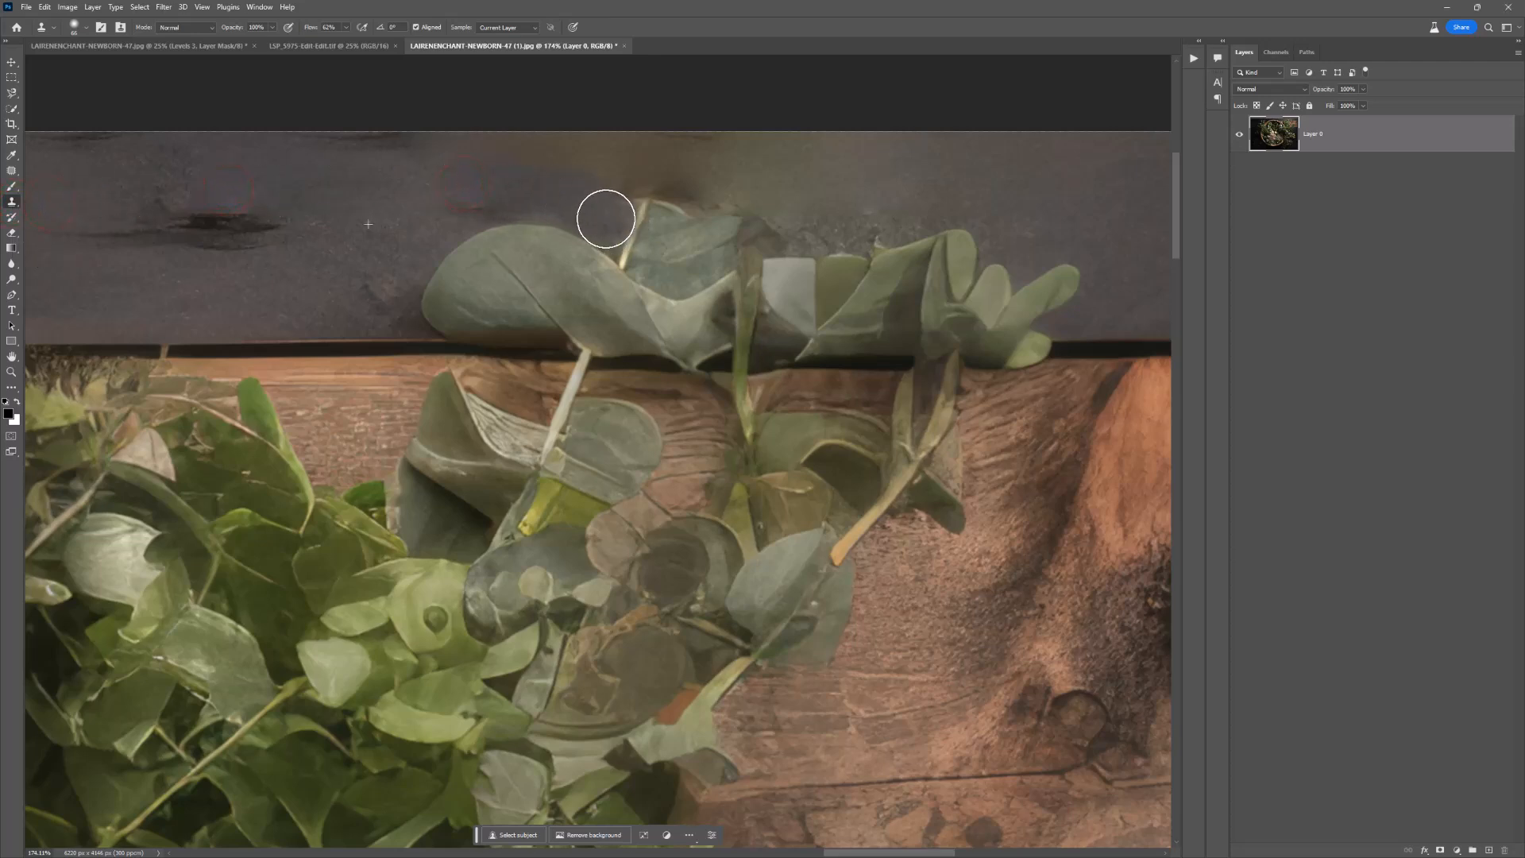
Step: Clone plank texture from other clean areas over the remaining faint leaves along the top of the eucalyptus sprig
{"action": "left_click", "coordinate": [126, 178], "text": "alt"}
{"action": "mouse_move", "coordinate": [680, 267]}
{"action": "left_mouse_down"}
{"action": "mouse_move", "coordinate": [610, 218]}
{"action": "mouse_move", "coordinate": [689, 270]}
{"action": "mouse_move", "coordinate": [765, 224]}
{"action": "mouse_move", "coordinate": [946, 199]}
{"action": "left_mouse_up"}
{"action": "left_click", "coordinate": [257, 177], "text": "alt"}
{"action": "left_click_drag", "start_coordinate": [819, 209], "coordinate": [616, 202]}
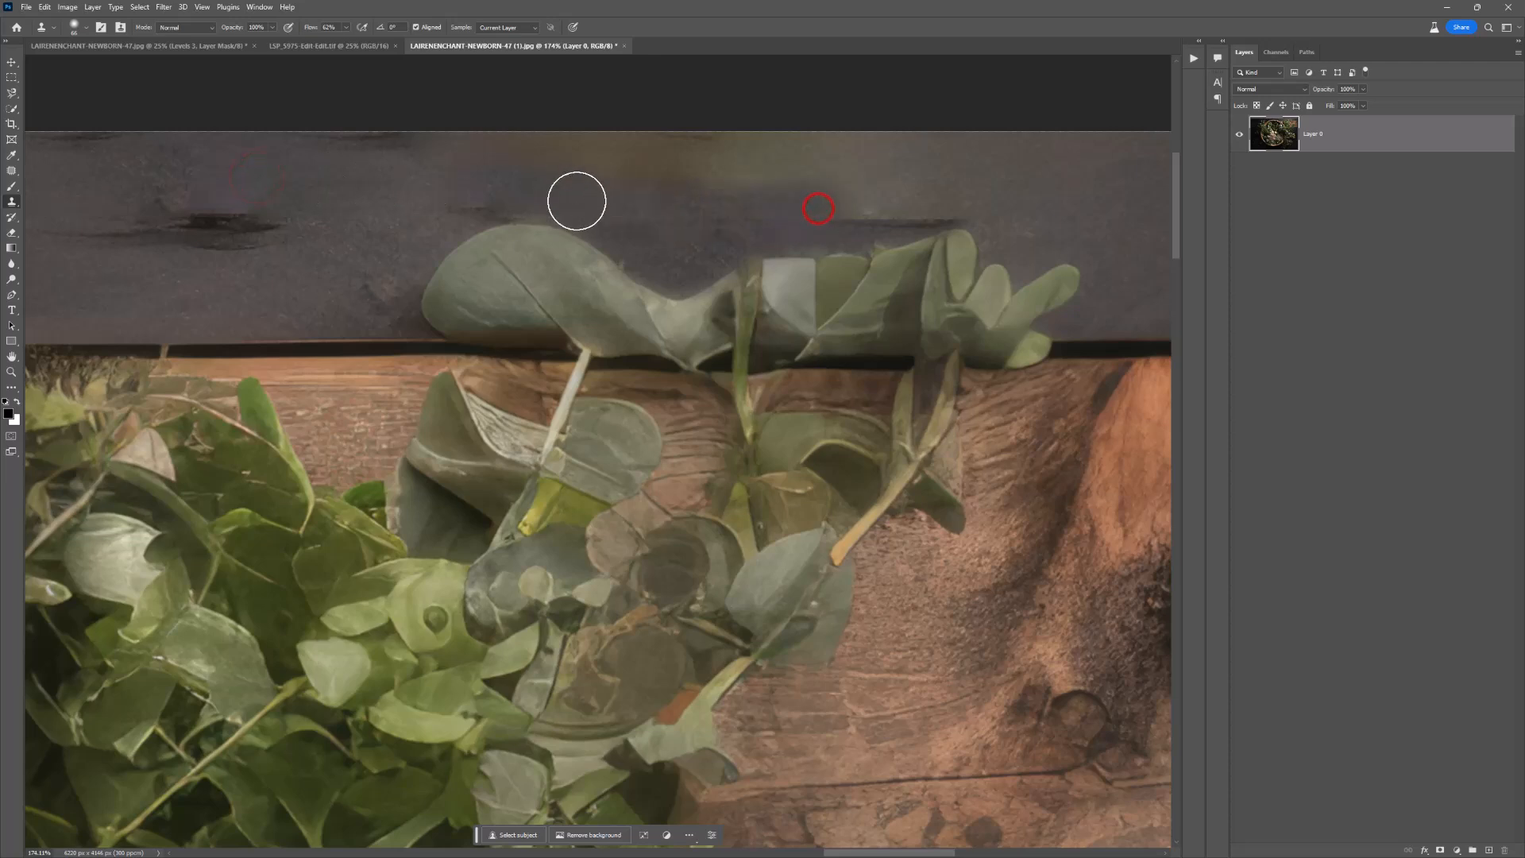
{"action": "left_click", "coordinate": [1132, 200], "text": "alt"}
{"action": "mouse_move", "coordinate": [1056, 224]}
{"action": "left_mouse_down"}
{"action": "mouse_move", "coordinate": [921, 201]}
{"action": "mouse_move", "coordinate": [949, 198]}
{"action": "mouse_move", "coordinate": [793, 217]}
{"action": "mouse_move", "coordinate": [739, 196]}
{"action": "left_mouse_up"}
Step: Patch the discoloured blotches on the plank's top edge above the middle leaves with clean dark wood
{"action": "key", "text": "j"}
{"action": "mouse_move", "coordinate": [1062, 134]}
{"action": "left_mouse_down"}
{"action": "mouse_move", "coordinate": [1058, 198]}
{"action": "mouse_move", "coordinate": [929, 213]}
{"action": "mouse_move", "coordinate": [840, 248]}
{"action": "mouse_move", "coordinate": [505, 133]}
{"action": "left_mouse_up"}
{"action": "left_click_drag", "start_coordinate": [816, 188], "coordinate": [347, 169]}
{"action": "left_click", "coordinate": [571, 74]}
{"action": "mouse_move", "coordinate": [817, 130]}
{"action": "left_mouse_down"}
{"action": "mouse_move", "coordinate": [858, 239]}
{"action": "mouse_move", "coordinate": [667, 233]}
{"action": "mouse_move", "coordinate": [442, 174]}
{"action": "mouse_move", "coordinate": [468, 167]}
{"action": "mouse_move", "coordinate": [246, 216]}
{"action": "left_mouse_up"}
{"action": "left_click", "coordinate": [787, 71]}
{"action": "mouse_move", "coordinate": [898, 127]}
{"action": "left_mouse_down"}
{"action": "mouse_move", "coordinate": [927, 172]}
{"action": "mouse_move", "coordinate": [685, 135]}
{"action": "mouse_move", "coordinate": [886, 127]}
{"action": "left_mouse_up"}
{"action": "left_click_drag", "start_coordinate": [857, 166], "coordinate": [384, 195]}
{"action": "left_click", "coordinate": [895, 102]}
Step: Patch the remaining smudges on the upper plank, toward its right end and beside the large eucalyptus leaf
{"action": "mouse_move", "coordinate": [956, 106]}
{"action": "left_mouse_down"}
{"action": "mouse_move", "coordinate": [766, 228]}
{"action": "mouse_move", "coordinate": [735, 130]}
{"action": "left_mouse_up"}
{"action": "left_click_drag", "start_coordinate": [744, 194], "coordinate": [1093, 211]}
{"action": "left_click", "coordinate": [1039, 99]}
{"action": "mouse_move", "coordinate": [1025, 115]}
{"action": "left_mouse_down"}
{"action": "mouse_move", "coordinate": [942, 198]}
{"action": "mouse_move", "coordinate": [1026, 127]}
{"action": "mouse_move", "coordinate": [1079, 196]}
{"action": "mouse_move", "coordinate": [935, 146]}
{"action": "mouse_move", "coordinate": [1022, 155]}
{"action": "left_mouse_up"}
{"action": "left_click", "coordinate": [1079, 196]}
{"action": "left_click_drag", "start_coordinate": [954, 191], "coordinate": [1066, 197]}
{"action": "left_click", "coordinate": [1098, 127]}
{"action": "mouse_move", "coordinate": [484, 140]}
{"action": "left_mouse_down"}
{"action": "mouse_move", "coordinate": [328, 162]}
{"action": "mouse_move", "coordinate": [477, 131]}
{"action": "left_mouse_up"}
{"action": "left_click_drag", "start_coordinate": [427, 171], "coordinate": [116, 177]}
{"action": "left_click", "coordinate": [254, 158]}
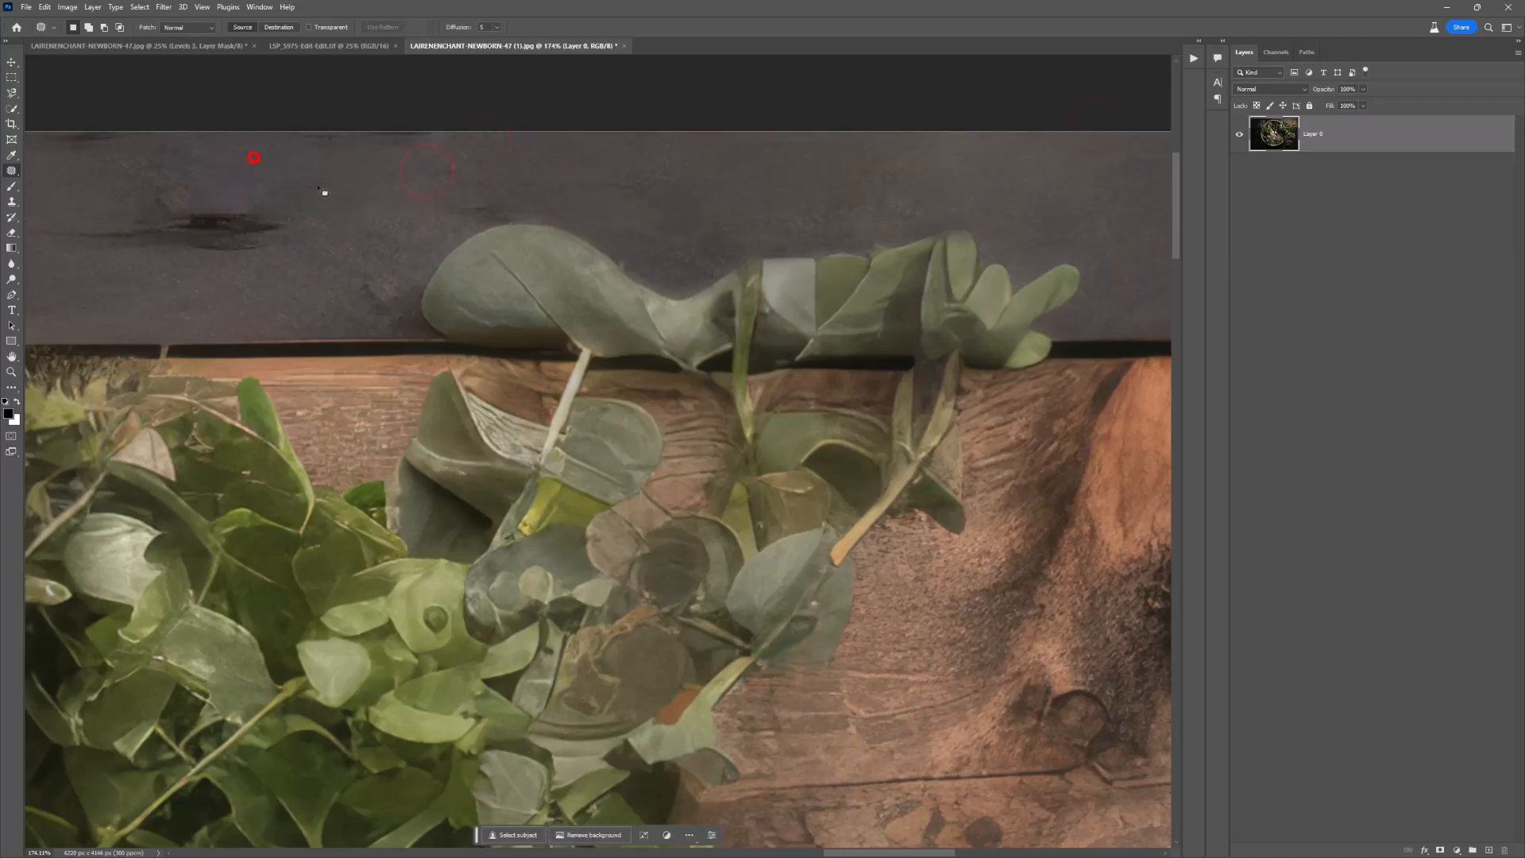
Step: Review the whole retouched basket backdrop and its extended edges
{"action": "key", "text": "z"}
{"action": "left_click", "coordinate": [618, 312], "text": "alt"}
{"action": "left_click", "coordinate": [618, 313], "text": "alt"}
{"action": "left_click", "coordinate": [619, 313], "text": "alt"}
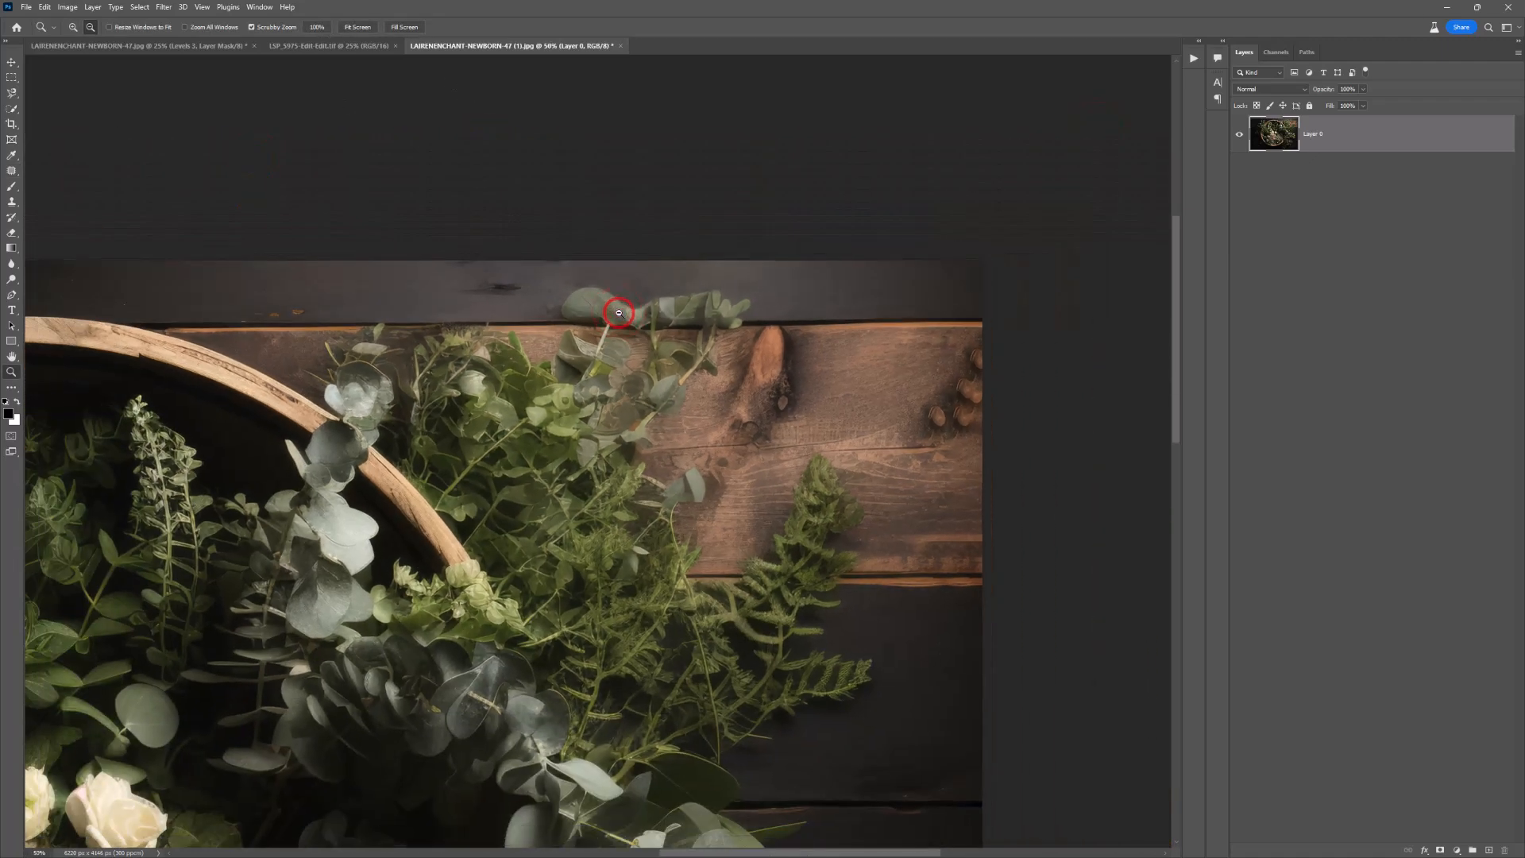
{"action": "left_click", "coordinate": [618, 313], "text": "alt"}
{"action": "left_click", "coordinate": [619, 313], "text": "alt"}
{"action": "left_click_drag", "start_coordinate": [503, 508], "coordinate": [757, 387]}
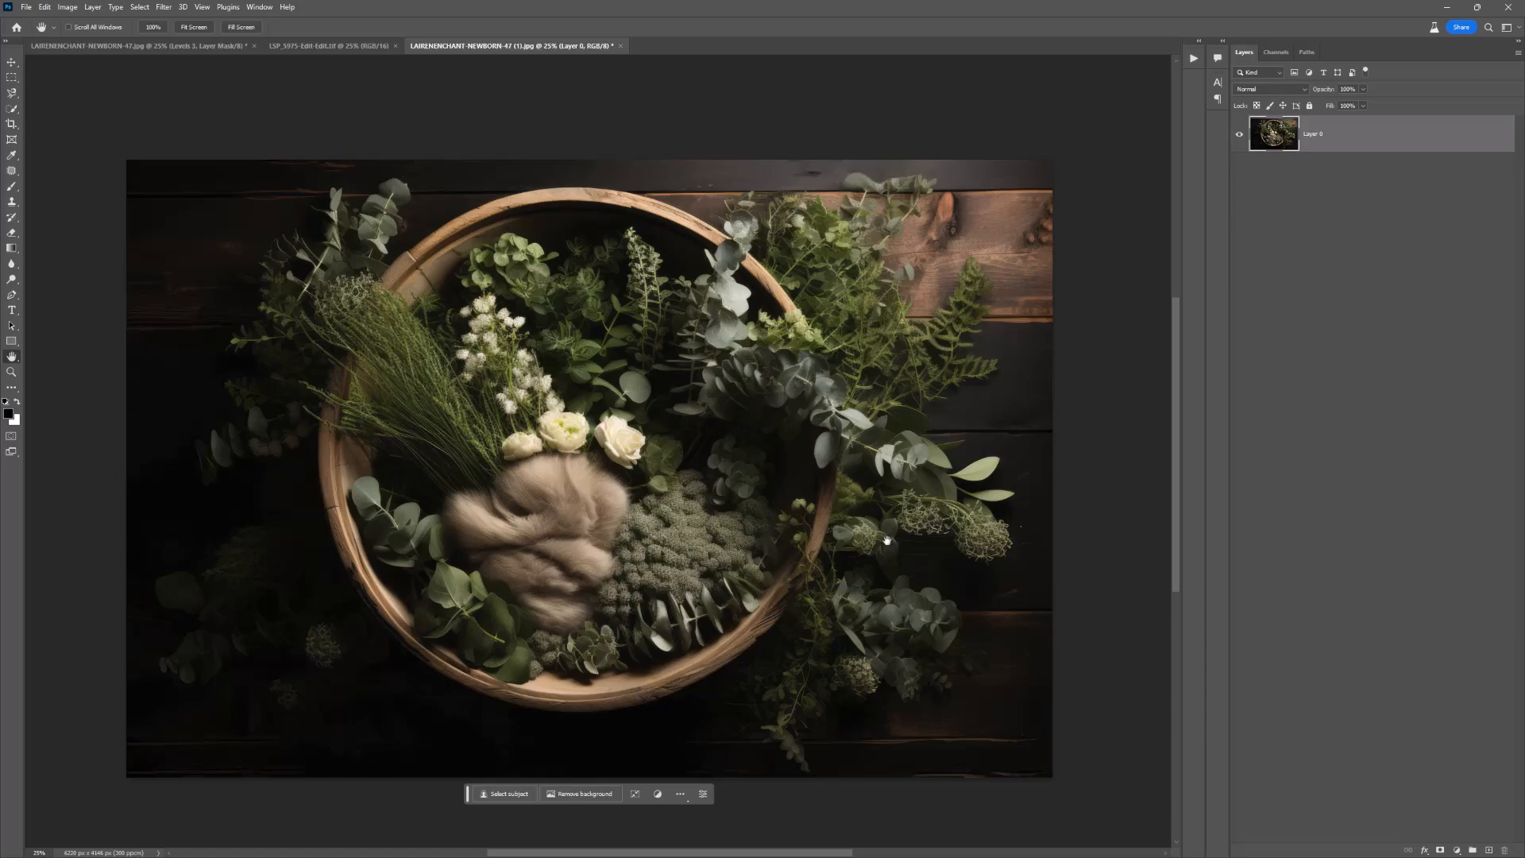
{"action": "key", "text": "z"}
{"action": "left_click_drag", "start_coordinate": [576, 459], "coordinate": [566, 454]}
{"action": "left_click_drag", "start_coordinate": [578, 544], "coordinate": [425, 228]}
Step: Examine the newborn's pose and edges up close in LSP_5975-Edit-Edit.tif and select the whole image
{"action": "left_click", "coordinate": [354, 47]}
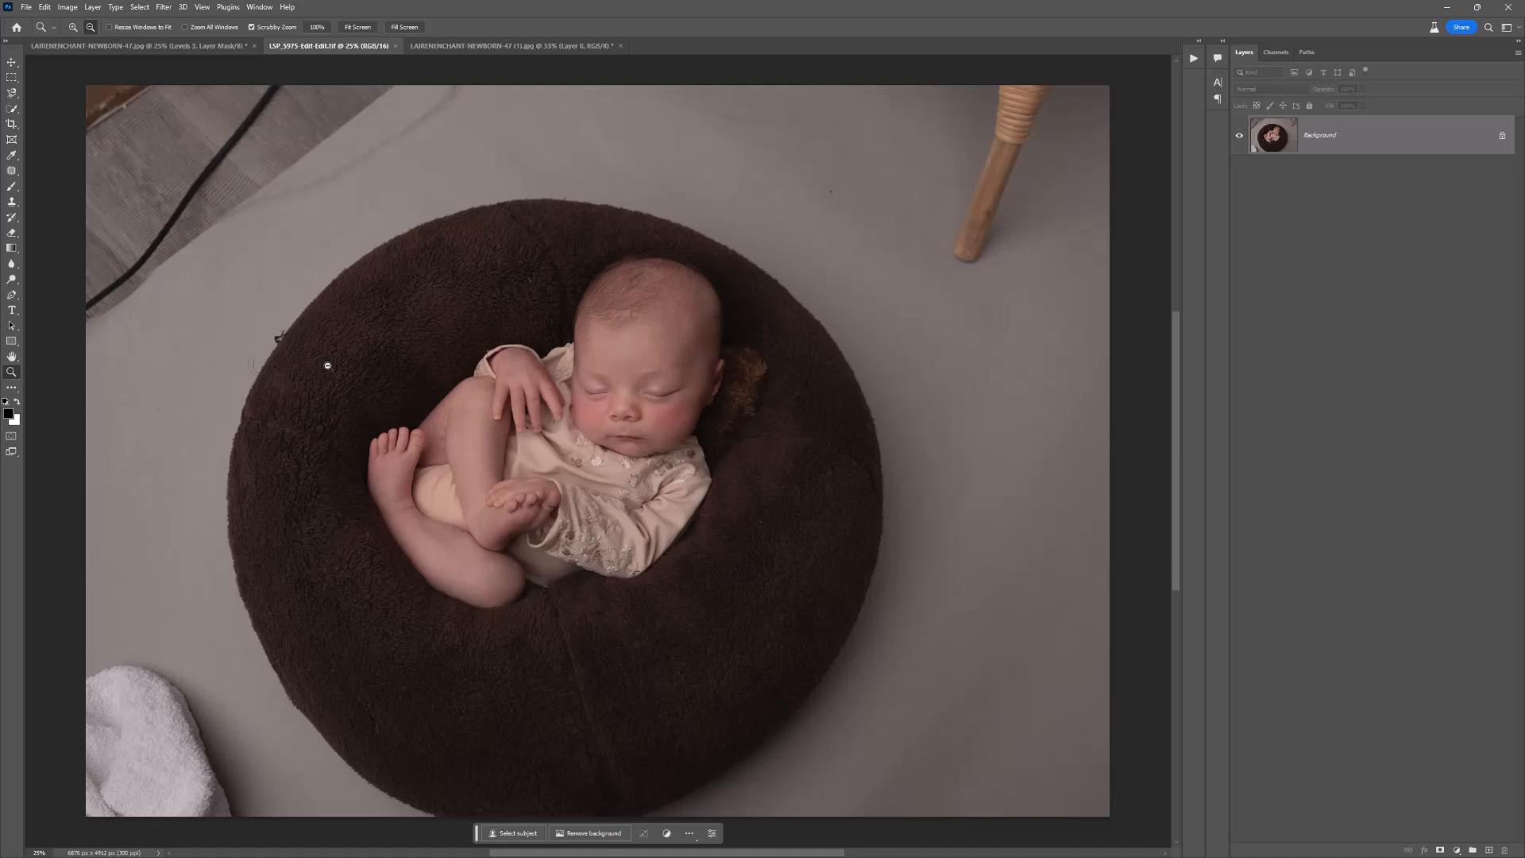
{"action": "left_click_drag", "start_coordinate": [413, 334], "coordinate": [437, 360]}
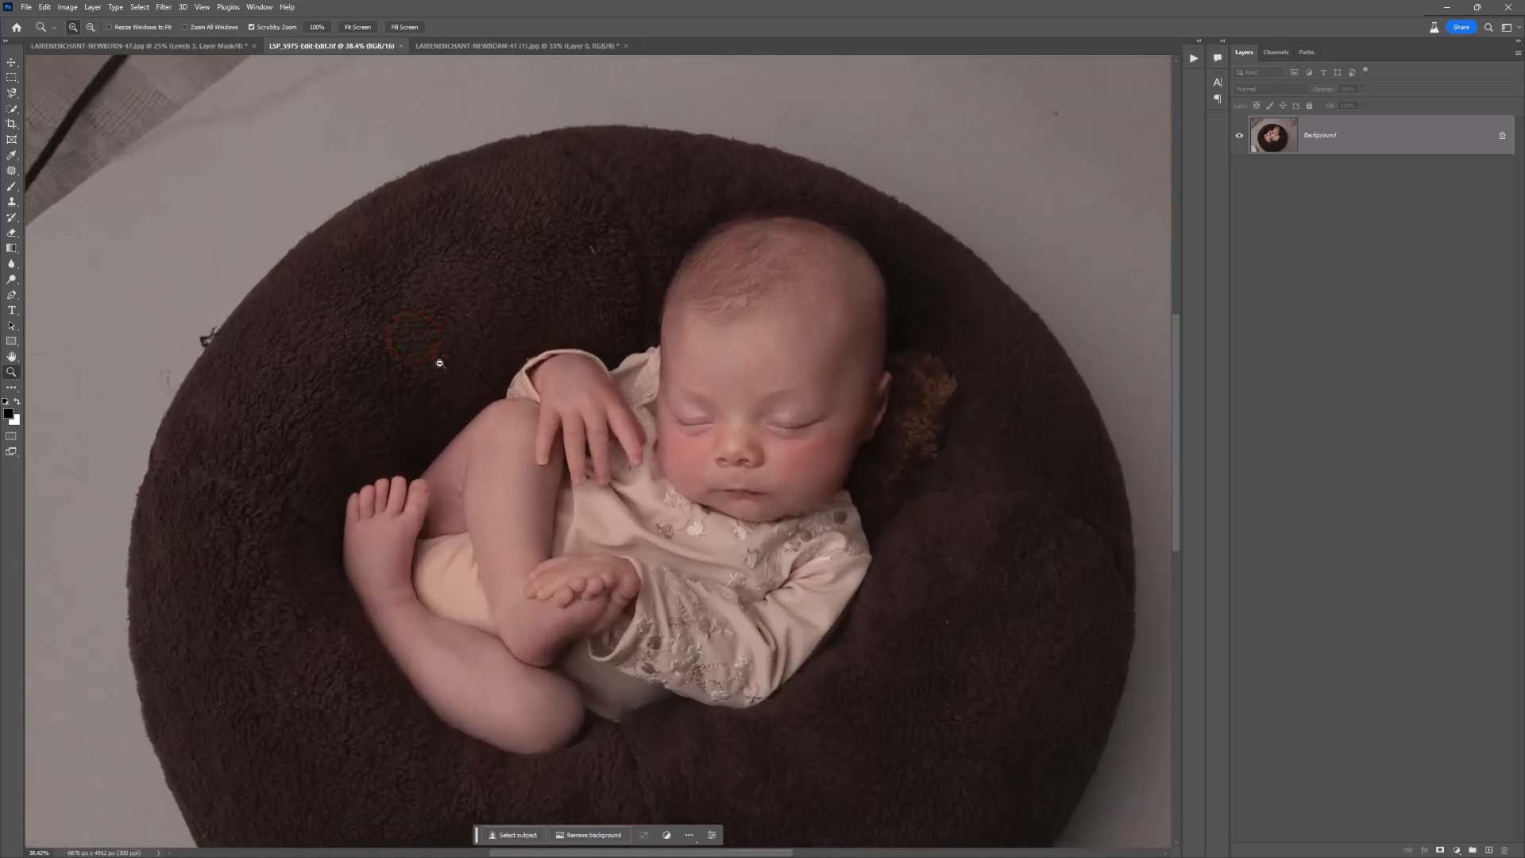
{"action": "scroll", "coordinate": [656, 446], "scroll_direction": "down", "scroll_amount": 1}
{"action": "scroll", "coordinate": [658, 447], "scroll_direction": "down", "scroll_amount": 2}
{"action": "left_click_drag", "start_coordinate": [708, 466], "coordinate": [712, 470]}
{"action": "scroll", "coordinate": [715, 470], "scroll_direction": "up", "scroll_amount": 3}
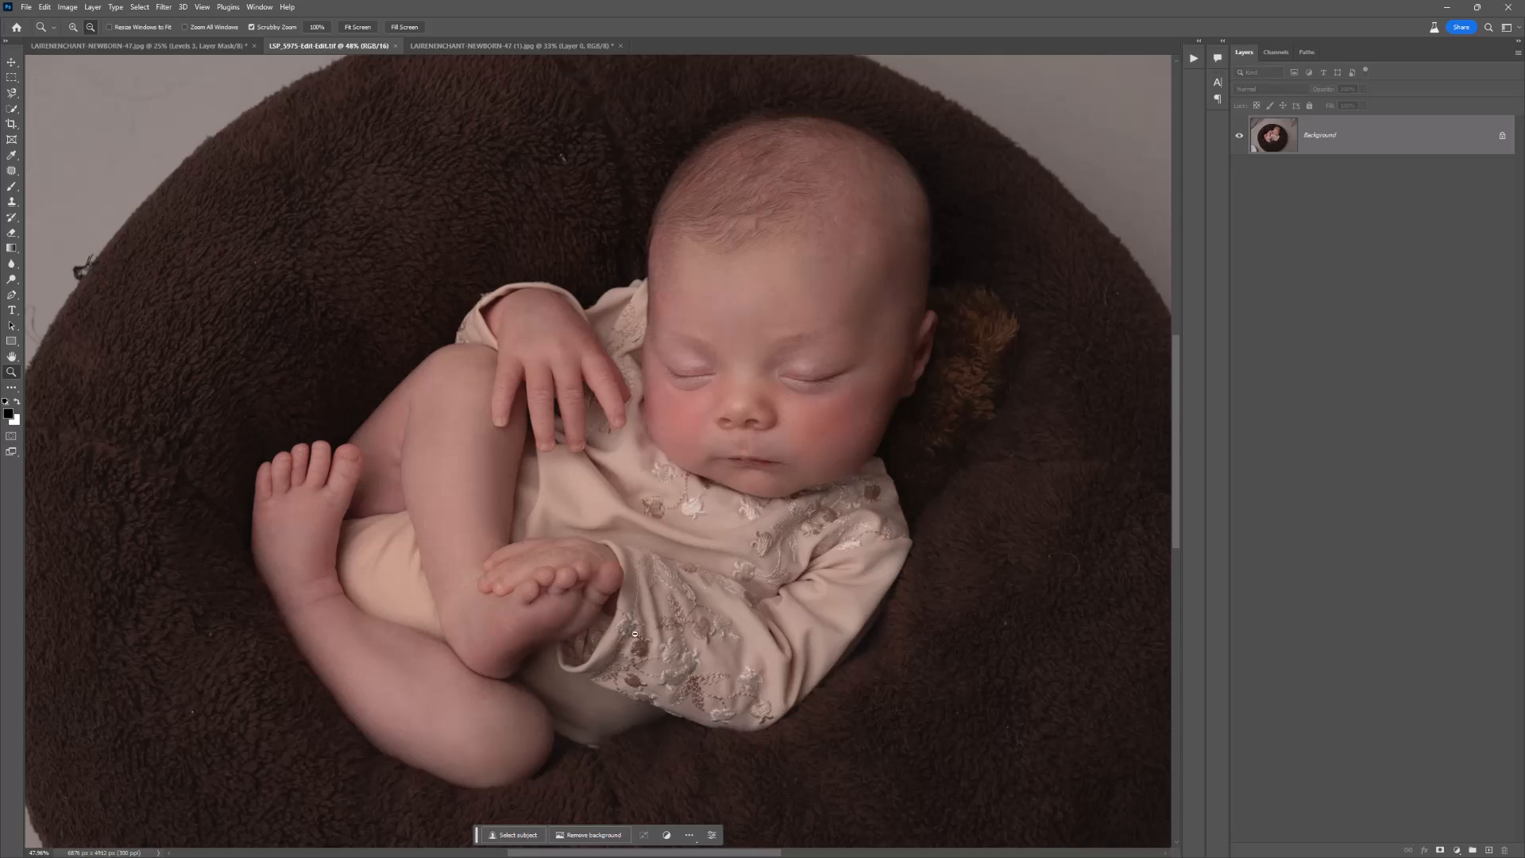
{"action": "key", "text": "ctrl+a"}
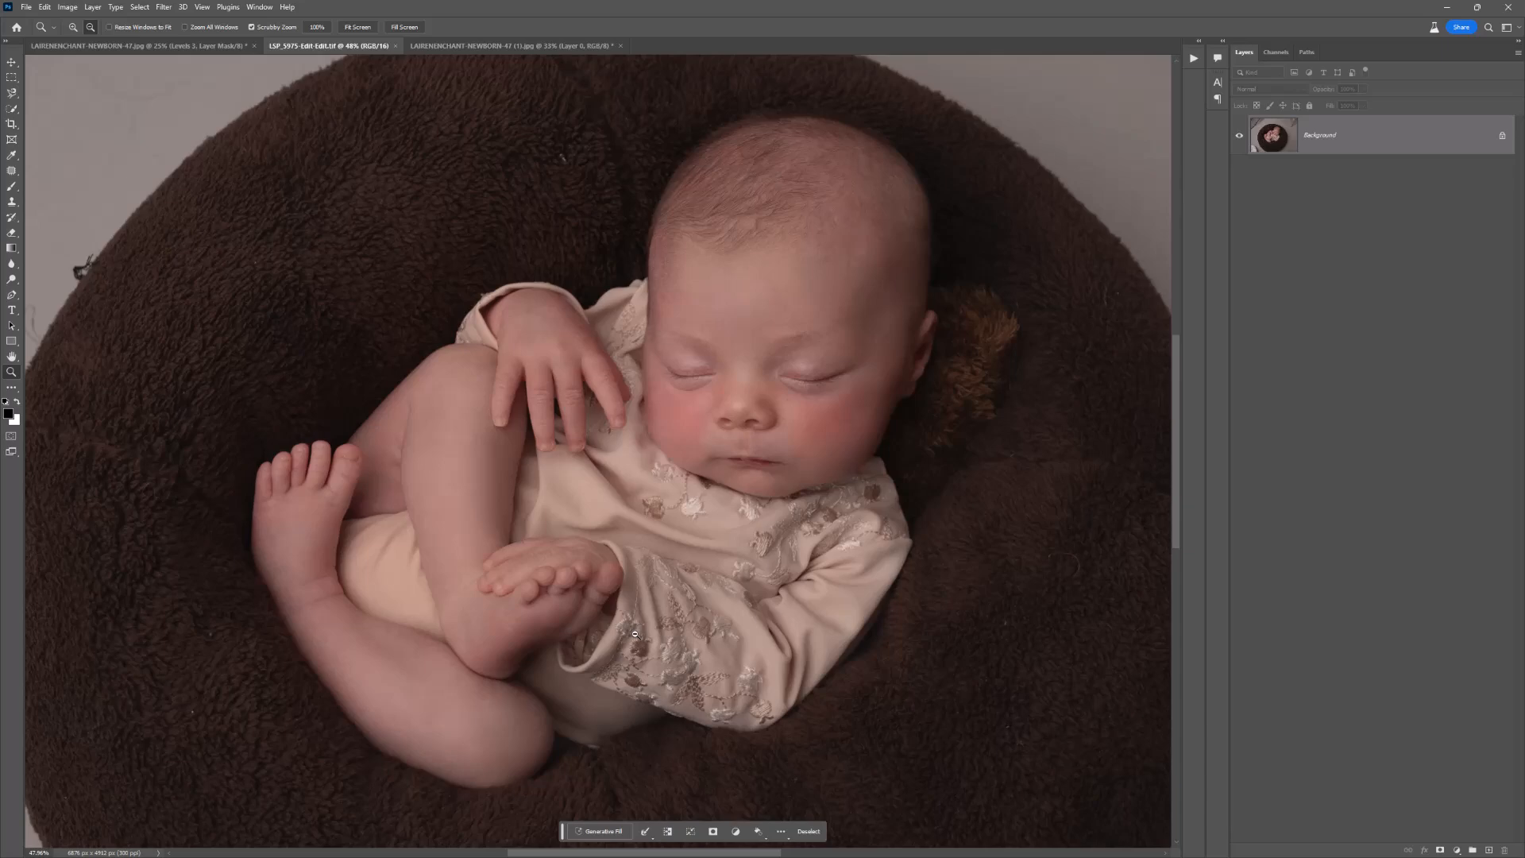
Step: Place LSP_5975-Edit-Edit.tif as an embedded layer in the basket backdrop document and commit the placement
{"action": "left_click", "coordinate": [454, 46]}
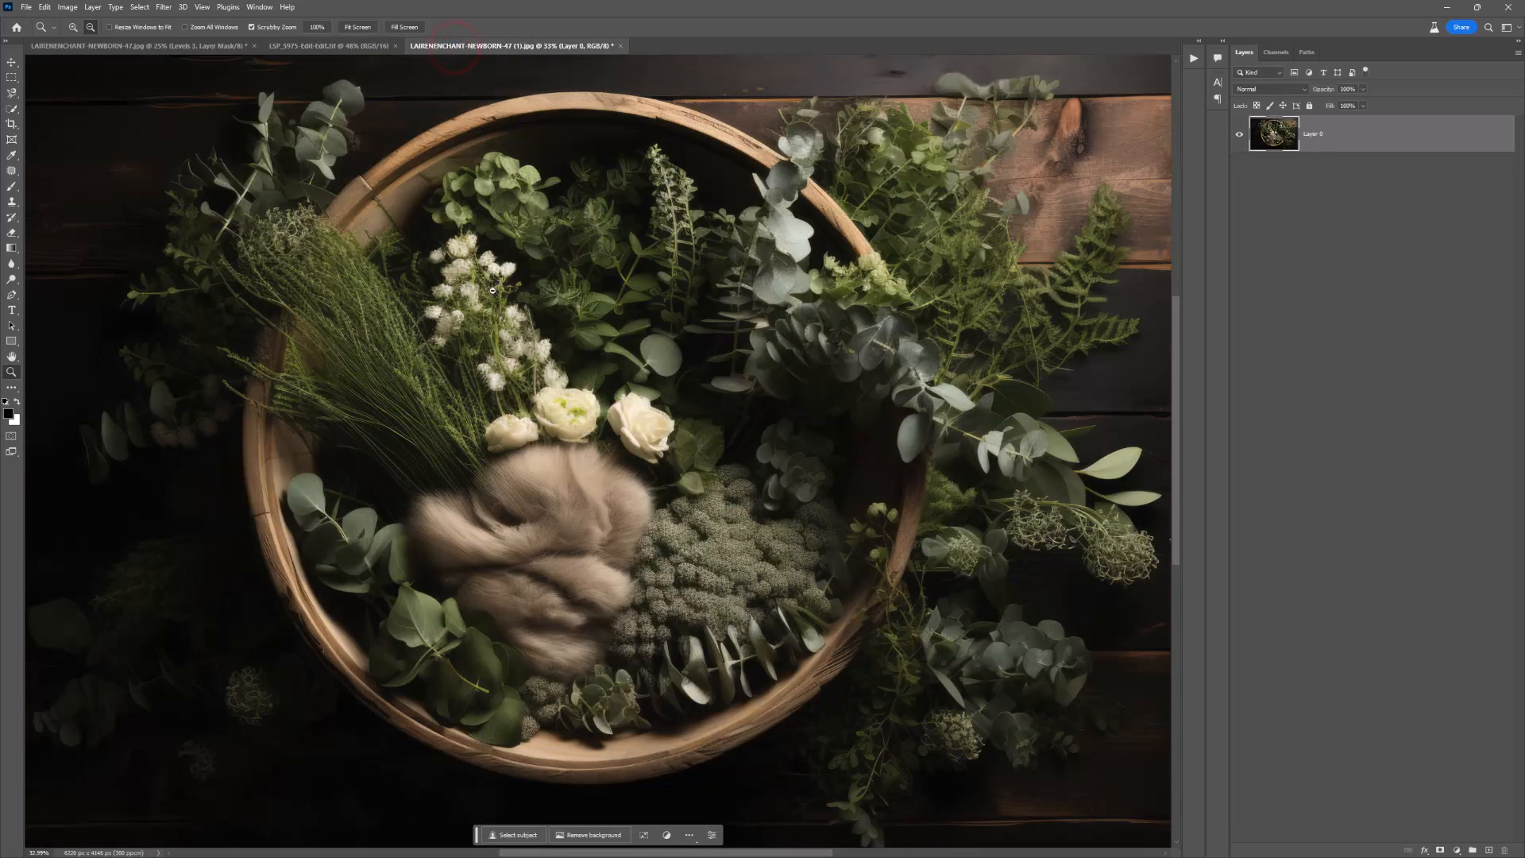
{"action": "left_click", "coordinate": [26, 7]}
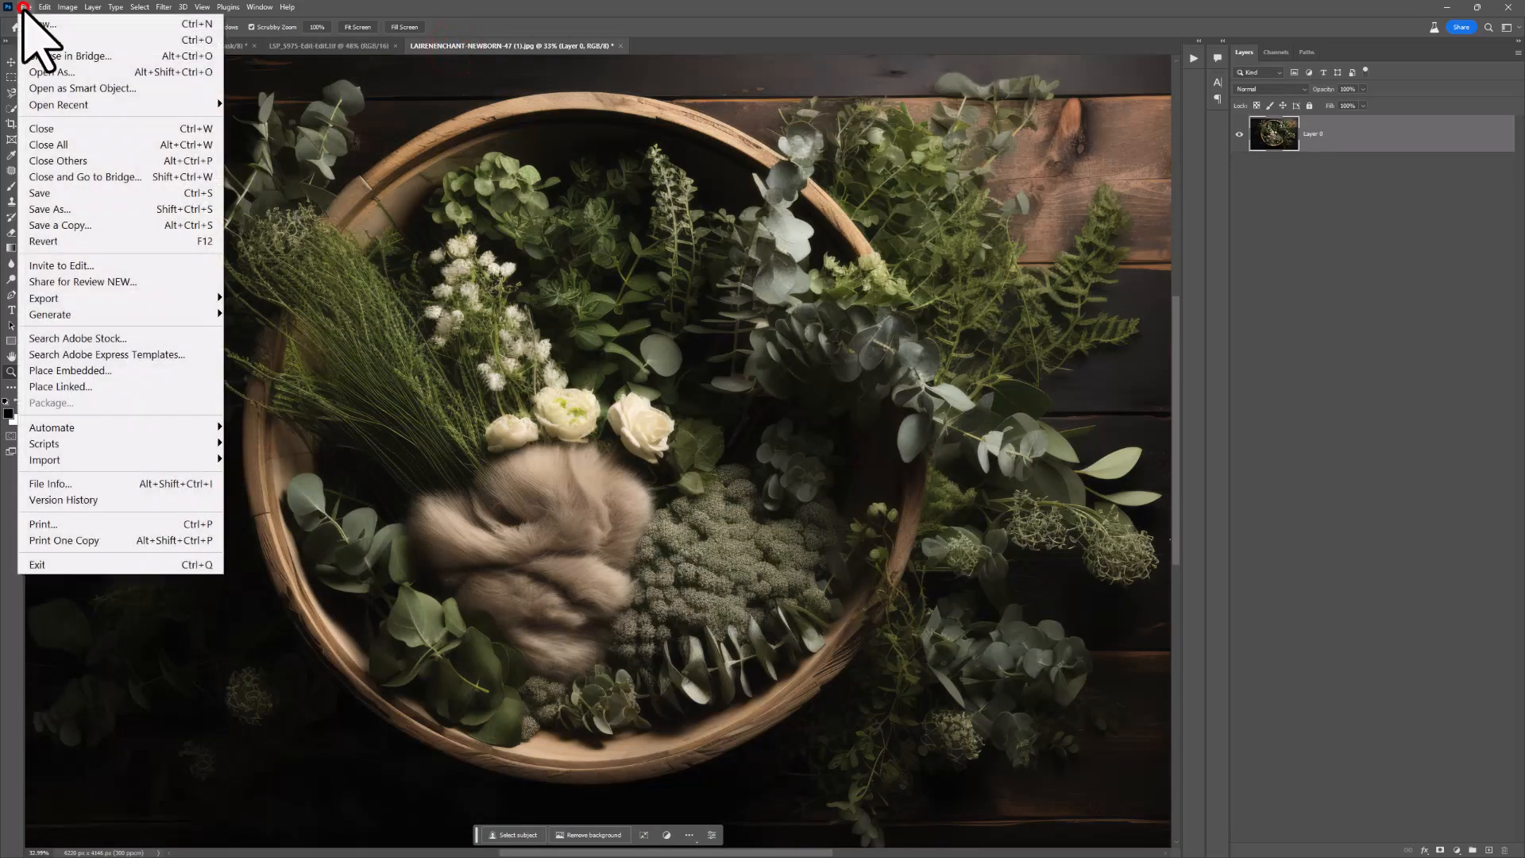
{"action": "left_click", "coordinate": [114, 371]}
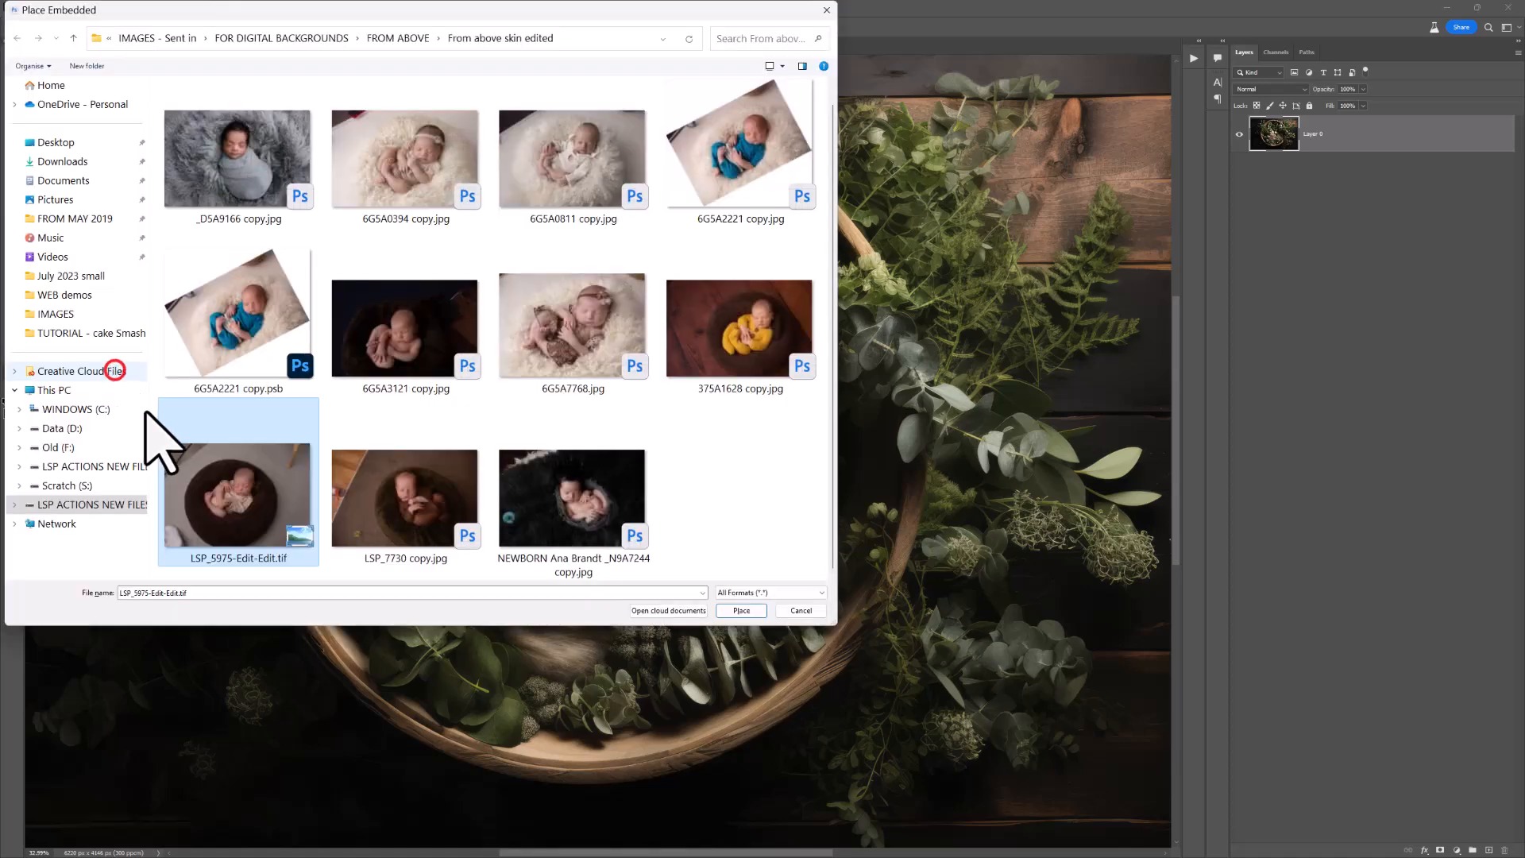
{"action": "double_click", "coordinate": [228, 514]}
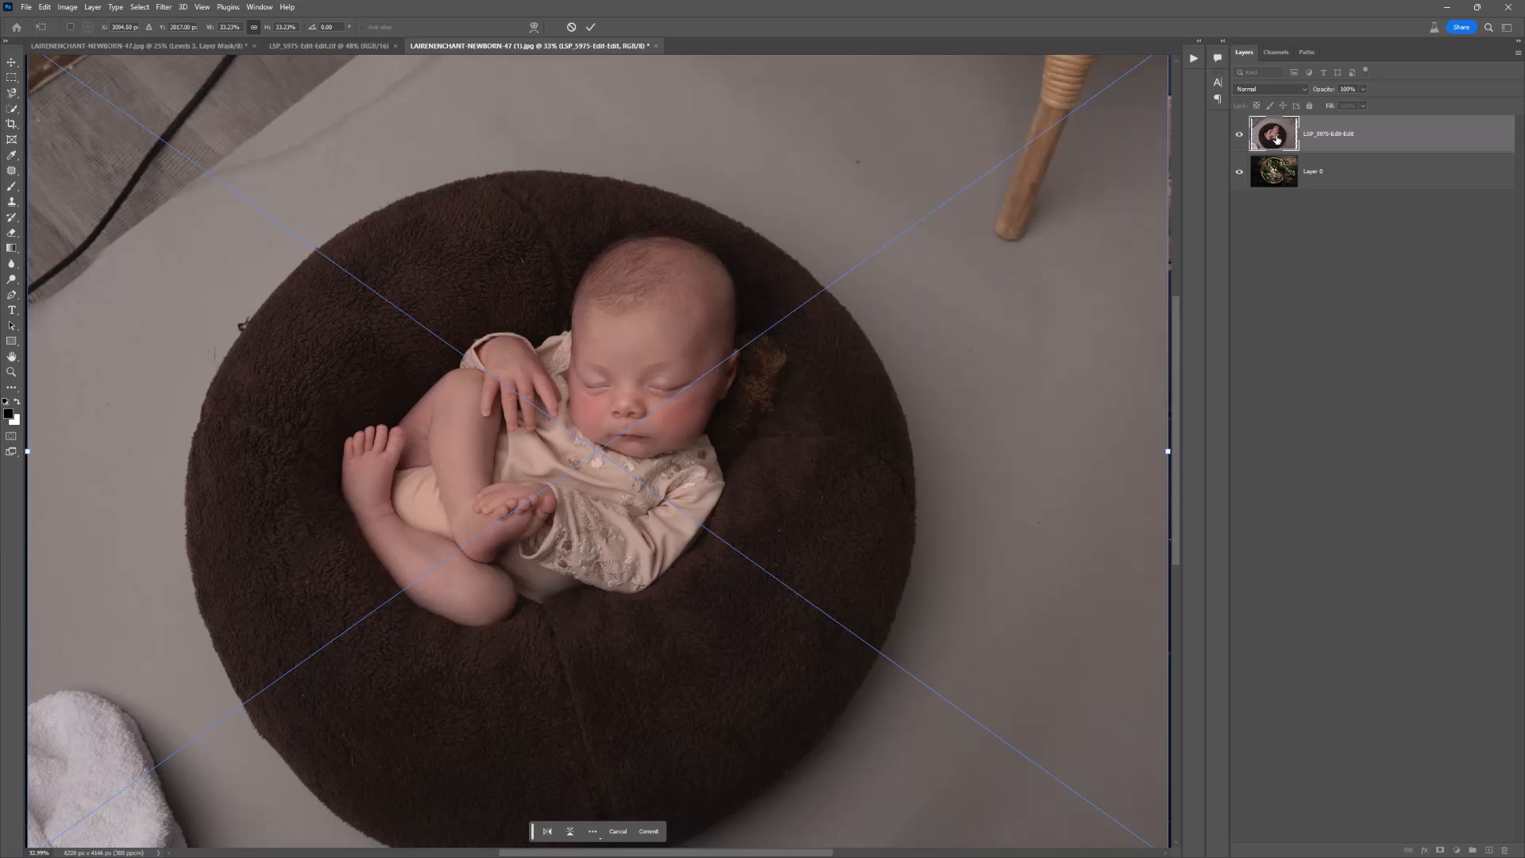
{"action": "left_click", "coordinate": [260, 8]}
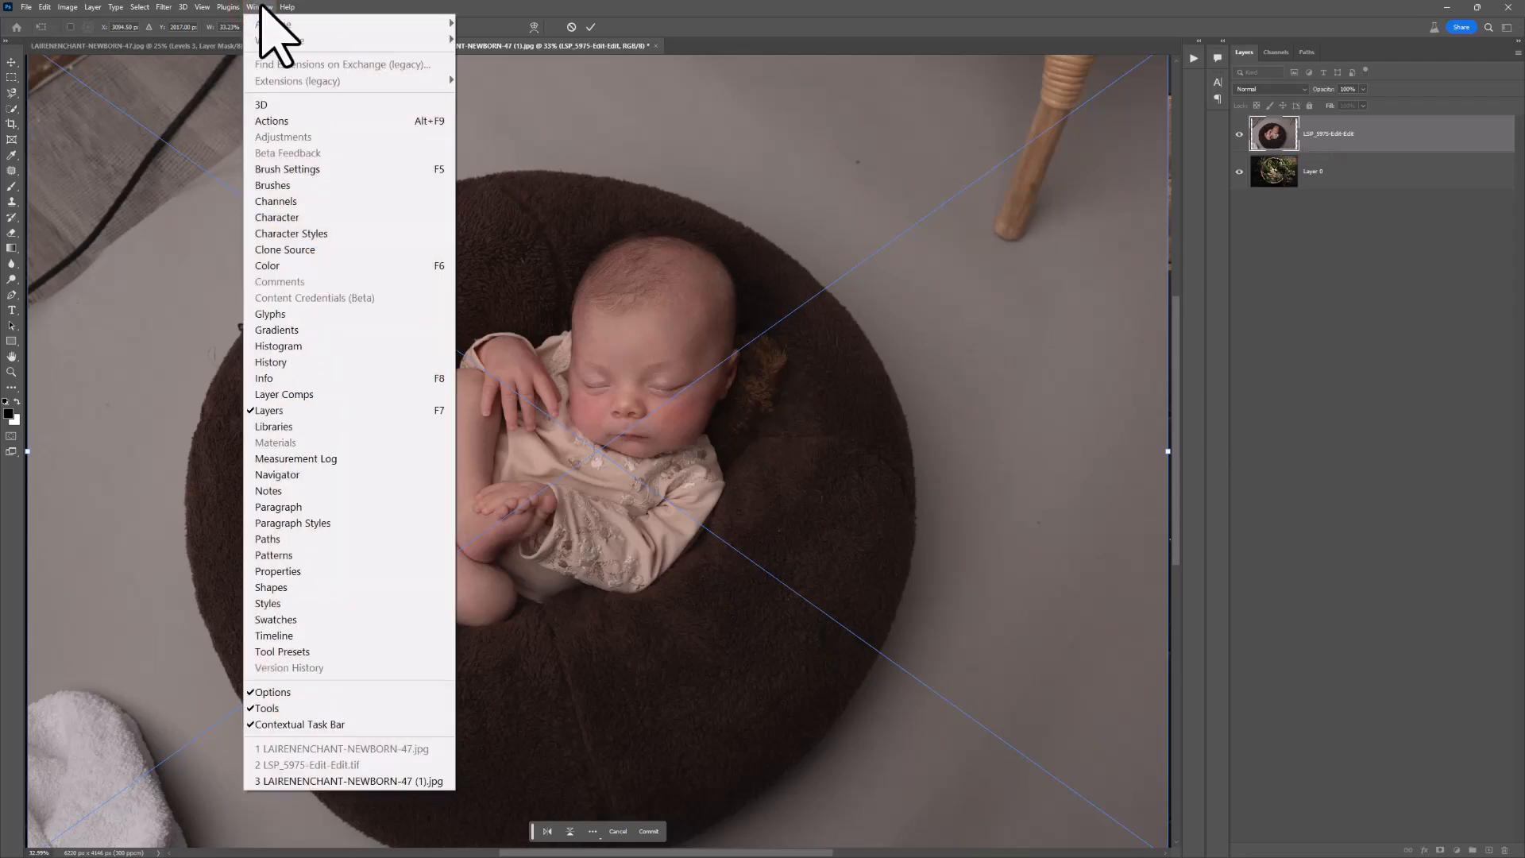
{"action": "left_click", "coordinate": [260, 9]}
{"action": "left_click", "coordinate": [1396, 135]}
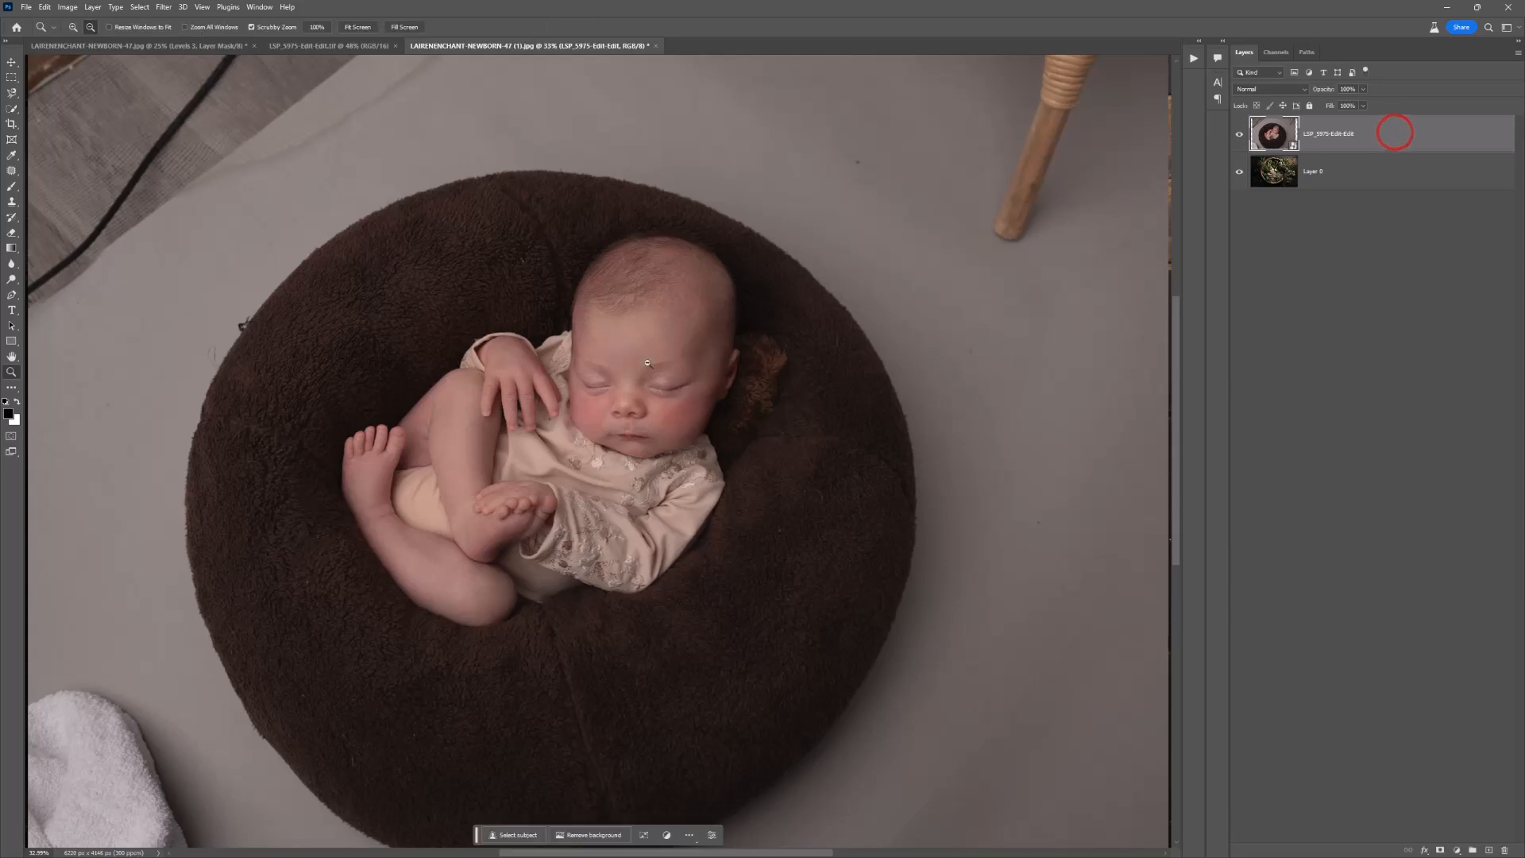
Step: Move the placed newborn photo over the basket, offset slightly toward the backdrop's lower-right corner
{"action": "left_click", "coordinate": [601, 377], "text": "alt"}
{"action": "left_click", "coordinate": [601, 377], "text": "alt"}
{"action": "key", "text": "v"}
{"action": "left_click_drag", "start_coordinate": [626, 419], "coordinate": [603, 624]}
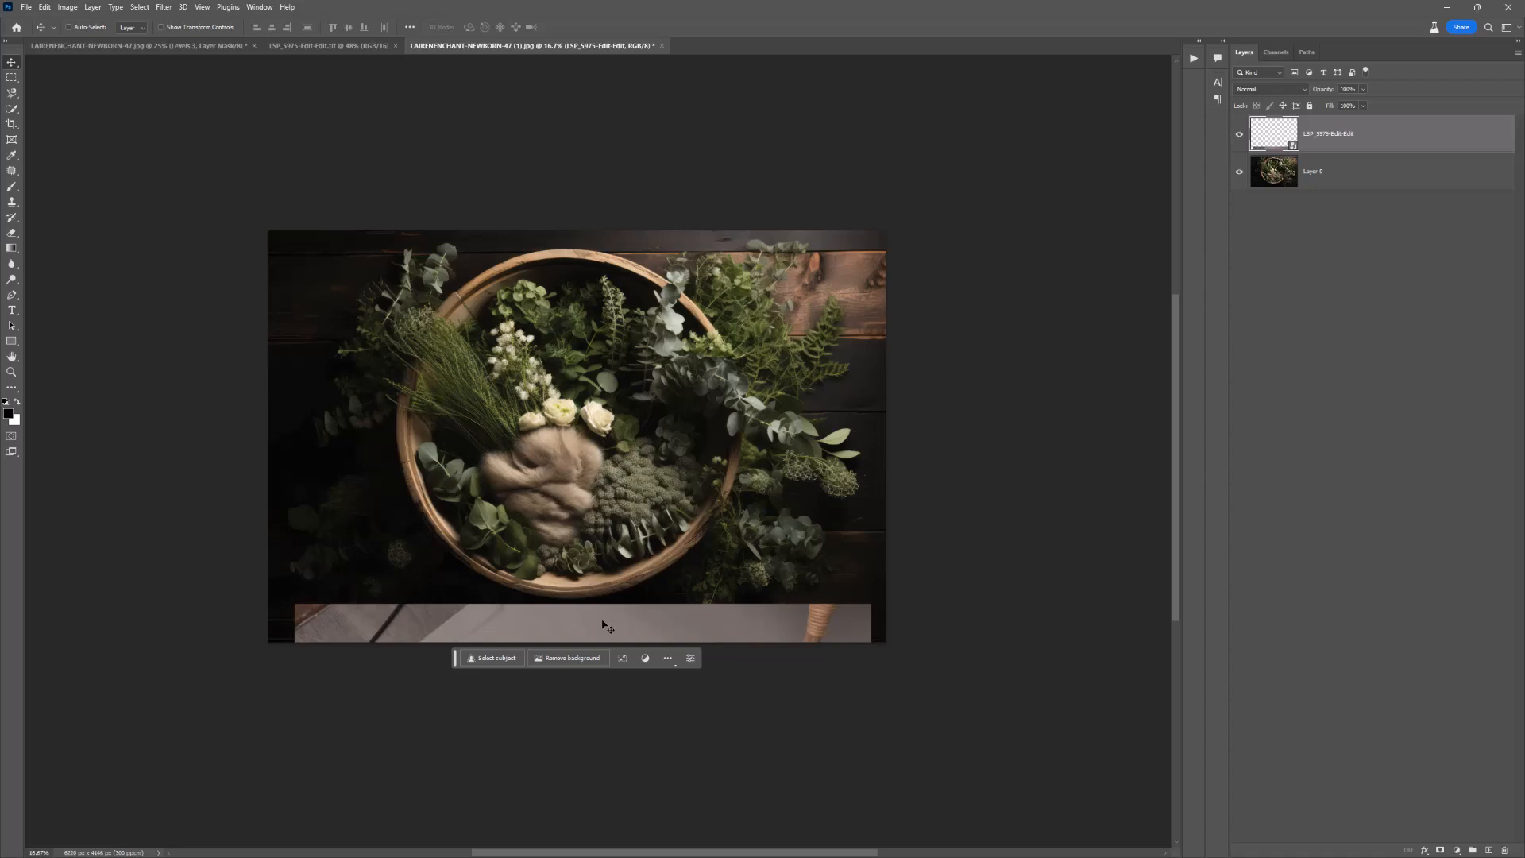
{"action": "left_click_drag", "start_coordinate": [635, 630], "coordinate": [649, 275]}
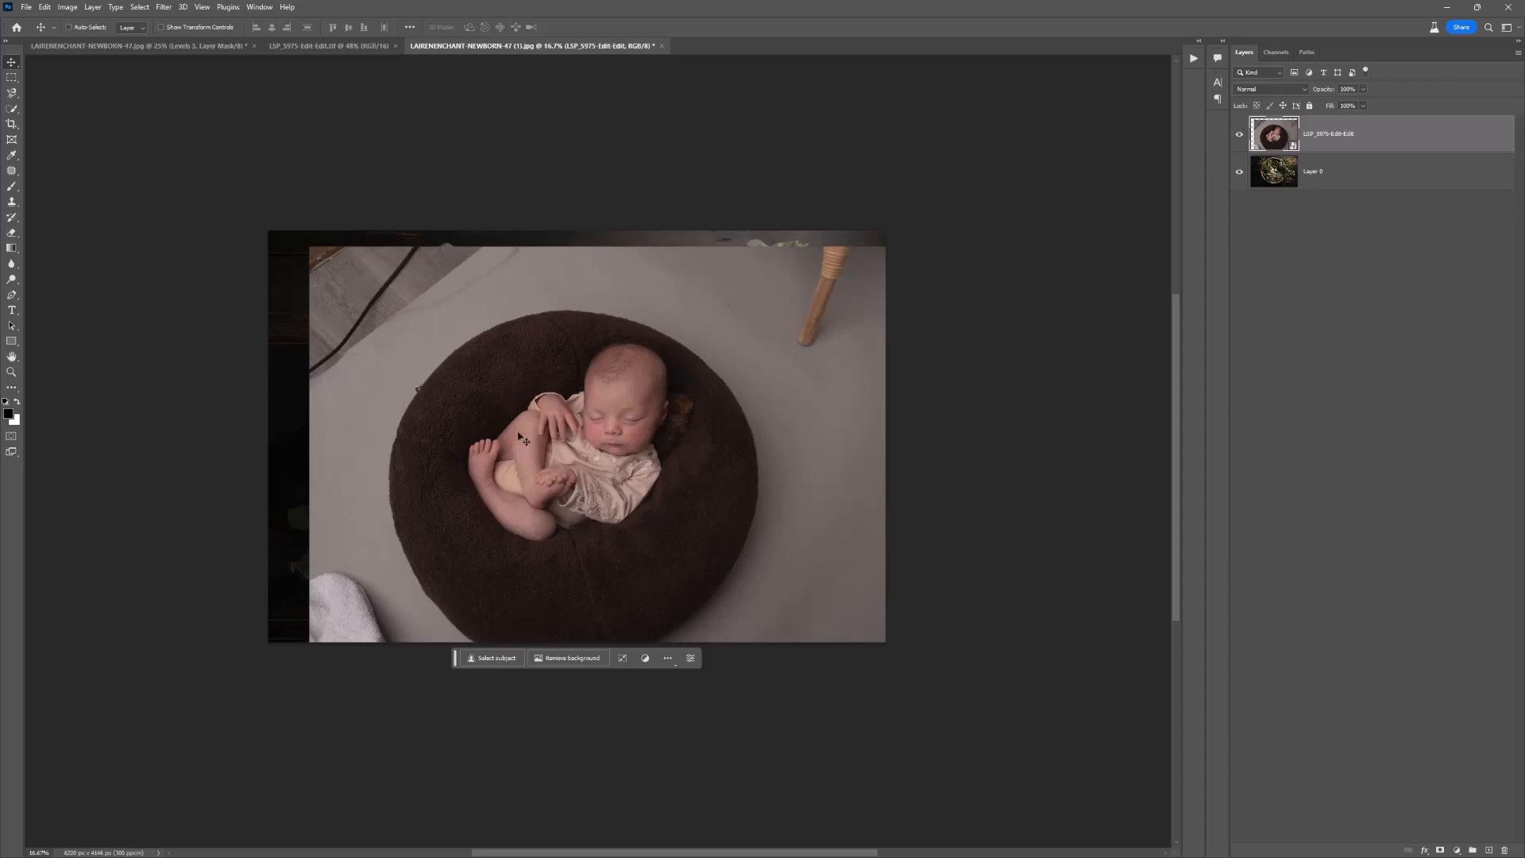
Step: Flip the placed newborn photo horizontally and reposition it over the basket backdrop
{"action": "left_click", "coordinate": [44, 7]}
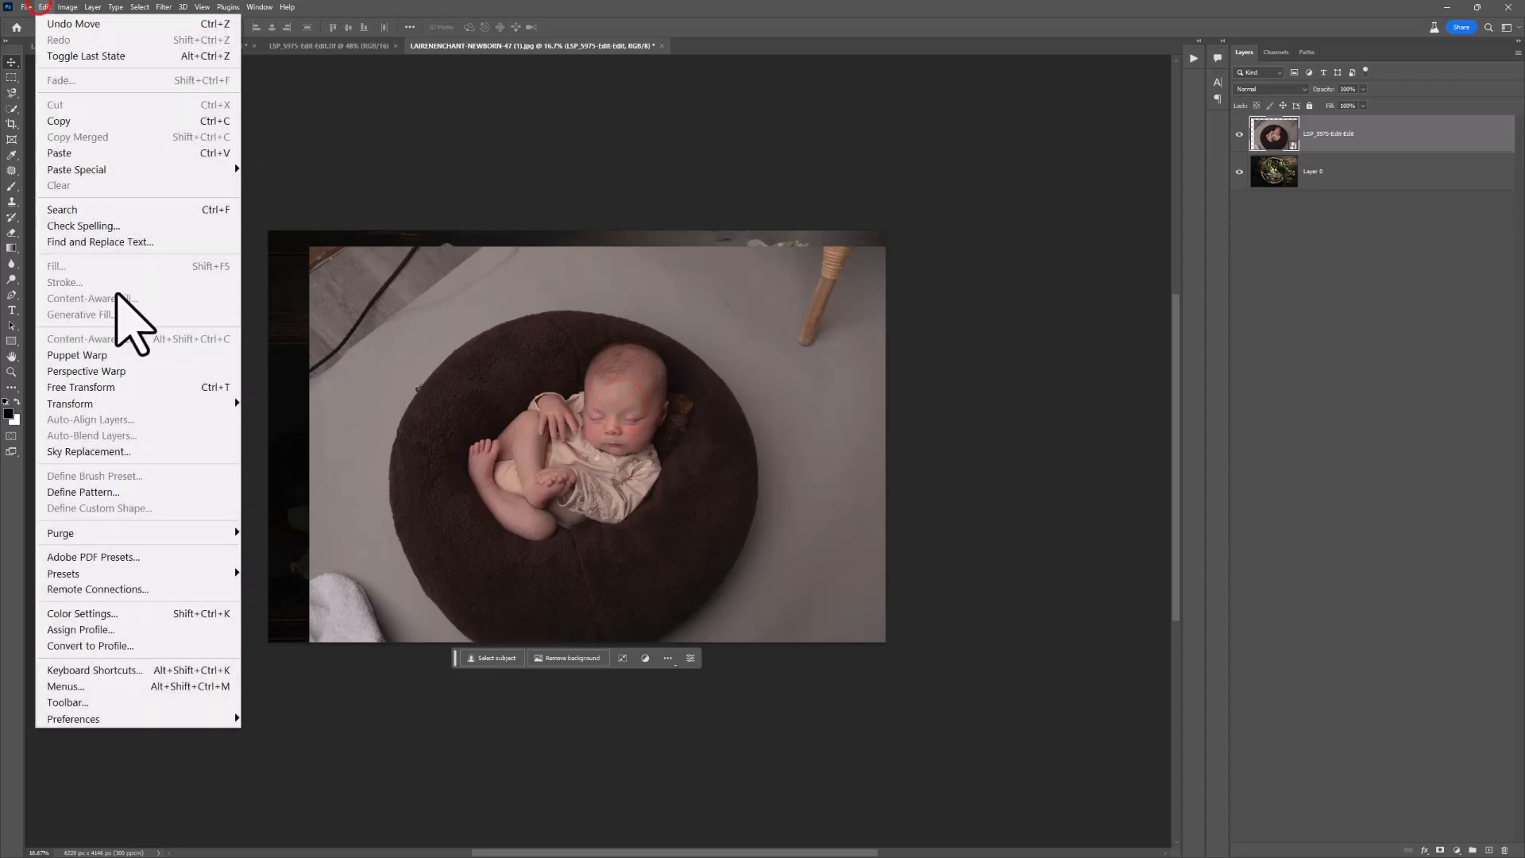
{"action": "mouse_move", "coordinate": [148, 409]}
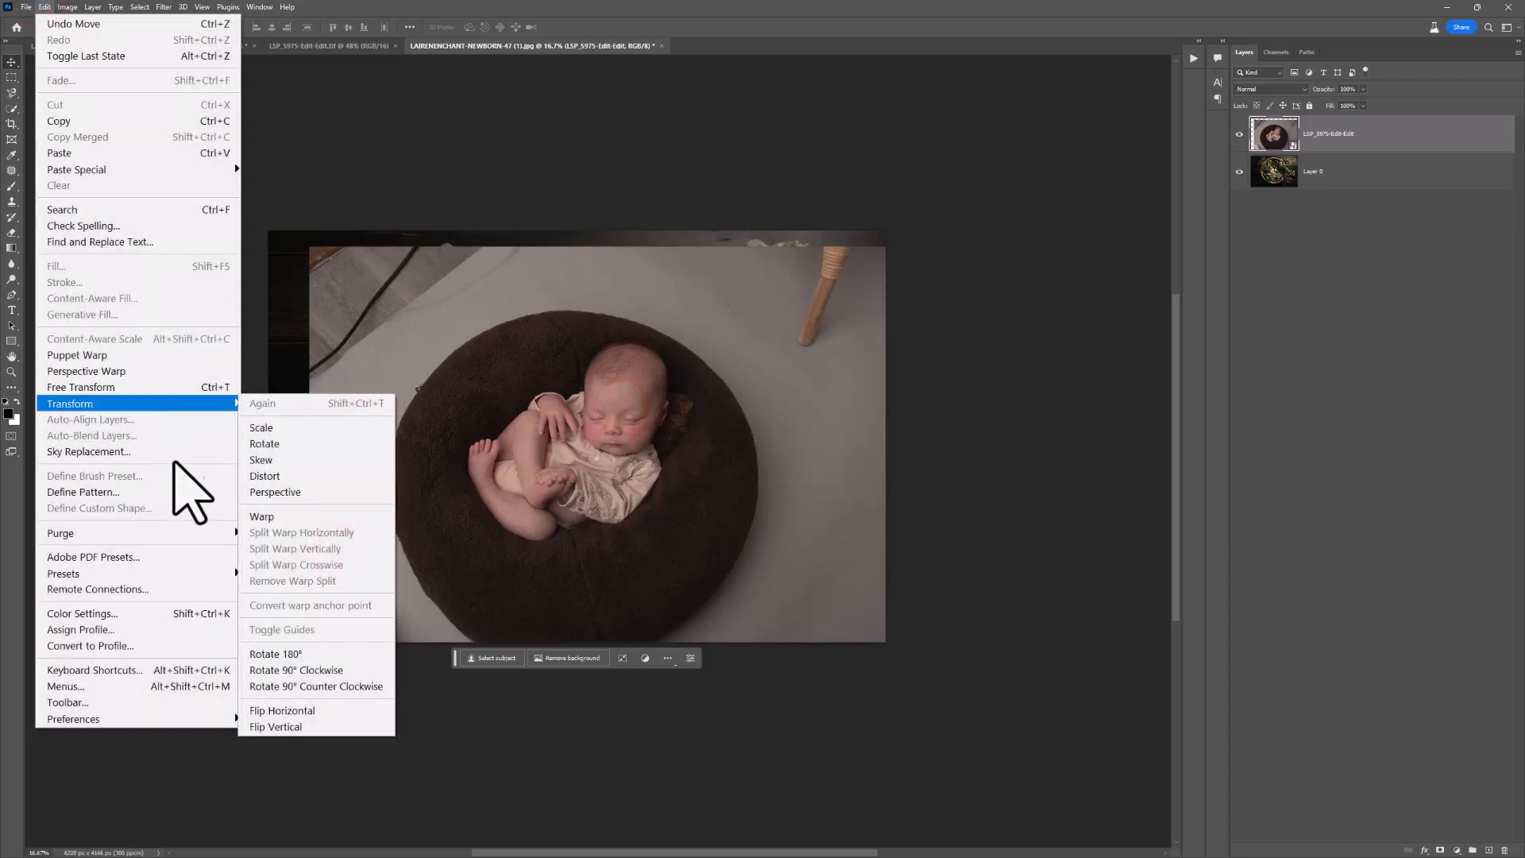
{"action": "left_click", "coordinate": [300, 712]}
{"action": "mouse_move", "coordinate": [723, 423]}
{"action": "left_mouse_down"}
{"action": "mouse_move", "coordinate": [683, 527]}
{"action": "mouse_move", "coordinate": [684, 414]}
{"action": "mouse_move", "coordinate": [719, 421]}
{"action": "left_mouse_up"}
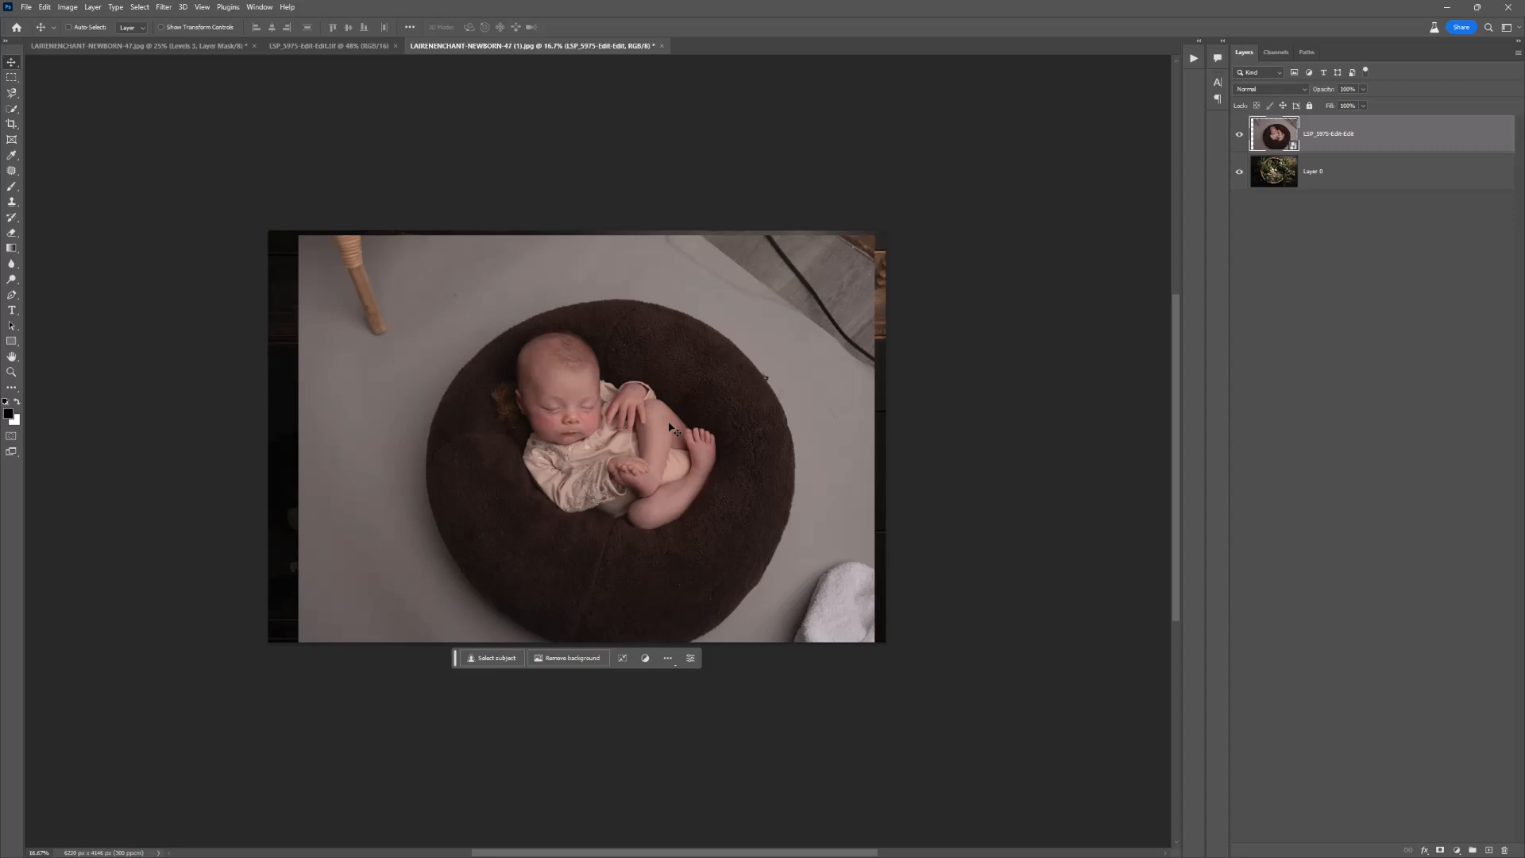
Step: Lower the newborn layer's opacity to 70%, then enlarge and rotate it to roughly match the basket beneath
{"action": "left_click", "coordinate": [1363, 89]}
{"action": "left_click_drag", "start_coordinate": [1363, 104], "coordinate": [1349, 104]}
{"action": "left_click", "coordinate": [45, 7]}
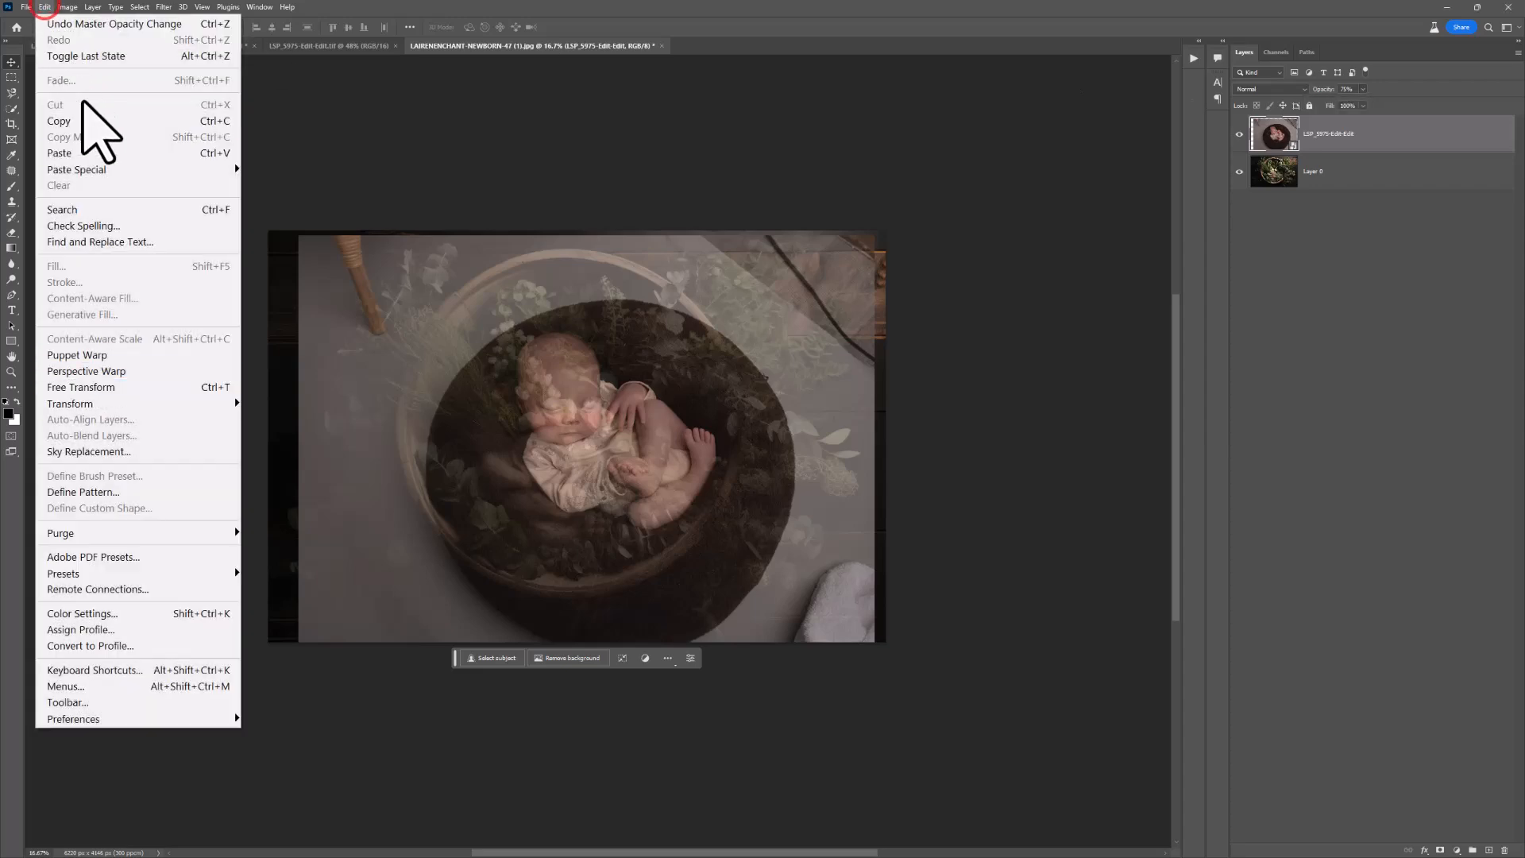
{"action": "left_click", "coordinate": [199, 389]}
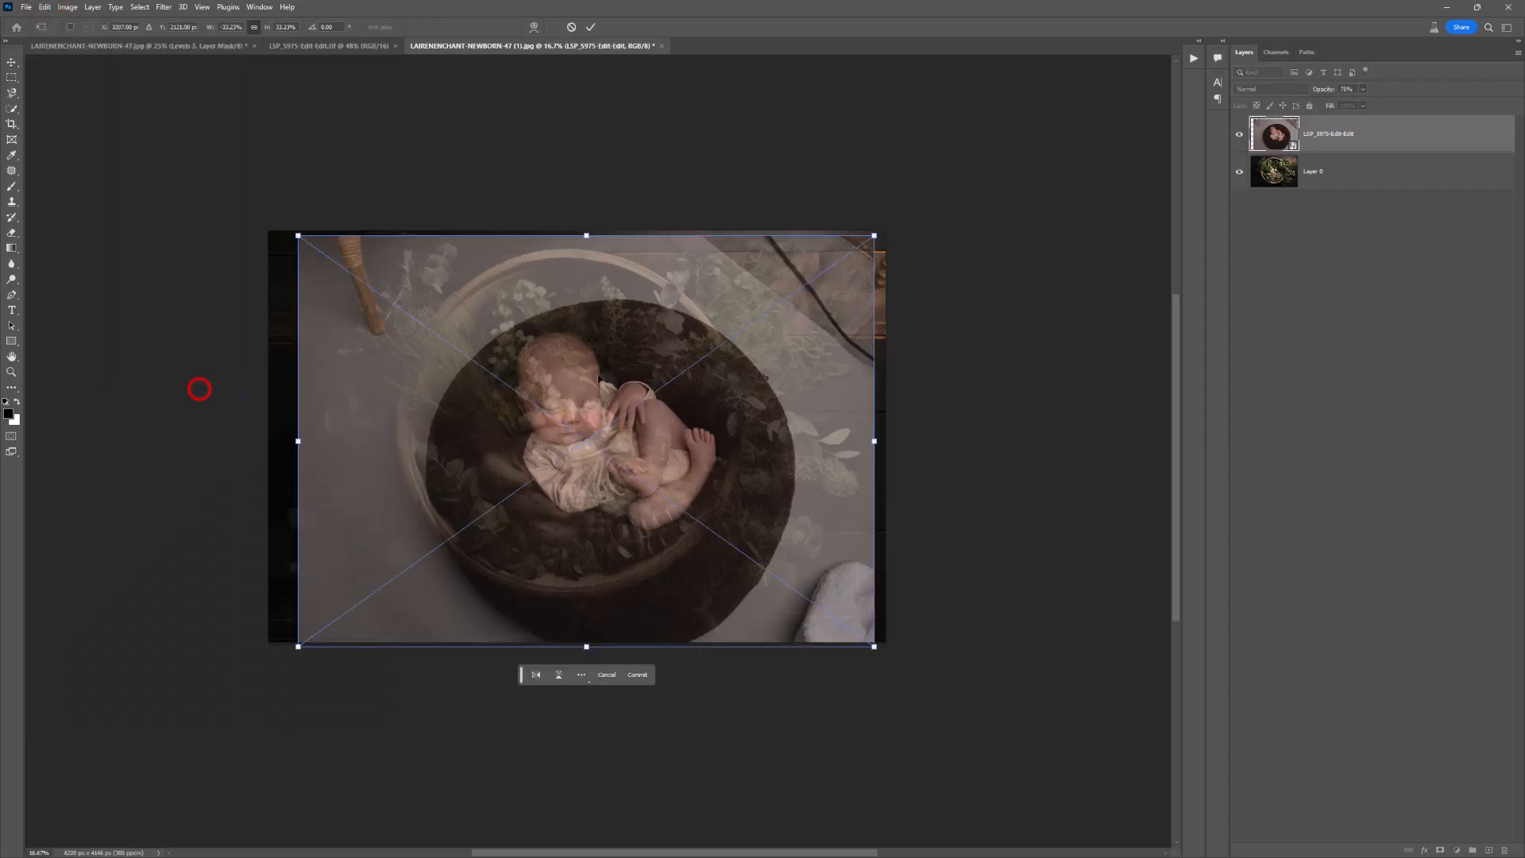
{"action": "left_click_drag", "start_coordinate": [738, 467], "coordinate": [684, 414]}
{"action": "left_click_drag", "start_coordinate": [789, 395], "coordinate": [953, 431]}
{"action": "left_click_drag", "start_coordinate": [767, 465], "coordinate": [743, 508]}
{"action": "left_click_drag", "start_coordinate": [913, 374], "coordinate": [943, 436]}
{"action": "left_click_drag", "start_coordinate": [797, 453], "coordinate": [765, 452]}
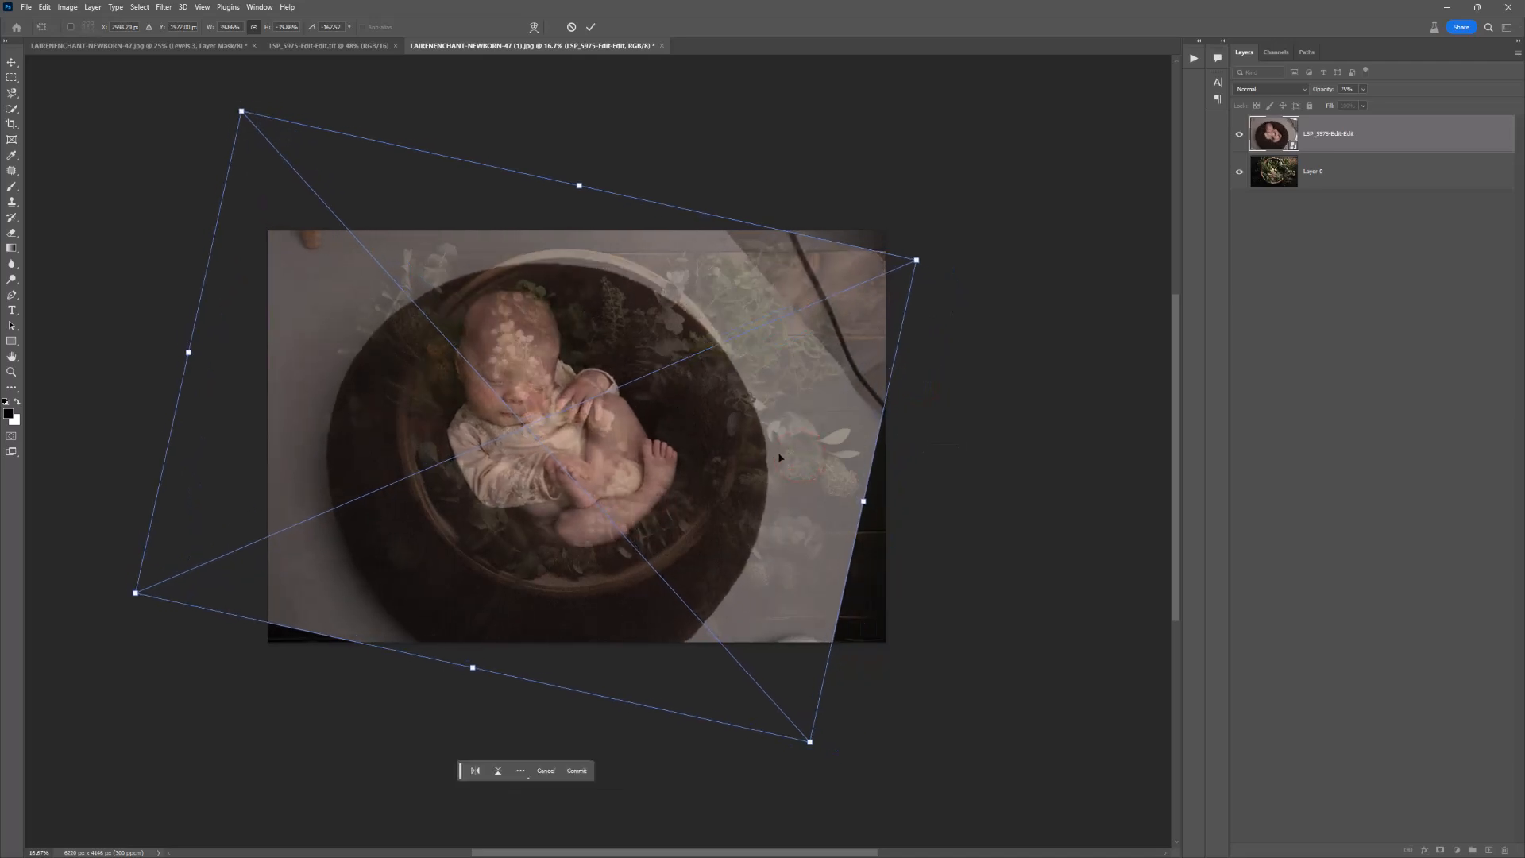
Step: Fine-tune the newborn layer's size, angle and position so the baby fits inside the basket, and commit the transform
{"action": "left_click_drag", "start_coordinate": [863, 501], "coordinate": [888, 506]}
{"action": "mouse_move", "coordinate": [740, 506]}
{"action": "left_mouse_down"}
{"action": "mouse_move", "coordinate": [758, 479]}
{"action": "mouse_move", "coordinate": [742, 511]}
{"action": "left_mouse_up"}
{"action": "mouse_move", "coordinate": [906, 477]}
{"action": "left_mouse_down"}
{"action": "mouse_move", "coordinate": [911, 416]}
{"action": "mouse_move", "coordinate": [909, 469]}
{"action": "left_mouse_up"}
{"action": "left_click_drag", "start_coordinate": [797, 453], "coordinate": [793, 459]}
{"action": "left_click_drag", "start_coordinate": [889, 451], "coordinate": [916, 455]}
{"action": "left_click_drag", "start_coordinate": [813, 487], "coordinate": [807, 477]}
{"action": "left_click_drag", "start_coordinate": [910, 440], "coordinate": [910, 449]}
{"action": "left_click_drag", "start_coordinate": [711, 488], "coordinate": [724, 493]}
{"action": "left_click_drag", "start_coordinate": [884, 443], "coordinate": [876, 441]}
{"action": "mouse_move", "coordinate": [646, 492]}
{"action": "left_mouse_down"}
{"action": "mouse_move", "coordinate": [660, 480]}
{"action": "mouse_move", "coordinate": [647, 510]}
{"action": "mouse_move", "coordinate": [653, 494]}
{"action": "left_mouse_up"}
{"action": "left_click_drag", "start_coordinate": [887, 447], "coordinate": [893, 449]}
{"action": "key", "text": "Return"}
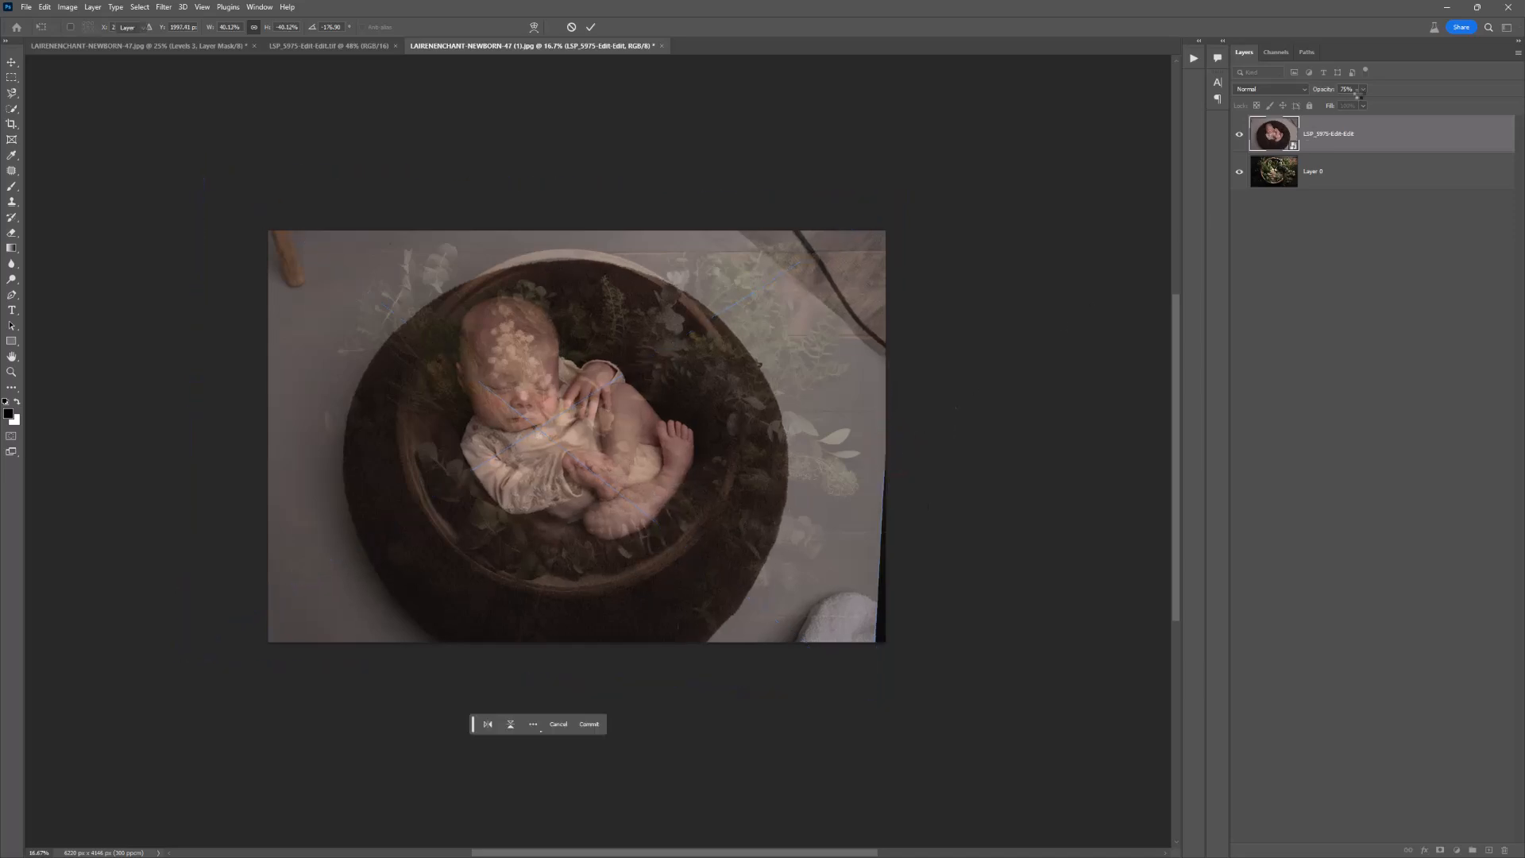
Step: Restore the newborn layer's opacity to 100% and compare it with the backdrop by hiding and showing the layer
{"action": "left_click", "coordinate": [1360, 93]}
{"action": "left_click_drag", "start_coordinate": [1365, 103], "coordinate": [1390, 107]}
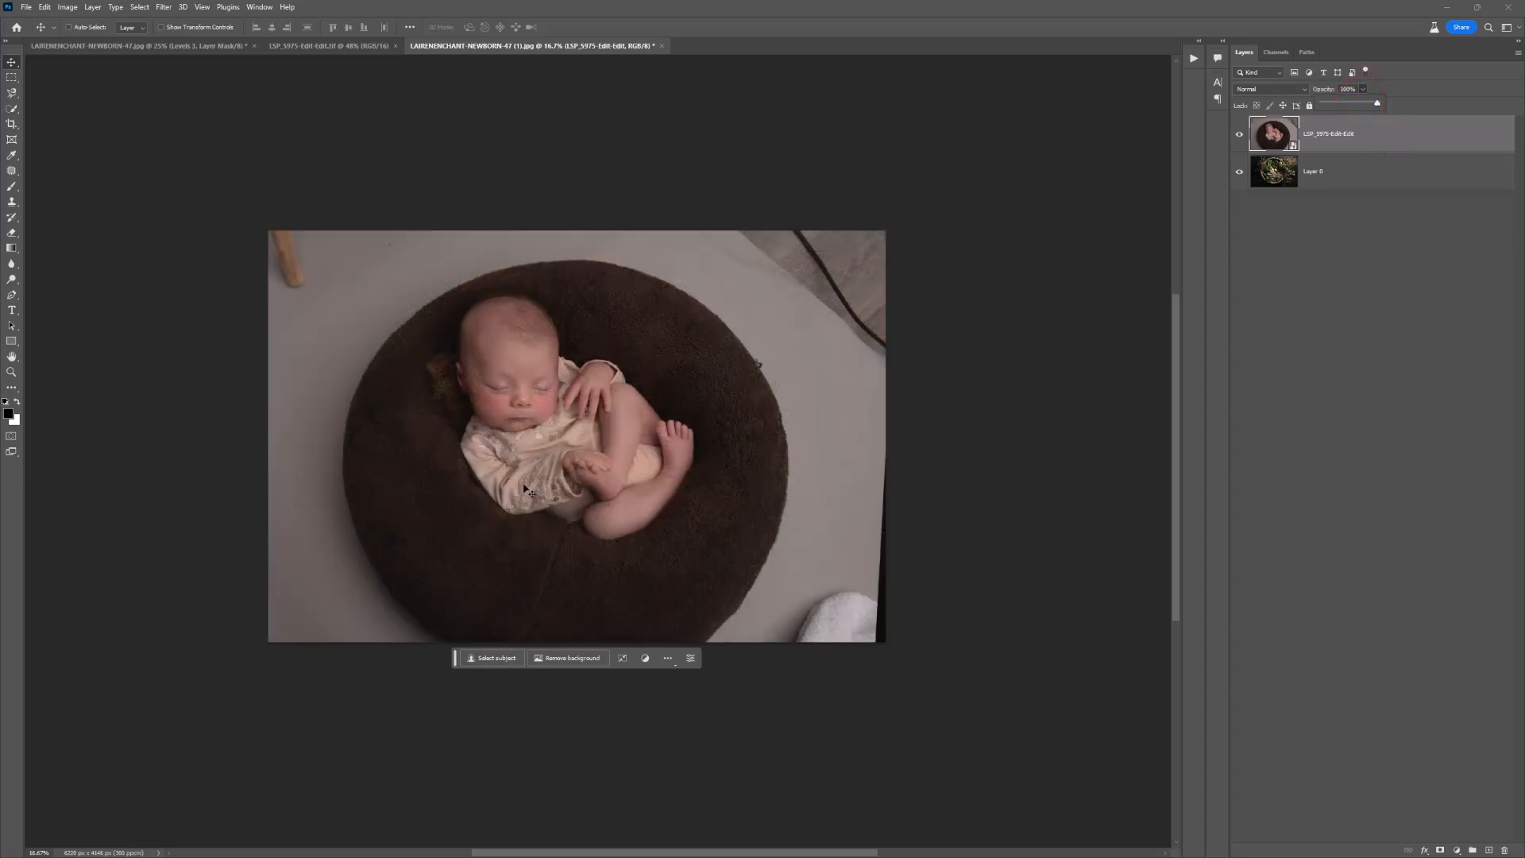
{"action": "key", "text": "z"}
{"action": "left_click", "coordinate": [528, 429]}
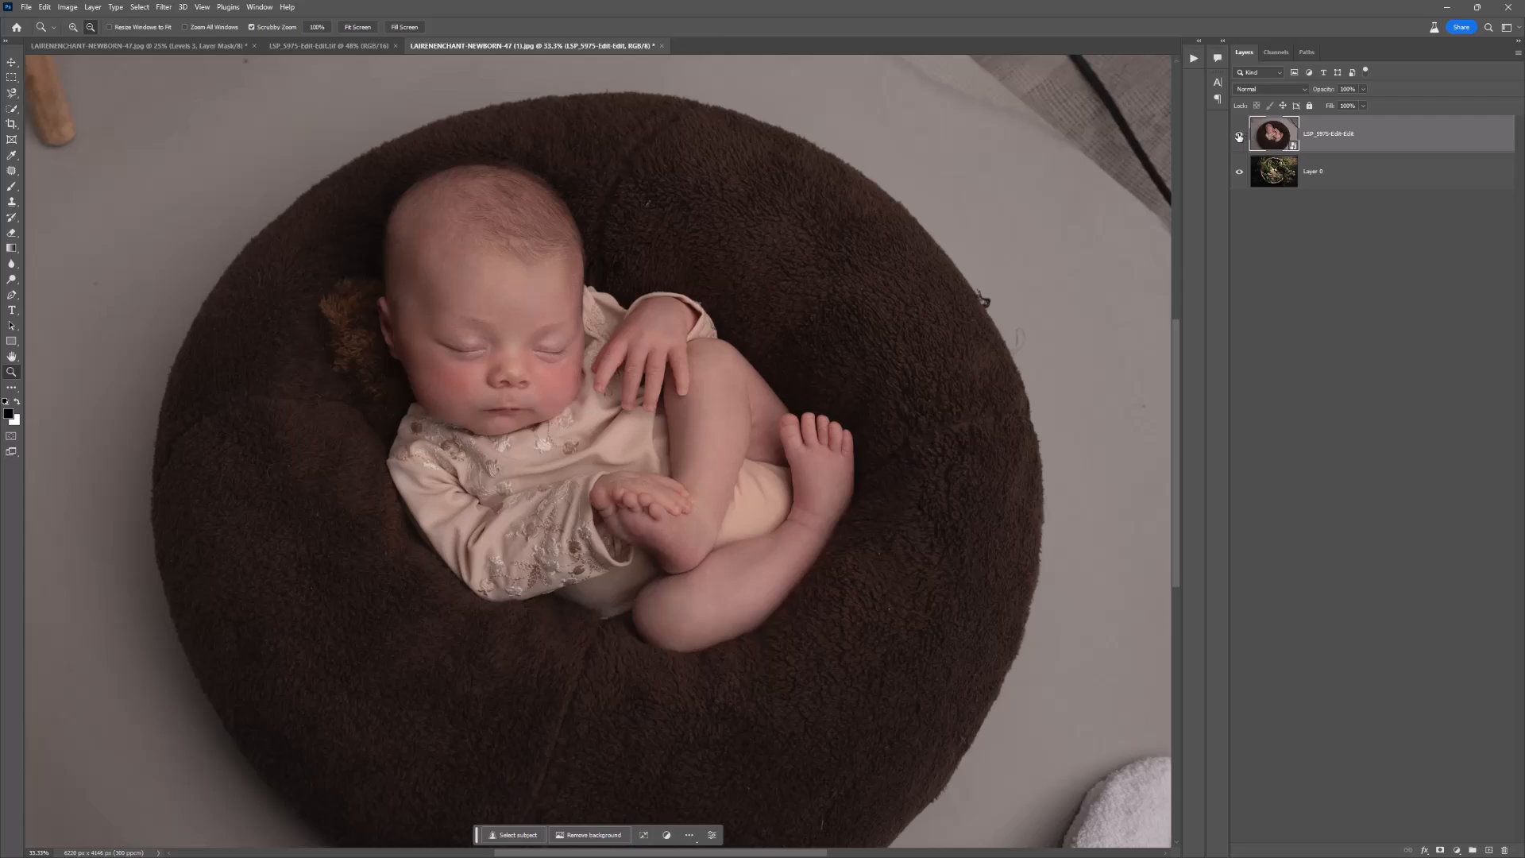
{"action": "left_click", "coordinate": [1238, 137]}
{"action": "left_click", "coordinate": [1239, 135]}
Step: Try to outline the newborn's head and sleeve with the Lasso tool, adding to the selection, and discard it
{"action": "left_click", "coordinate": [12, 170]}
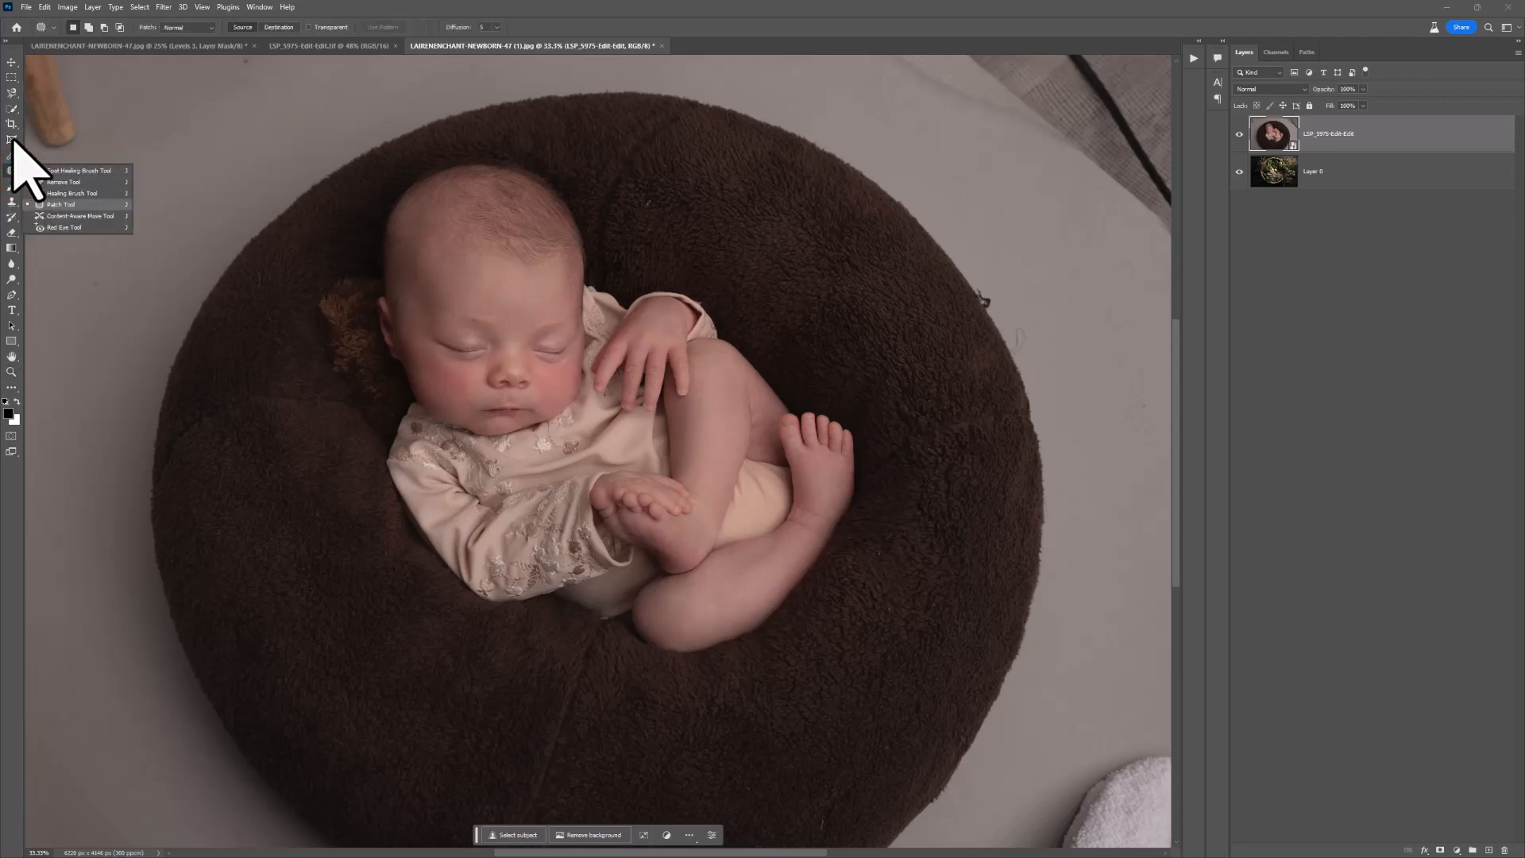
{"action": "left_click", "coordinate": [12, 92]}
{"action": "left_click", "coordinate": [41, 94]}
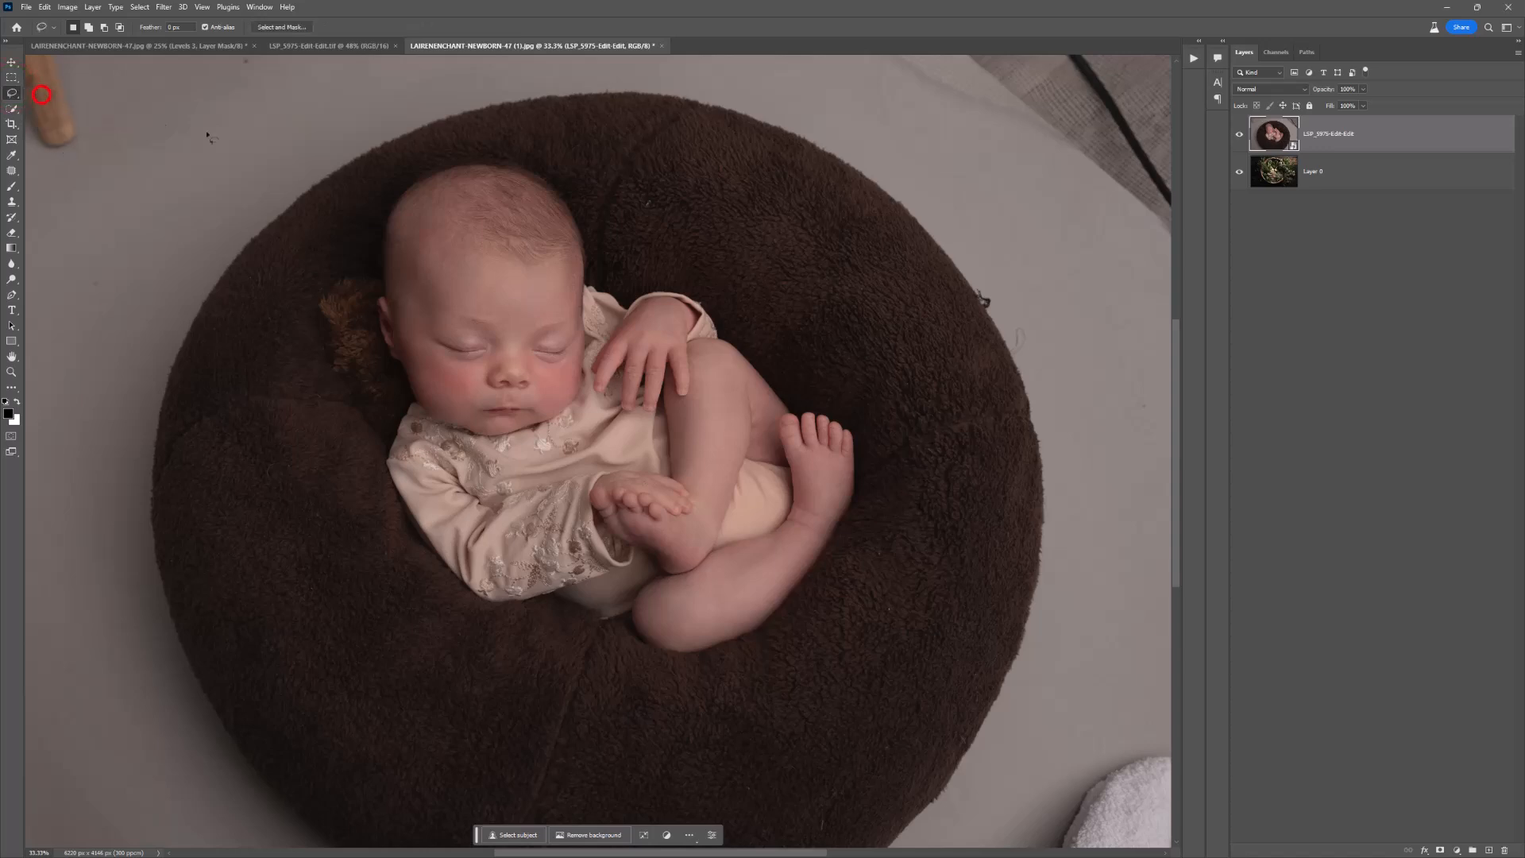
{"action": "left_click_drag", "start_coordinate": [421, 181], "coordinate": [422, 181]}
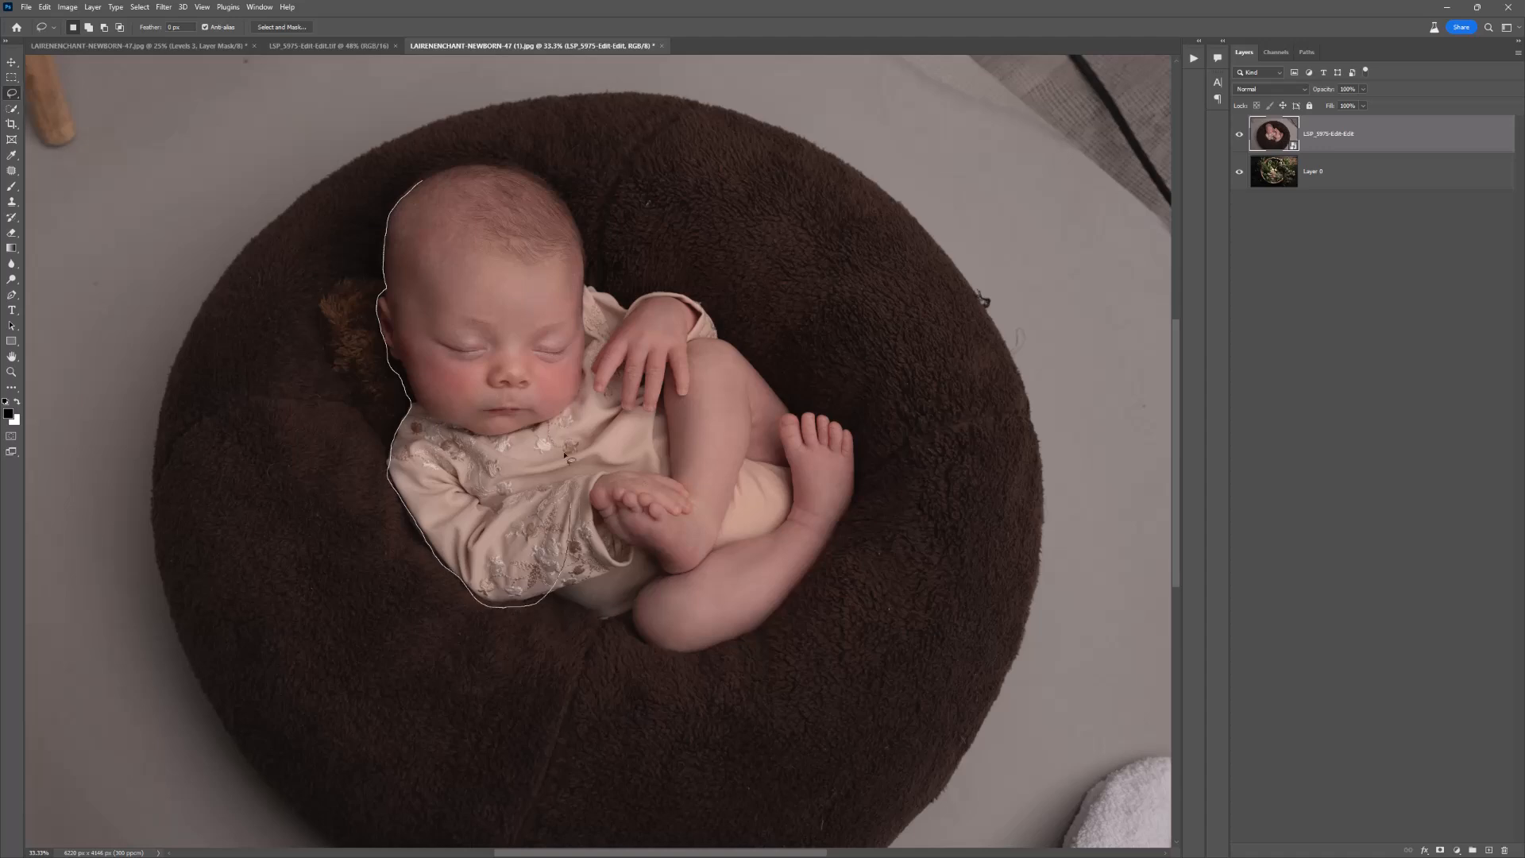
{"action": "left_click_drag", "start_coordinate": [568, 475], "coordinate": [569, 410]}
{"action": "key", "text": "shift"}
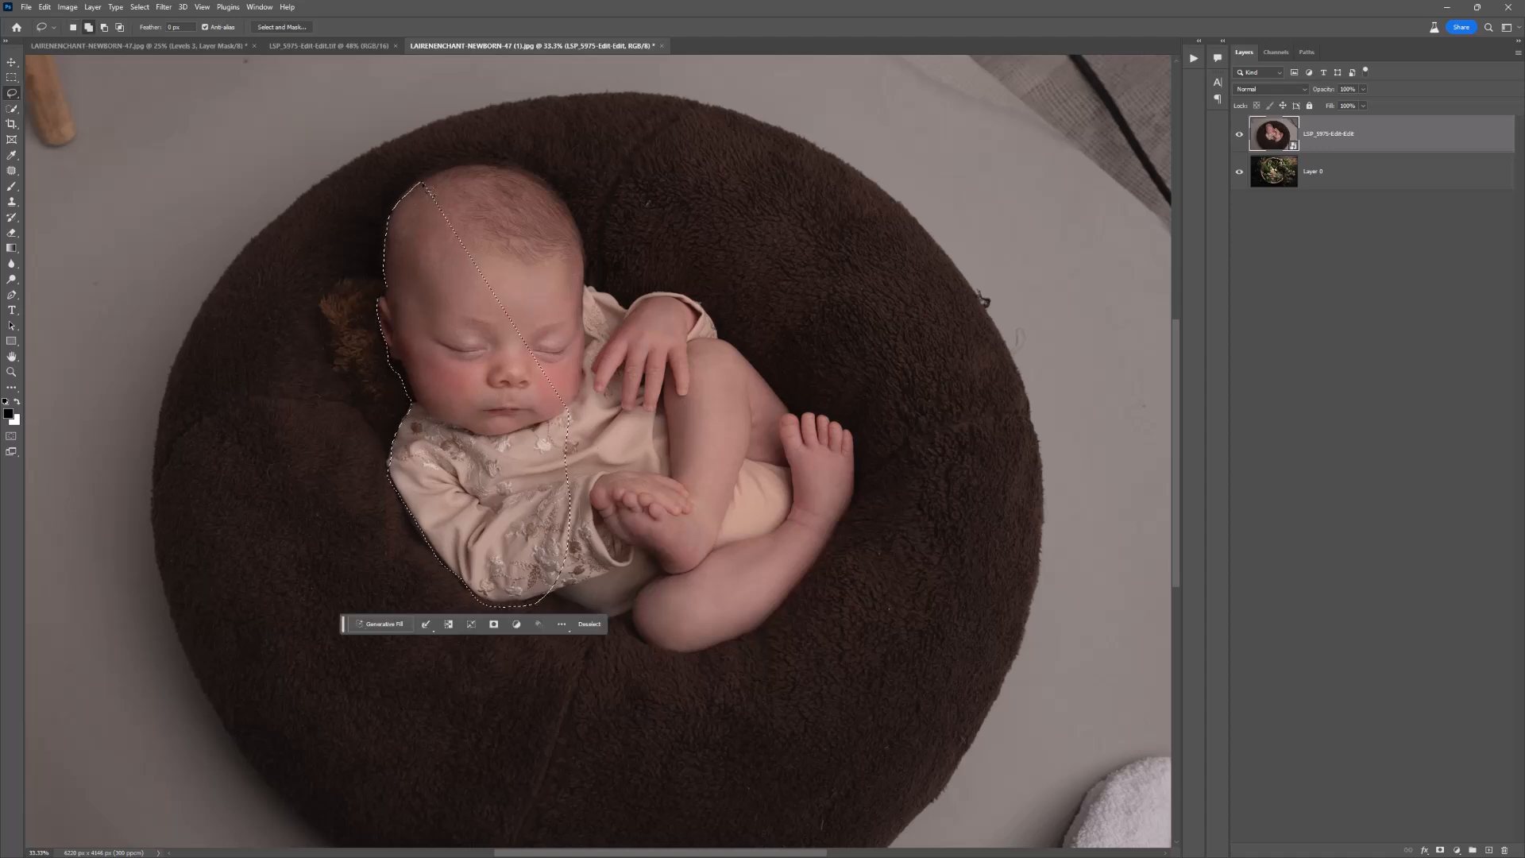
{"action": "left_click_drag", "start_coordinate": [422, 182], "coordinate": [441, 179]}
{"action": "left_click_drag", "start_coordinate": [506, 350], "coordinate": [502, 349]}
{"action": "mouse_move", "coordinate": [559, 266]}
{"action": "left_mouse_down"}
{"action": "mouse_move", "coordinate": [555, 204]}
{"action": "mouse_move", "coordinate": [584, 227]}
{"action": "mouse_move", "coordinate": [665, 203]}
{"action": "left_mouse_up"}
{"action": "key", "text": "alt"}
{"action": "key", "text": "ctrl+d"}
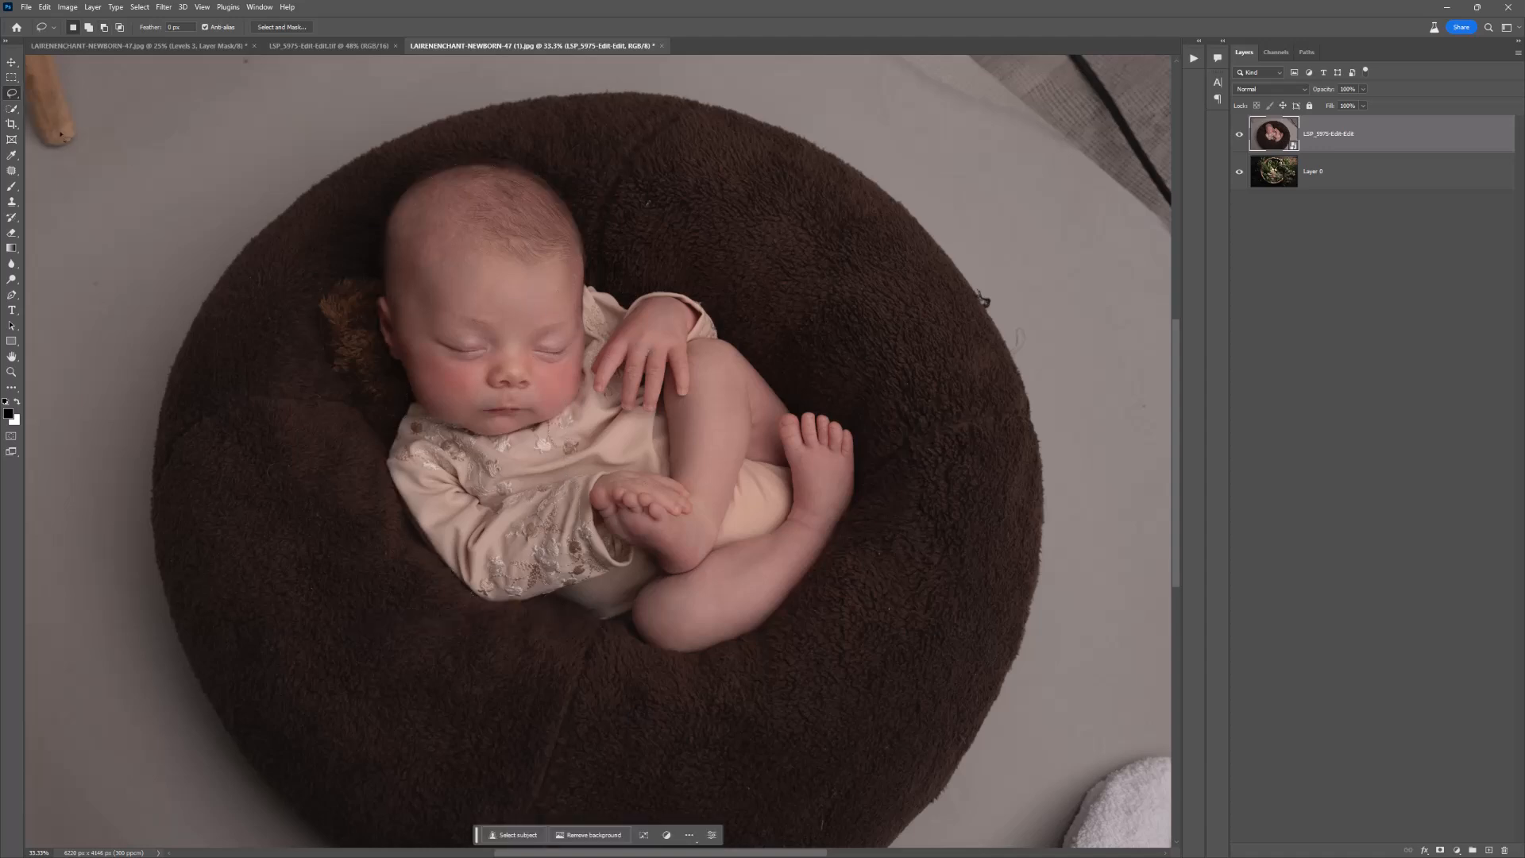
Step: Try selecting the newborn automatically with Select Subject
{"action": "right_click", "coordinate": [12, 109]}
{"action": "left_click", "coordinate": [62, 117]}
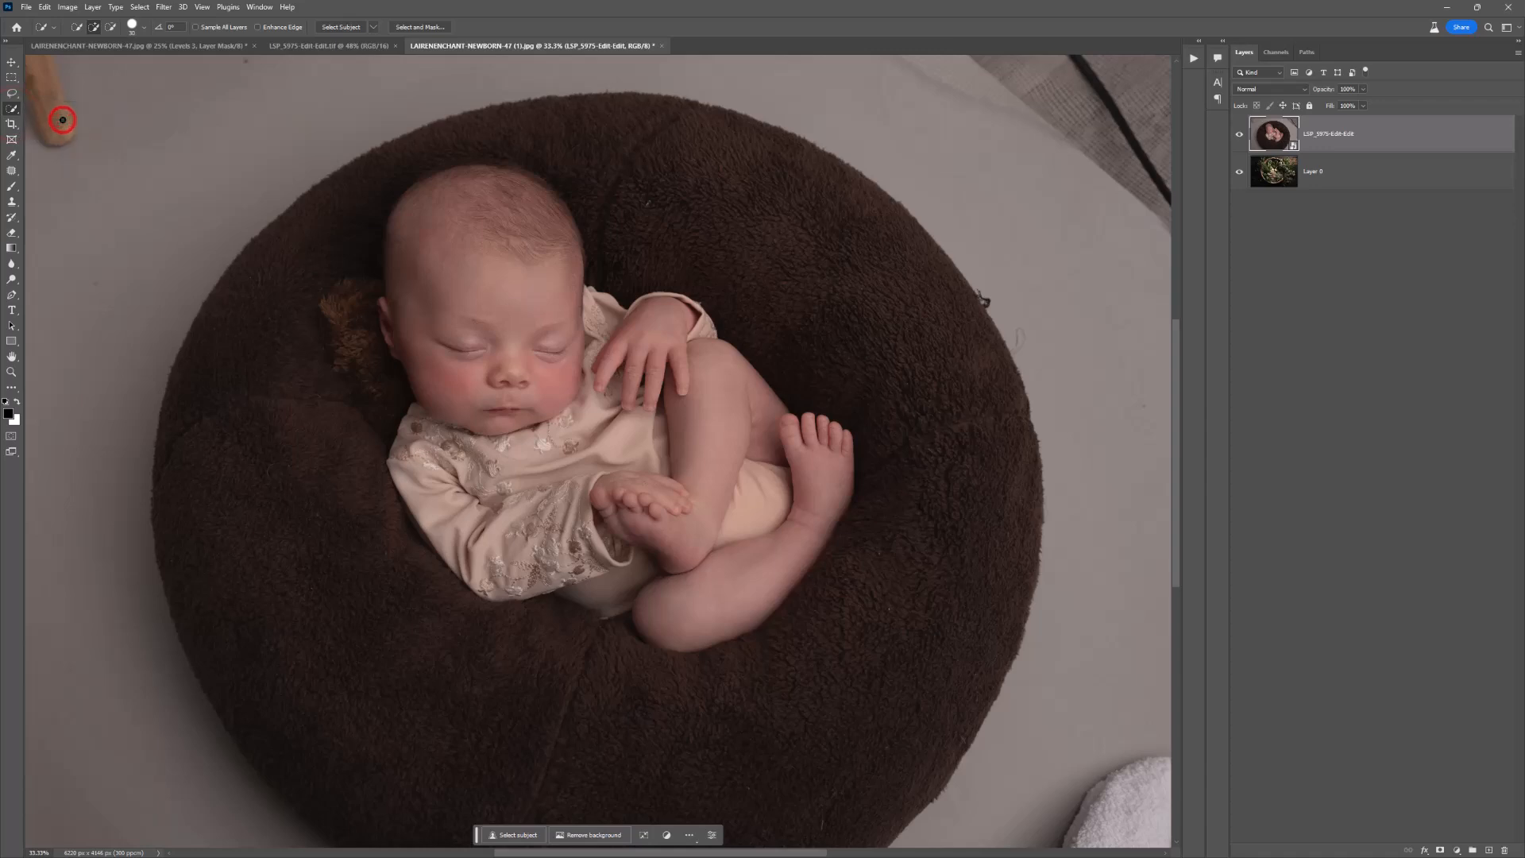
{"action": "left_click", "coordinate": [140, 7]}
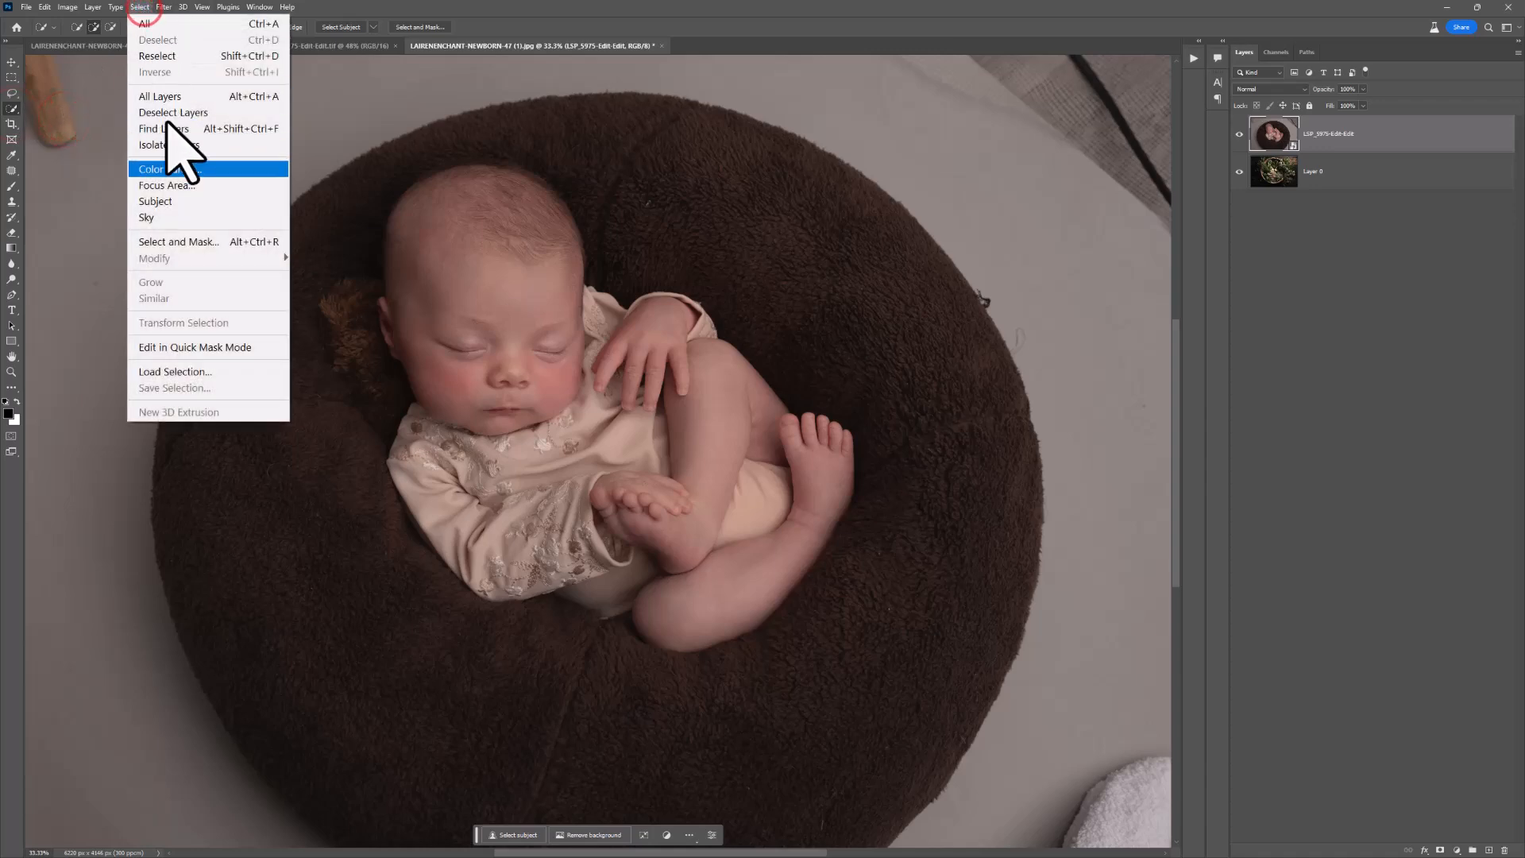
{"action": "left_click", "coordinate": [183, 201]}
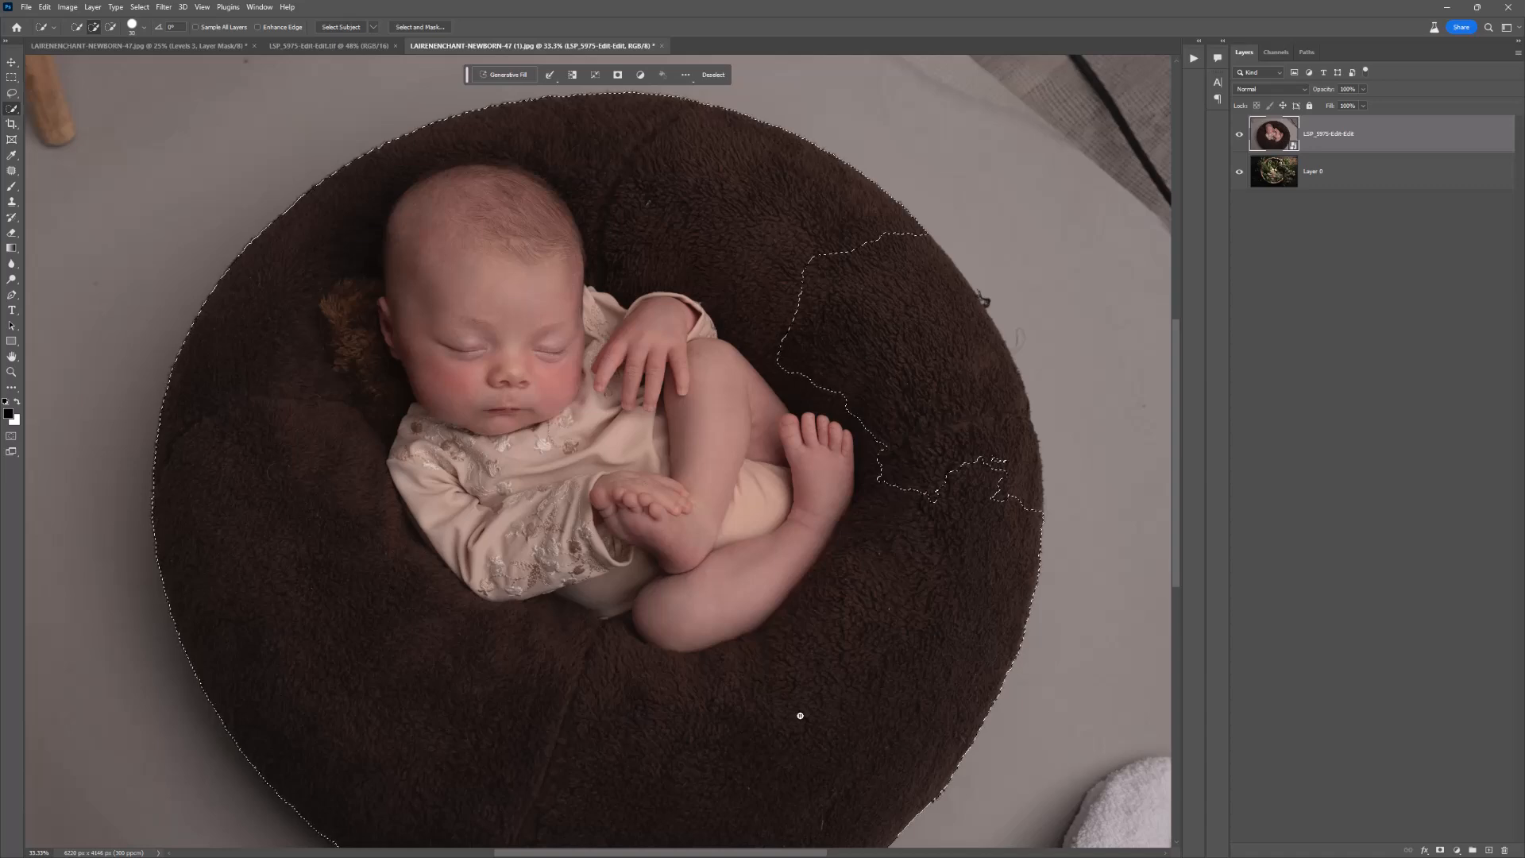
Step: Clear the current selection and select the newborn's head, outfit, arms and legs with the Quick Selection tool
{"action": "left_click", "coordinate": [12, 109]}
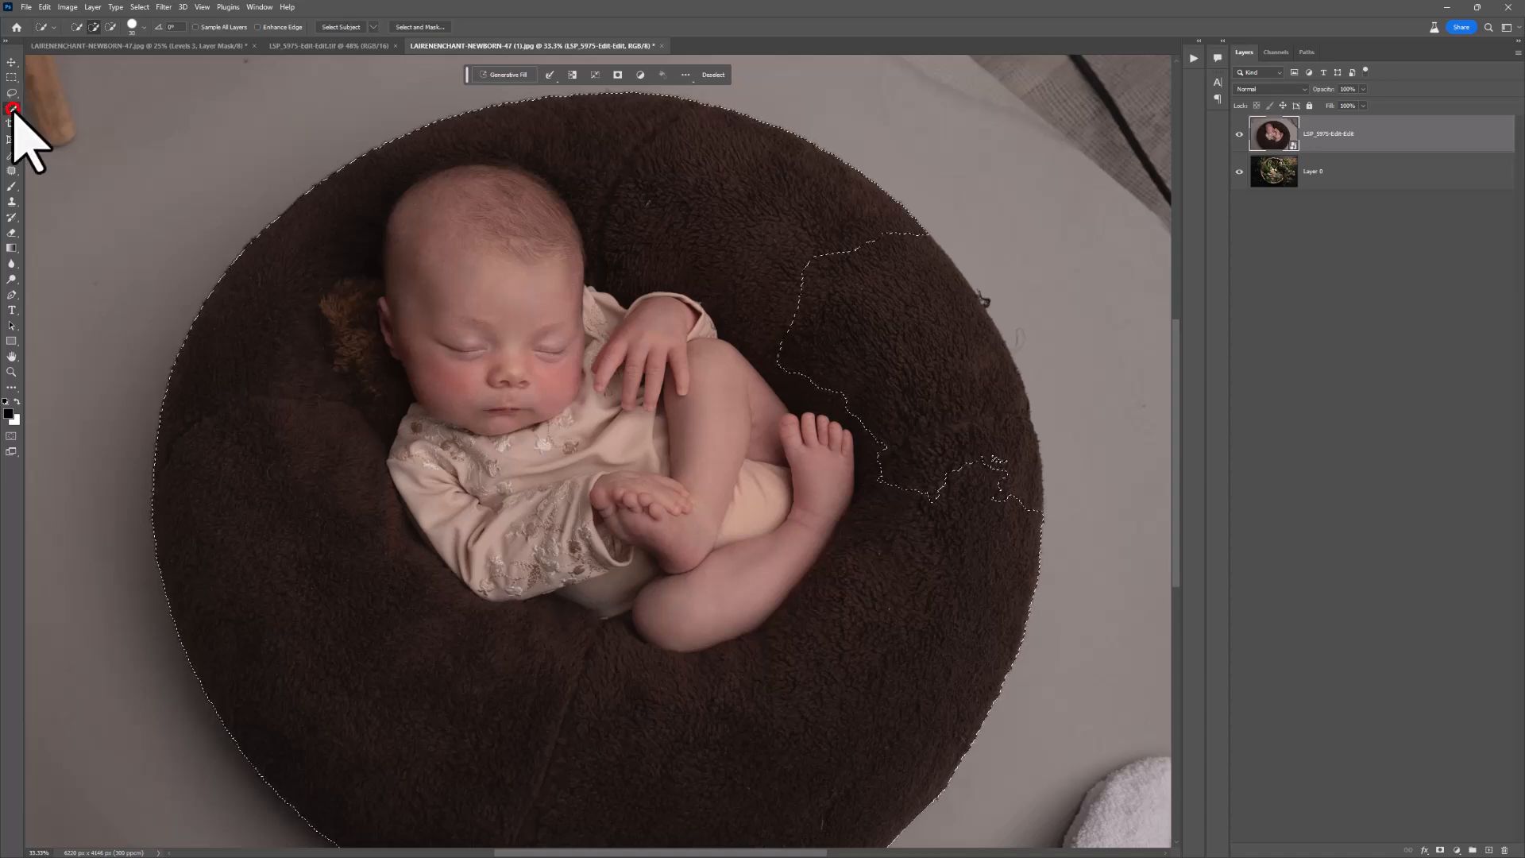
{"action": "key", "text": "ctrl+d"}
{"action": "left_click_drag", "start_coordinate": [575, 316], "coordinate": [482, 206]}
{"action": "mouse_move", "coordinate": [450, 509]}
{"action": "left_mouse_down"}
{"action": "mouse_move", "coordinate": [481, 535]}
{"action": "mouse_move", "coordinate": [653, 545]}
{"action": "mouse_move", "coordinate": [675, 597]}
{"action": "mouse_move", "coordinate": [732, 577]}
{"action": "left_mouse_up"}
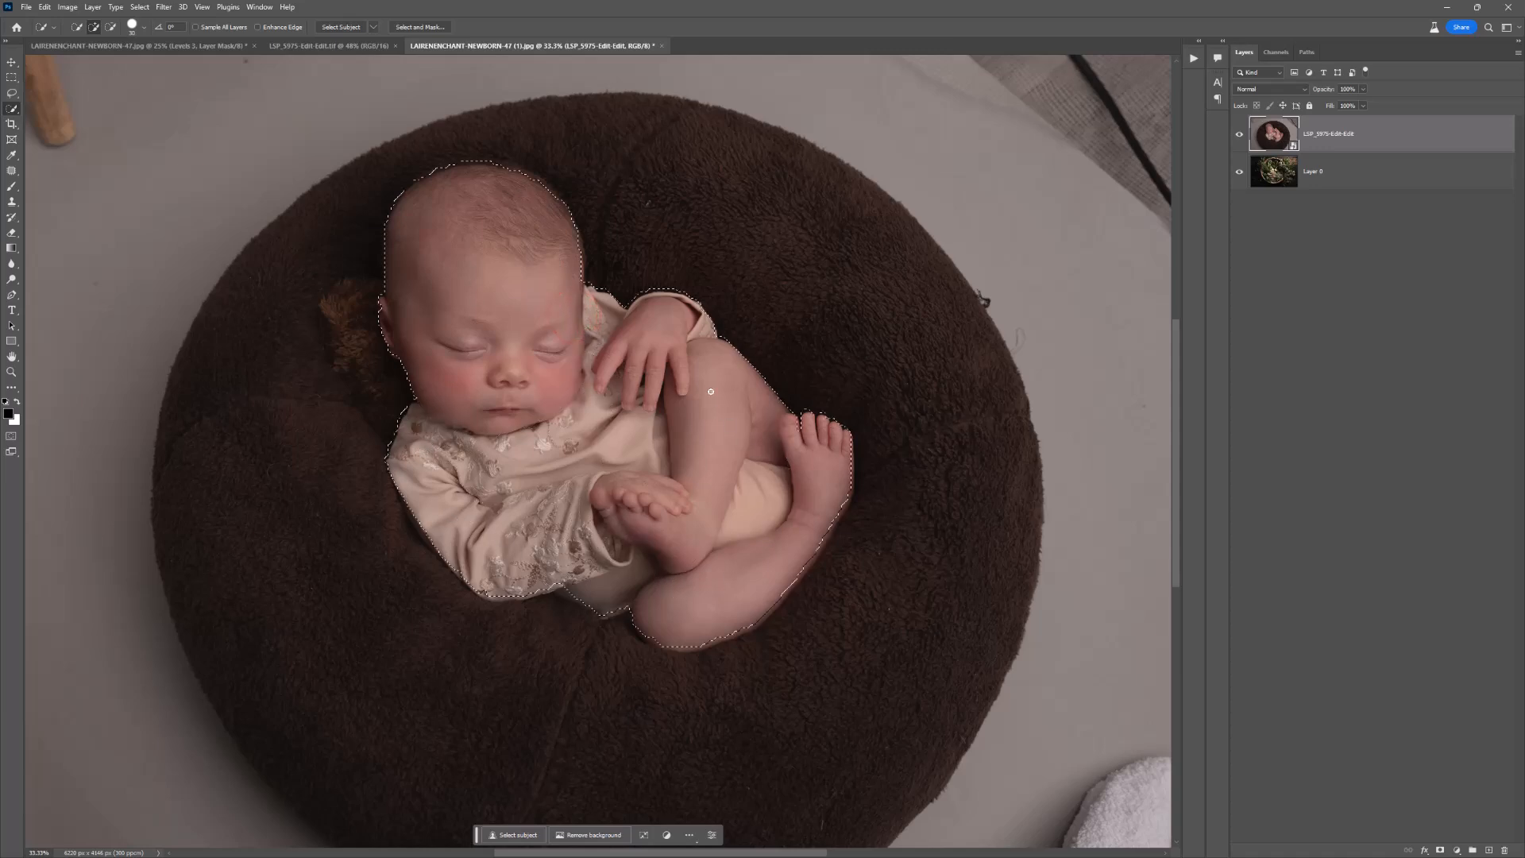
{"action": "left_click", "coordinate": [619, 603]}
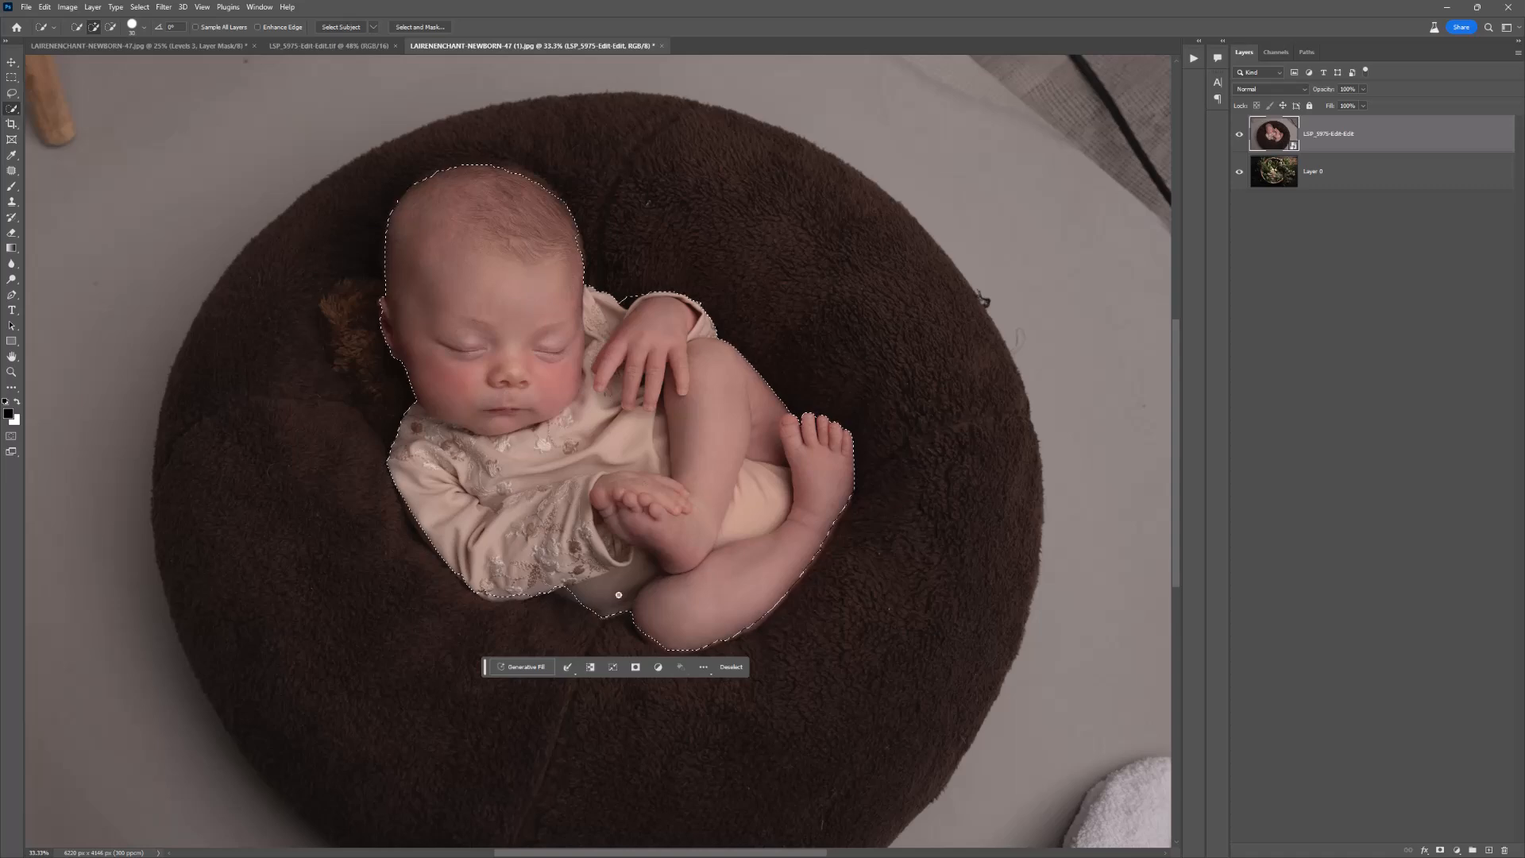
{"action": "left_click", "coordinate": [568, 597]}
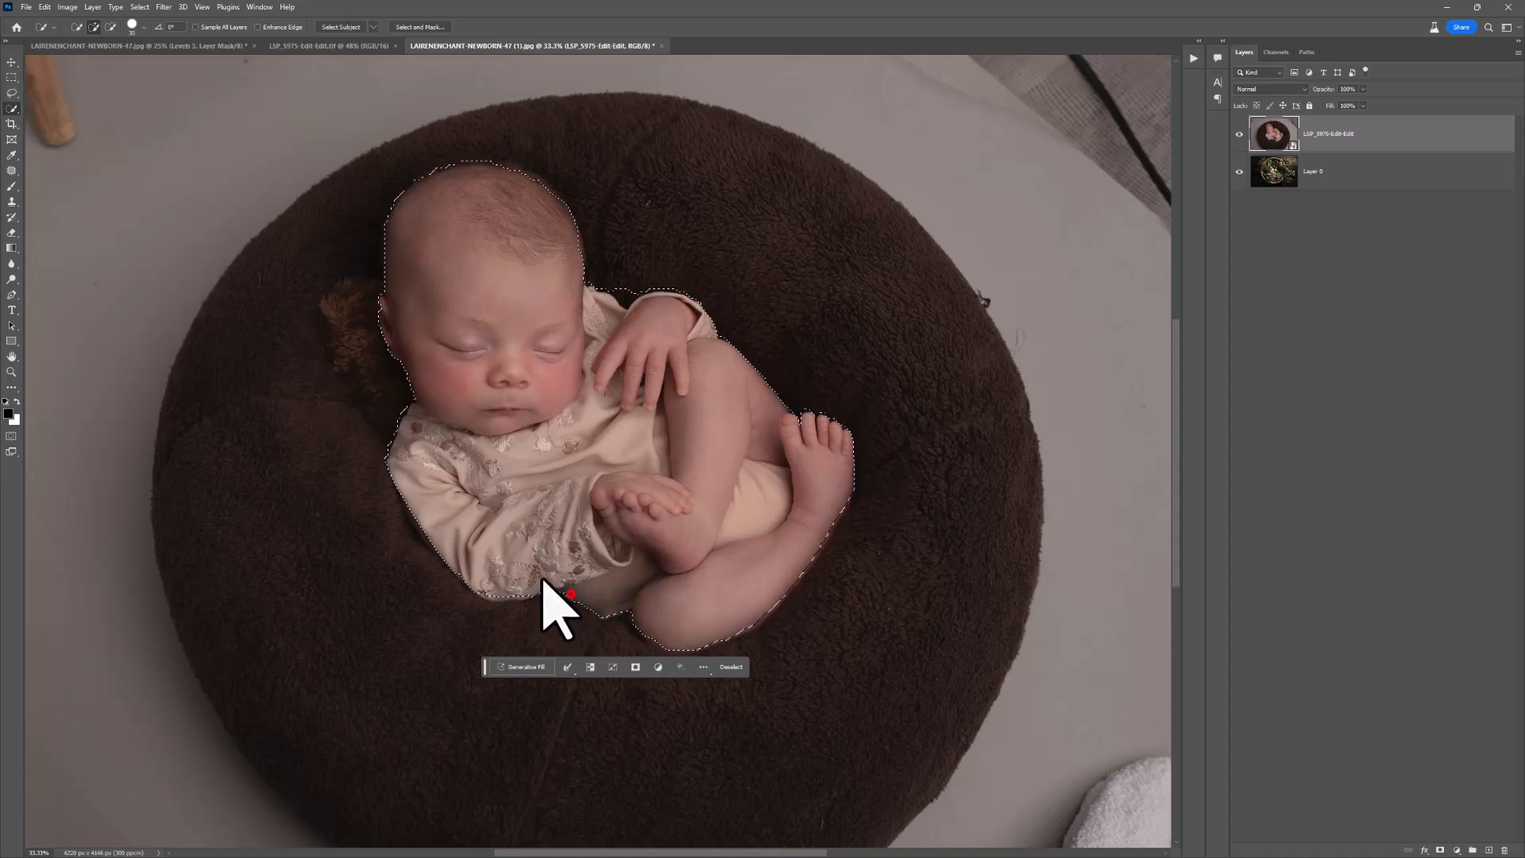
Step: Refine the selection edges around the newborn's ear, sleeve and lower leg, and add a layer mask from the selection
{"action": "left_click", "coordinate": [384, 309]}
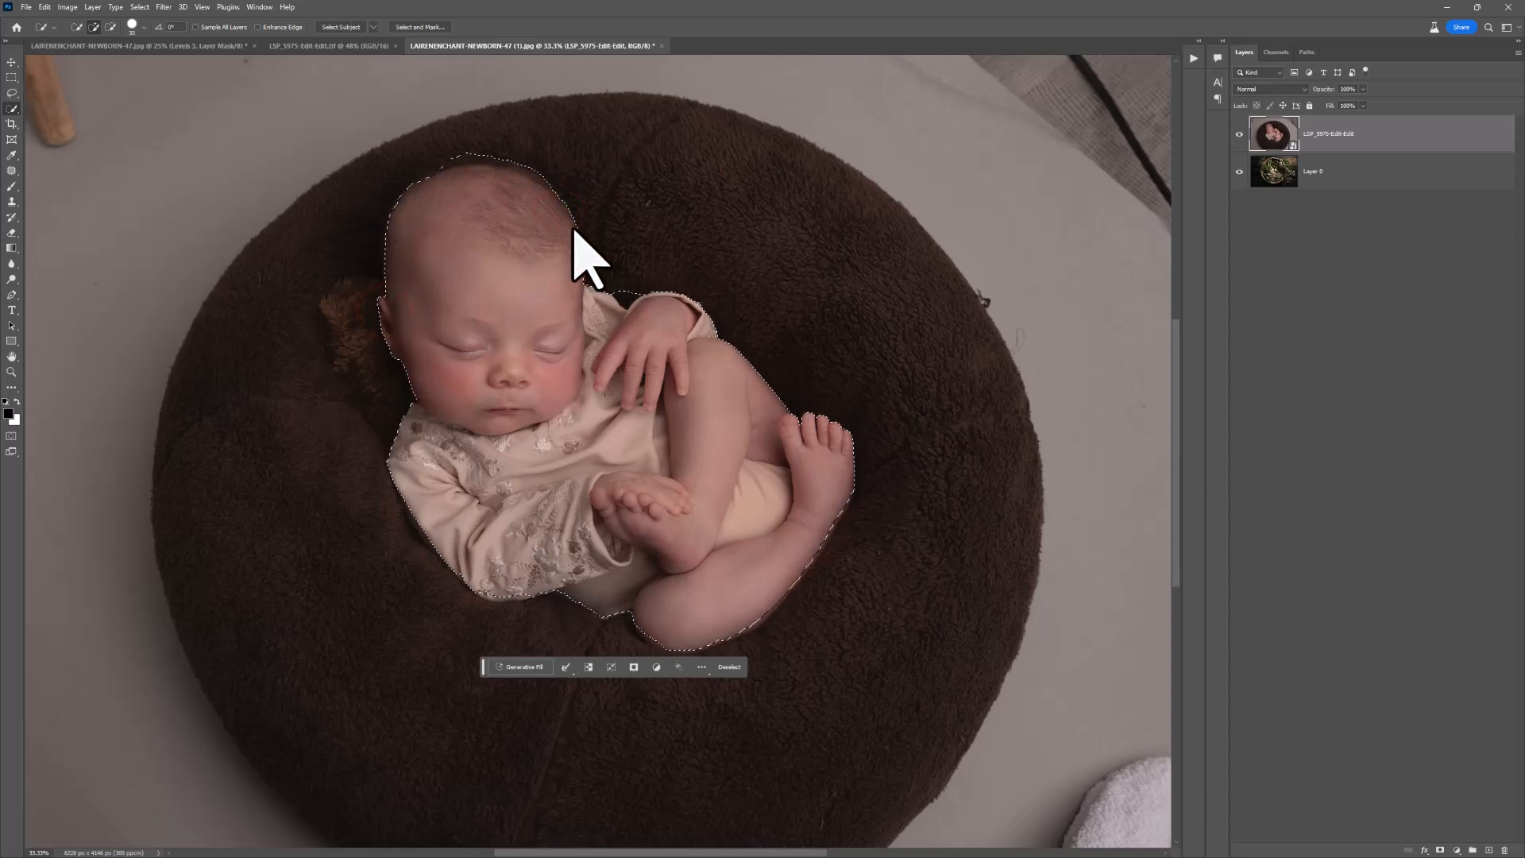
{"action": "left_click", "coordinate": [627, 304]}
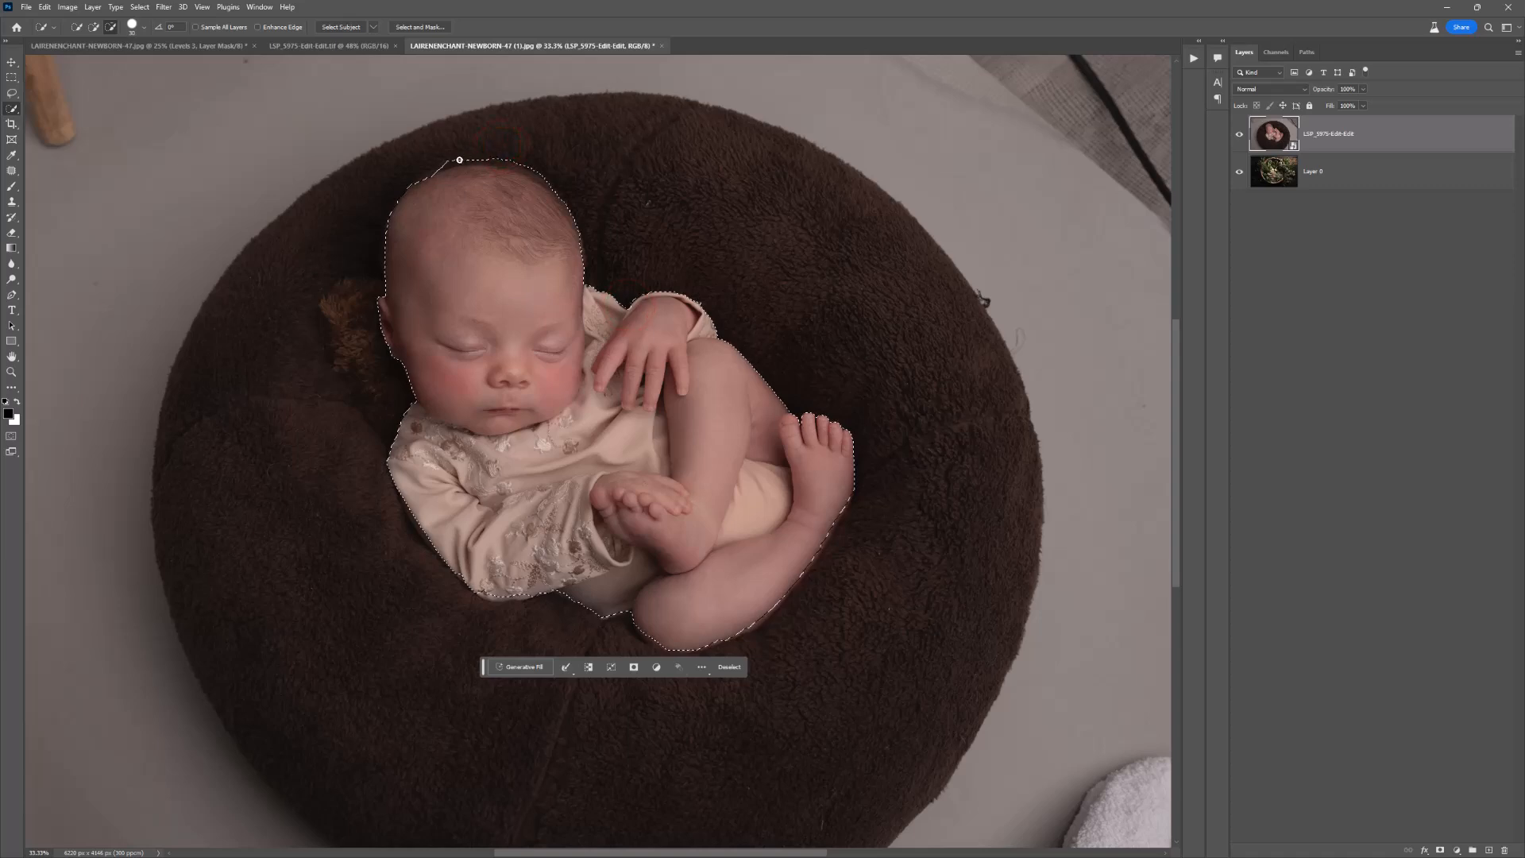
{"action": "key", "text": "z"}
{"action": "left_click", "coordinate": [639, 328], "text": "alt"}
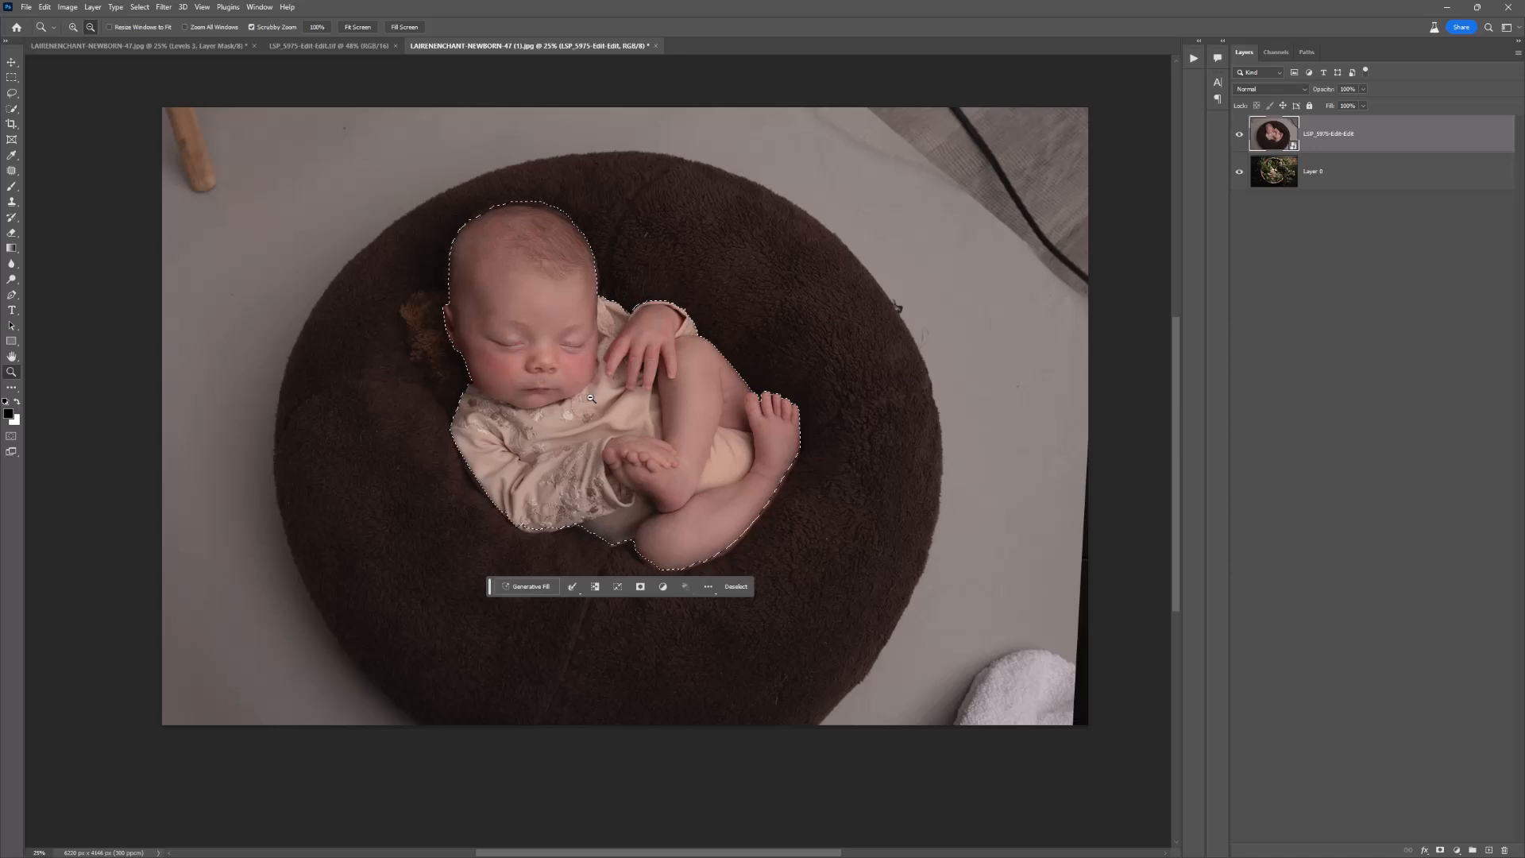
{"action": "key", "text": "w"}
{"action": "left_click", "coordinate": [798, 436]}
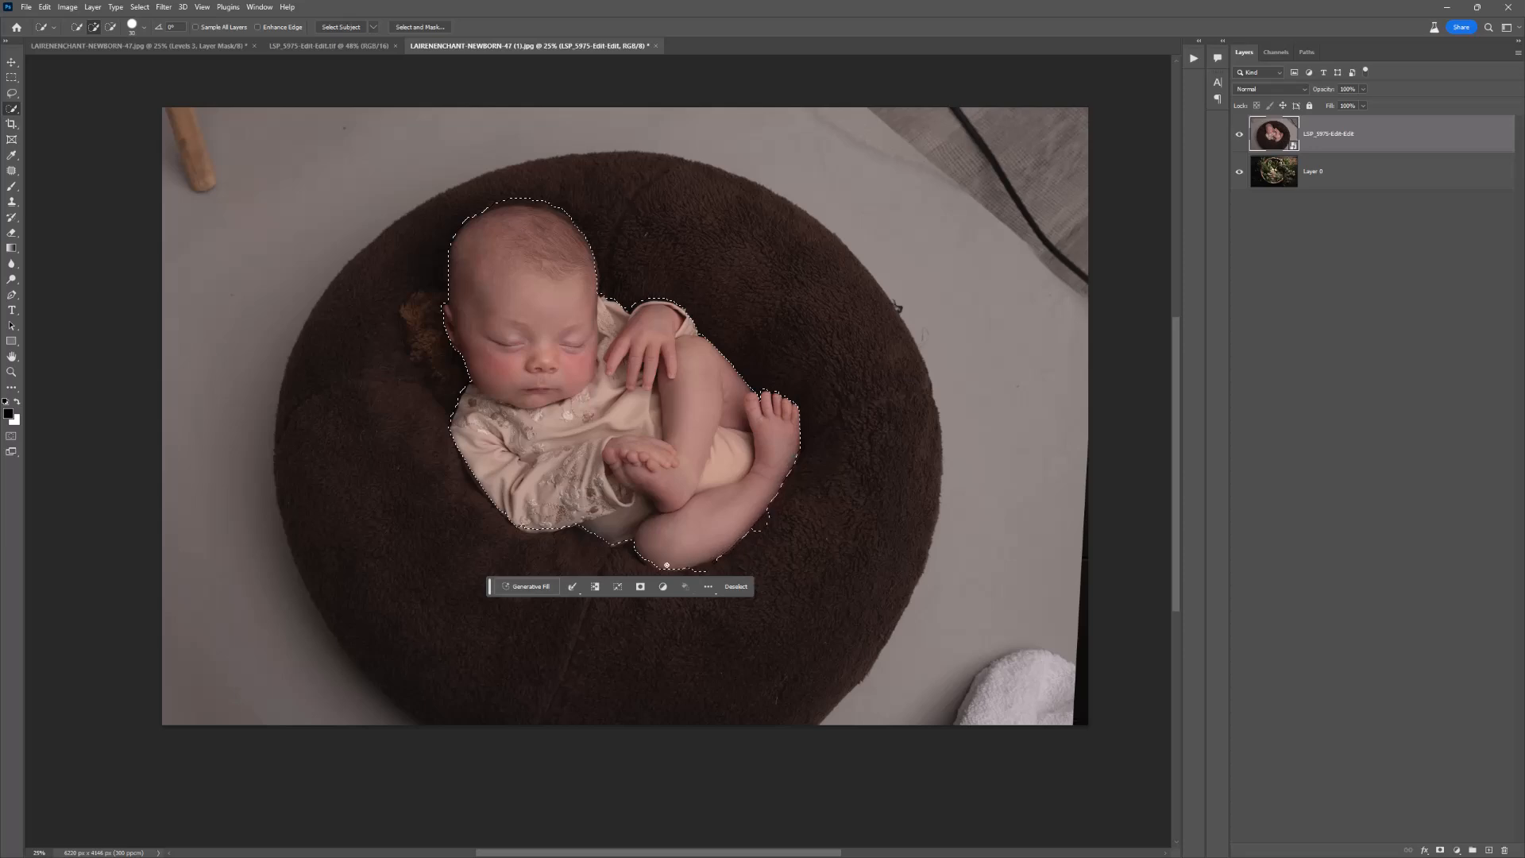
{"action": "left_click_drag", "start_coordinate": [759, 520], "coordinate": [721, 564]}
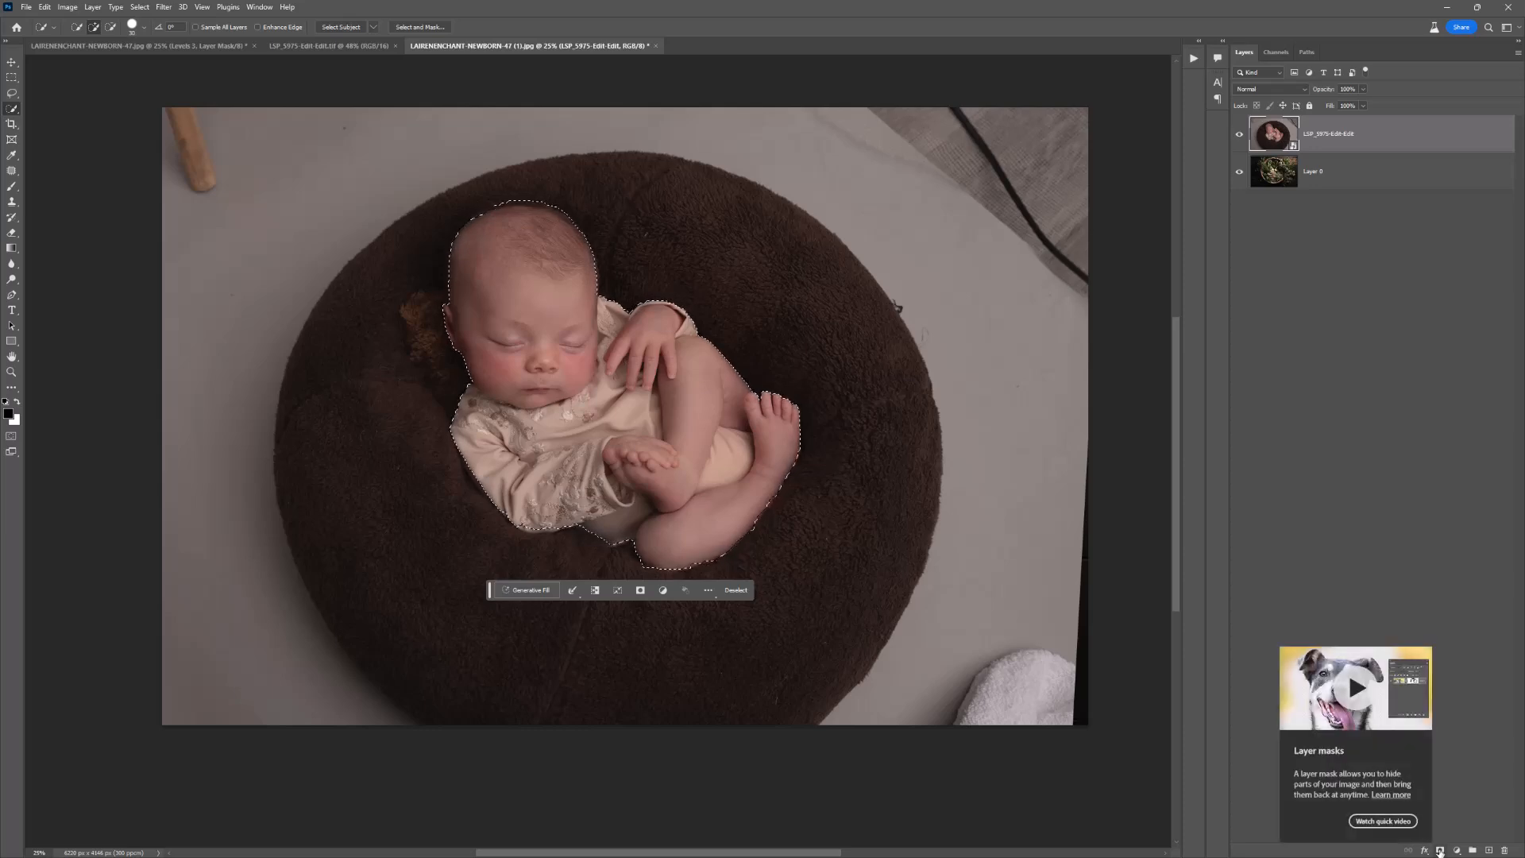
{"action": "left_click", "coordinate": [1440, 851]}
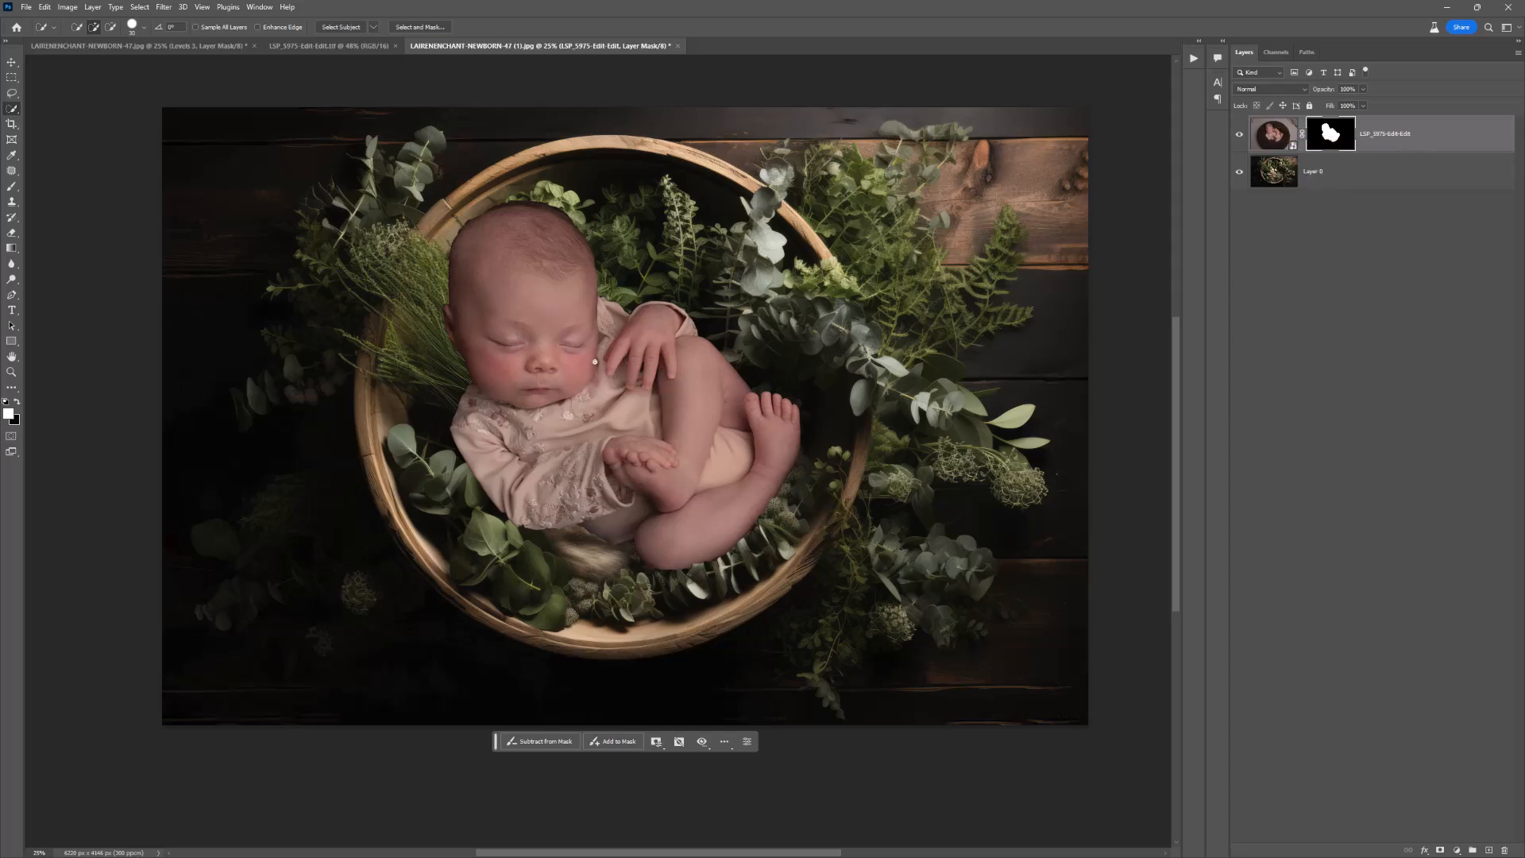
Step: Enlarge the masked newborn, rotate it slightly counterclockwise, position it to fill the basket, and commit the transform
{"action": "key", "text": "v"}
{"action": "left_click_drag", "start_coordinate": [536, 383], "coordinate": [559, 391]}
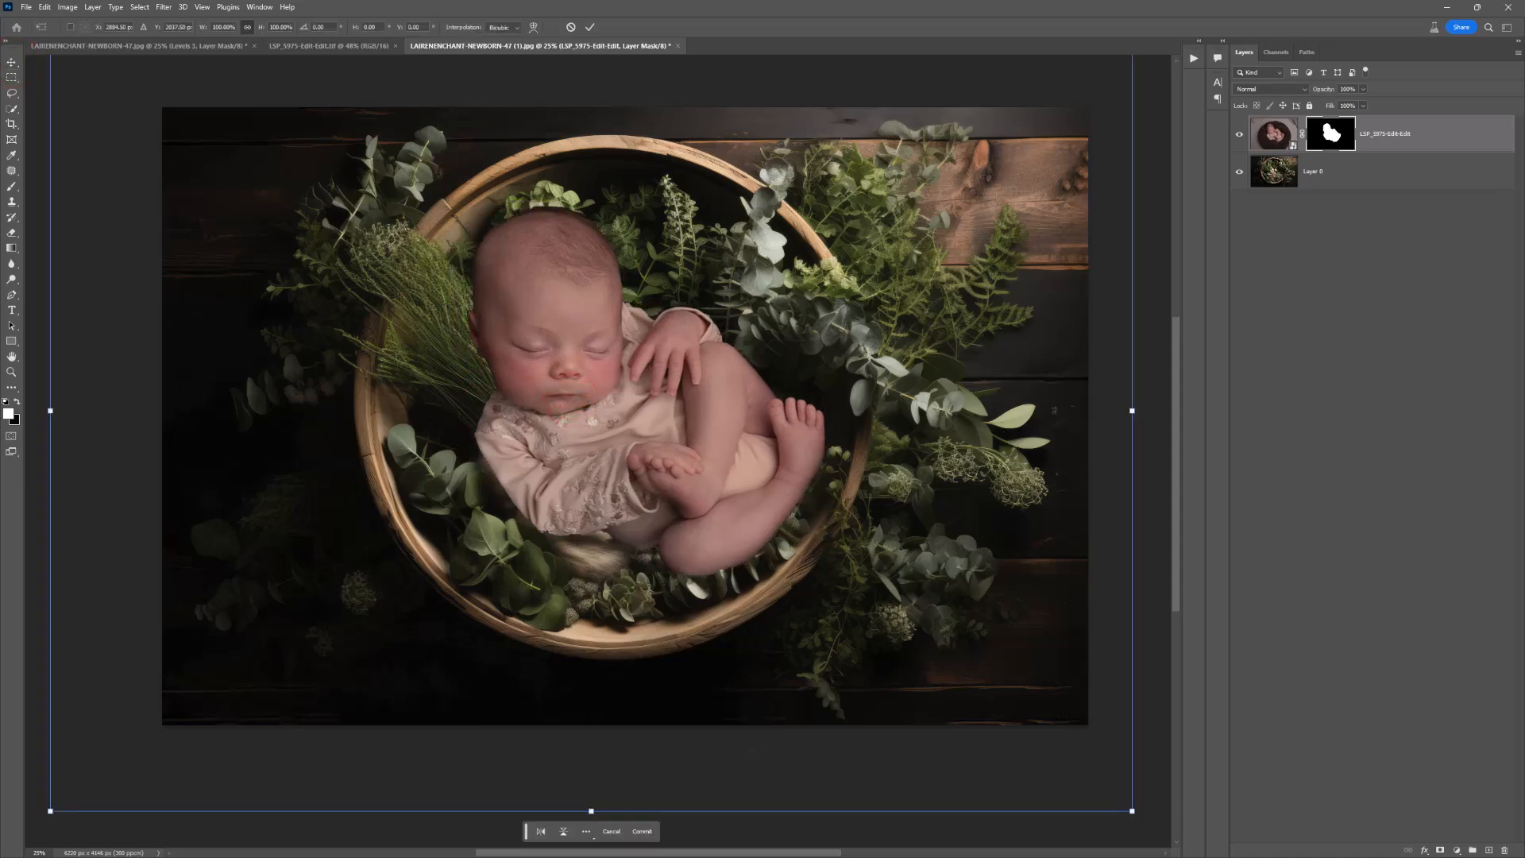
{"action": "left_click_drag", "start_coordinate": [1132, 410], "coordinate": [1159, 411]}
{"action": "left_click_drag", "start_coordinate": [755, 431], "coordinate": [700, 406]}
{"action": "left_click_drag", "start_coordinate": [1080, 383], "coordinate": [1119, 384]}
{"action": "left_click_drag", "start_coordinate": [872, 435], "coordinate": [877, 467]}
{"action": "left_click_drag", "start_coordinate": [1147, 402], "coordinate": [1171, 401]}
{"action": "left_click_drag", "start_coordinate": [909, 460], "coordinate": [898, 469]}
{"action": "left_click_drag", "start_coordinate": [1165, 374], "coordinate": [1171, 318]}
{"action": "left_click_drag", "start_coordinate": [858, 373], "coordinate": [858, 366]}
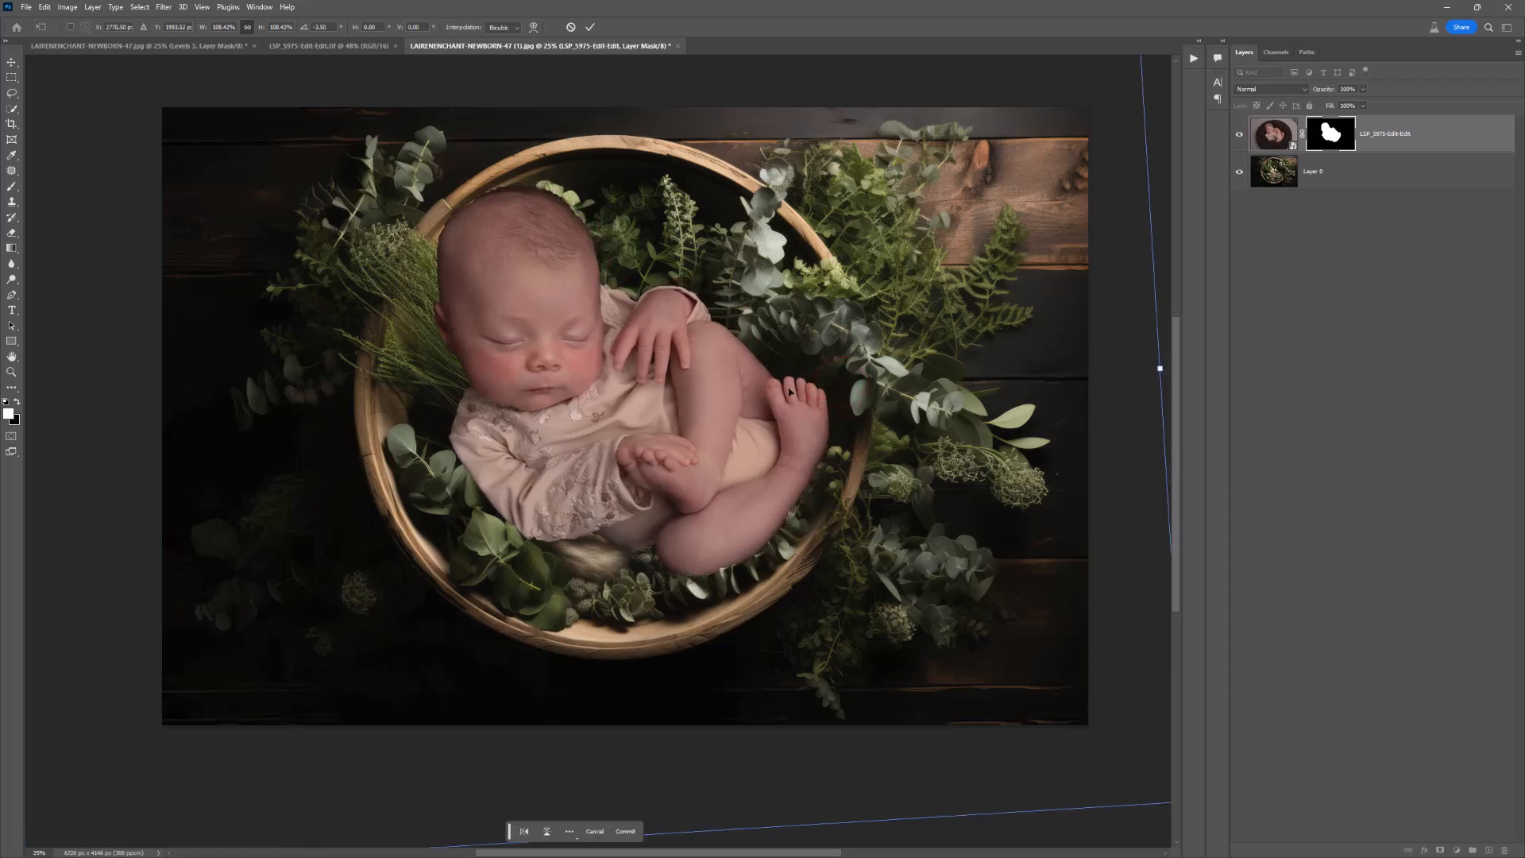
{"action": "key", "text": "Return"}
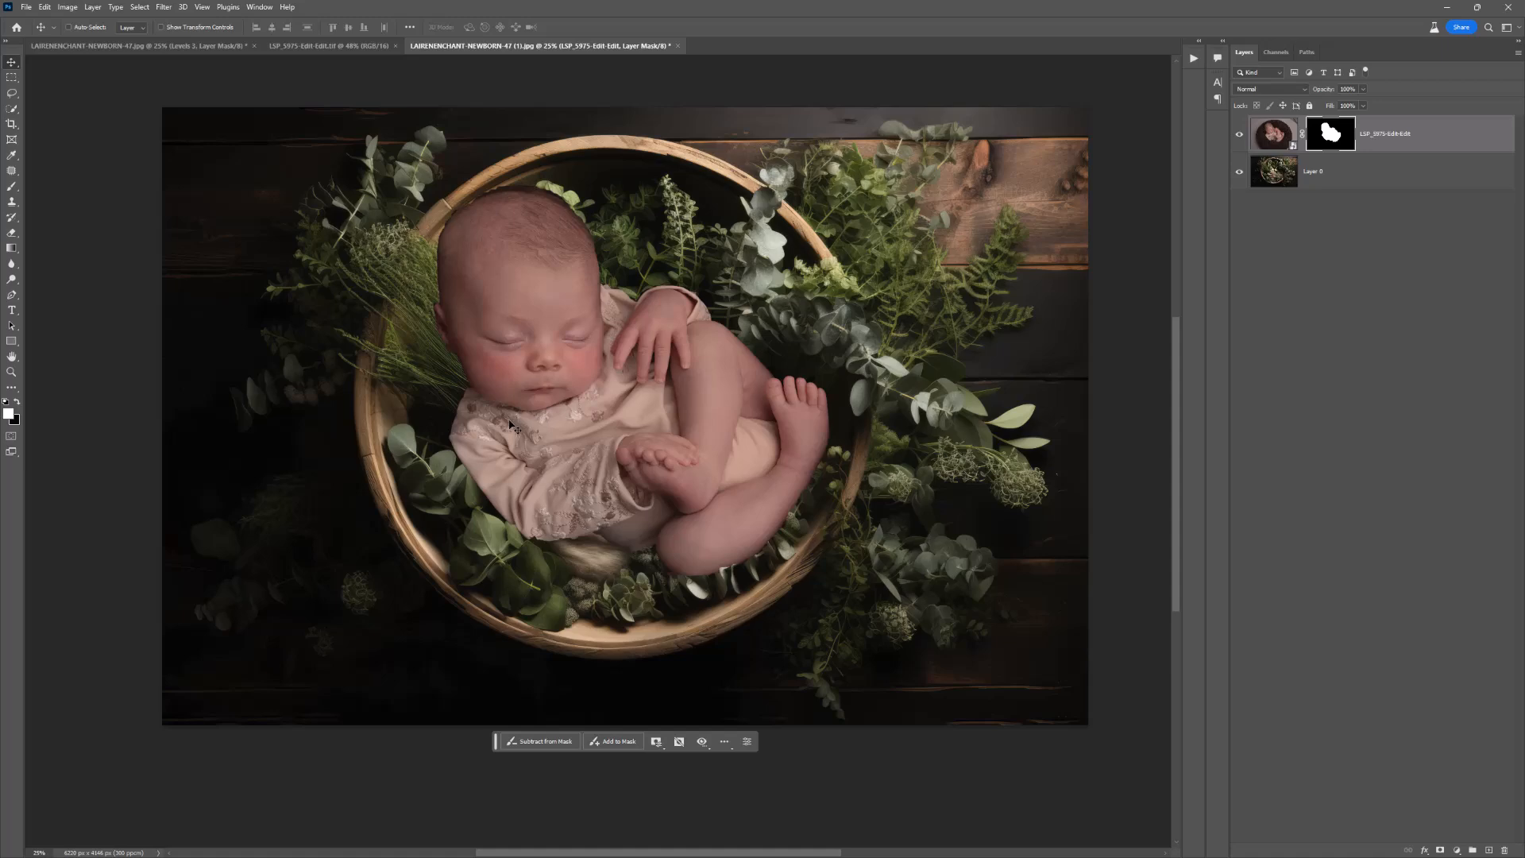
Step: Examine the cutout edge around the newborn's head and target the layer's image instead of its mask
{"action": "key", "text": "z"}
{"action": "left_click_drag", "start_coordinate": [501, 172], "coordinate": [503, 172]}
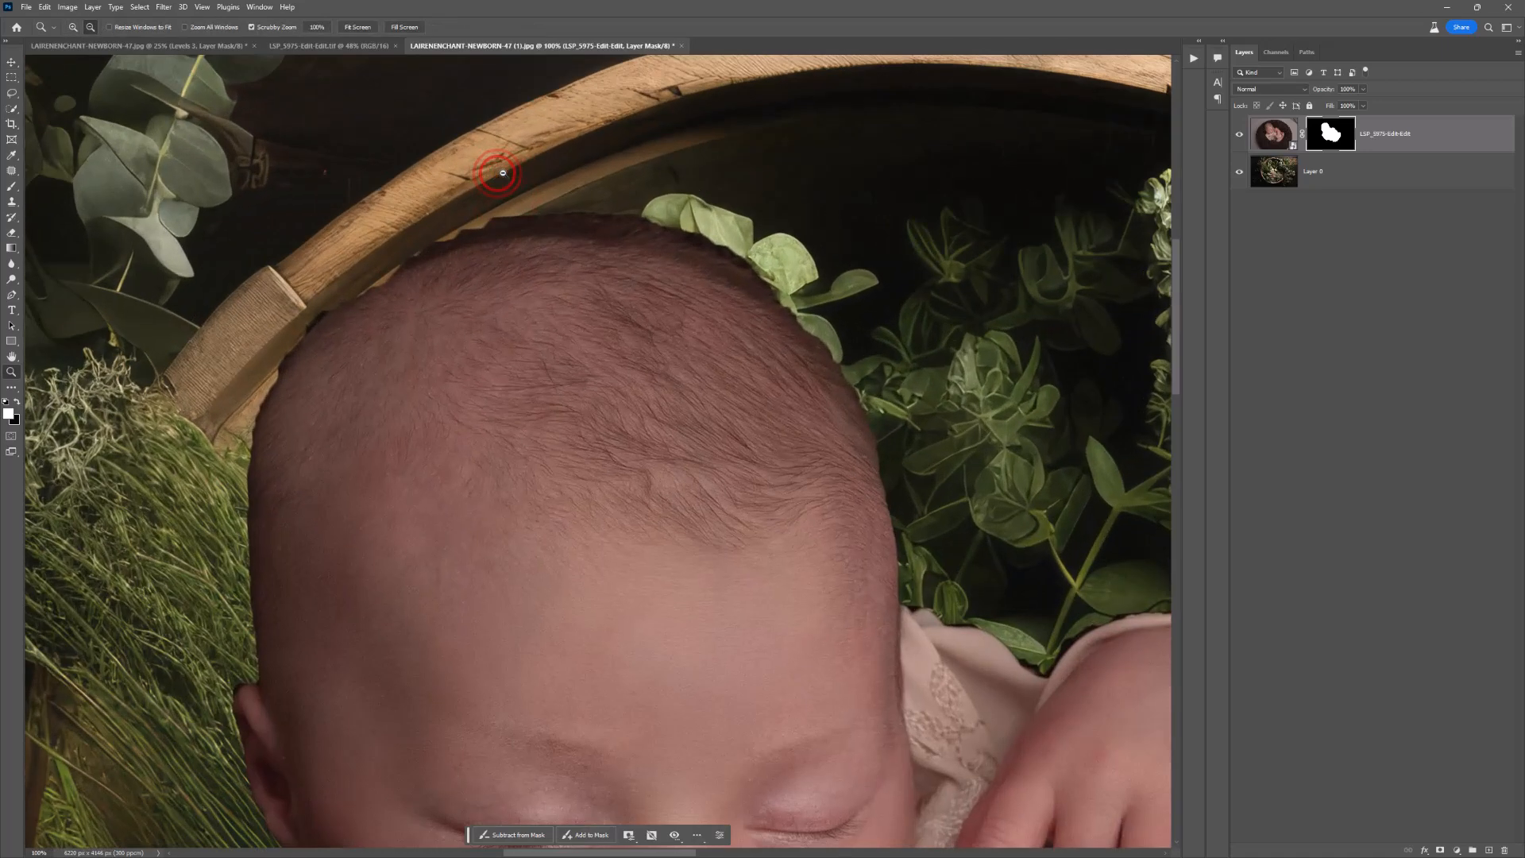
{"action": "left_click", "coordinate": [1273, 133]}
{"action": "left_click", "coordinate": [559, 333], "text": "alt"}
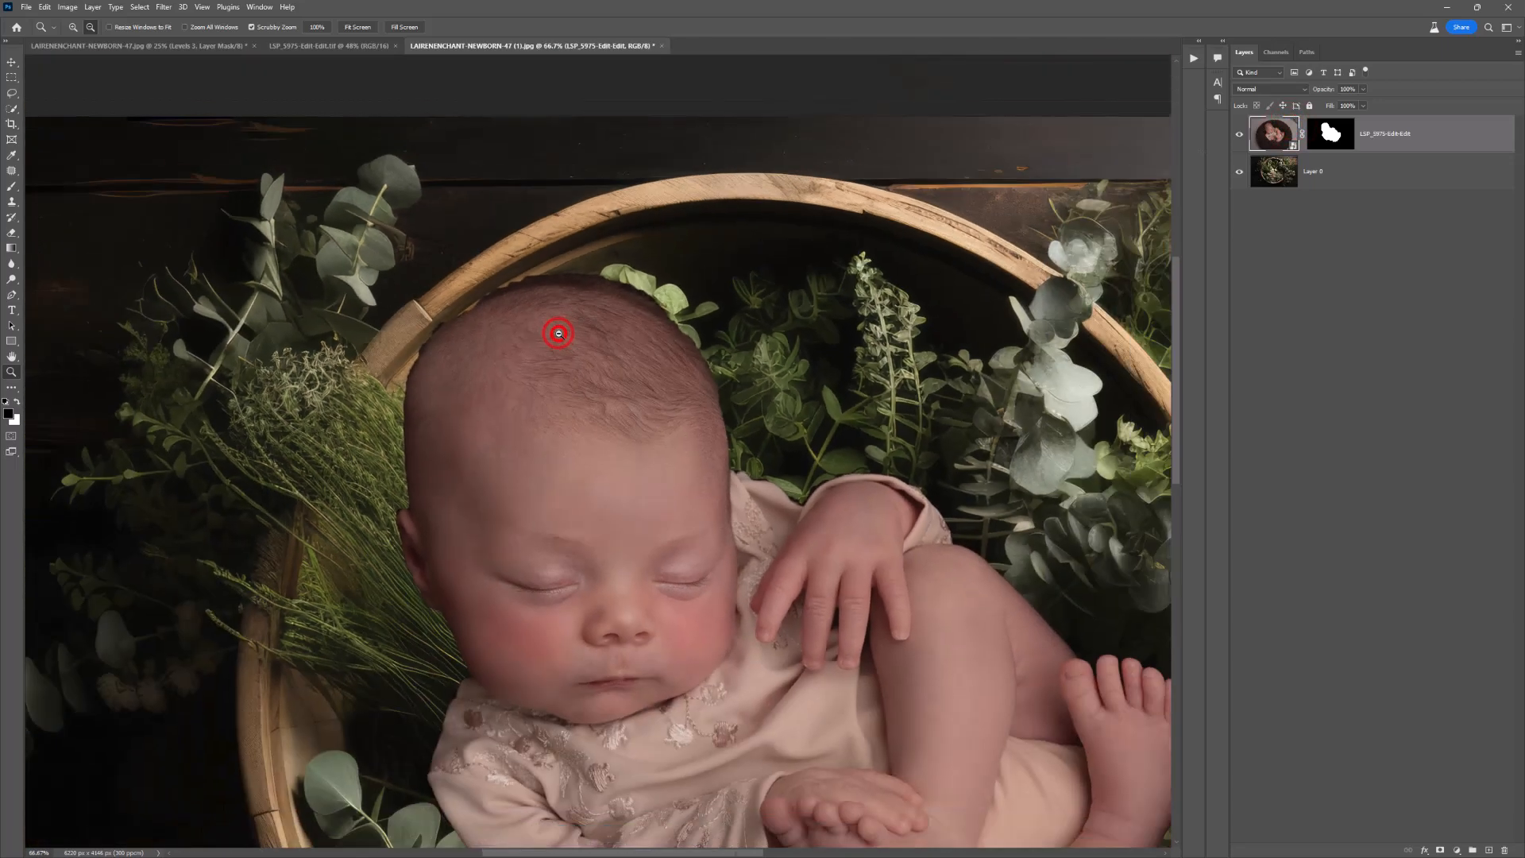
{"action": "left_click", "coordinate": [163, 7]}
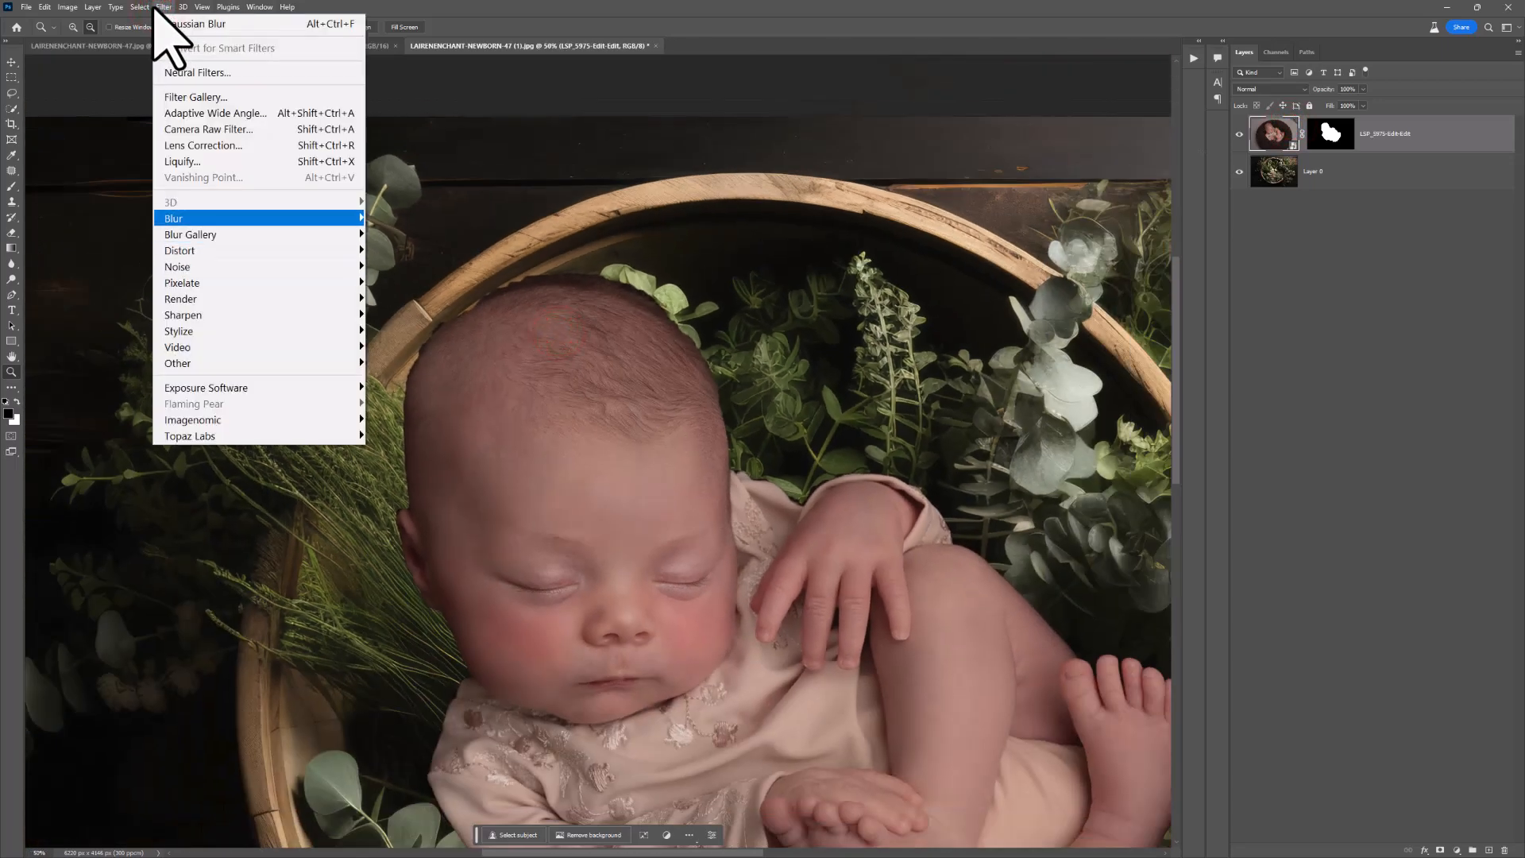
{"action": "mouse_move", "coordinate": [150, 7]}
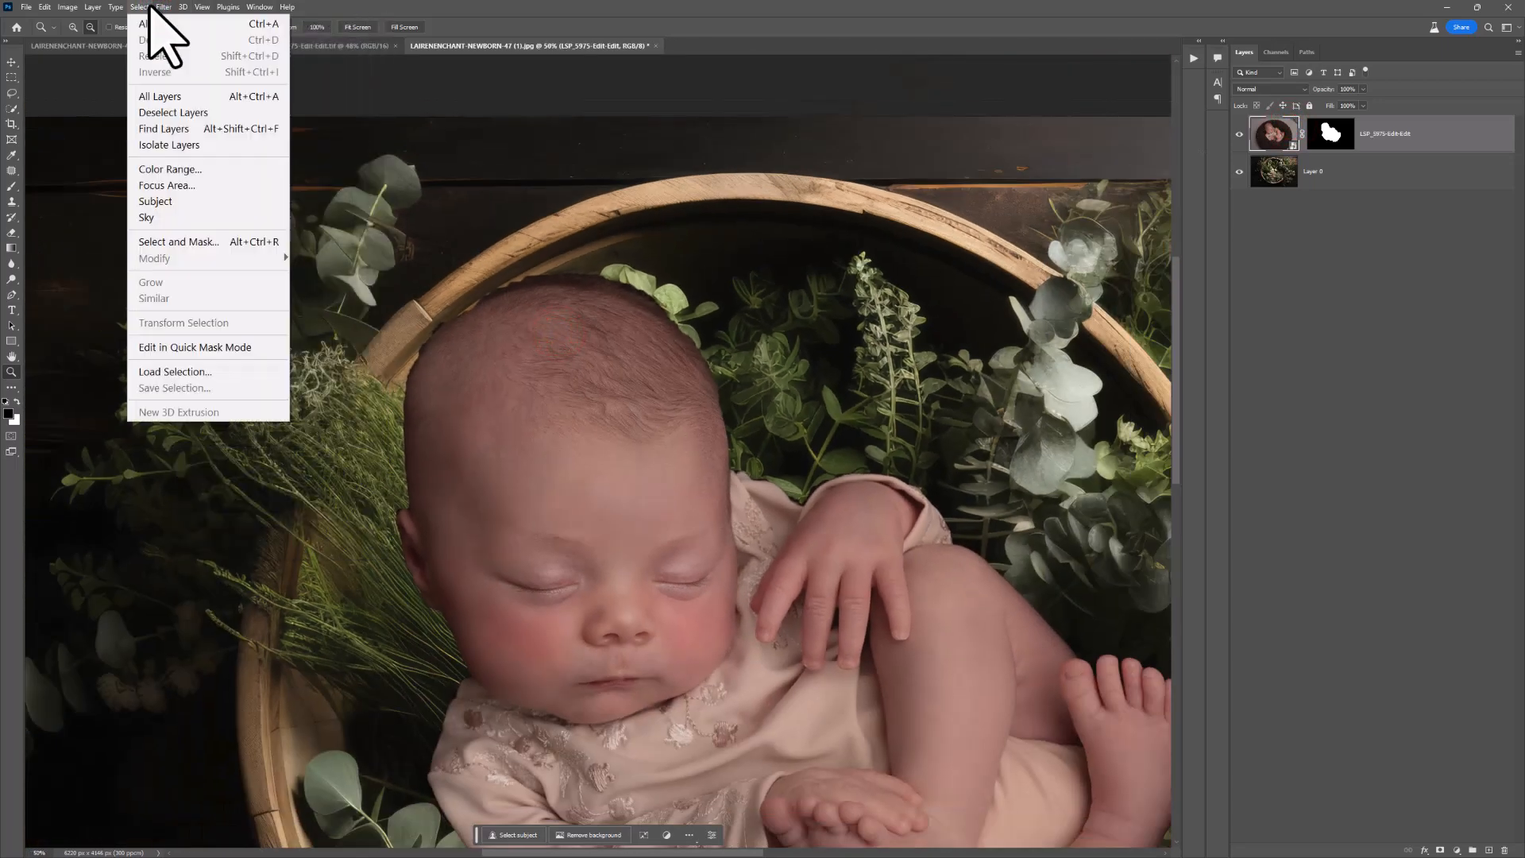
{"action": "left_click", "coordinate": [230, 246]}
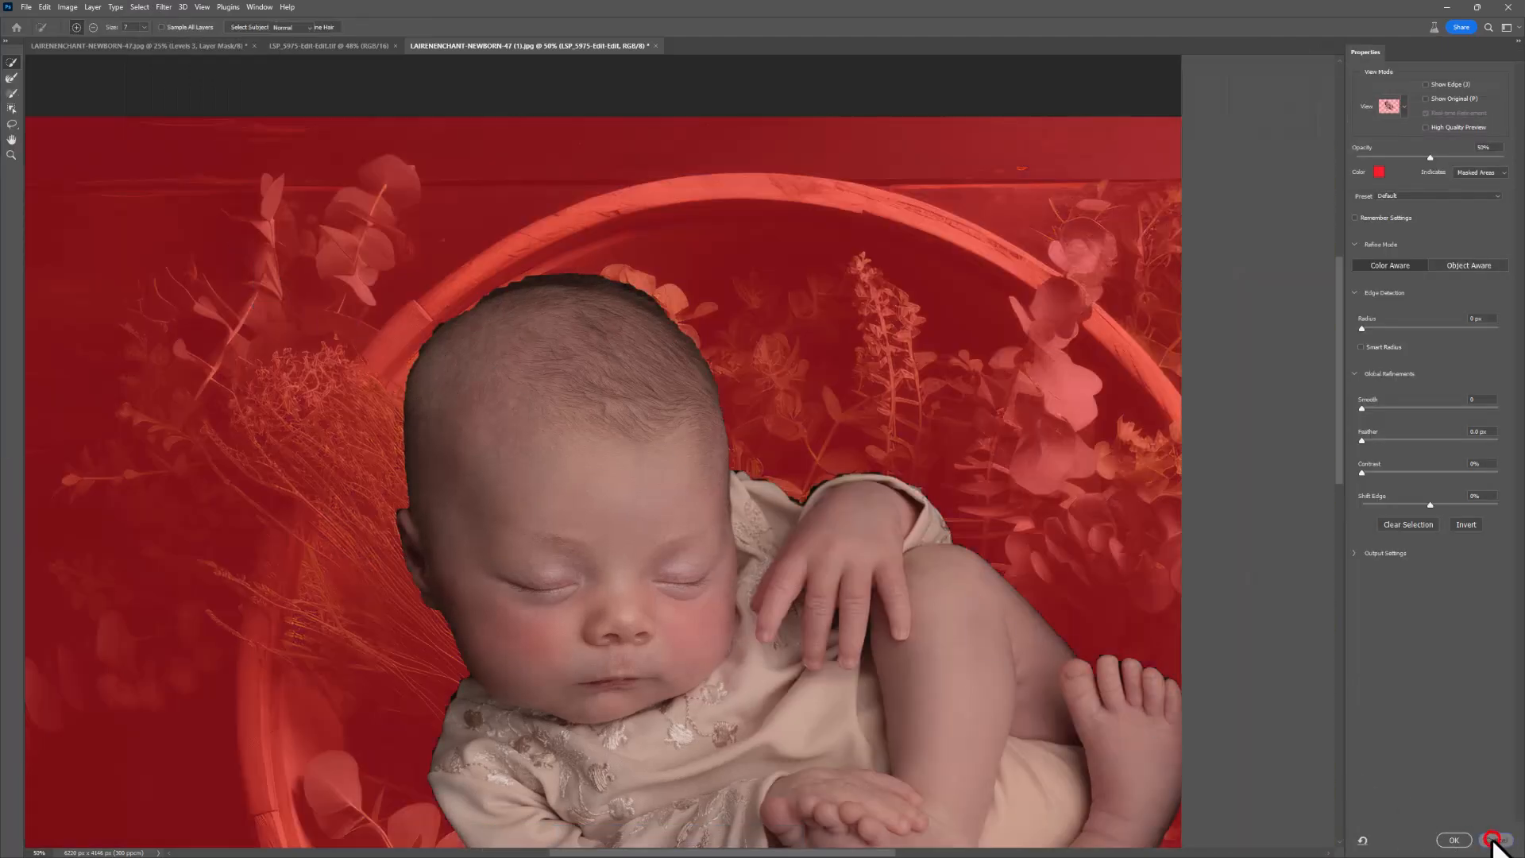
{"action": "left_click", "coordinate": [1493, 840]}
Step: Refine the mask edge along the newborn's hairline with the Refine Edge Brush in Select and Mask and apply it
{"action": "left_click", "coordinate": [140, 7]}
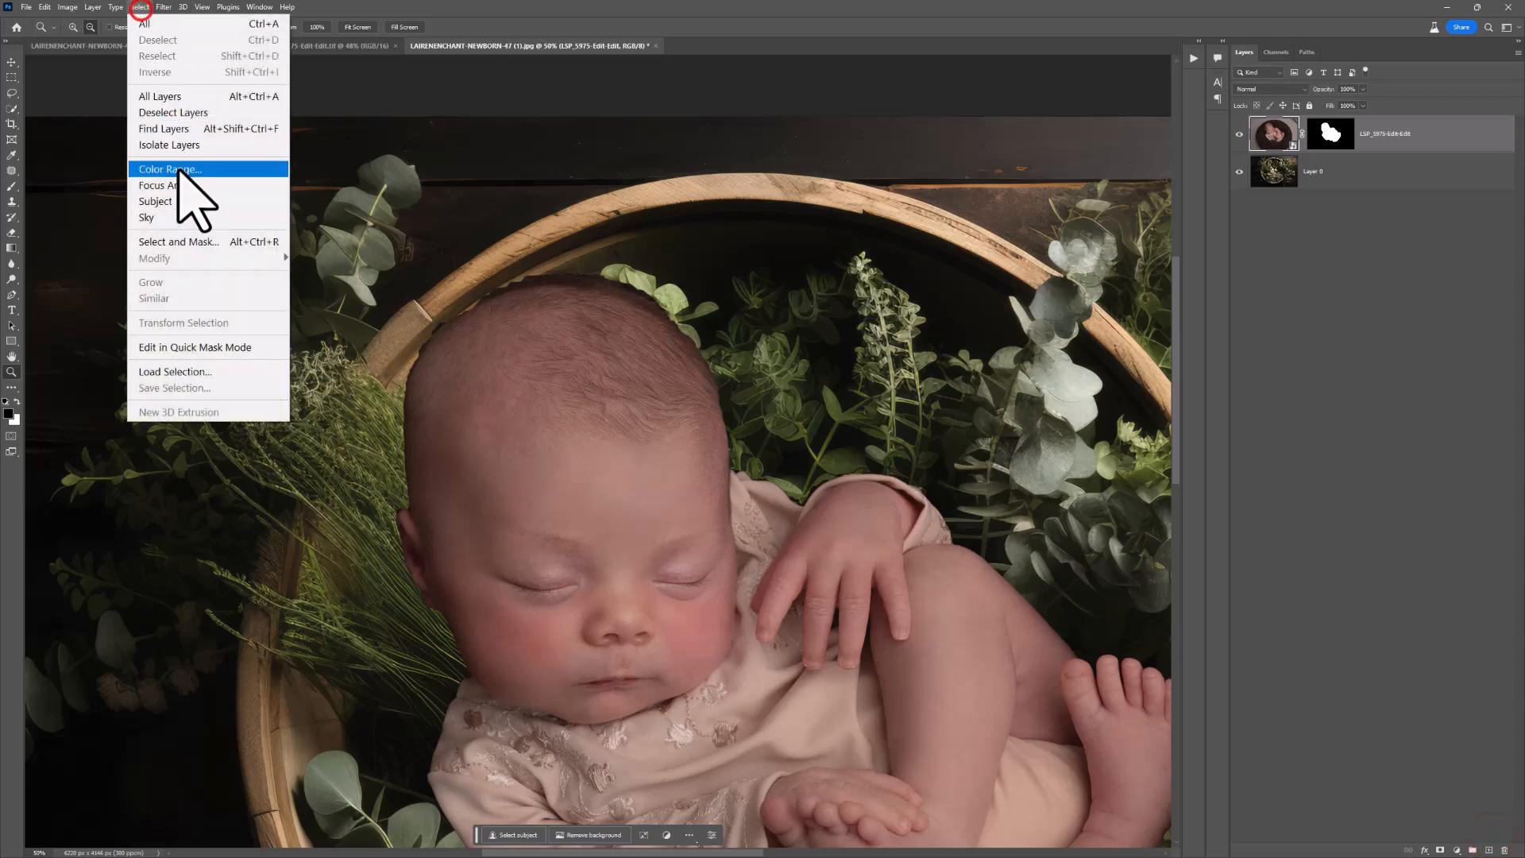
{"action": "left_click", "coordinate": [196, 241]}
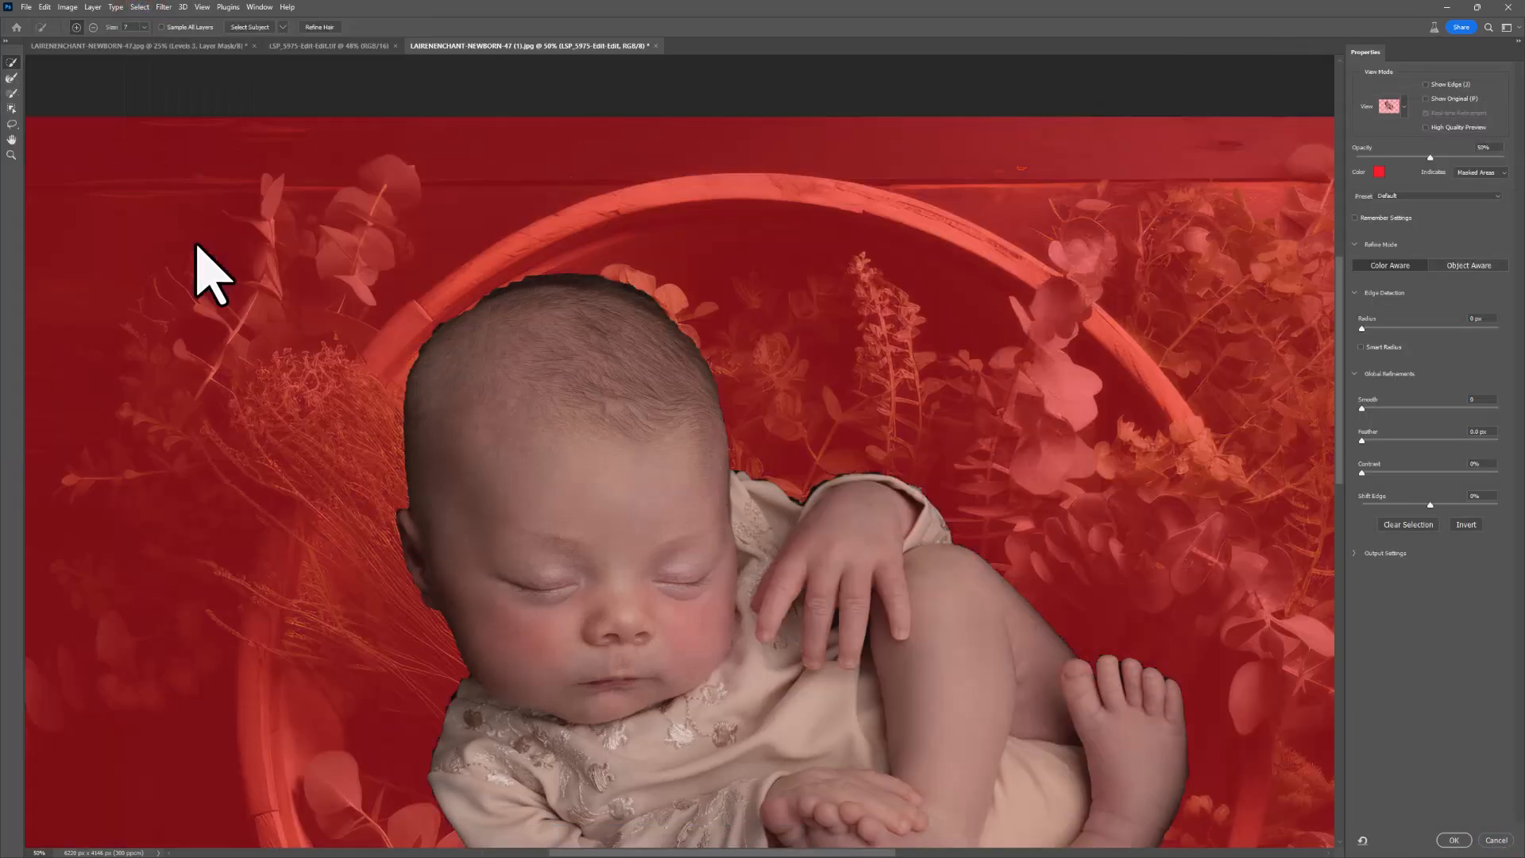
{"action": "scroll", "coordinate": [583, 370], "scroll_direction": "down", "scroll_amount": 3}
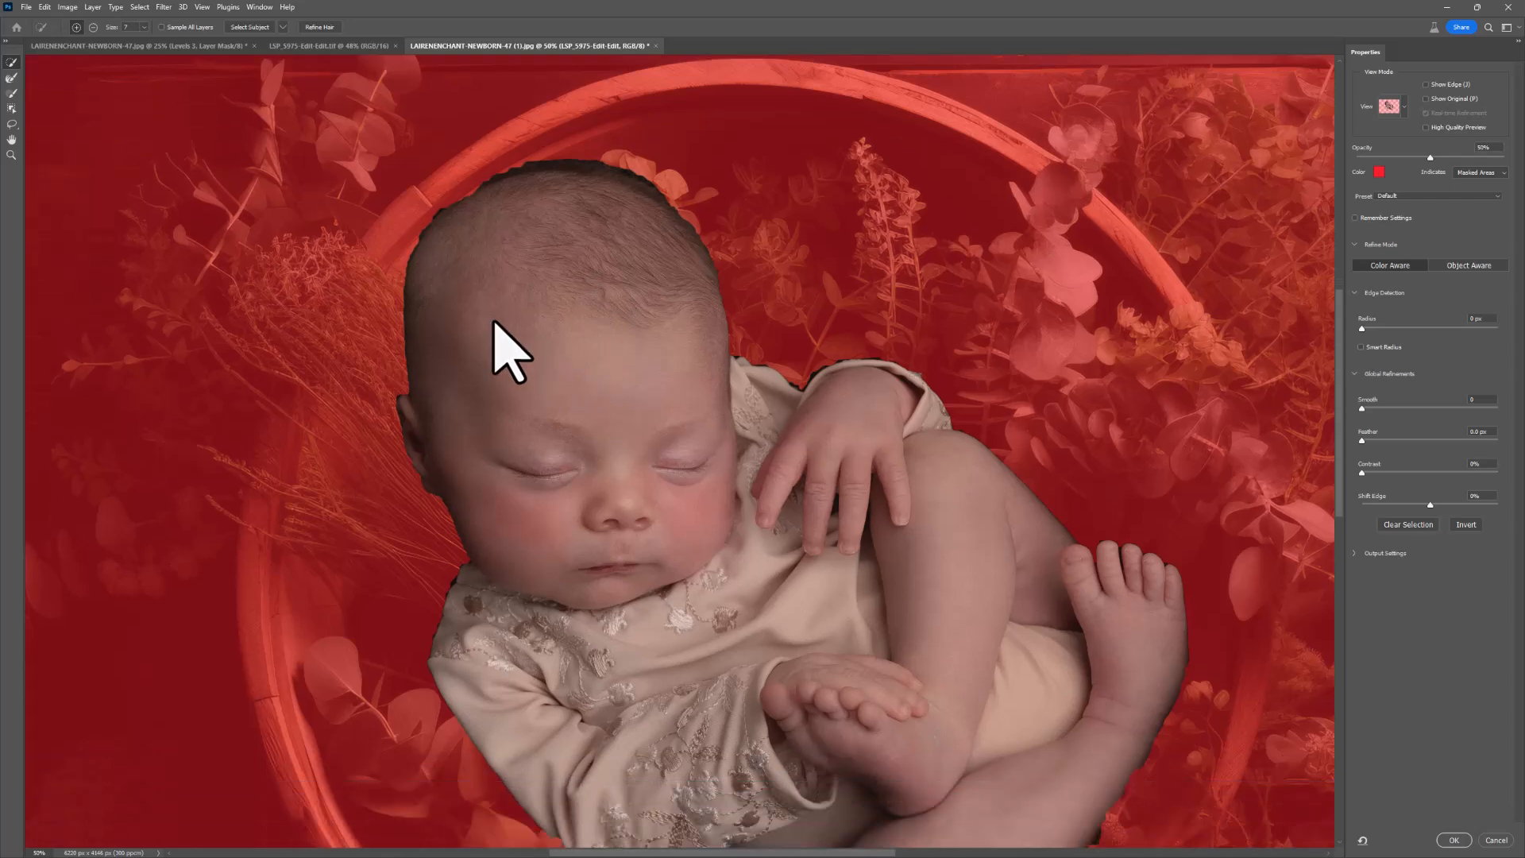
{"action": "left_click", "coordinate": [12, 77]}
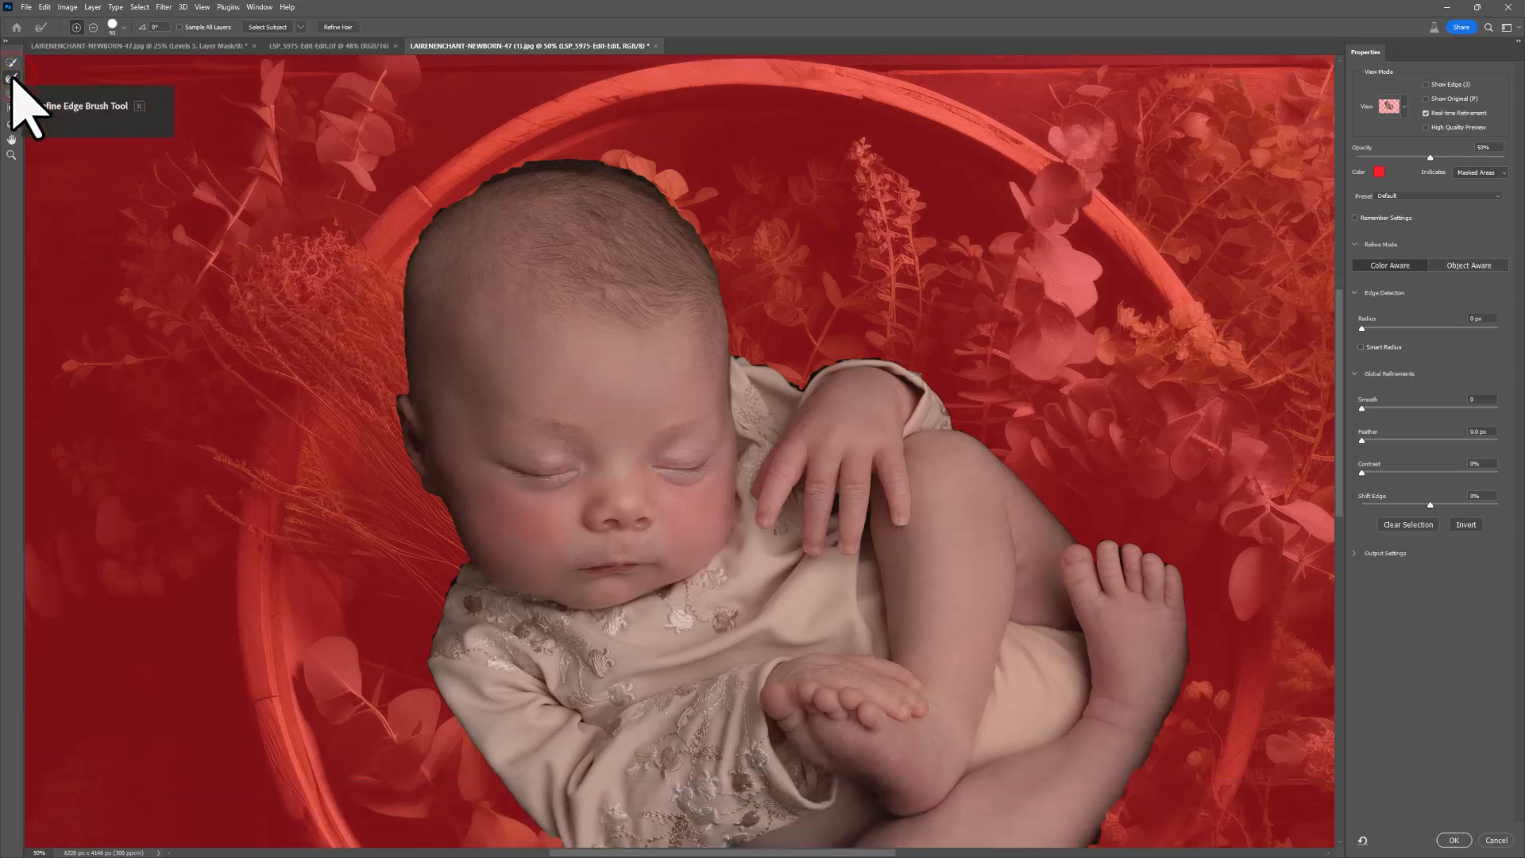
{"action": "mouse_move", "coordinate": [512, 171]}
{"action": "left_mouse_down"}
{"action": "mouse_move", "coordinate": [444, 208]}
{"action": "mouse_move", "coordinate": [508, 170]}
{"action": "mouse_move", "coordinate": [626, 162]}
{"action": "mouse_move", "coordinate": [692, 208]}
{"action": "mouse_move", "coordinate": [728, 264]}
{"action": "left_mouse_up"}
{"action": "mouse_move", "coordinate": [449, 195]}
{"action": "left_mouse_down"}
{"action": "mouse_move", "coordinate": [398, 274]}
{"action": "mouse_move", "coordinate": [392, 354]}
{"action": "left_mouse_up"}
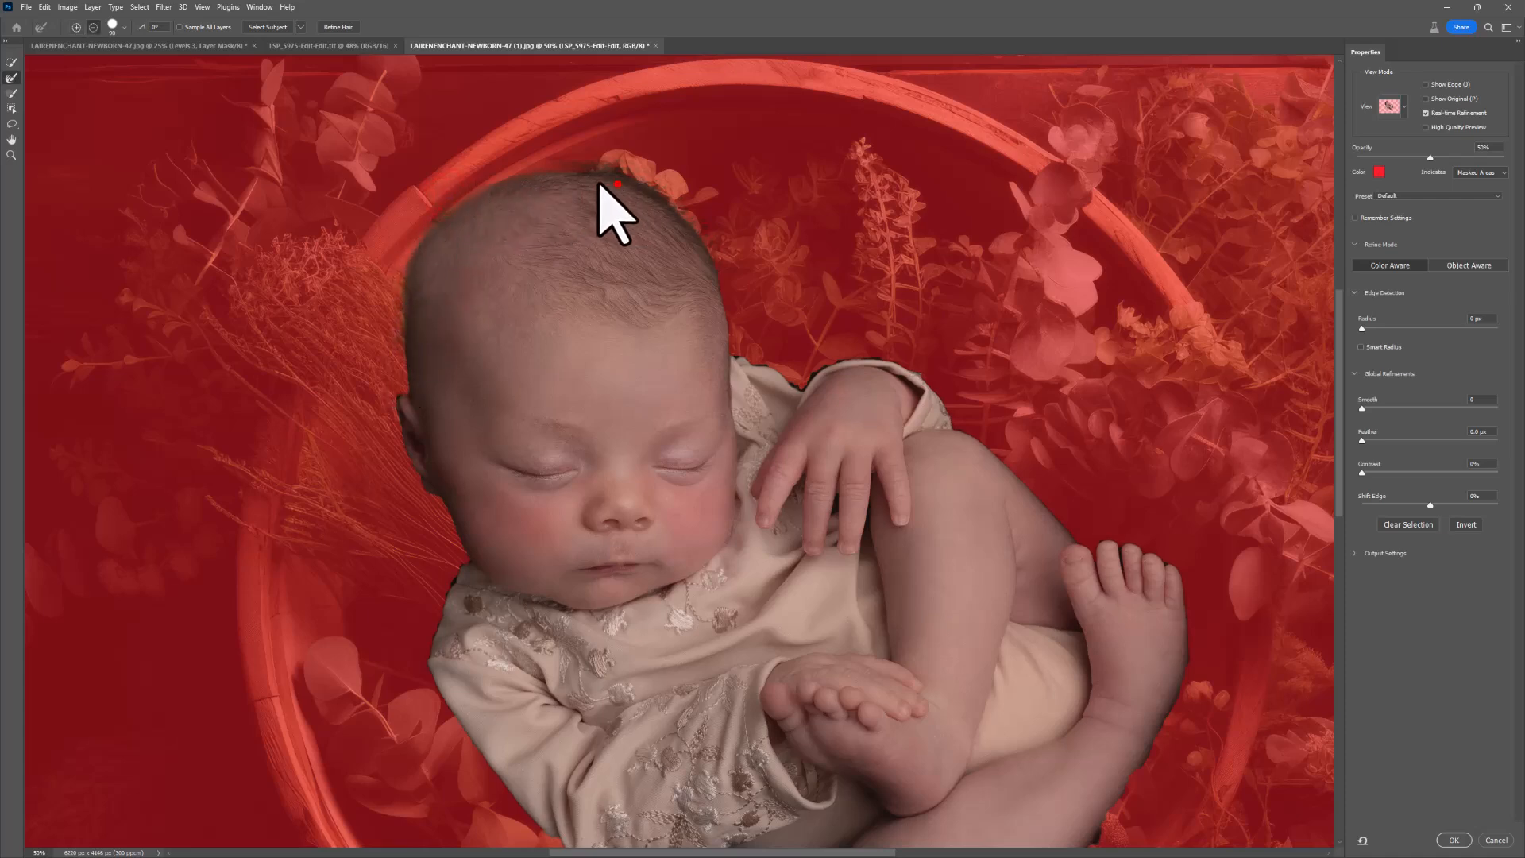
{"action": "mouse_move", "coordinate": [641, 164]}
{"action": "left_mouse_down"}
{"action": "mouse_move", "coordinate": [620, 155]}
{"action": "mouse_move", "coordinate": [691, 204]}
{"action": "mouse_move", "coordinate": [726, 253]}
{"action": "left_mouse_up"}
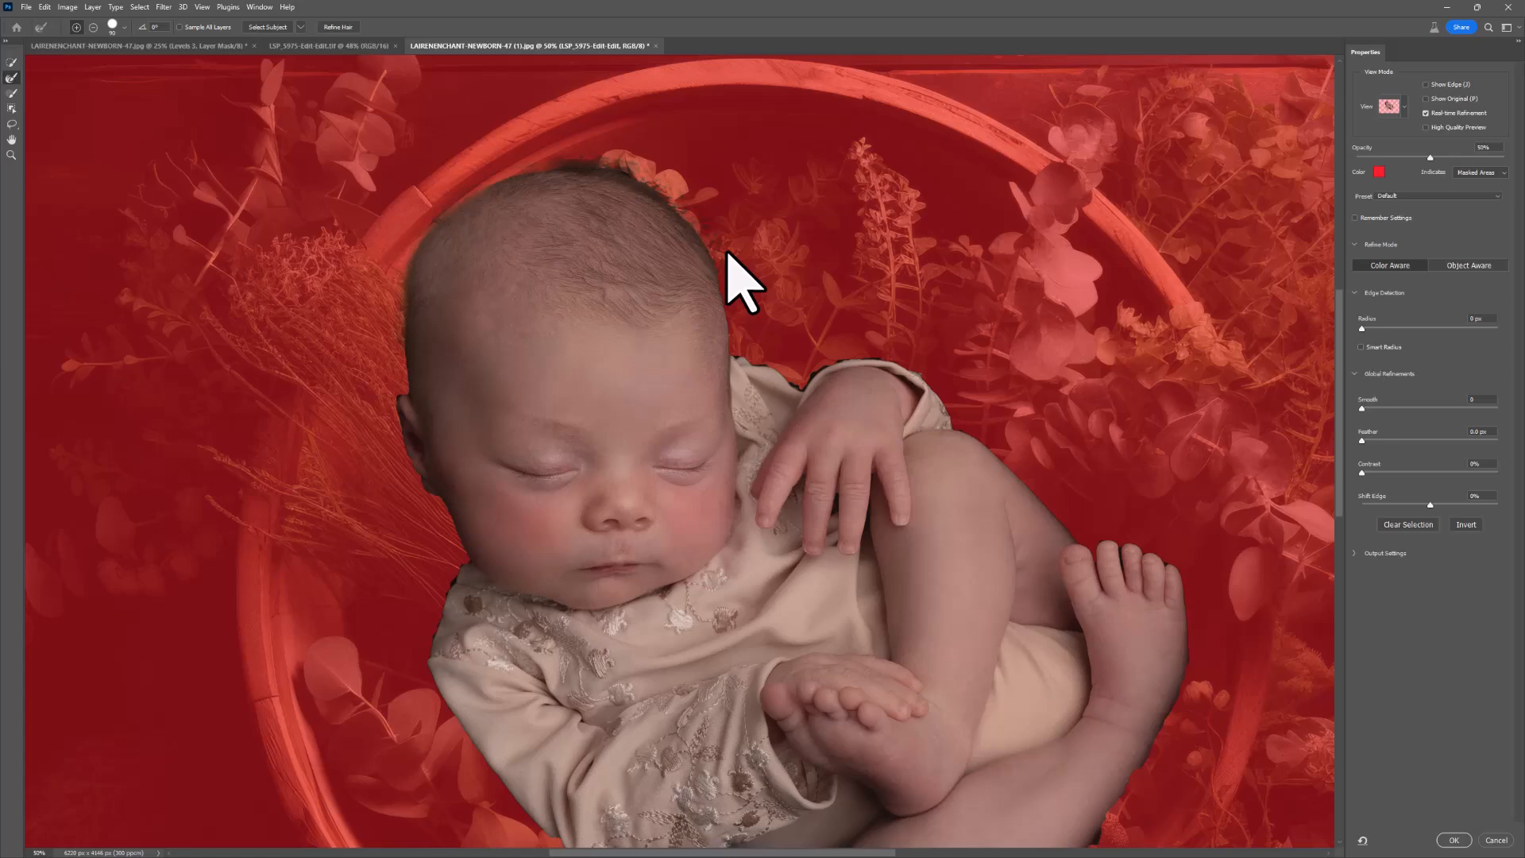
{"action": "left_click", "coordinate": [1452, 840]}
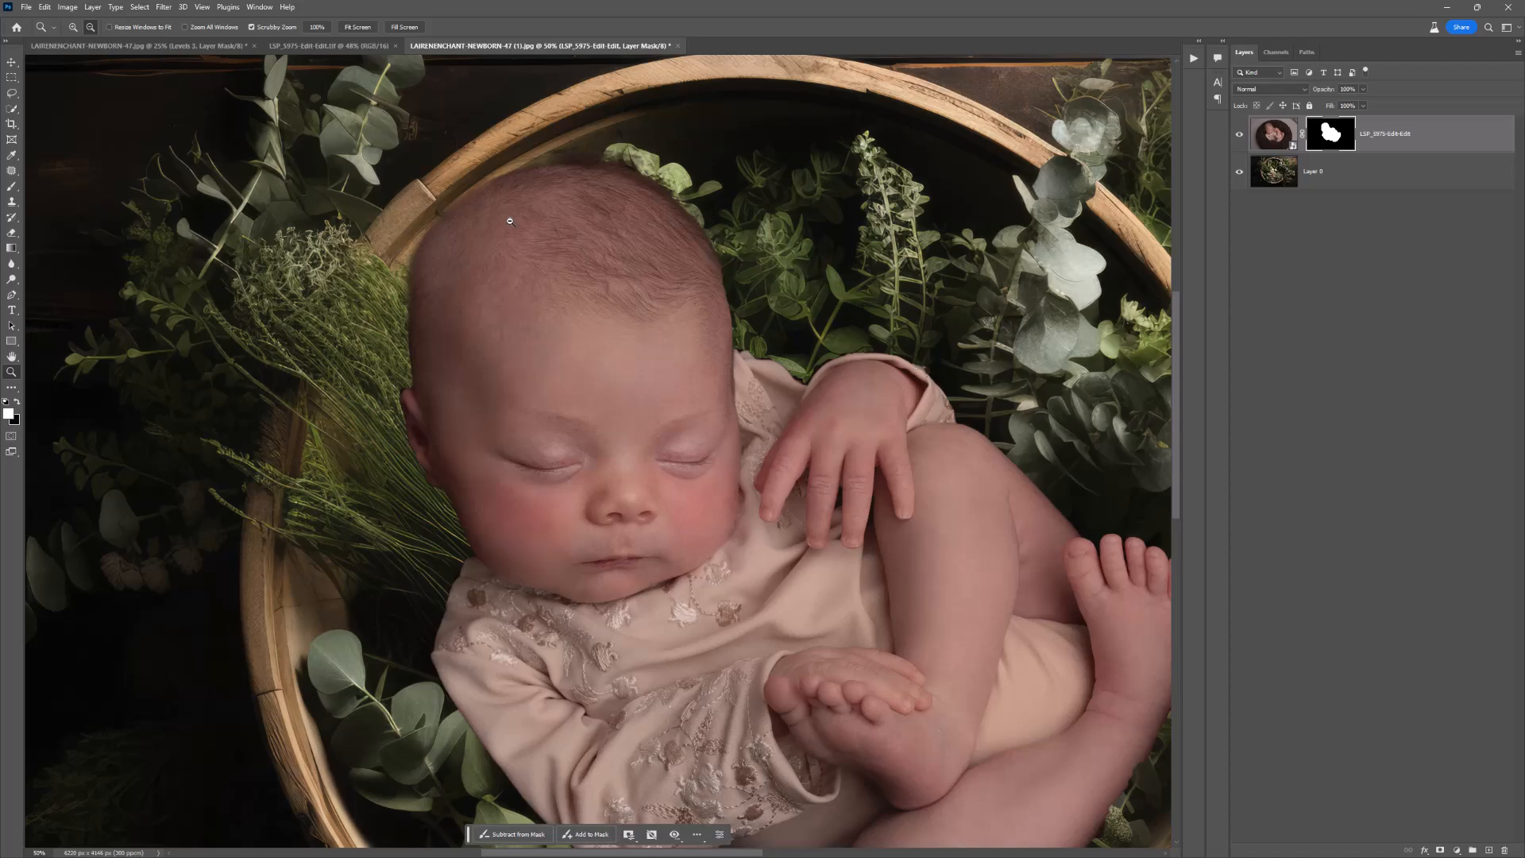
Step: Compare the newborn photo with its layer mask disabled and enabled, and inspect the cutout down to the legs
{"action": "left_click", "coordinate": [1335, 135], "text": "shift"}
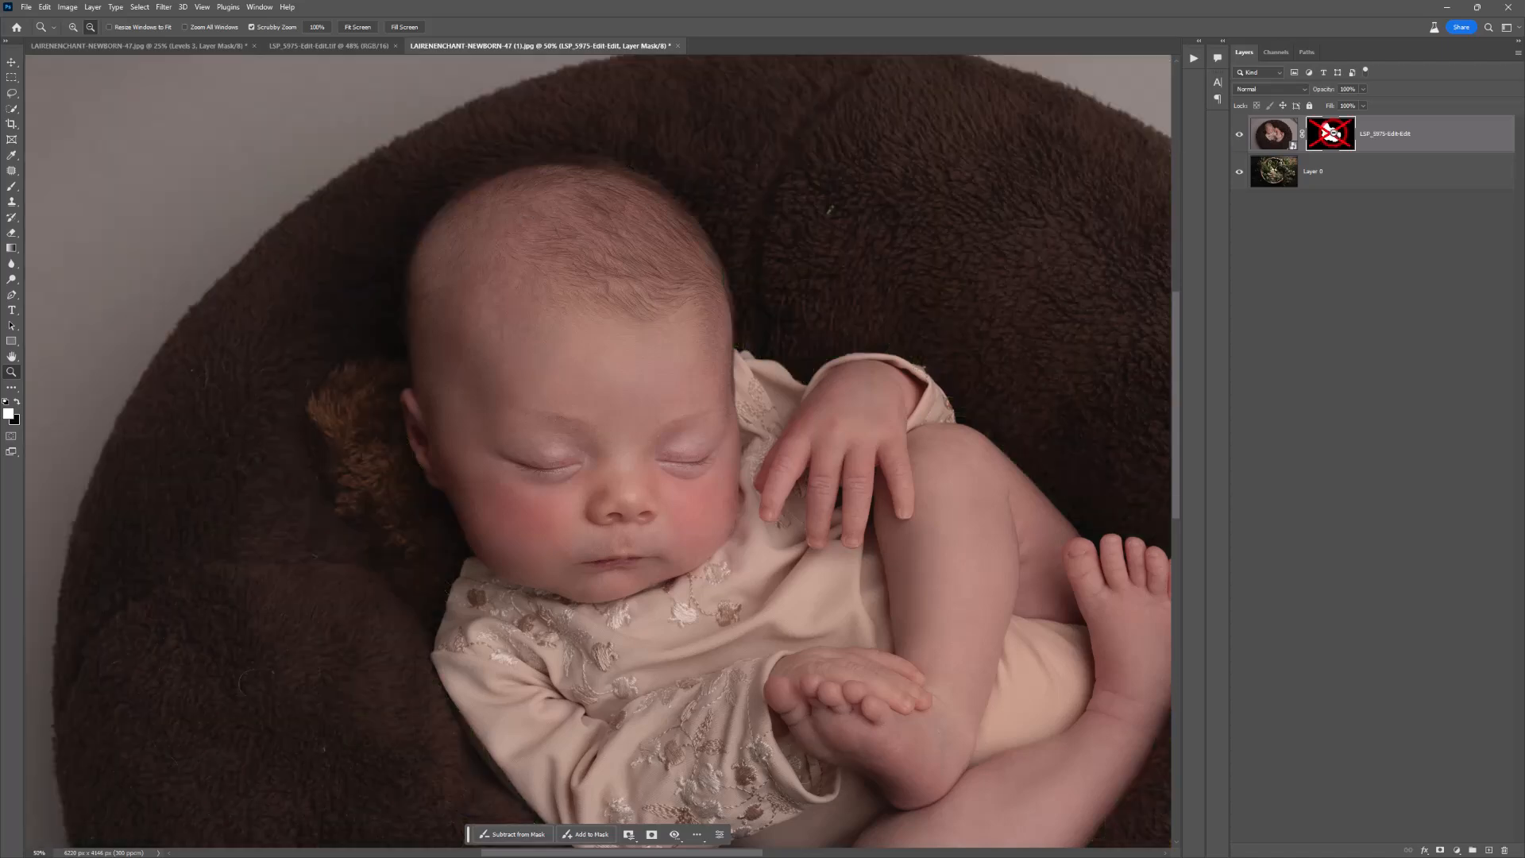
{"action": "left_click", "coordinate": [1348, 131], "text": "shift"}
{"action": "key", "text": "space"}
{"action": "left_click_drag", "start_coordinate": [799, 394], "coordinate": [698, 355]}
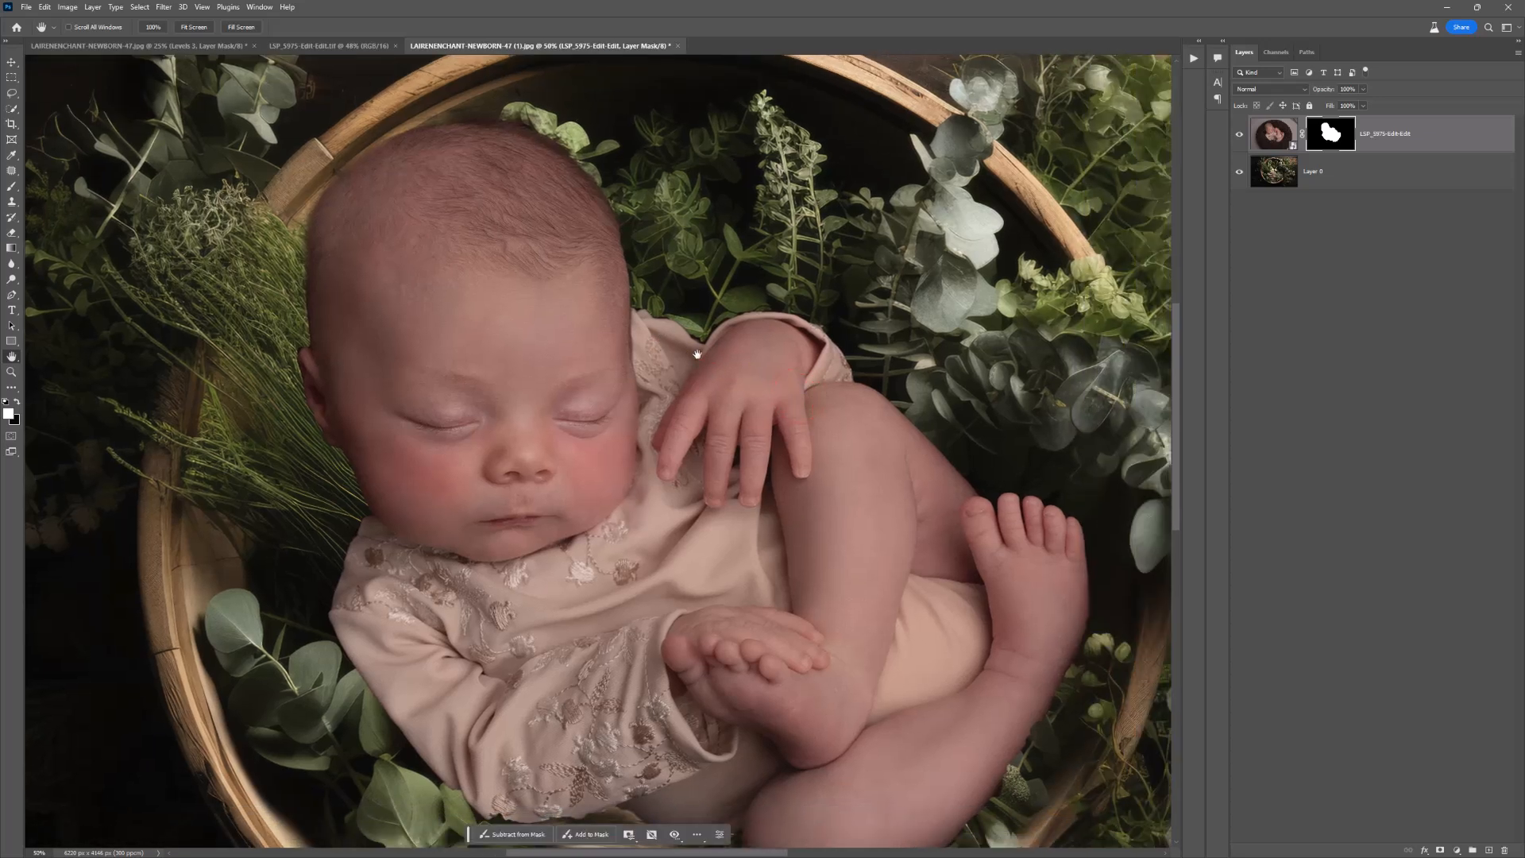
{"action": "scroll", "coordinate": [697, 354], "scroll_direction": "down", "scroll_amount": 5}
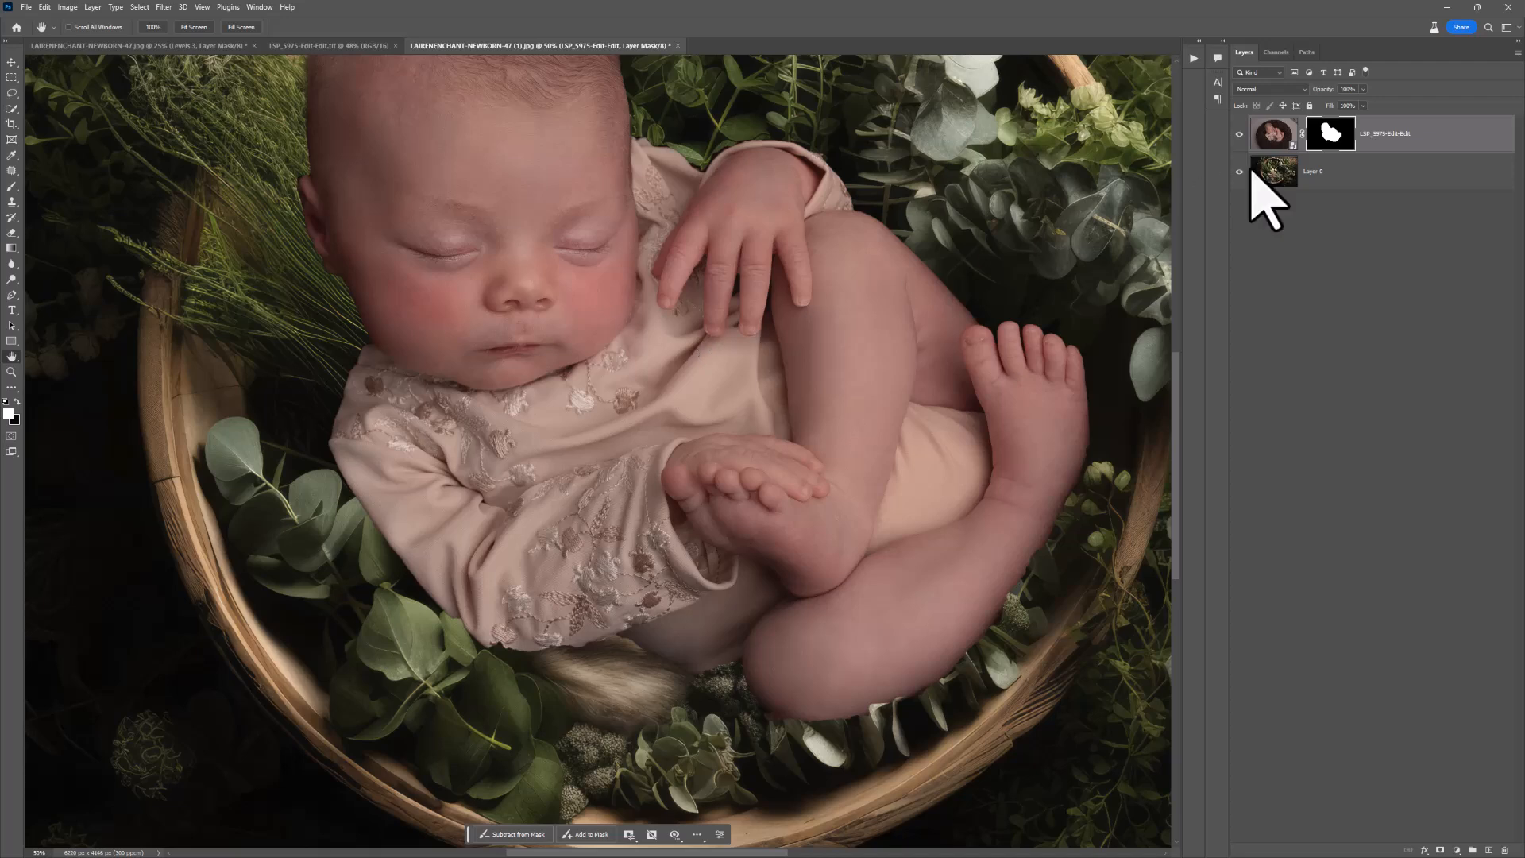
Step: Try hiding the sleeve's edge with a black Brush stroke on the layer mask, and undo the stroke
{"action": "key", "text": "b"}
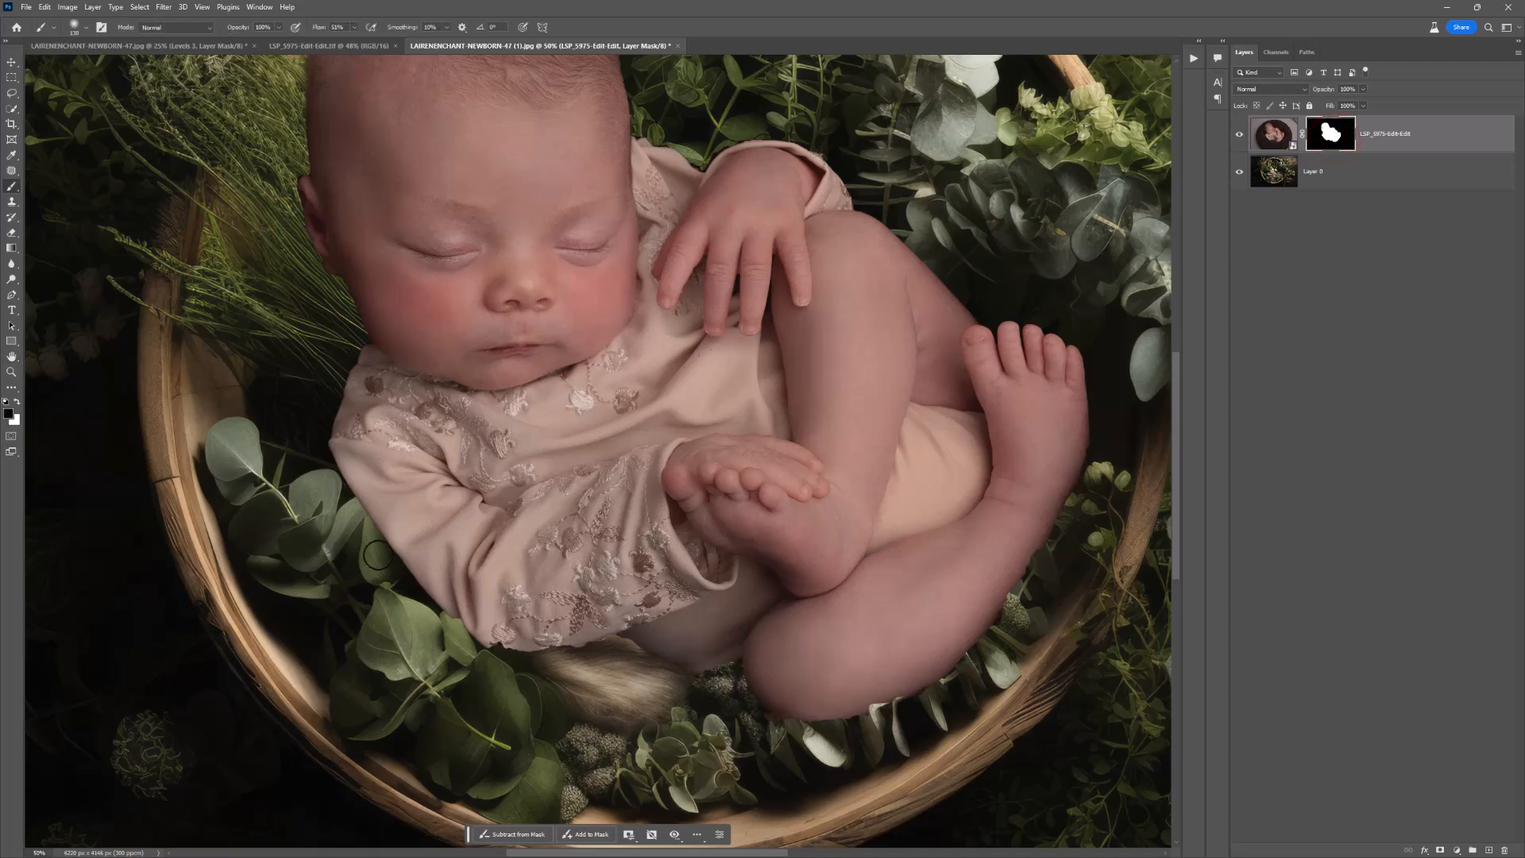
{"action": "left_click_drag", "start_coordinate": [390, 513], "coordinate": [344, 517]}
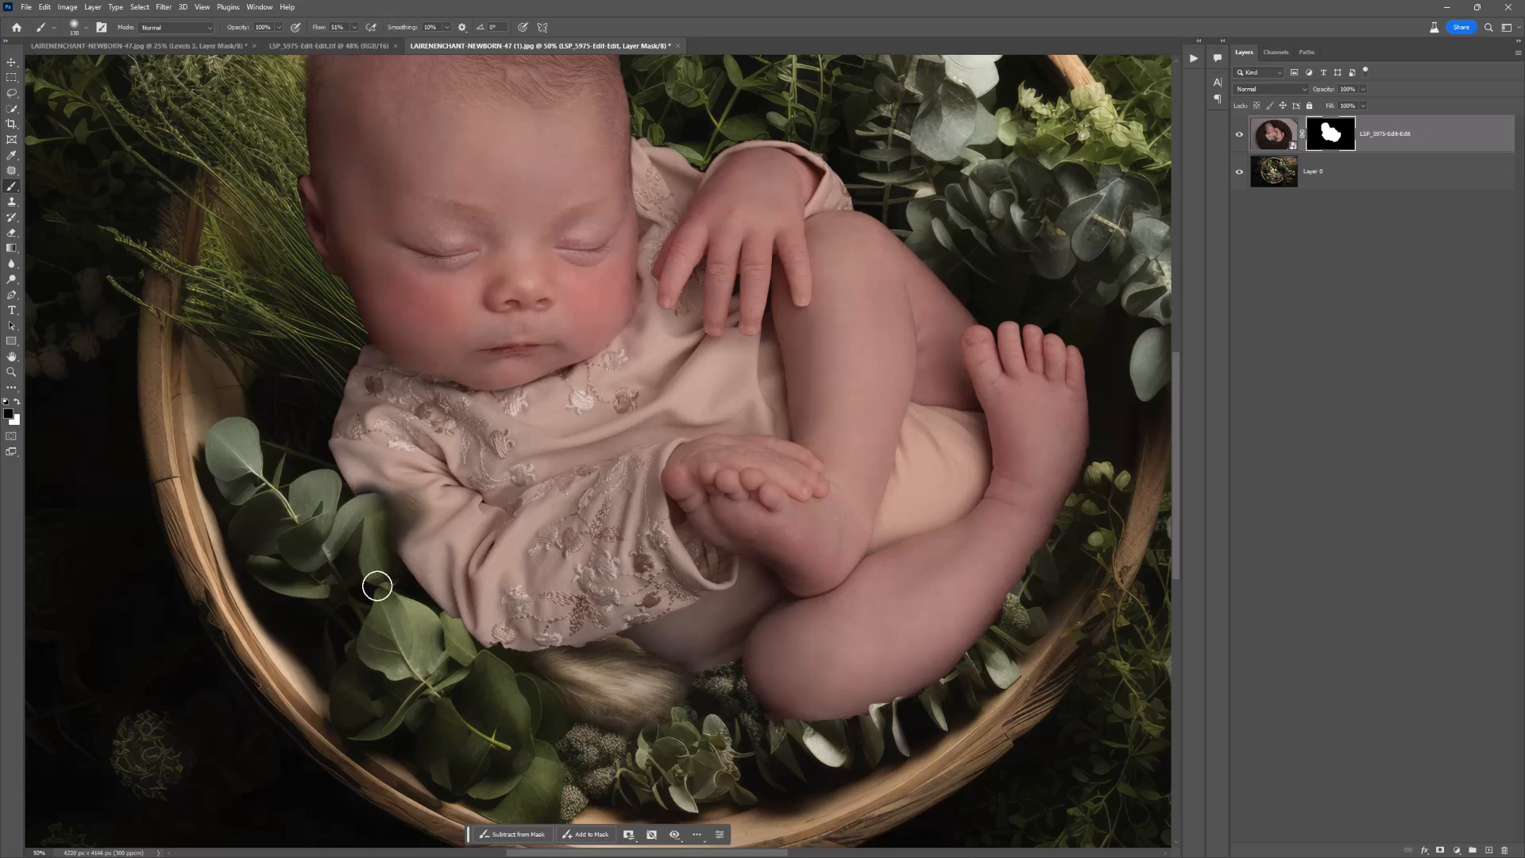
{"action": "key", "text": "ctrl+z"}
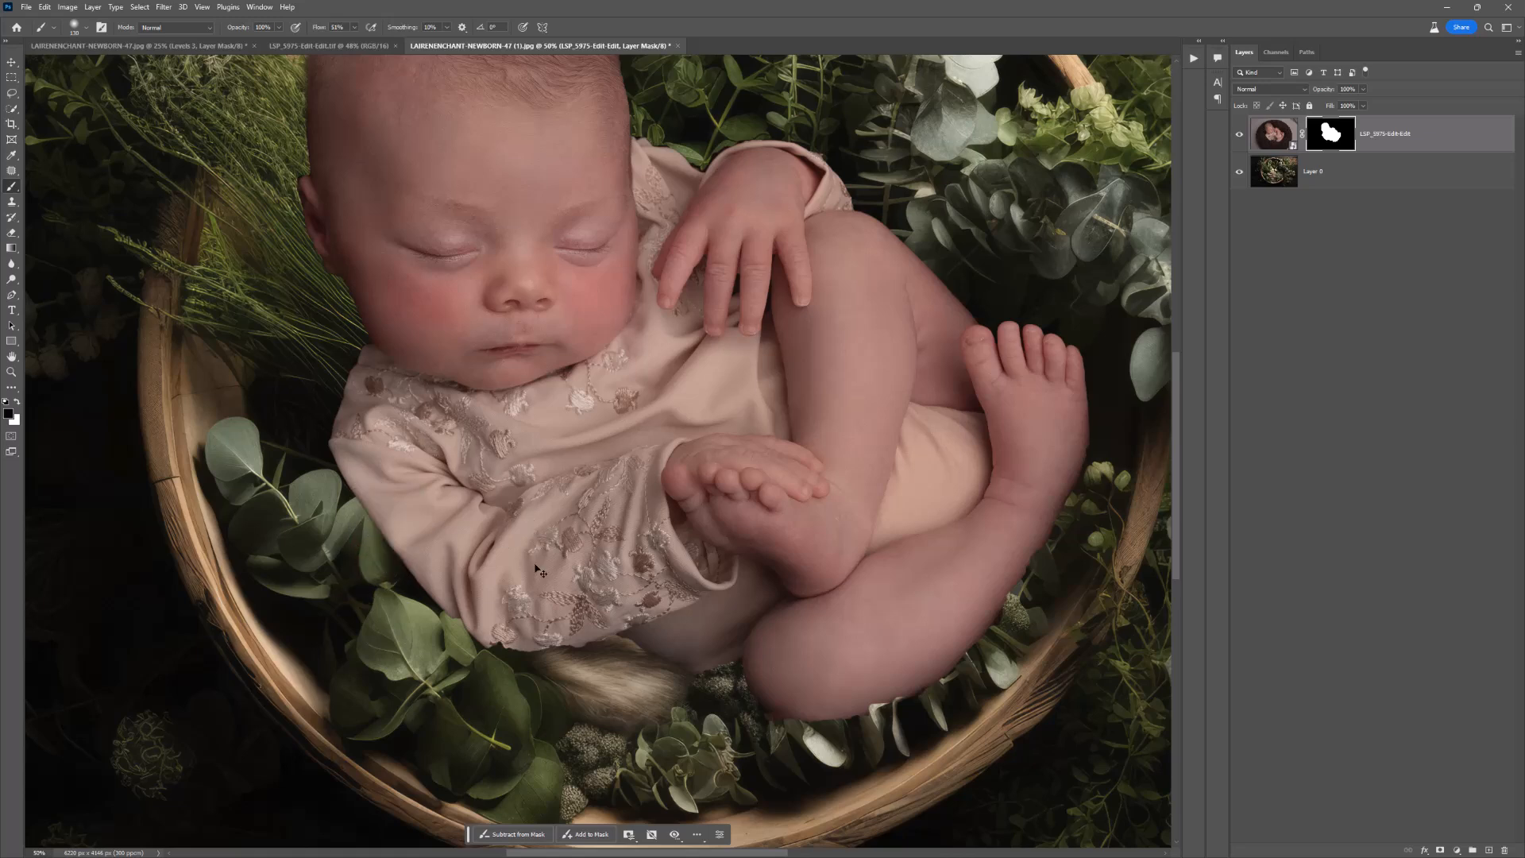
Step: Set up a larger white mask brush at 25% flow, checking the original blanket with the mask temporarily disabled
{"action": "scroll", "coordinate": [538, 568], "scroll_direction": "up", "scroll_amount": 3}
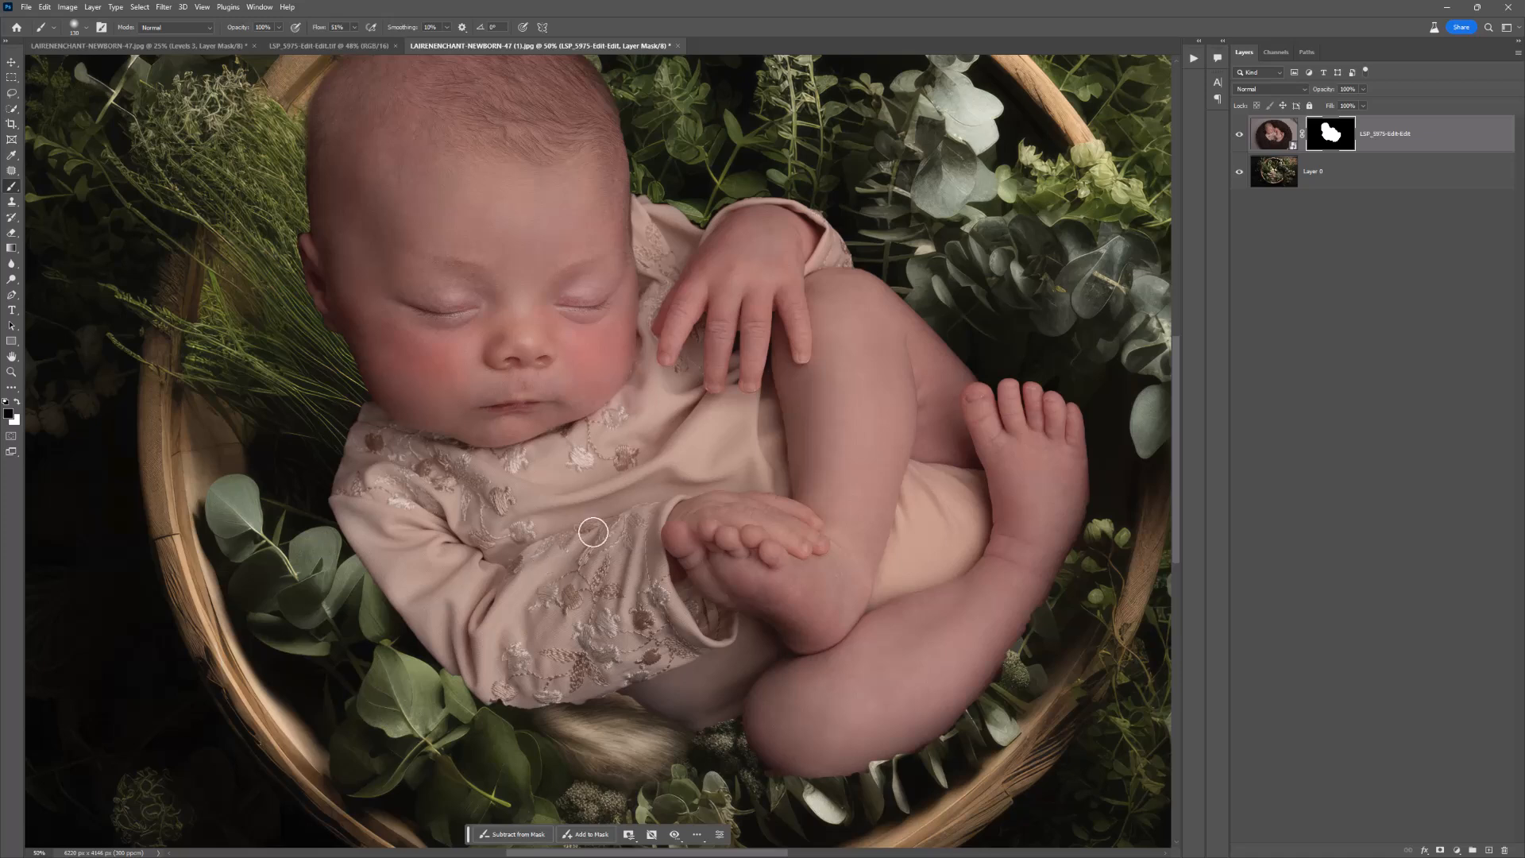
{"action": "right_click", "coordinate": [630, 311]}
{"action": "left_click", "coordinate": [1336, 127]}
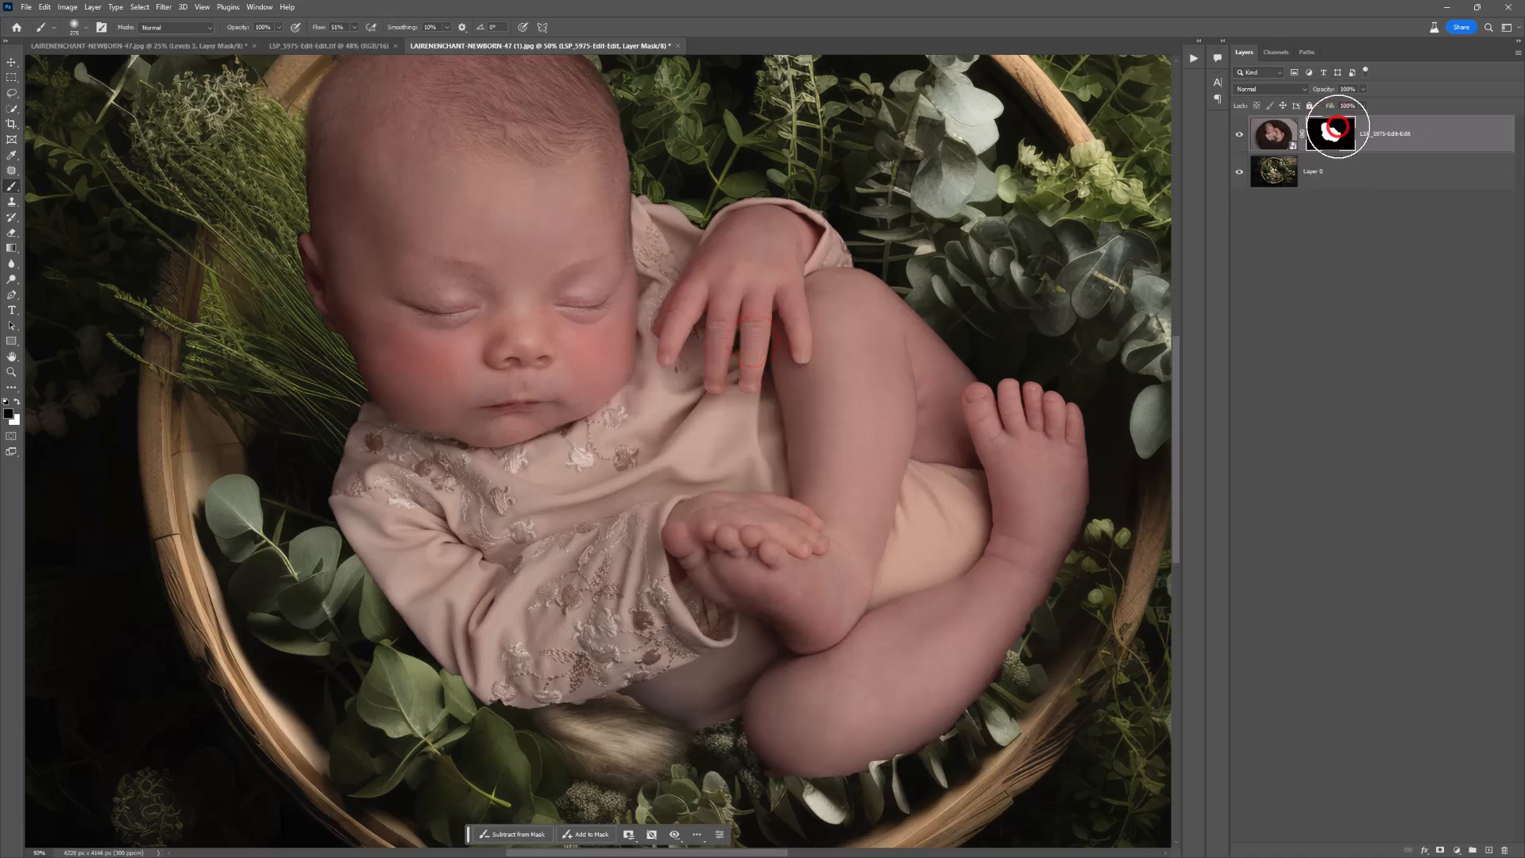
{"action": "left_click_drag", "start_coordinate": [355, 27], "coordinate": [346, 40]}
{"action": "right_click", "coordinate": [500, 236]}
{"action": "left_click", "coordinate": [627, 265]}
{"action": "left_click", "coordinate": [1318, 138], "text": "shift"}
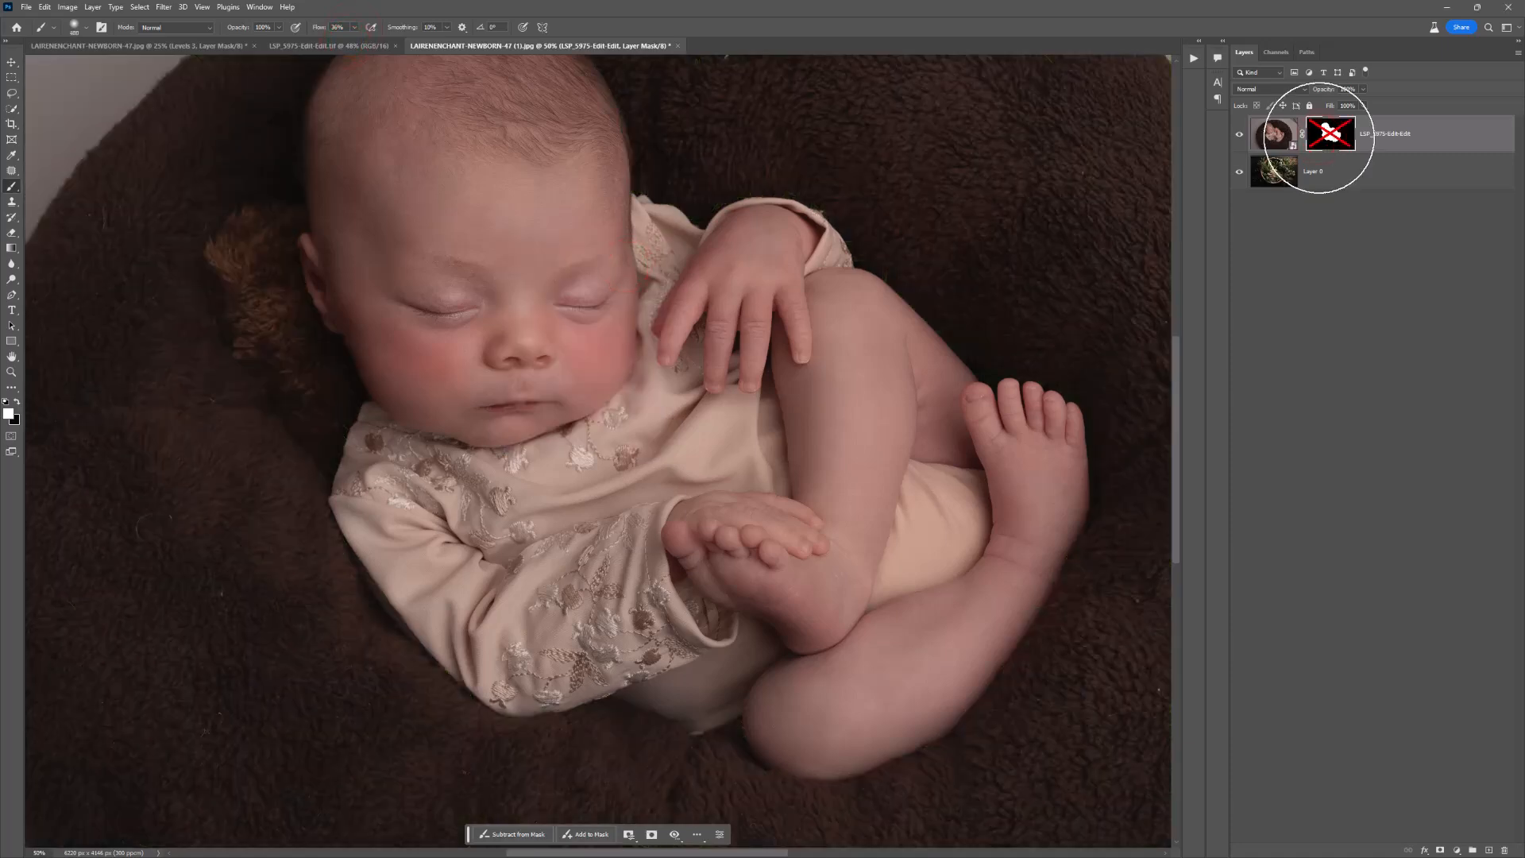
{"action": "left_click", "coordinate": [1331, 137], "text": "shift"}
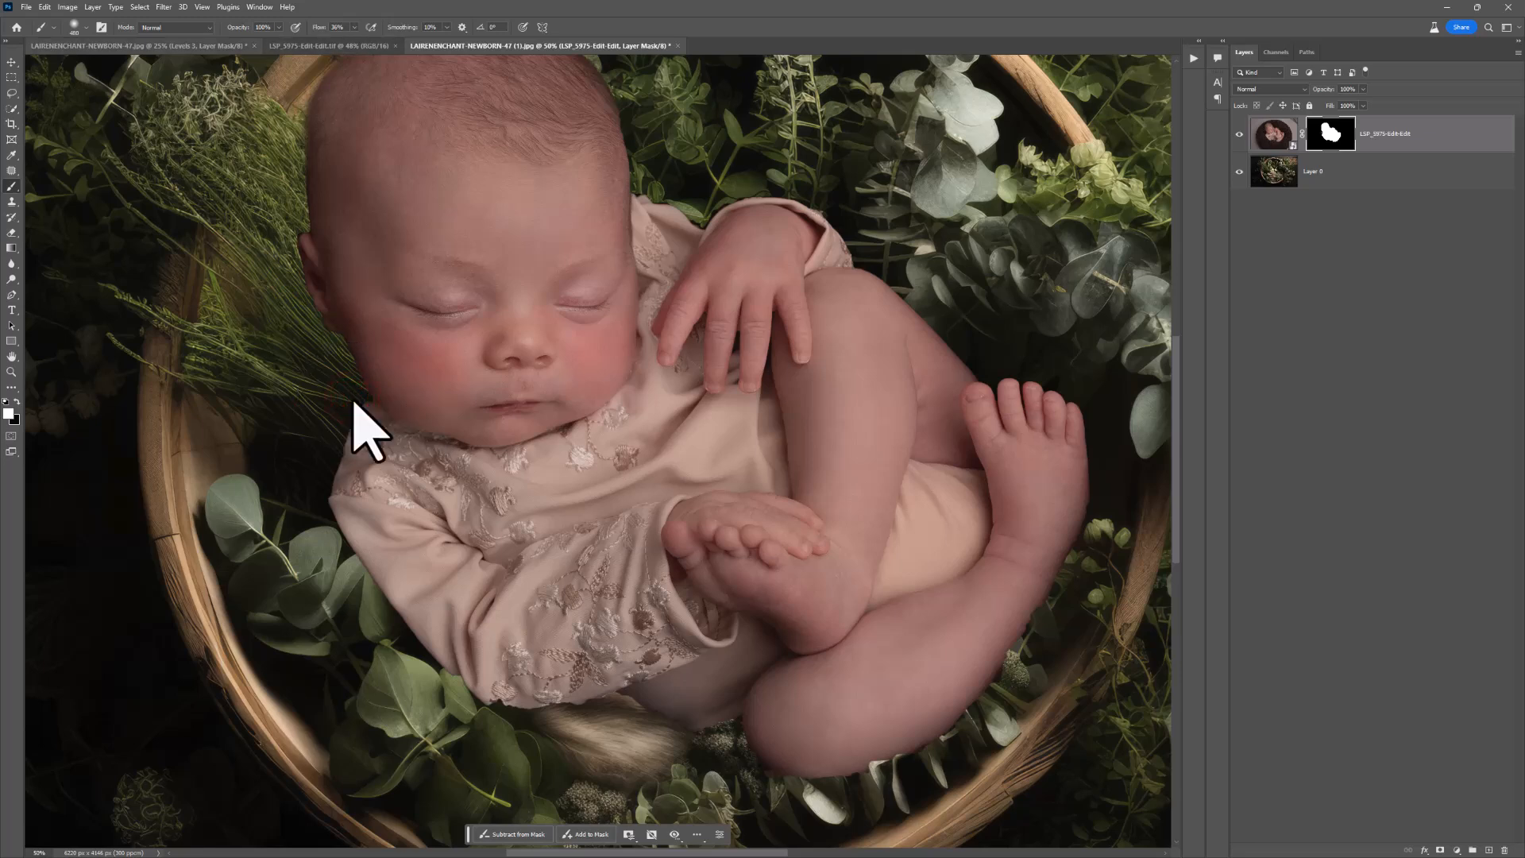
{"action": "left_click", "coordinate": [338, 27]}
{"action": "type", "text": "25"}
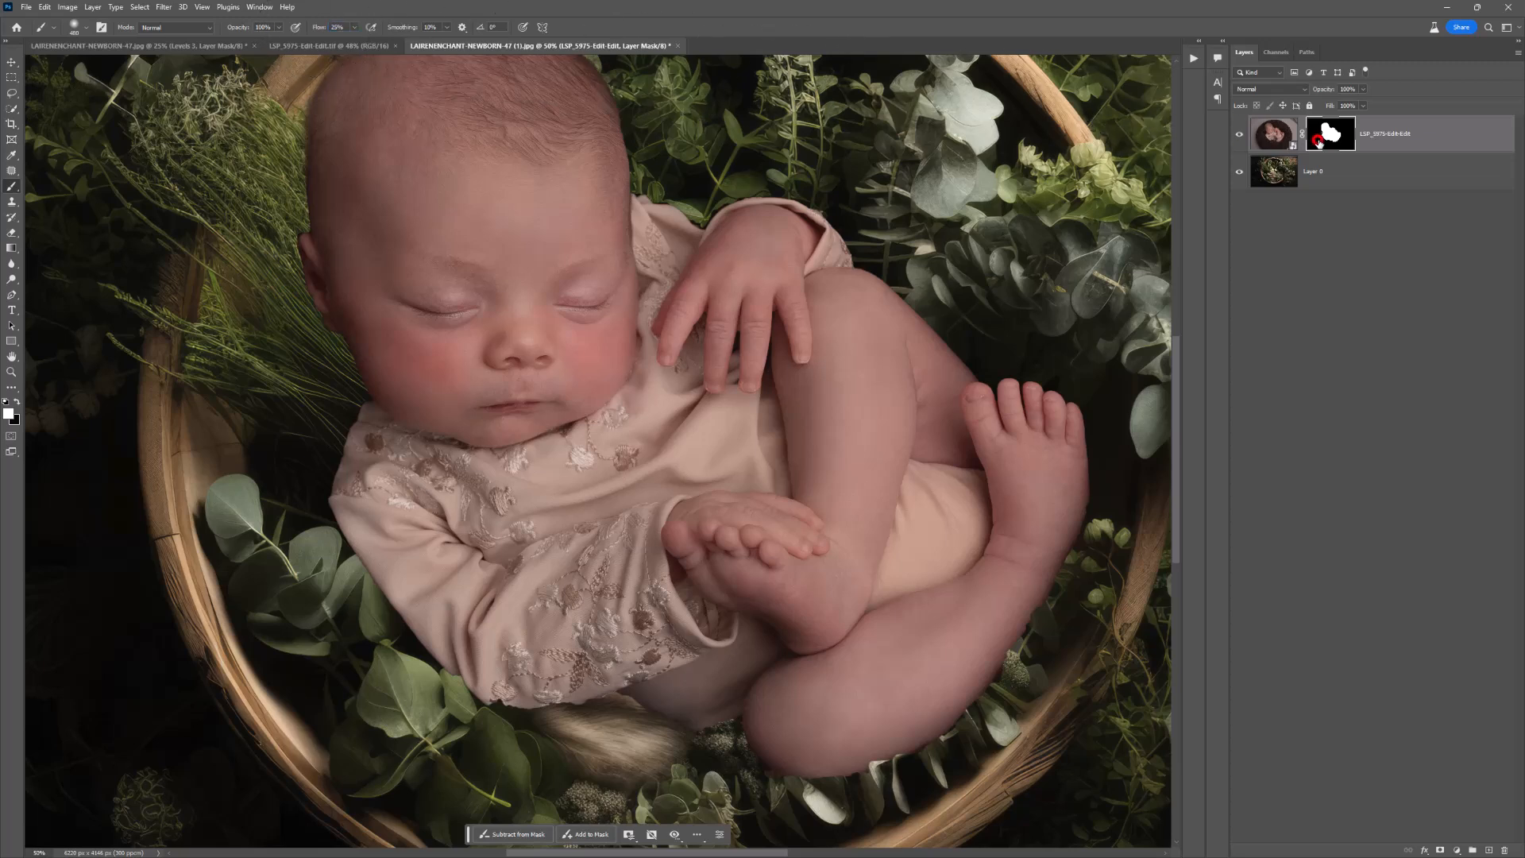
Step: Brush soft blanket shadow back into the layer mask beside the newborn's ear and around the head
{"action": "left_click", "coordinate": [332, 420]}
{"action": "left_click", "coordinate": [332, 263]}
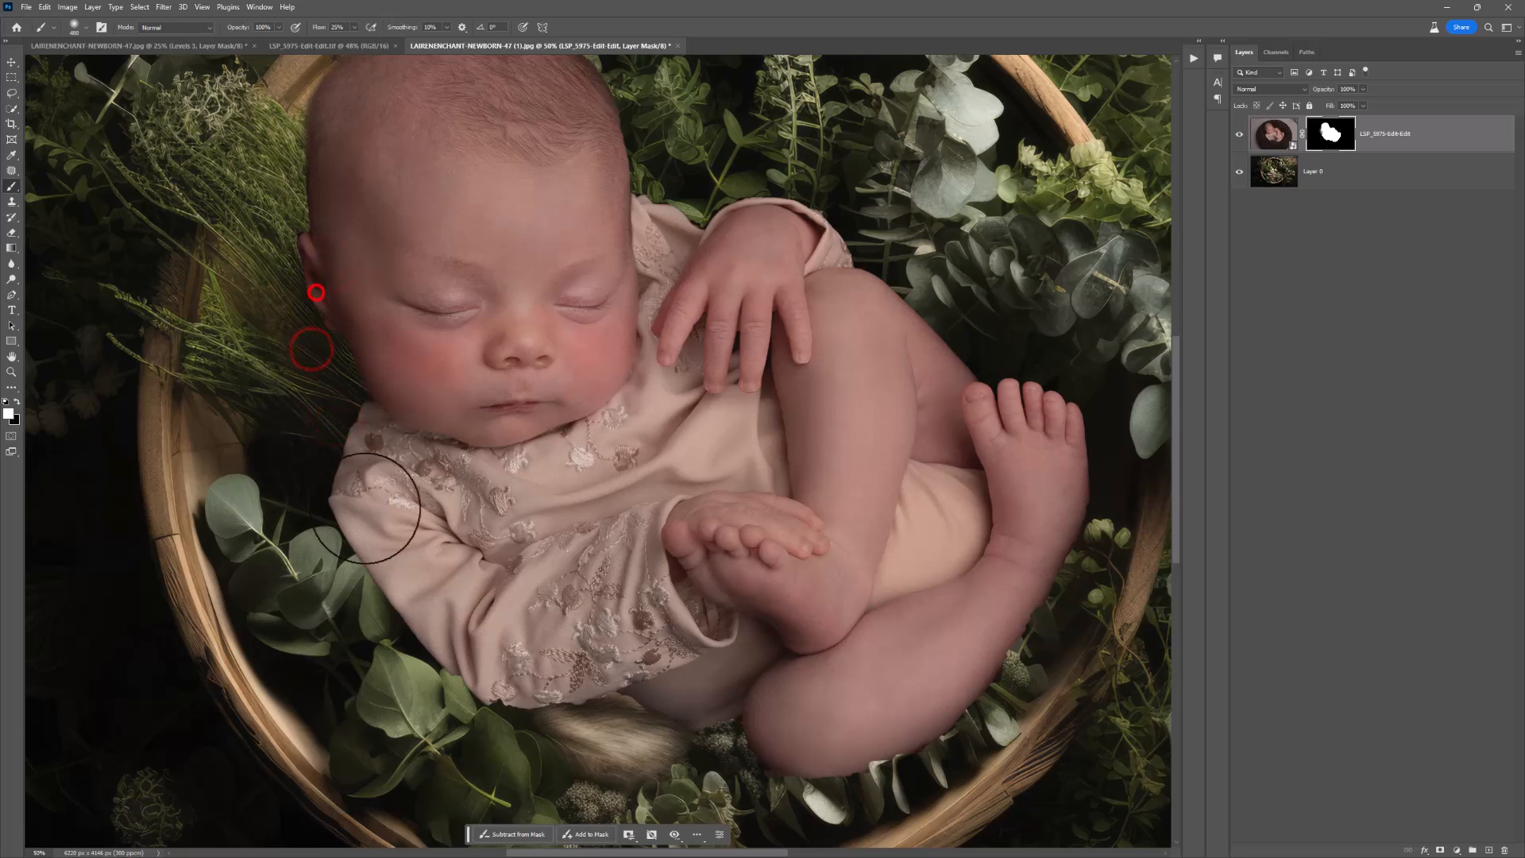
{"action": "scroll", "coordinate": [430, 634], "scroll_direction": "up", "scroll_amount": 2}
{"action": "scroll", "coordinate": [430, 633], "scroll_direction": "up", "scroll_amount": 3}
{"action": "left_click_drag", "start_coordinate": [381, 208], "coordinate": [352, 437]}
{"action": "left_click_drag", "start_coordinate": [334, 269], "coordinate": [529, 167]}
{"action": "left_click_drag", "start_coordinate": [406, 201], "coordinate": [654, 232]}
Step: Paint white on the mask along the raised hand's sleeve, the knee and the raised foot to blend their edges
{"action": "left_click_drag", "start_coordinate": [659, 291], "coordinate": [662, 429]}
{"action": "left_click_drag", "start_coordinate": [672, 327], "coordinate": [765, 513]}
{"action": "left_click_drag", "start_coordinate": [806, 372], "coordinate": [887, 508]}
{"action": "mouse_move", "coordinate": [855, 429]}
{"action": "left_mouse_down"}
{"action": "mouse_move", "coordinate": [931, 475]}
{"action": "mouse_move", "coordinate": [1004, 623]}
{"action": "left_mouse_up"}
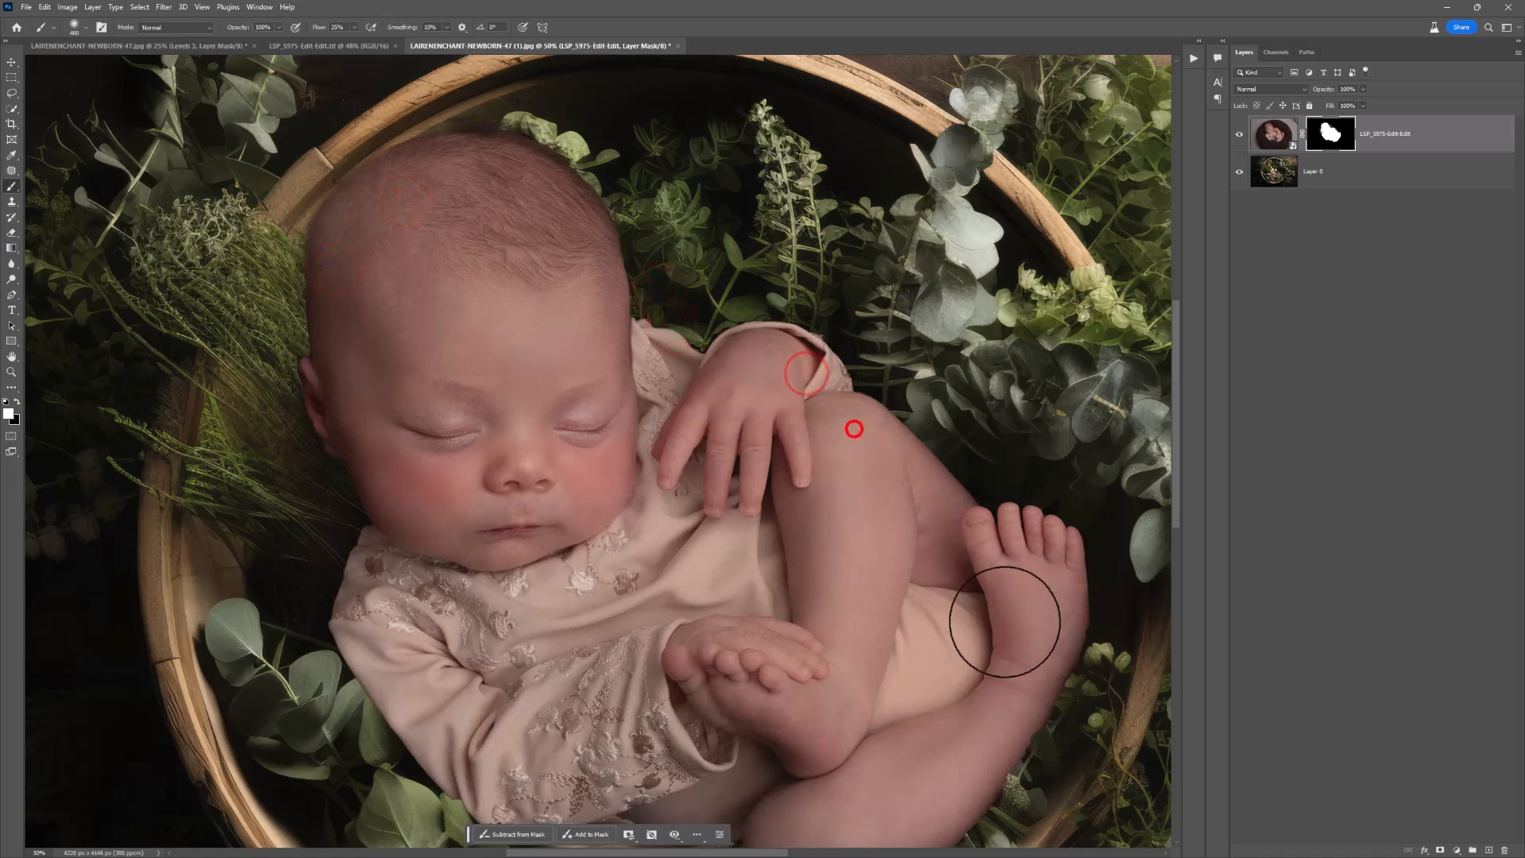
Step: Reveal blanket shadow on the mask along the left cheek and sleeve, and beneath the outfit and lower leg
{"action": "mouse_move", "coordinate": [633, 264]}
{"action": "left_mouse_down"}
{"action": "mouse_move", "coordinate": [476, 198]}
{"action": "mouse_move", "coordinate": [317, 315]}
{"action": "mouse_move", "coordinate": [365, 592]}
{"action": "left_mouse_up"}
{"action": "left_click_drag", "start_coordinate": [324, 348], "coordinate": [355, 672]}
{"action": "scroll", "coordinate": [381, 612], "scroll_direction": "down", "scroll_amount": 3}
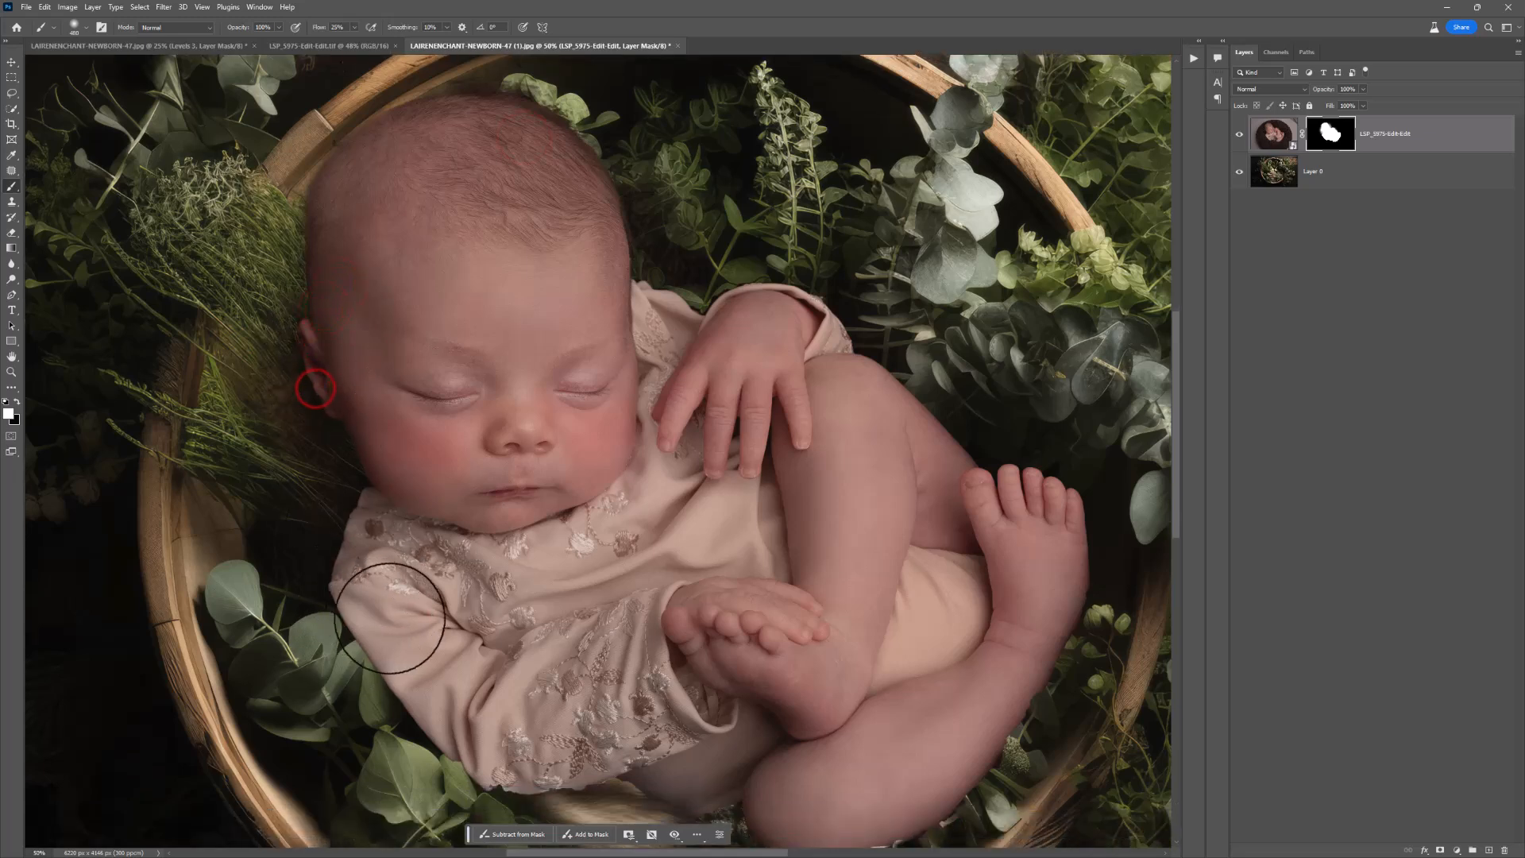
{"action": "mouse_move", "coordinate": [418, 630]}
{"action": "left_mouse_down"}
{"action": "mouse_move", "coordinate": [626, 728]}
{"action": "mouse_move", "coordinate": [861, 731]}
{"action": "left_mouse_up"}
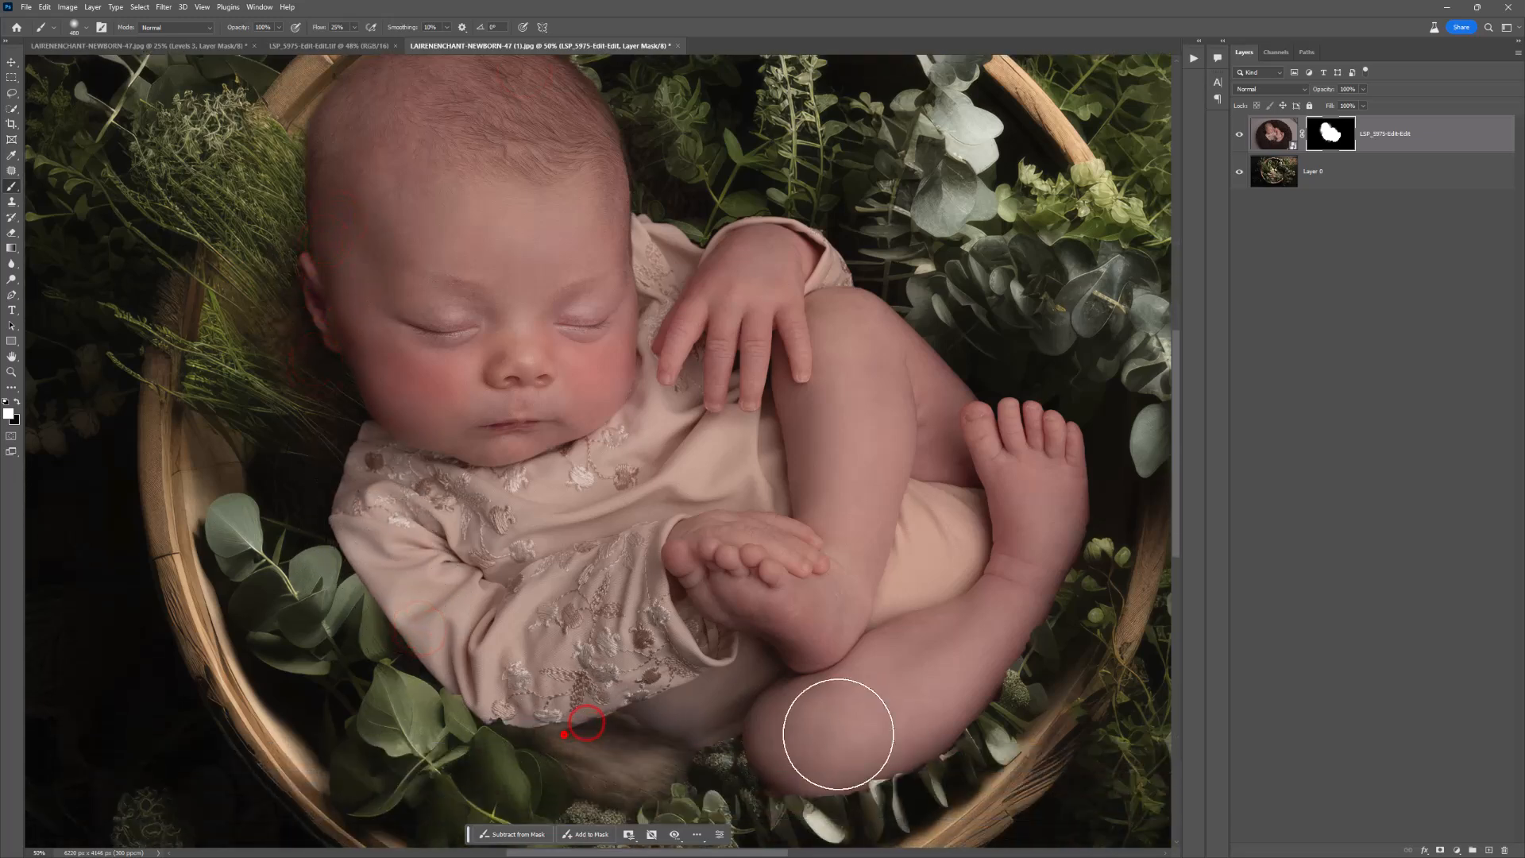
{"action": "left_click_drag", "start_coordinate": [565, 736], "coordinate": [858, 726]}
{"action": "scroll", "coordinate": [824, 715], "scroll_direction": "down", "scroll_amount": 2}
{"action": "mouse_move", "coordinate": [668, 681]}
{"action": "left_mouse_down"}
{"action": "mouse_move", "coordinate": [643, 648]}
{"action": "mouse_move", "coordinate": [616, 660]}
{"action": "mouse_move", "coordinate": [561, 617]}
{"action": "mouse_move", "coordinate": [634, 673]}
{"action": "mouse_move", "coordinate": [644, 650]}
{"action": "mouse_move", "coordinate": [614, 619]}
{"action": "mouse_move", "coordinate": [642, 661]}
{"action": "mouse_move", "coordinate": [525, 582]}
{"action": "left_mouse_up"}
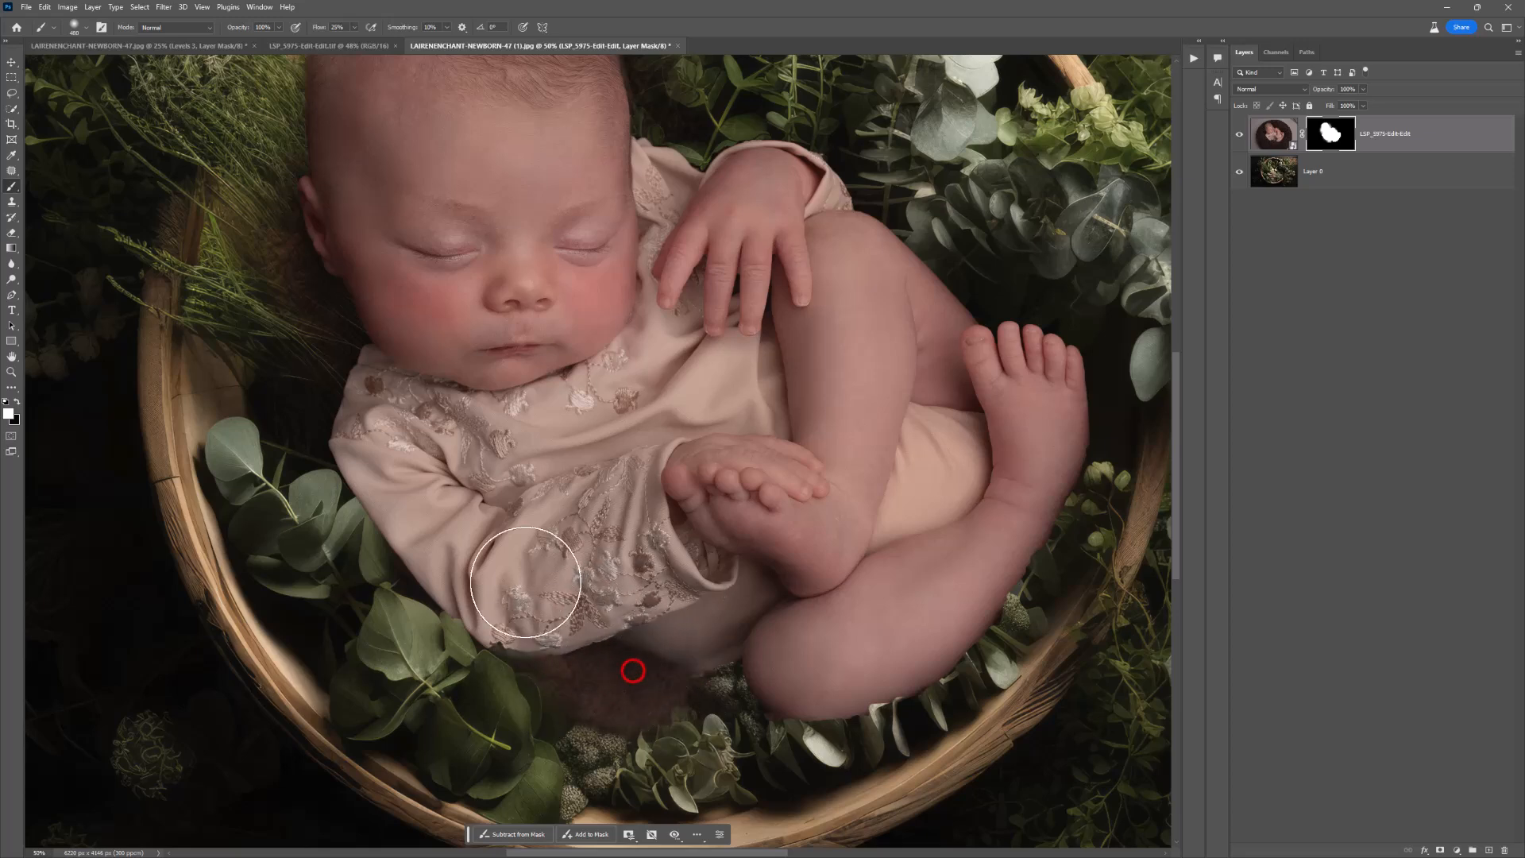
Step: Soften the mask edge with white strokes around the lower leg, raised foot, knee and hand
{"action": "key", "text": "space"}
{"action": "left_click_drag", "start_coordinate": [699, 572], "coordinate": [559, 520]}
{"action": "mouse_move", "coordinate": [587, 592]}
{"action": "left_mouse_down"}
{"action": "mouse_move", "coordinate": [621, 601]}
{"action": "mouse_move", "coordinate": [532, 593]}
{"action": "mouse_move", "coordinate": [602, 619]}
{"action": "mouse_move", "coordinate": [726, 580]}
{"action": "mouse_move", "coordinate": [898, 400]}
{"action": "left_mouse_up"}
{"action": "left_click_drag", "start_coordinate": [839, 481], "coordinate": [929, 279]}
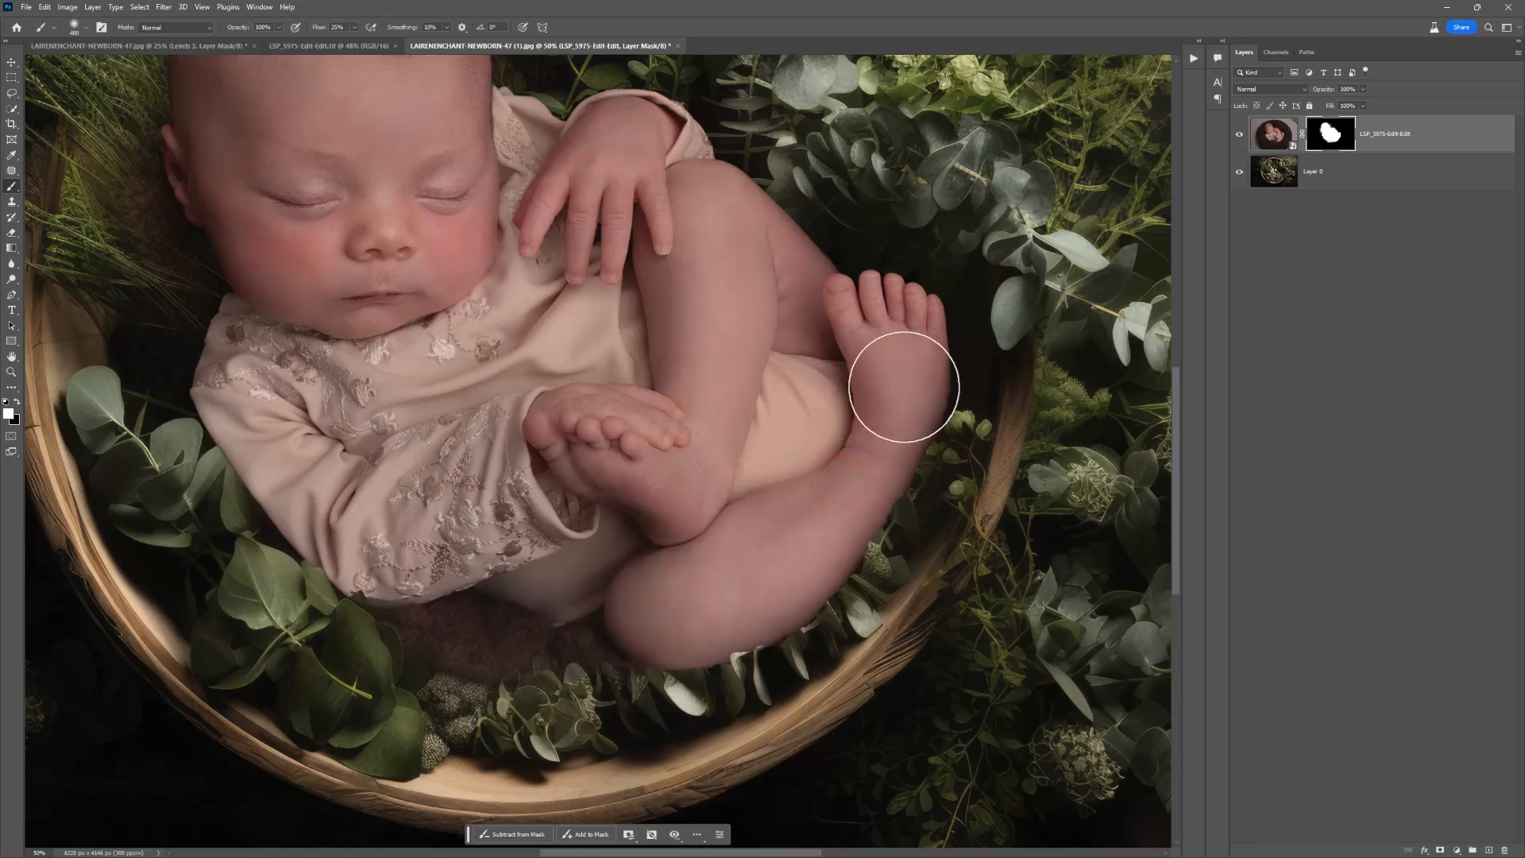
{"action": "scroll", "coordinate": [901, 398], "scroll_direction": "up", "scroll_amount": 1}
{"action": "left_click_drag", "start_coordinate": [899, 411], "coordinate": [619, 231]}
{"action": "mouse_move", "coordinate": [782, 273]}
{"action": "left_mouse_down"}
{"action": "mouse_move", "coordinate": [725, 227]}
{"action": "mouse_move", "coordinate": [619, 207]}
{"action": "left_mouse_up"}
{"action": "left_click_drag", "start_coordinate": [706, 231], "coordinate": [421, 159]}
{"action": "left_click_drag", "start_coordinate": [585, 207], "coordinate": [383, 175]}
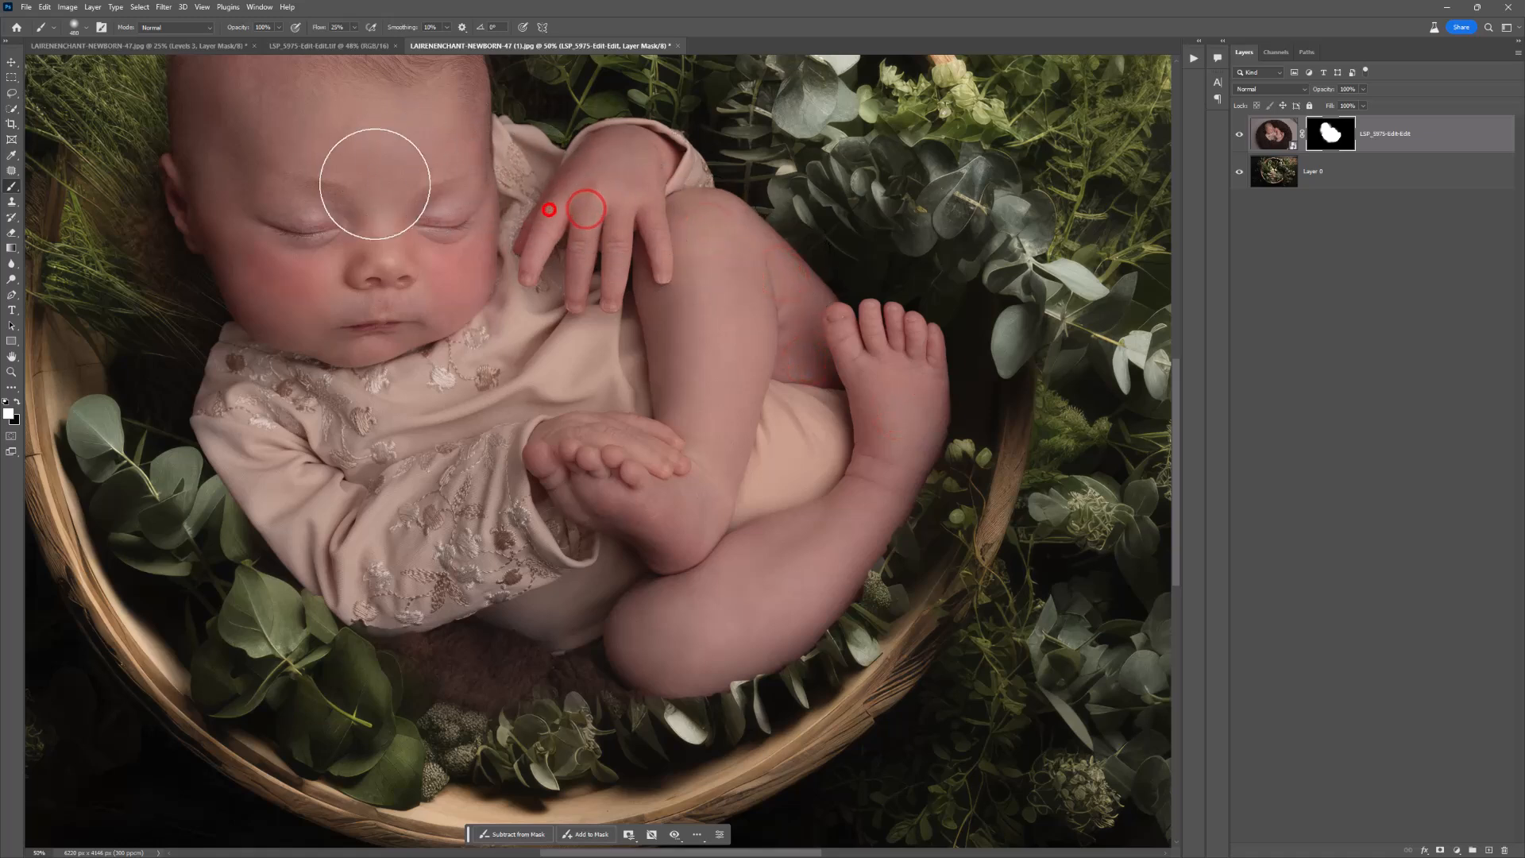
Step: Blend the mask along the left sleeve, under the outfit and along the lower leg, reducing the brush size for the details
{"action": "mouse_move", "coordinate": [241, 336]}
{"action": "left_mouse_down"}
{"action": "mouse_move", "coordinate": [277, 436]}
{"action": "mouse_move", "coordinate": [386, 569]}
{"action": "left_mouse_up"}
{"action": "mouse_move", "coordinate": [326, 527]}
{"action": "left_mouse_down"}
{"action": "mouse_move", "coordinate": [417, 590]}
{"action": "mouse_move", "coordinate": [677, 588]}
{"action": "left_mouse_up"}
{"action": "left_click_drag", "start_coordinate": [451, 605], "coordinate": [409, 574]}
{"action": "right_click", "coordinate": [459, 559]}
{"action": "left_click_drag", "start_coordinate": [586, 590], "coordinate": [555, 596]}
{"action": "mouse_move", "coordinate": [437, 616]}
{"action": "left_mouse_down"}
{"action": "mouse_move", "coordinate": [366, 587]}
{"action": "mouse_move", "coordinate": [419, 634]}
{"action": "left_mouse_up"}
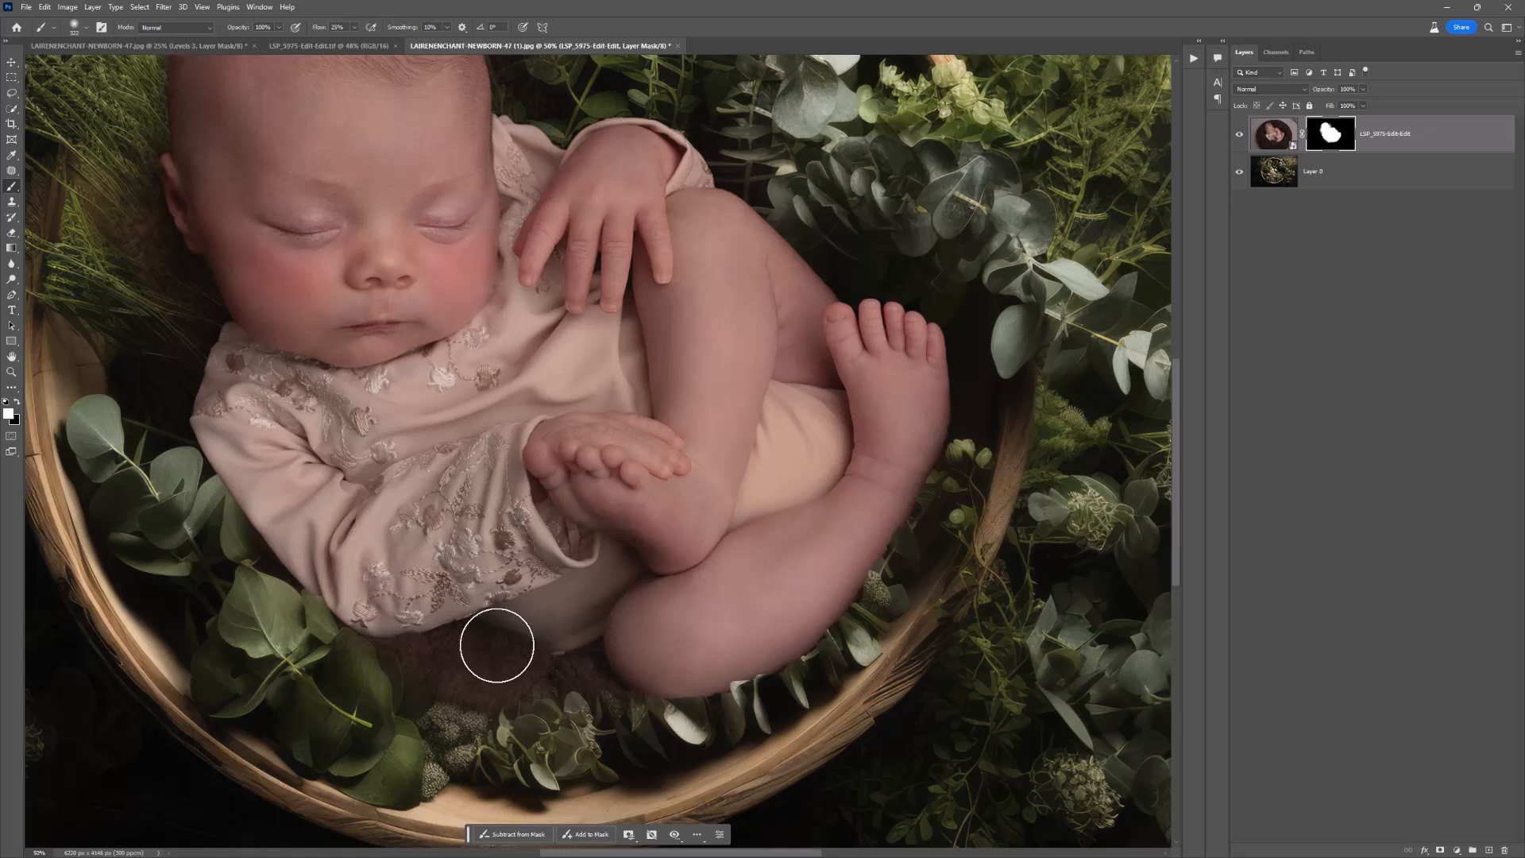
{"action": "left_click_drag", "start_coordinate": [607, 663], "coordinate": [819, 594]}
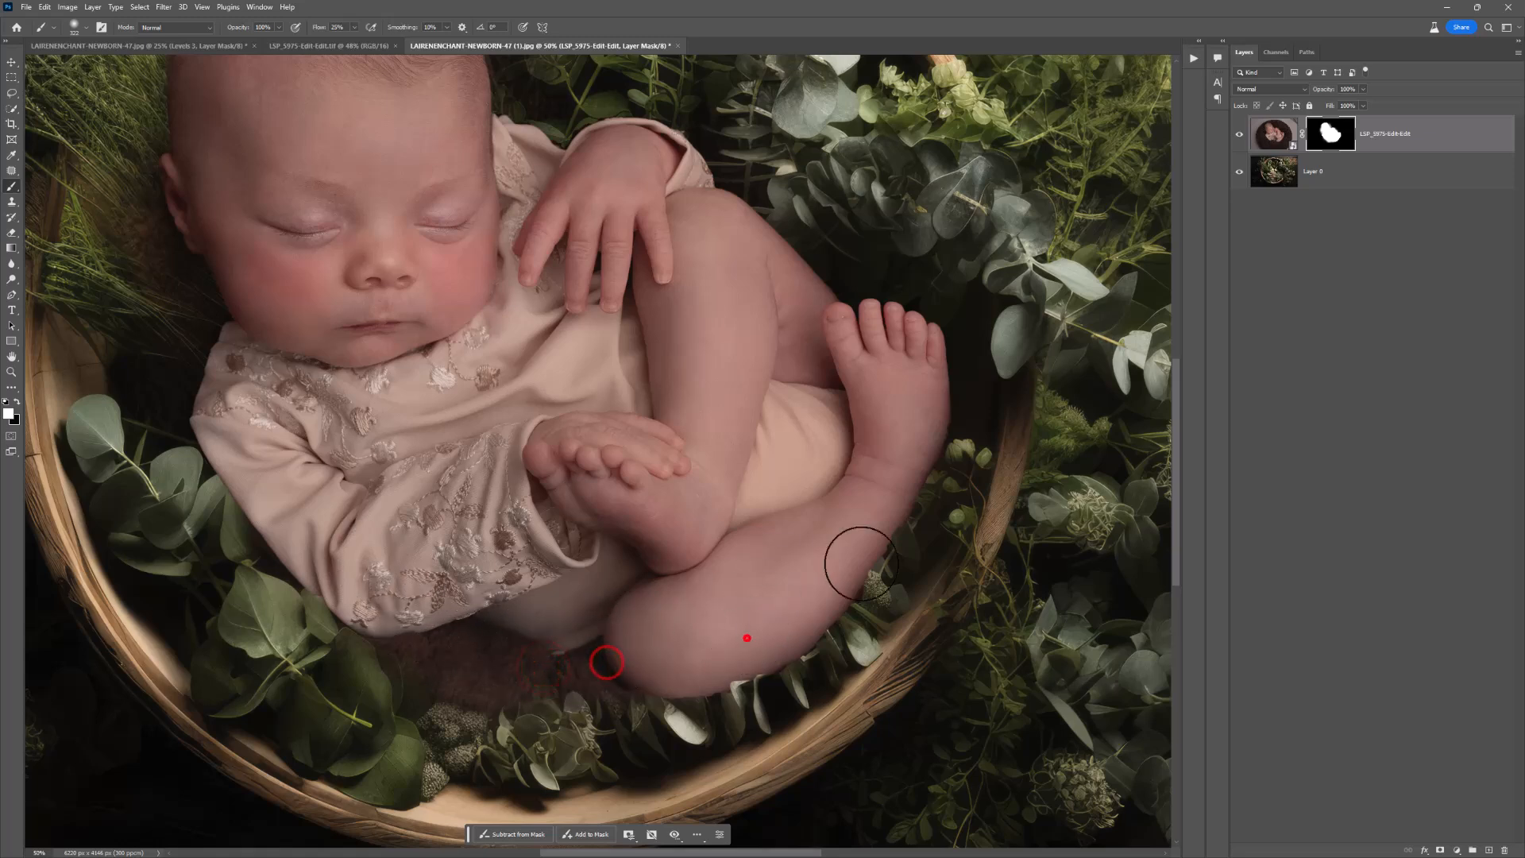
Step: Touch up the mask from the foot past the hand to the top of the head, alternating white and black paint
{"action": "left_click_drag", "start_coordinate": [912, 405], "coordinate": [689, 198]}
{"action": "scroll", "coordinate": [687, 325], "scroll_direction": "up", "scroll_amount": 3}
{"action": "left_click_drag", "start_coordinate": [690, 291], "coordinate": [576, 267]}
{"action": "scroll", "coordinate": [405, 220], "scroll_direction": "up", "scroll_amount": 2}
{"action": "left_click_drag", "start_coordinate": [561, 340], "coordinate": [532, 348]}
{"action": "key", "text": "x"}
{"action": "mouse_move", "coordinate": [584, 265]}
{"action": "left_mouse_down"}
{"action": "mouse_move", "coordinate": [537, 258]}
{"action": "mouse_move", "coordinate": [553, 255]}
{"action": "mouse_move", "coordinate": [552, 181]}
{"action": "mouse_move", "coordinate": [530, 230]}
{"action": "mouse_move", "coordinate": [513, 152]}
{"action": "mouse_move", "coordinate": [494, 241]}
{"action": "mouse_move", "coordinate": [410, 157]}
{"action": "mouse_move", "coordinate": [337, 157]}
{"action": "mouse_move", "coordinate": [357, 126]}
{"action": "mouse_move", "coordinate": [309, 151]}
{"action": "left_mouse_up"}
{"action": "key", "text": "x"}
{"action": "scroll", "coordinate": [344, 167], "scroll_direction": "up", "scroll_amount": 2}
{"action": "left_click_drag", "start_coordinate": [422, 207], "coordinate": [322, 195]}
Step: Shrink the brush and clean up the mask where the leaves meet the top of the newborn's head
{"action": "key", "text": "alt+space"}
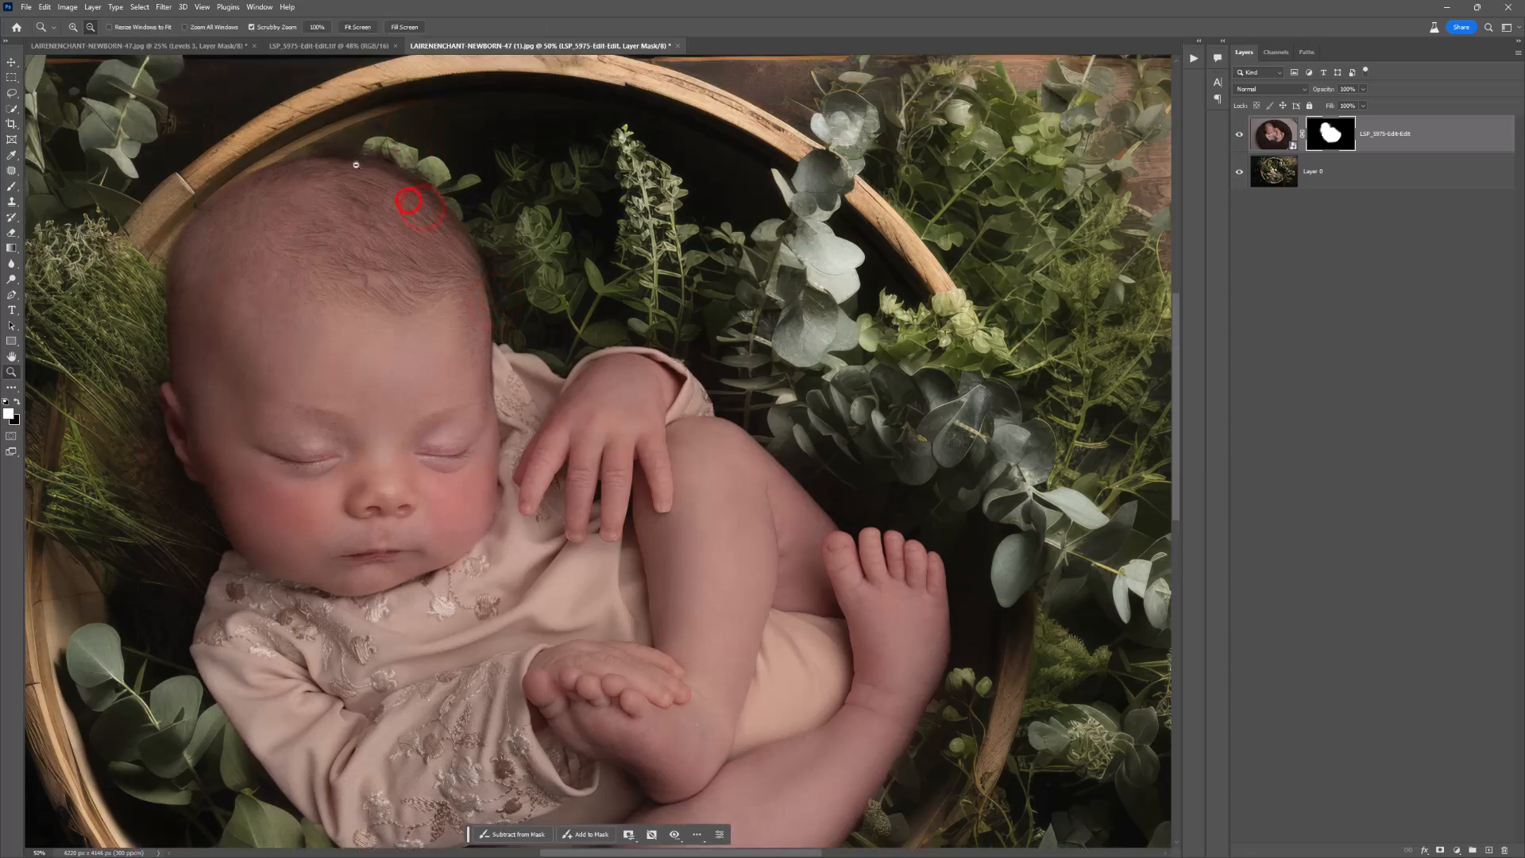
{"action": "left_click", "coordinate": [360, 161], "text": "ctrl"}
{"action": "right_click", "coordinate": [372, 177]}
{"action": "left_click_drag", "start_coordinate": [486, 203], "coordinate": [469, 204]}
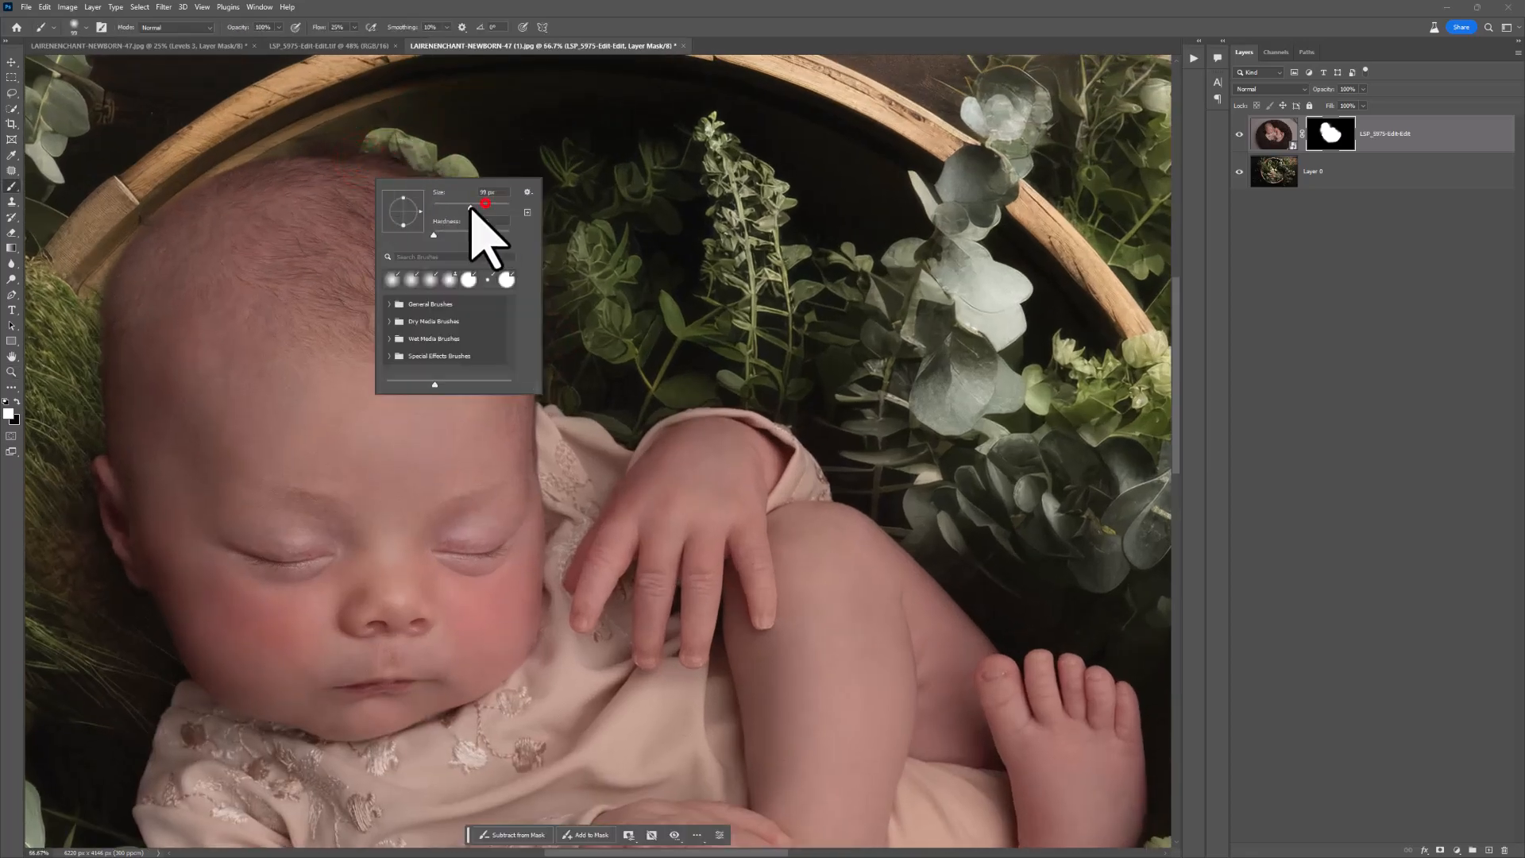
{"action": "left_click", "coordinate": [414, 139]}
{"action": "key", "text": "x"}
{"action": "left_click", "coordinate": [409, 132]}
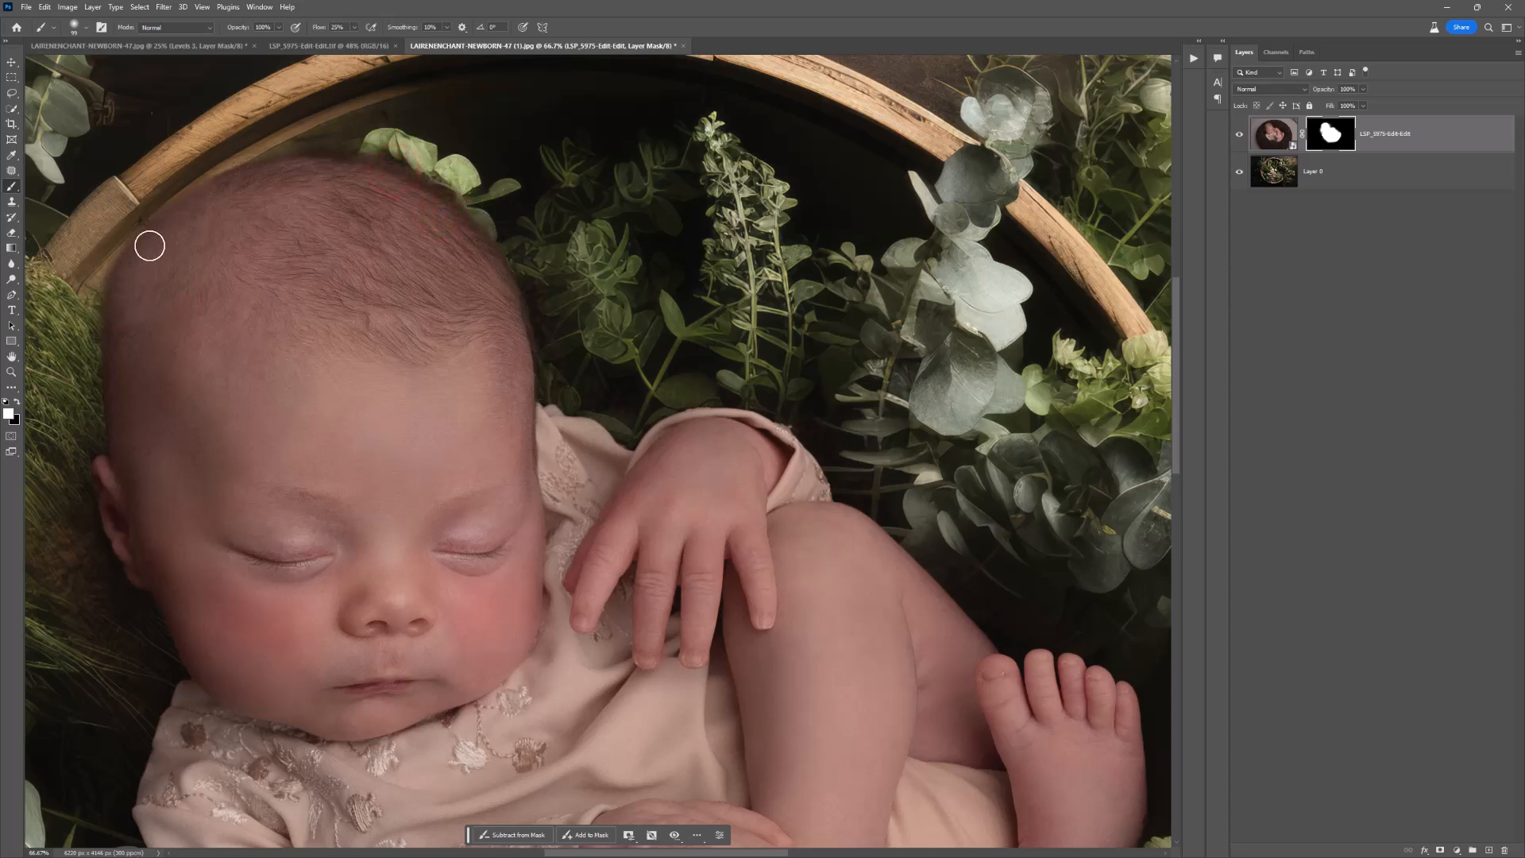
Step: Resize the brush and touch up the mask along the left side of the newborn's head
{"action": "right_click", "coordinate": [190, 286]}
{"action": "left_click", "coordinate": [318, 341]}
{"action": "left_click", "coordinate": [284, 193]}
{"action": "right_click", "coordinate": [238, 232]}
{"action": "left_click", "coordinate": [350, 266]}
{"action": "left_click", "coordinate": [340, 212]}
{"action": "left_click_drag", "start_coordinate": [194, 426], "coordinate": [409, 342]}
Step: Readjust the brush size and blend the mask edge between the grass and the newborn's temple and ear
{"action": "right_click", "coordinate": [421, 338]}
{"action": "left_click_drag", "start_coordinate": [488, 391], "coordinate": [466, 388]}
{"action": "left_click", "coordinate": [529, 363]}
{"action": "left_click", "coordinate": [883, 213]}
{"action": "key", "text": "x"}
{"action": "mouse_move", "coordinate": [320, 343]}
{"action": "left_mouse_down"}
{"action": "mouse_move", "coordinate": [337, 214]}
{"action": "mouse_move", "coordinate": [319, 335]}
{"action": "left_mouse_up"}
{"action": "left_click_drag", "start_coordinate": [328, 211], "coordinate": [282, 329]}
{"action": "left_click_drag", "start_coordinate": [303, 244], "coordinate": [274, 403]}
{"action": "left_click_drag", "start_coordinate": [280, 296], "coordinate": [296, 362]}
{"action": "left_click_drag", "start_coordinate": [307, 286], "coordinate": [323, 473]}
Step: Switch to a much larger soft brush and build up blanket shadow on the mask over the grass beside the ear
{"action": "right_click", "coordinate": [401, 363]}
{"action": "left_click_drag", "start_coordinate": [515, 388], "coordinate": [530, 389]}
{"action": "left_click", "coordinate": [391, 385]}
{"action": "key", "text": "bracketleft"}
{"action": "key", "text": "bracketleft"}
{"action": "key", "text": "bracketleft"}
{"action": "key", "text": "bracketleft"}
{"action": "key", "text": "bracketleft"}
{"action": "key", "text": "bracketleft"}
{"action": "key", "text": "bracketleft"}
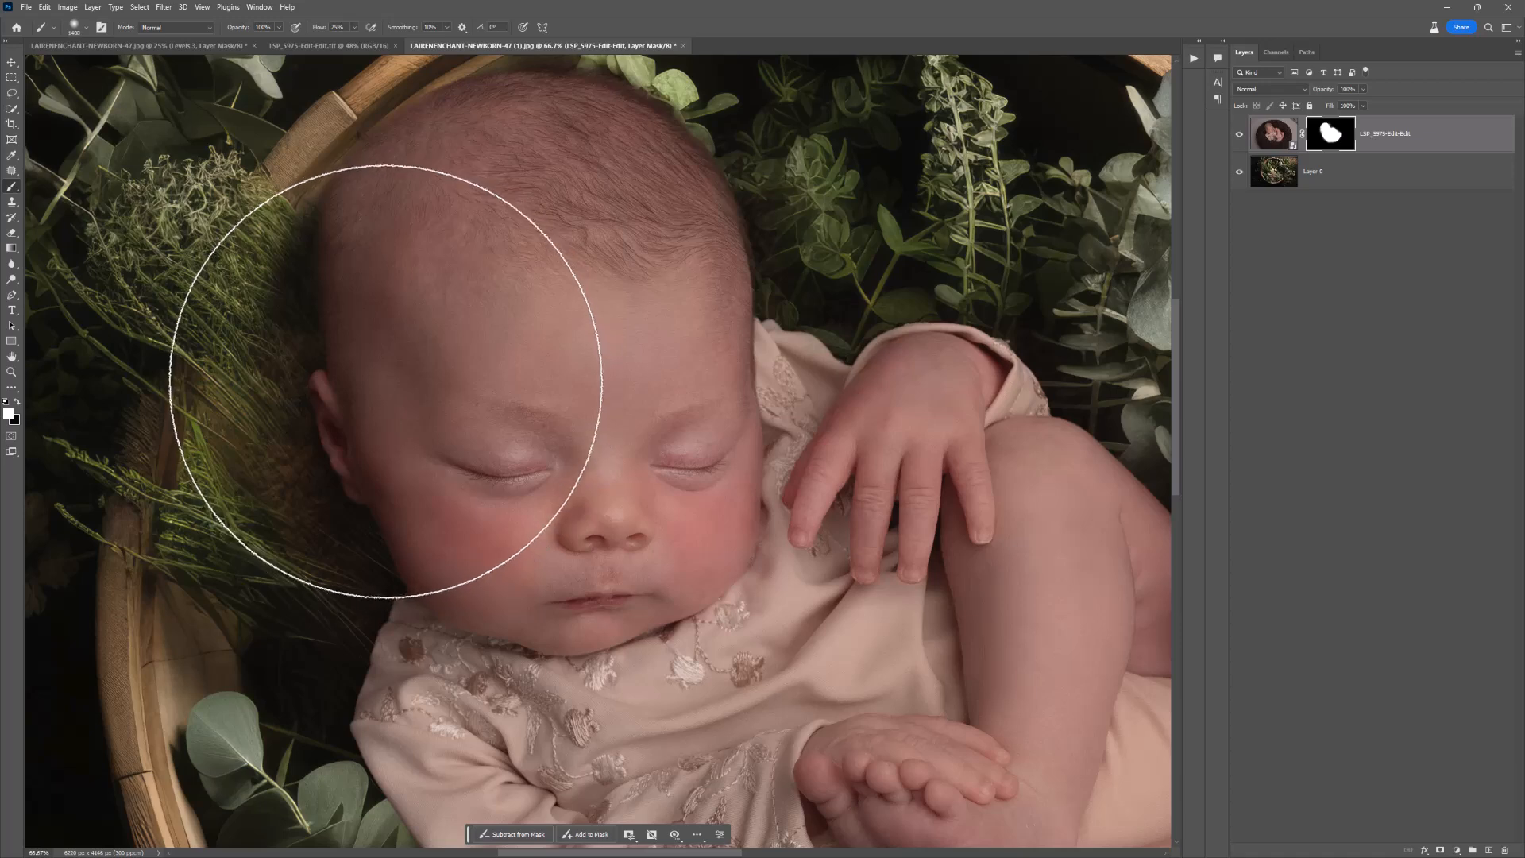
{"action": "left_click_drag", "start_coordinate": [363, 367], "coordinate": [354, 387]}
{"action": "left_click_drag", "start_coordinate": [347, 391], "coordinate": [339, 434]}
{"action": "left_click", "coordinate": [341, 493]}
{"action": "left_click", "coordinate": [341, 555]}
{"action": "left_click", "coordinate": [378, 339]}
{"action": "left_click", "coordinate": [363, 403]}
{"action": "left_click", "coordinate": [434, 251]}
Step: Check the photo with the mask off and on, and extend the blanket shadow from the ear down past the left shoulder
{"action": "left_click", "coordinate": [1330, 133], "text": "shift"}
{"action": "left_click", "coordinate": [1330, 133], "text": "shift"}
{"action": "left_click", "coordinate": [378, 382]}
{"action": "left_click", "coordinate": [353, 607]}
{"action": "left_click", "coordinate": [353, 625]}
{"action": "left_click", "coordinate": [358, 647]}
{"action": "left_click", "coordinate": [371, 677]}
{"action": "left_click", "coordinate": [429, 695]}
Step: Add a Levels adjustment layer above the newborn layer and clip it to that layer
{"action": "key", "text": "z"}
{"action": "left_click", "coordinate": [491, 703], "text": "alt"}
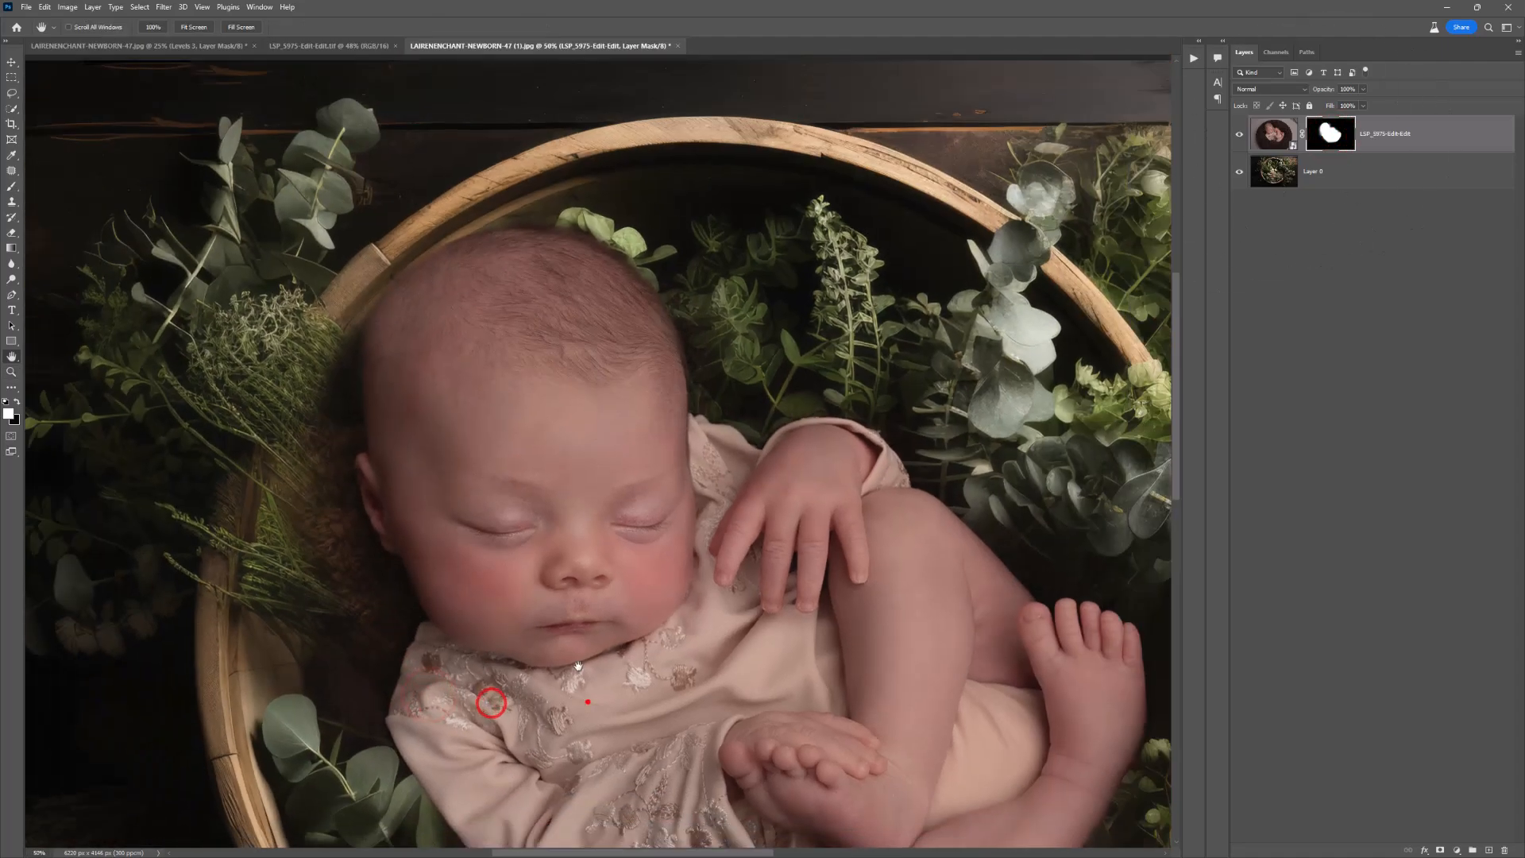
{"action": "left_click_drag", "start_coordinate": [588, 701], "coordinate": [442, 476]}
{"action": "left_click", "coordinate": [494, 480], "text": "alt"}
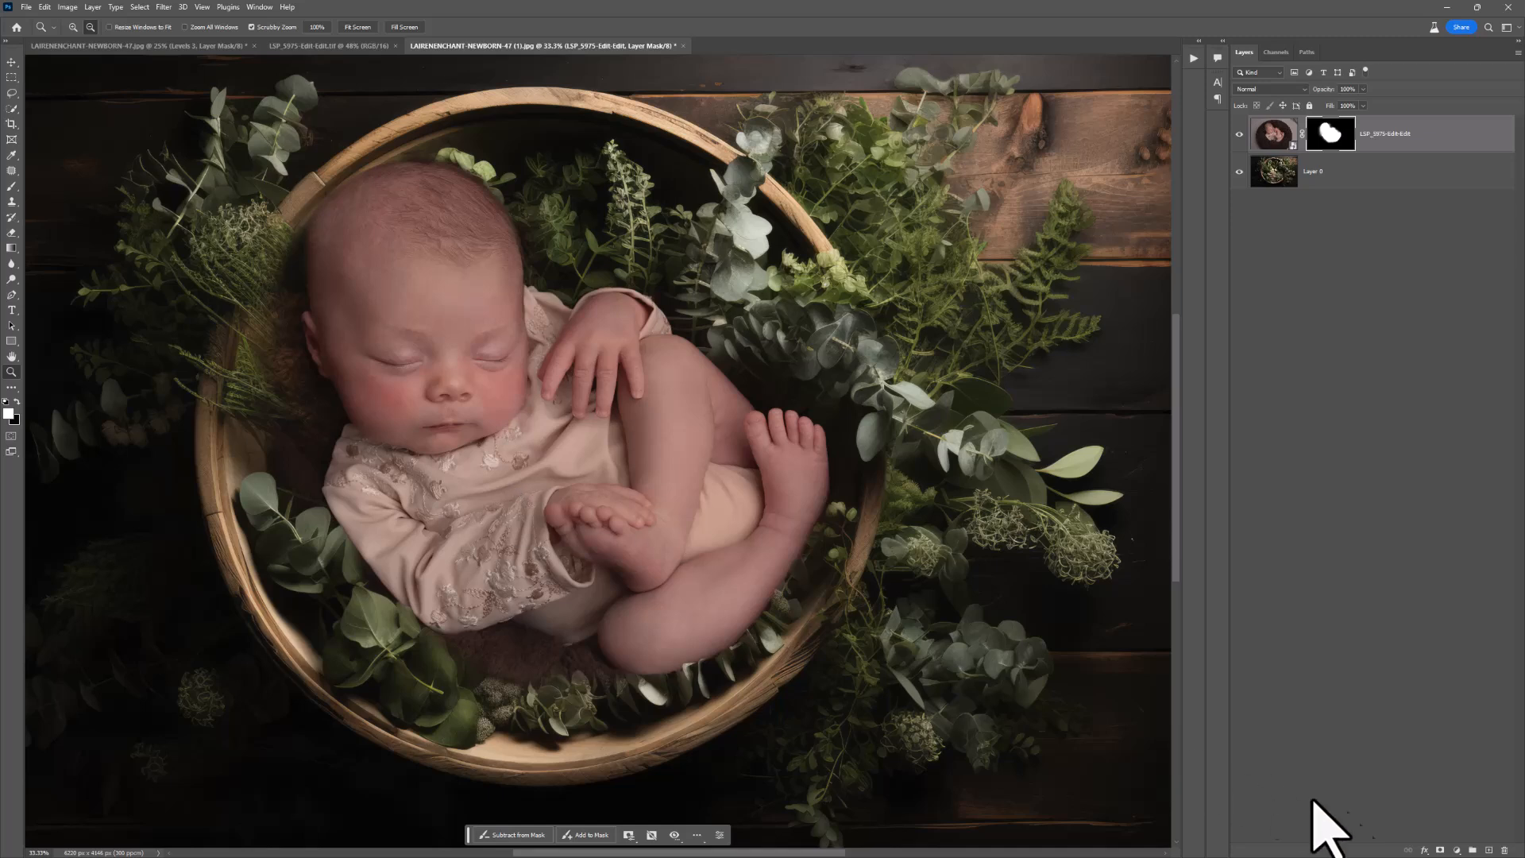
{"action": "left_click", "coordinate": [1456, 851]}
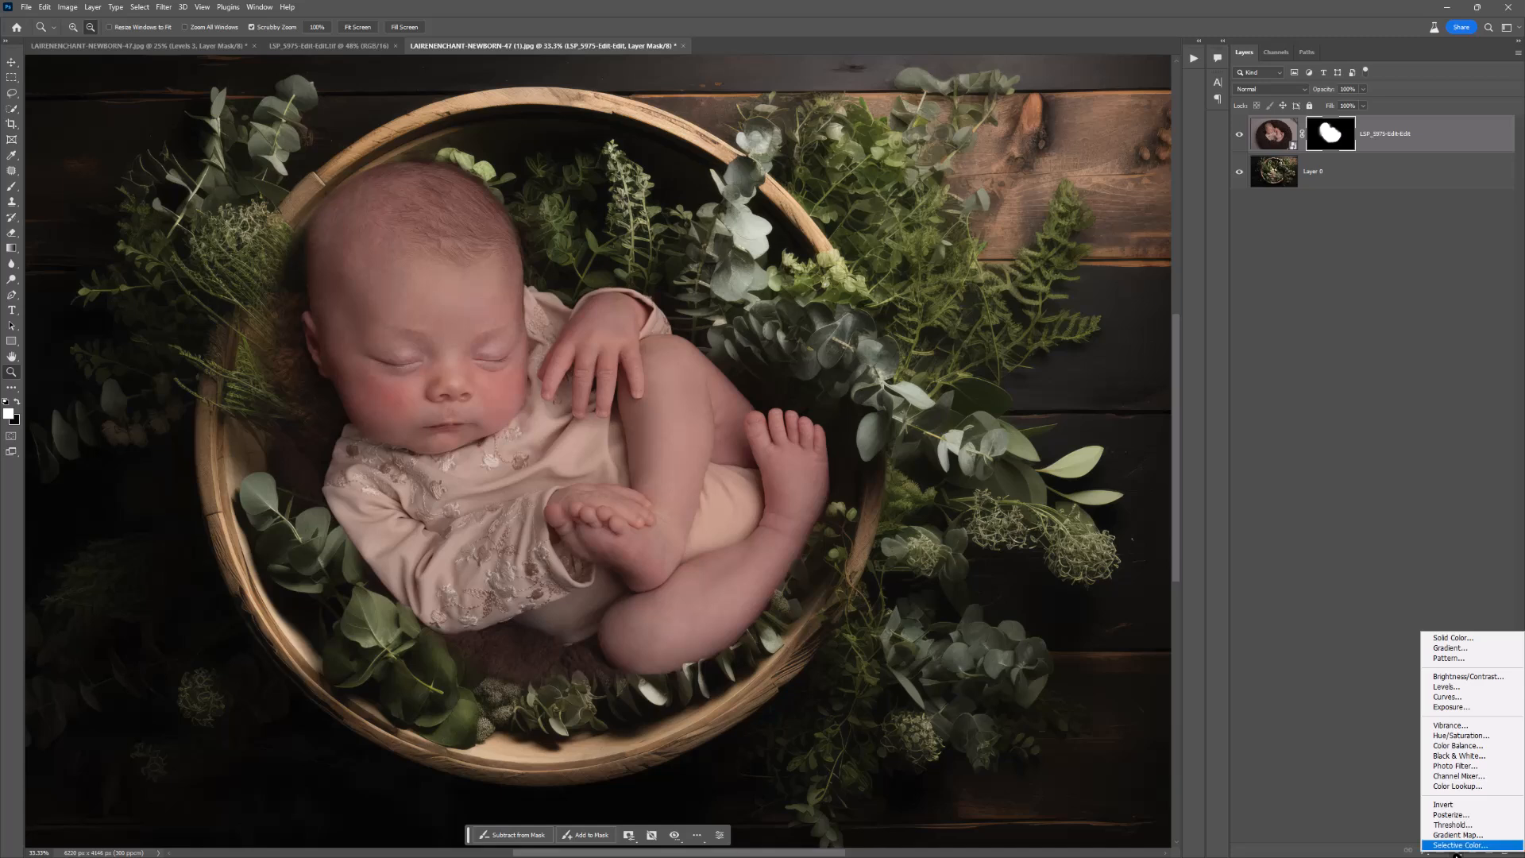
{"action": "left_click", "coordinate": [1468, 686]}
{"action": "right_click", "coordinate": [1388, 143]}
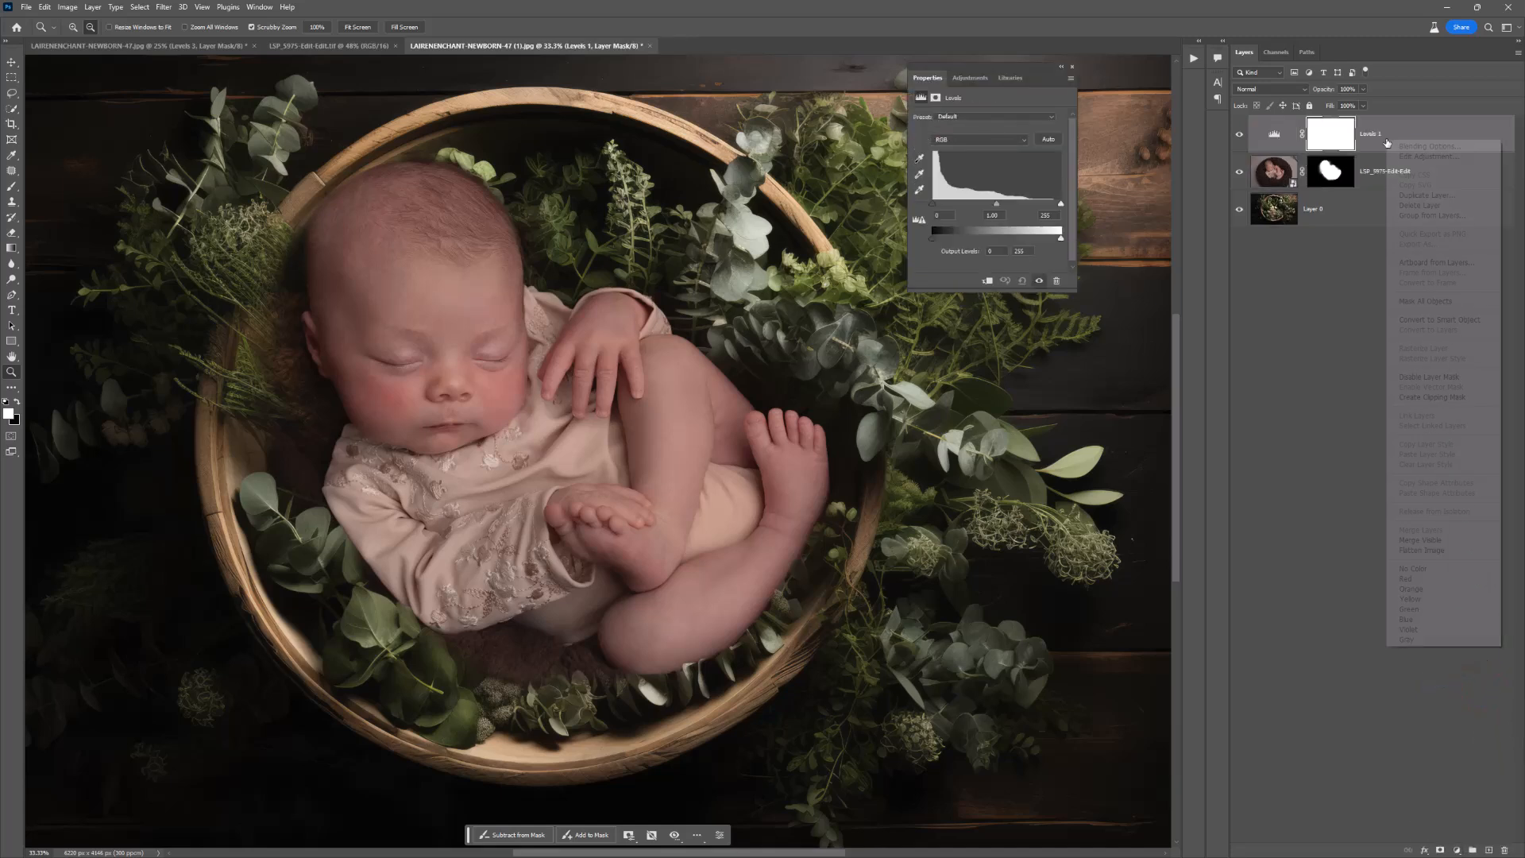
{"action": "left_click", "coordinate": [1432, 398]}
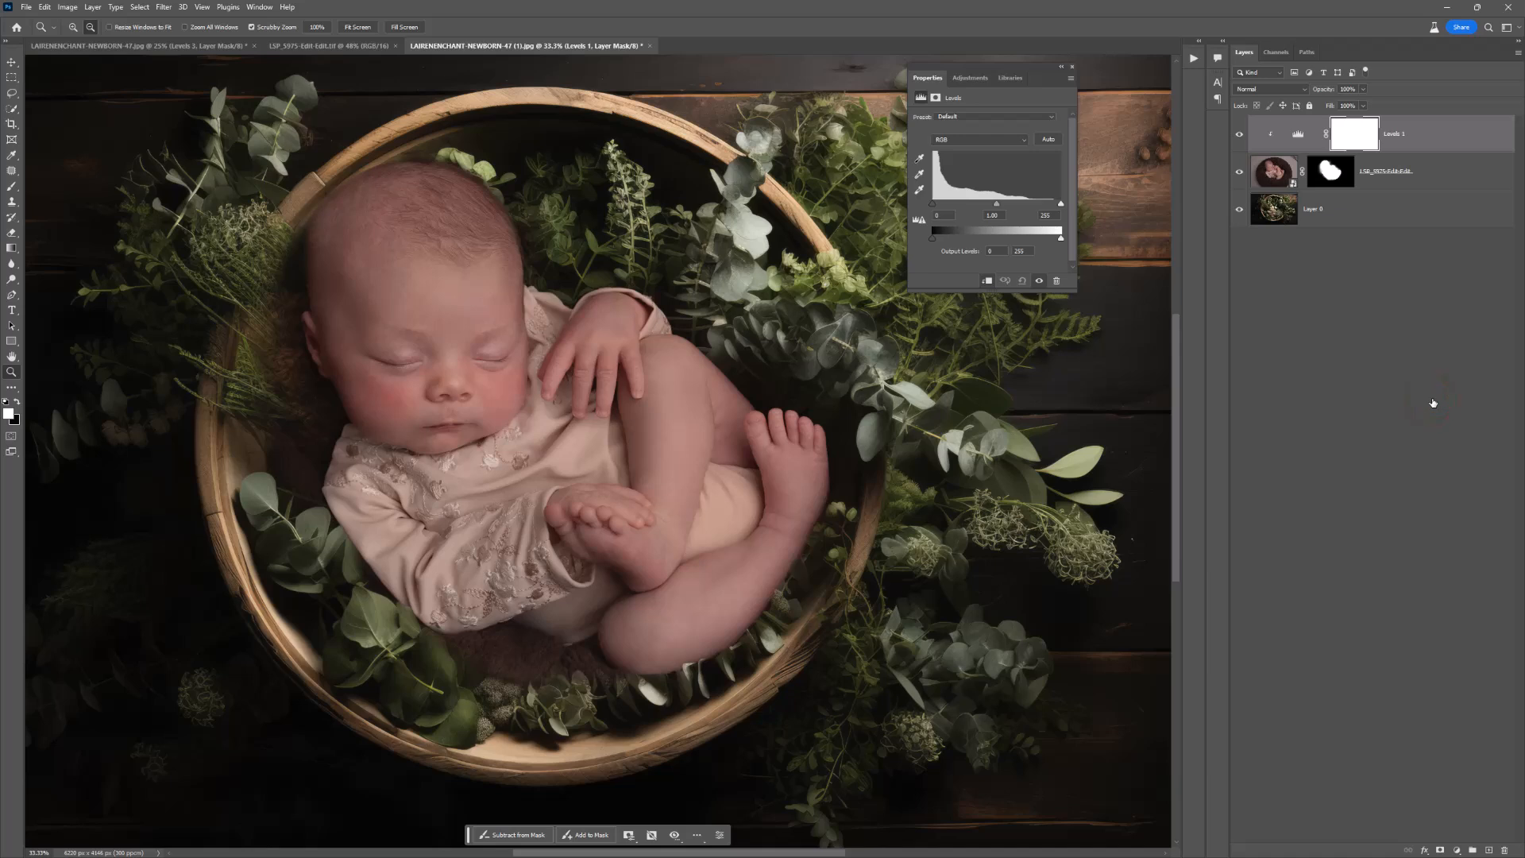
Step: Darken the newborn by raising the shadow input level and lowering the midtones in the clipped Levels adjustment
{"action": "mouse_move", "coordinate": [996, 204]}
{"action": "left_mouse_down"}
{"action": "mouse_move", "coordinate": [904, 205]}
{"action": "mouse_move", "coordinate": [1037, 211]}
{"action": "mouse_move", "coordinate": [908, 212]}
{"action": "mouse_move", "coordinate": [1003, 215]}
{"action": "left_mouse_up"}
{"action": "key", "text": "ctrl+z"}
{"action": "left_click", "coordinate": [1297, 141]}
{"action": "left_click_drag", "start_coordinate": [996, 204], "coordinate": [951, 208]}
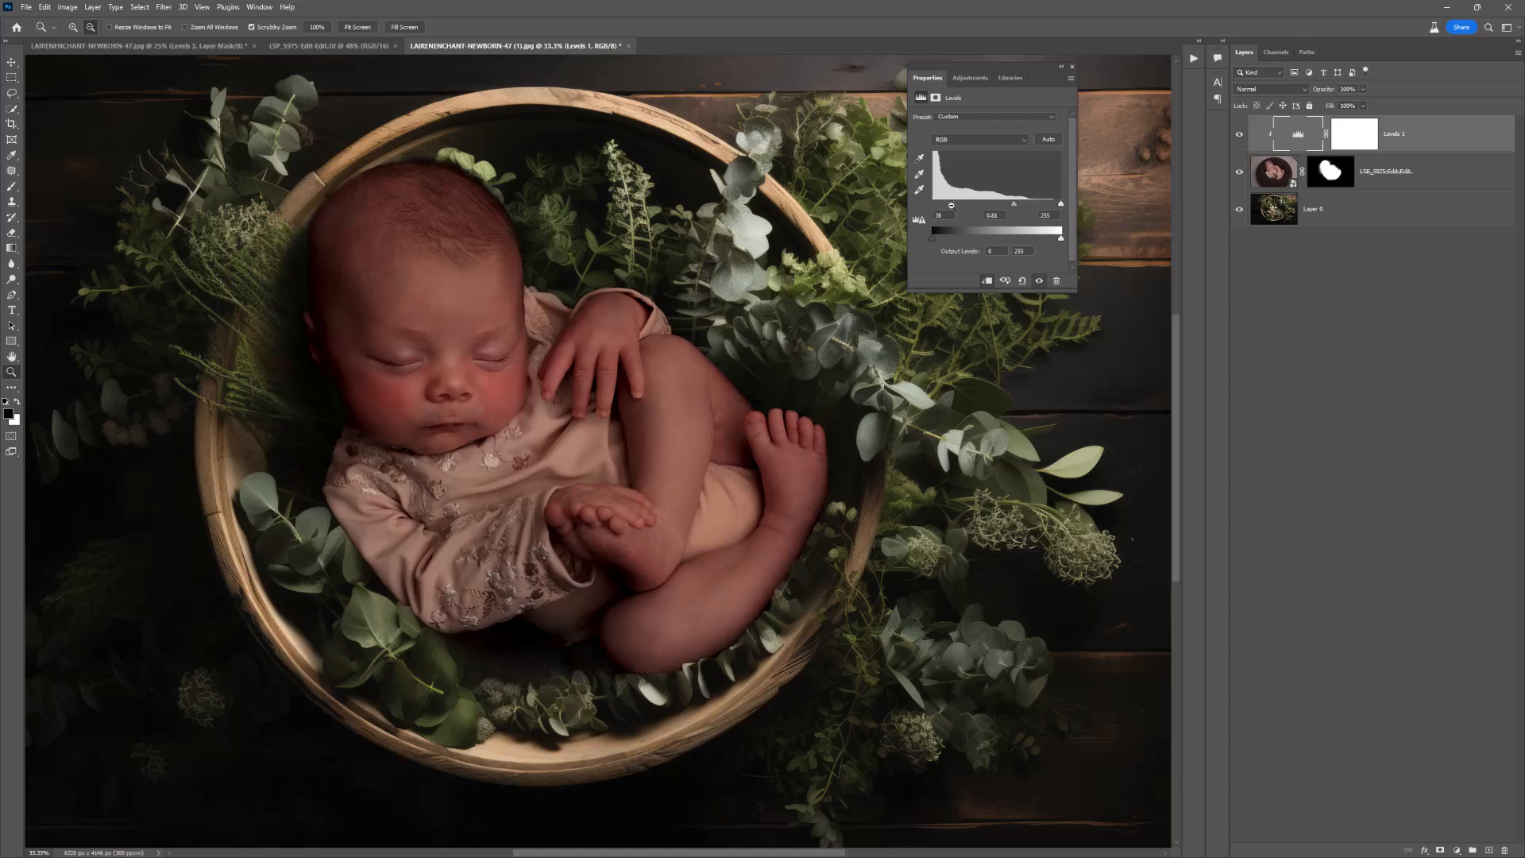
Step: Slightly lower the midtones in the clipped Levels adjustment and invert its layer mask to black
{"action": "left_click_drag", "start_coordinate": [952, 205], "coordinate": [953, 205]}
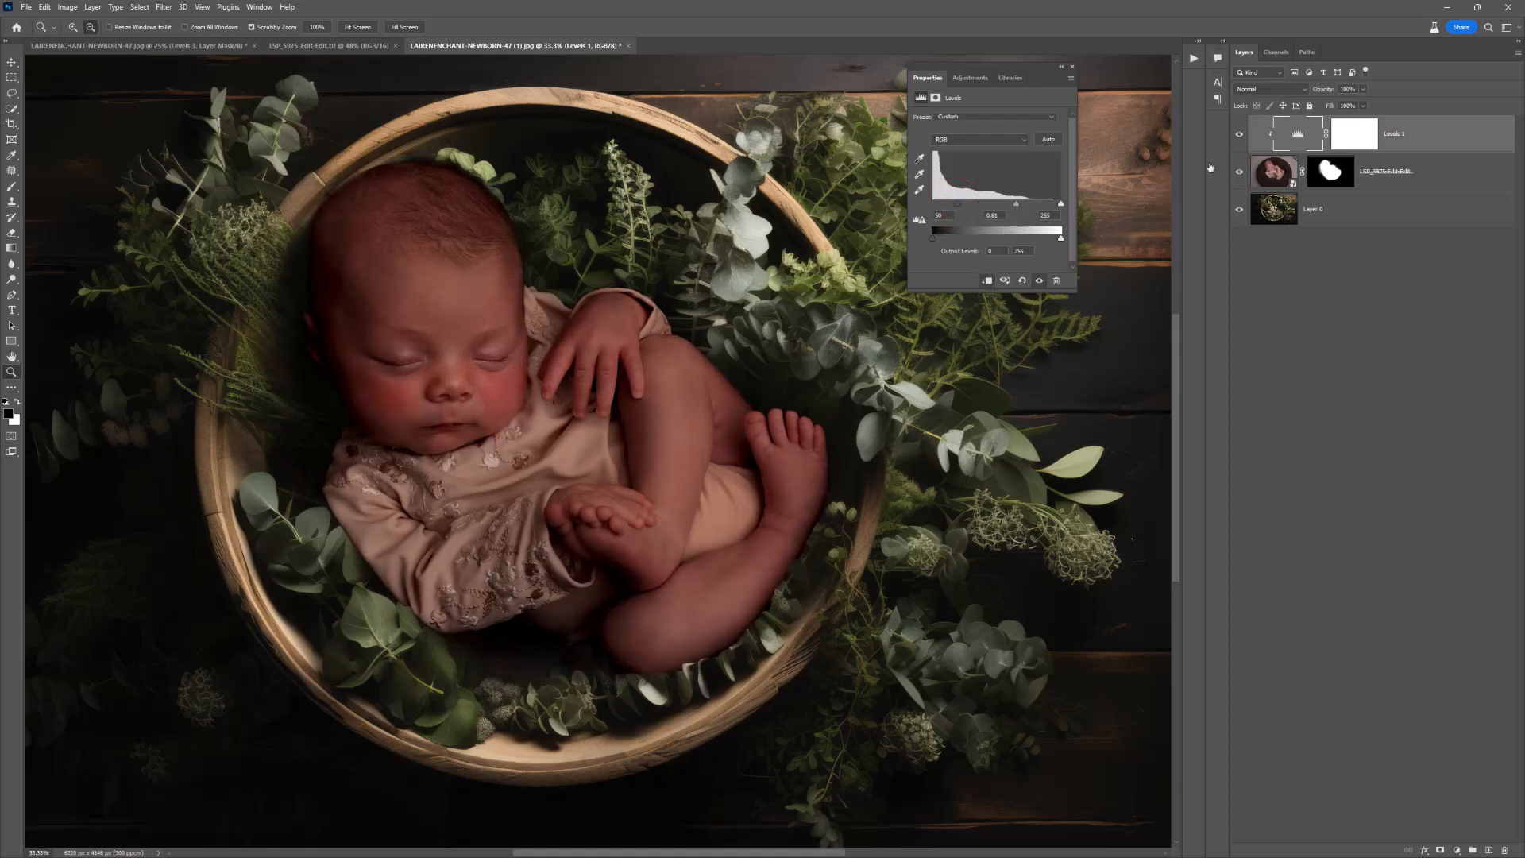
{"action": "left_click", "coordinate": [1360, 141]}
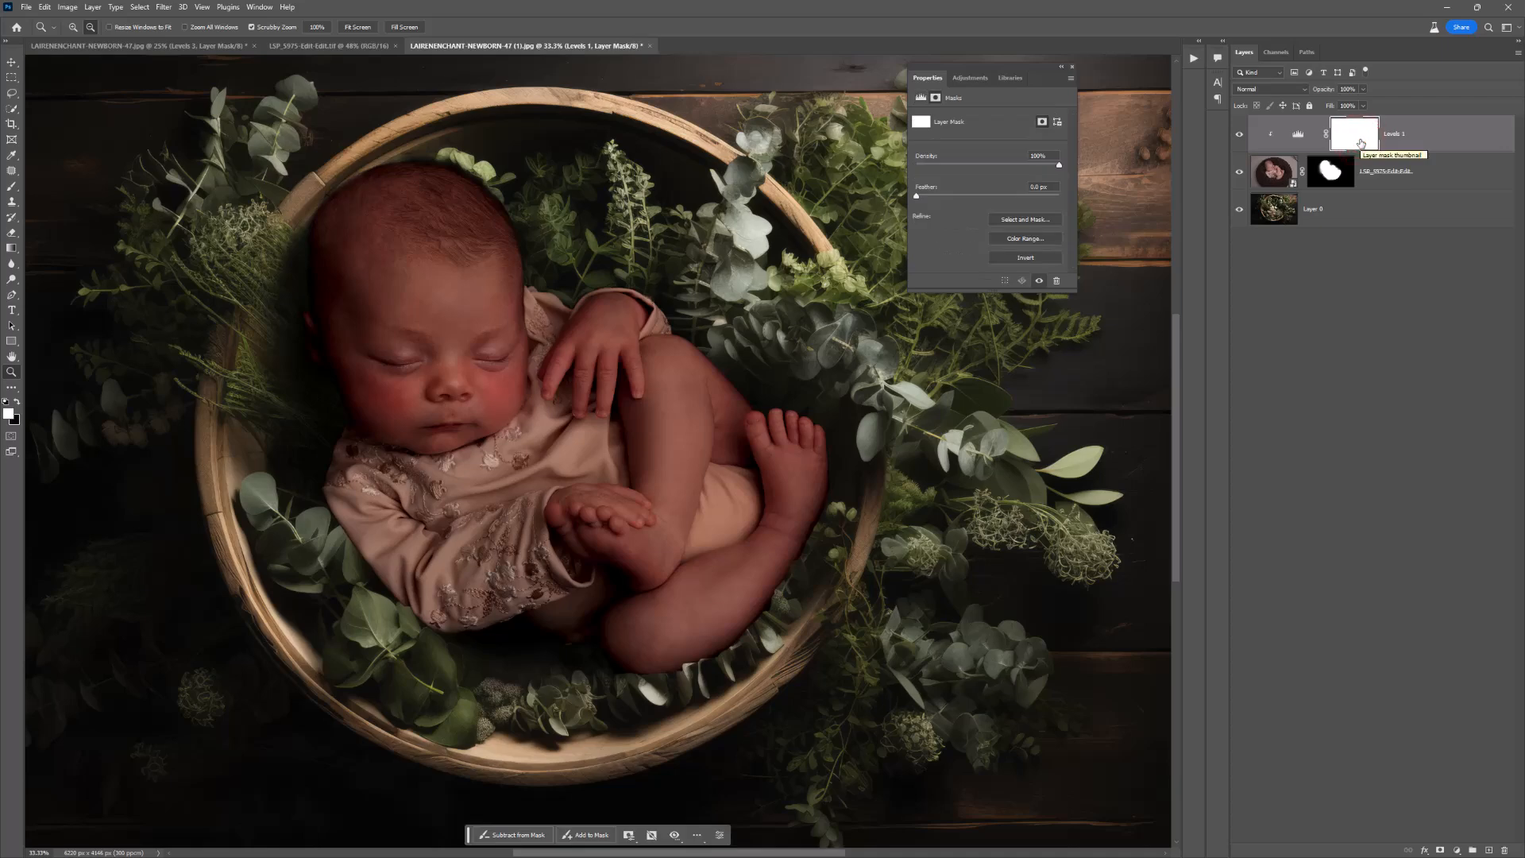
{"action": "key", "text": "ctrl+i"}
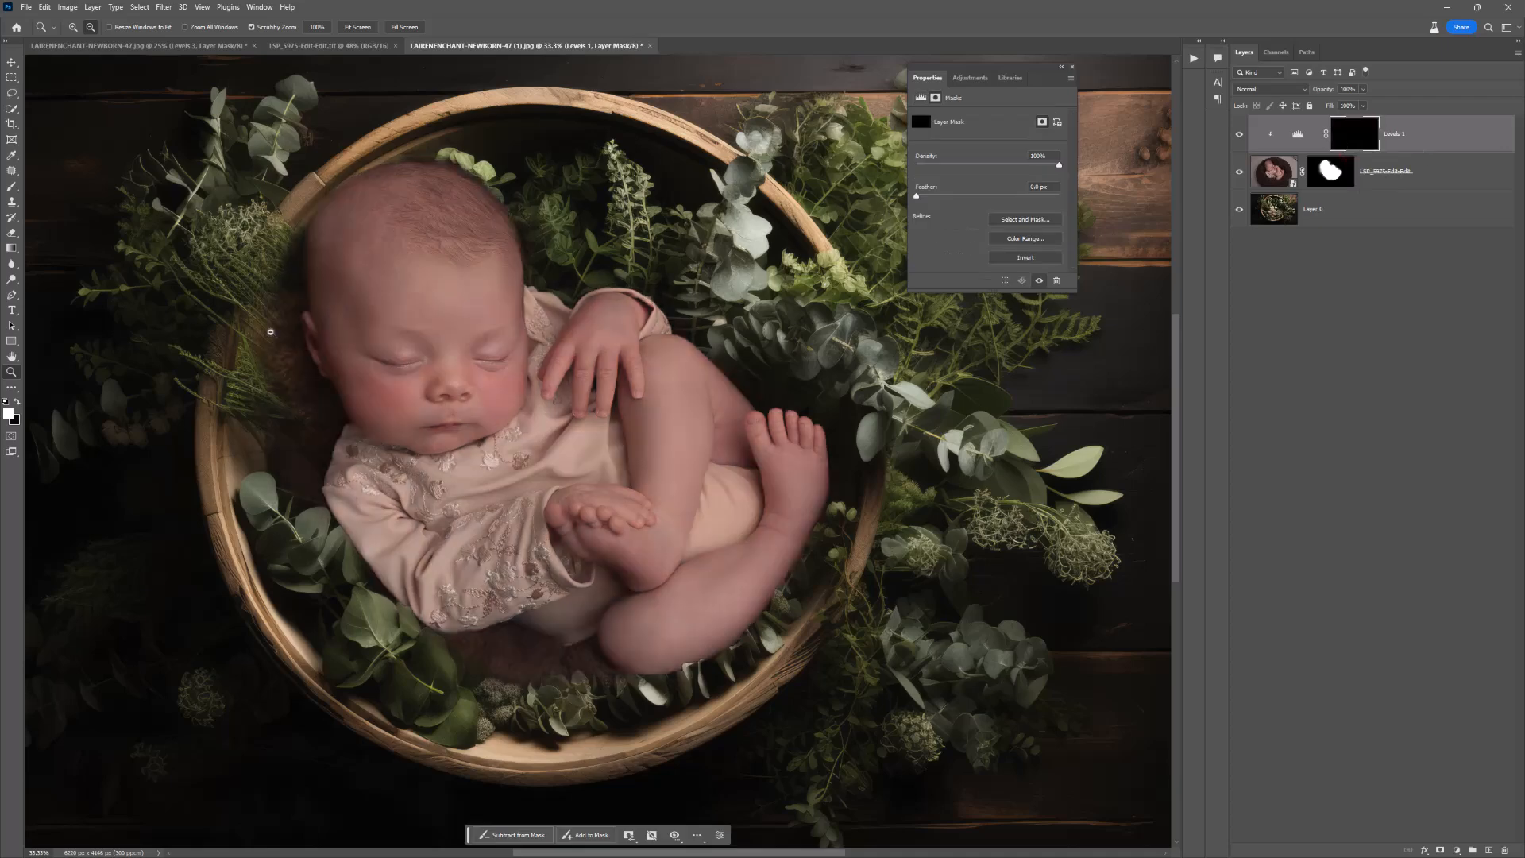
Step: Using a soft 228 px white brush, paint the Levels darkening onto the blanket between the ear and the shoulder
{"action": "left_click", "coordinate": [266, 333]}
{"action": "right_click", "coordinate": [265, 333]}
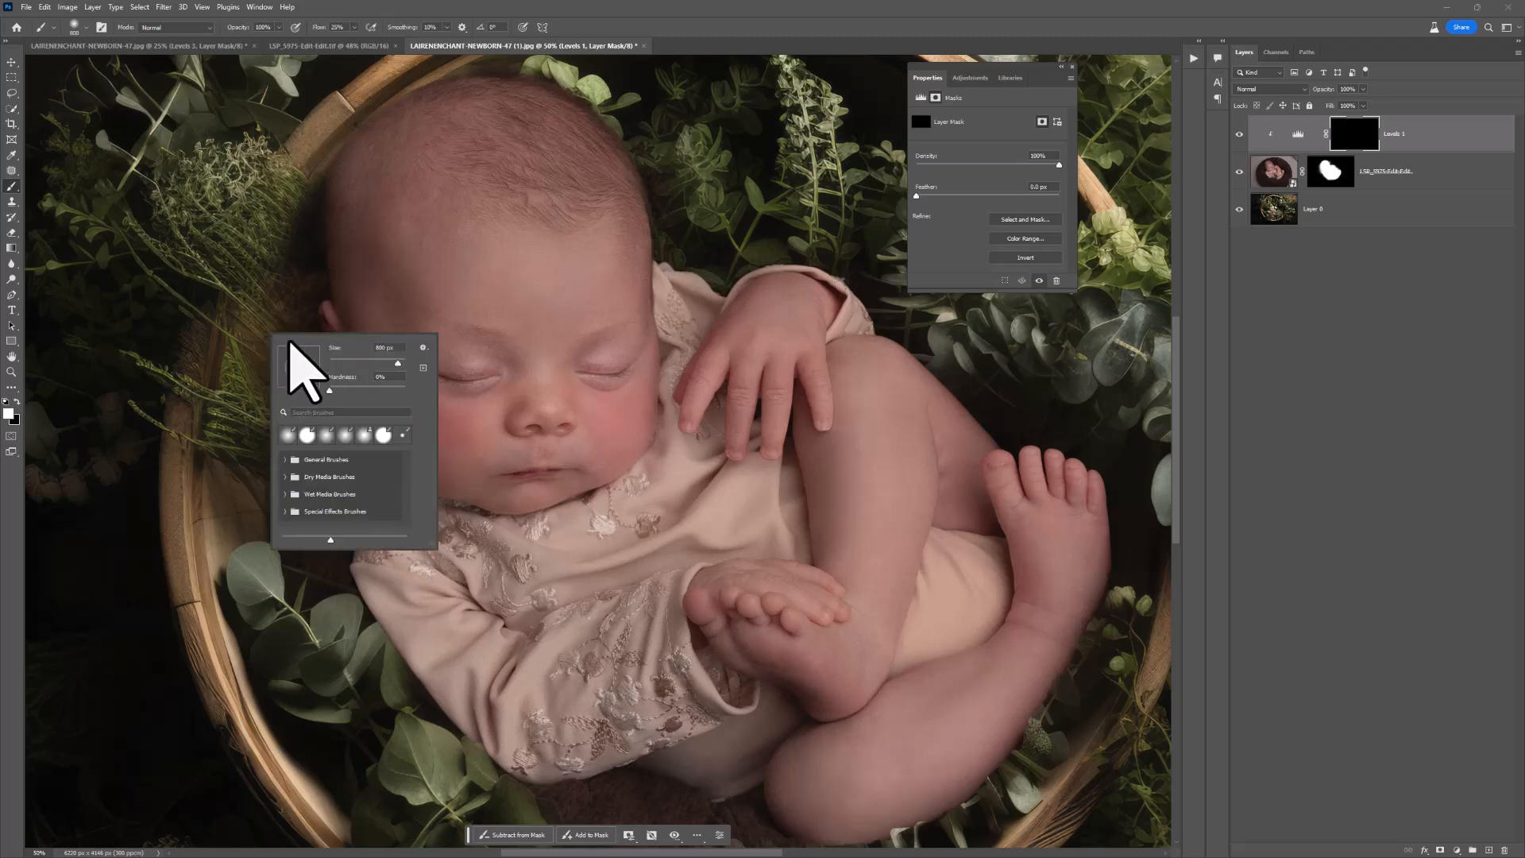
{"action": "left_click_drag", "start_coordinate": [399, 364], "coordinate": [388, 364]}
{"action": "left_click", "coordinate": [290, 312]}
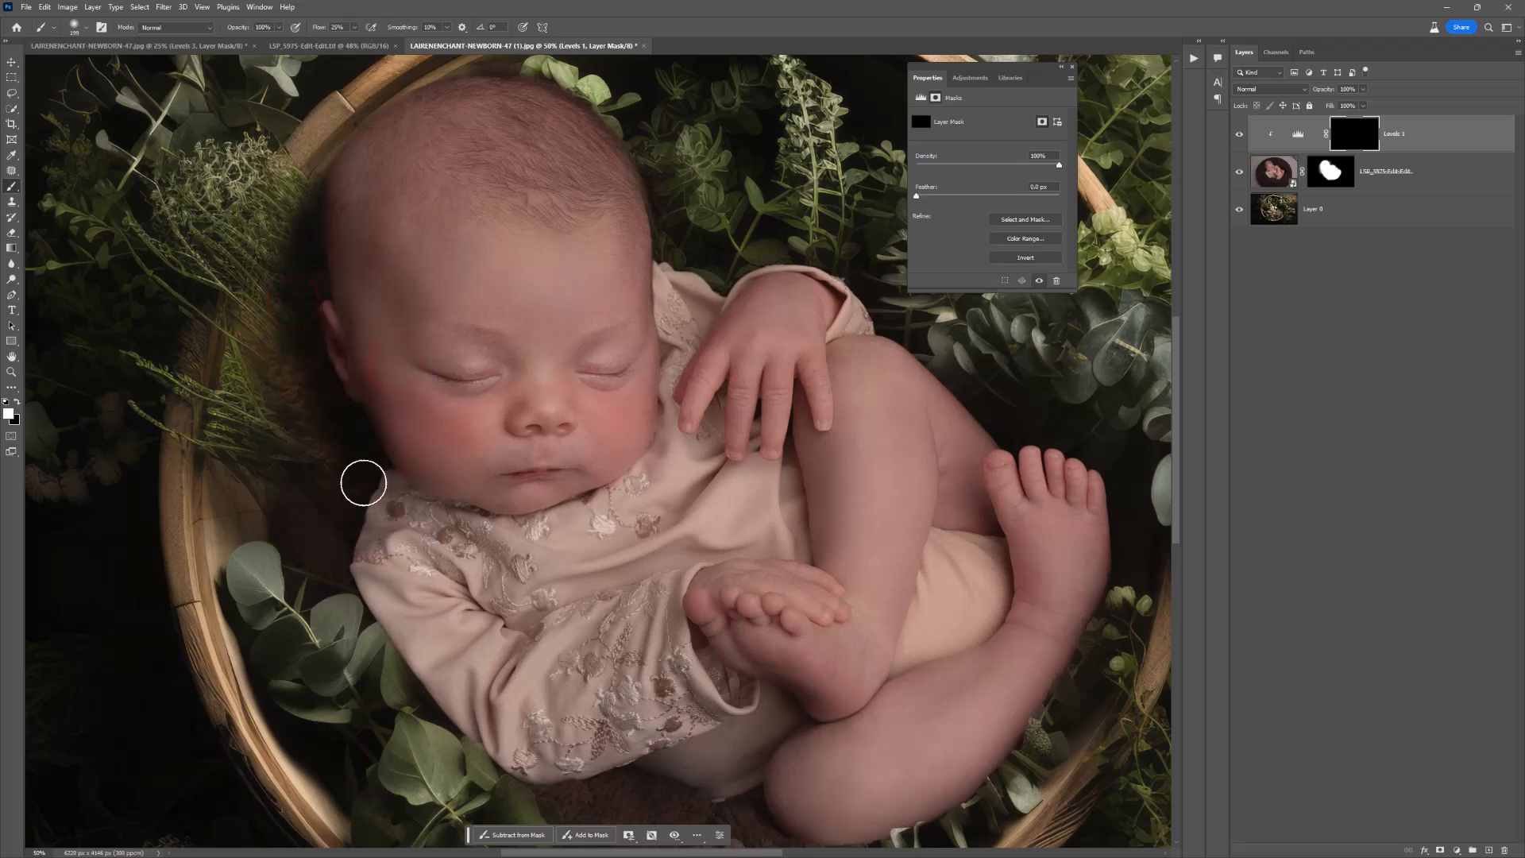
{"action": "right_click", "coordinate": [336, 459]}
{"action": "left_click", "coordinate": [459, 492]}
{"action": "left_click_drag", "start_coordinate": [459, 493], "coordinate": [464, 494]}
{"action": "left_click", "coordinate": [334, 427]}
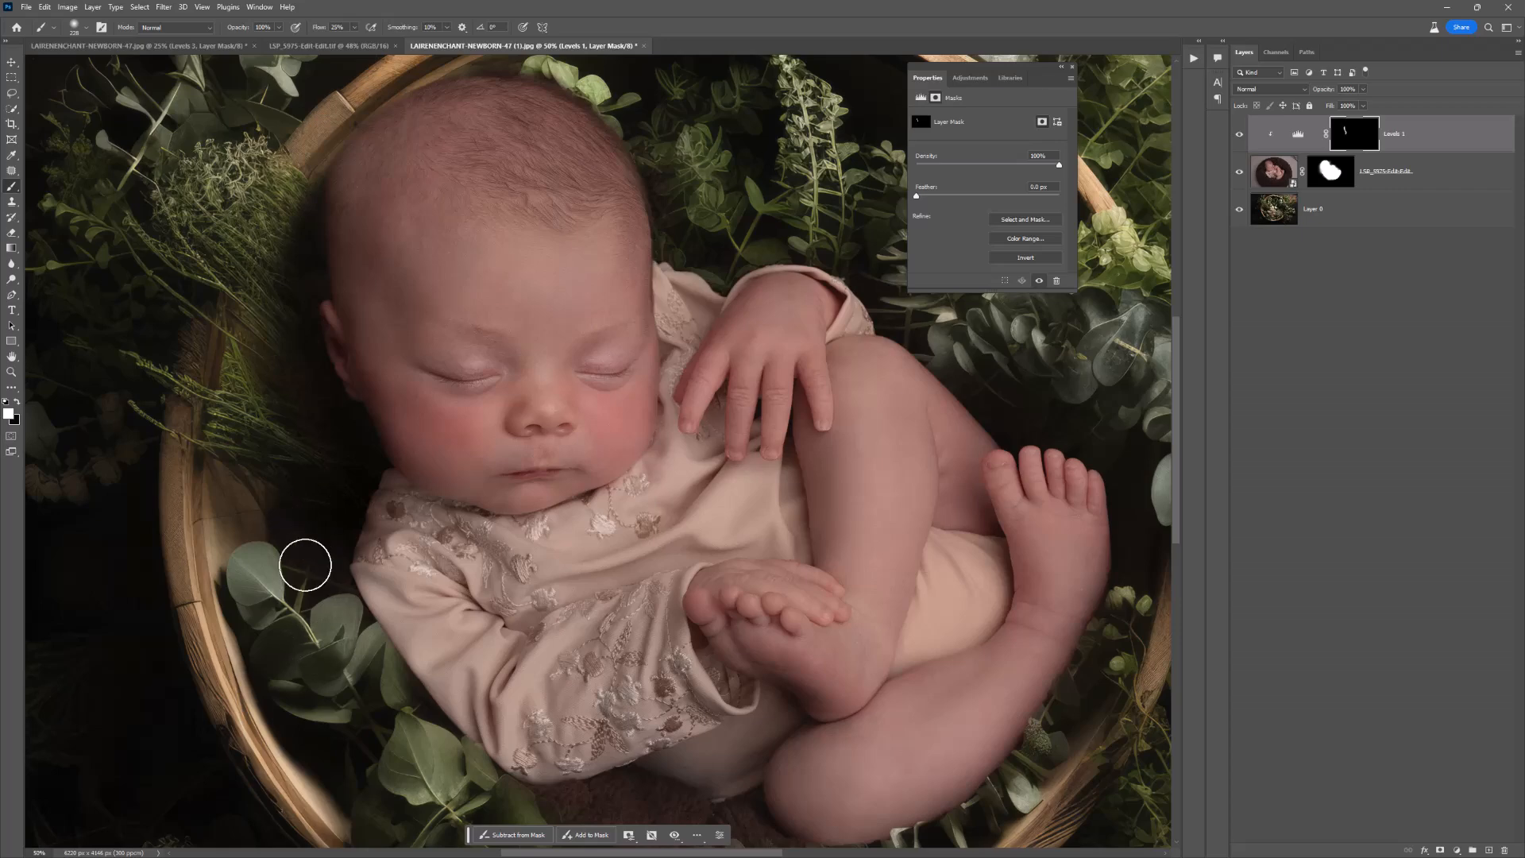
Step: Paint the Levels darkening onto the blanket beneath the sleeve and bent leg, enlarging the soft white brush
{"action": "left_click_drag", "start_coordinate": [517, 639], "coordinate": [360, 384]}
{"action": "mouse_move", "coordinate": [523, 567]}
{"action": "left_mouse_down"}
{"action": "mouse_move", "coordinate": [391, 558]}
{"action": "mouse_move", "coordinate": [480, 545]}
{"action": "mouse_move", "coordinate": [397, 541]}
{"action": "mouse_move", "coordinate": [398, 595]}
{"action": "mouse_move", "coordinate": [575, 599]}
{"action": "mouse_move", "coordinate": [599, 568]}
{"action": "mouse_move", "coordinate": [505, 549]}
{"action": "mouse_move", "coordinate": [587, 577]}
{"action": "left_mouse_up"}
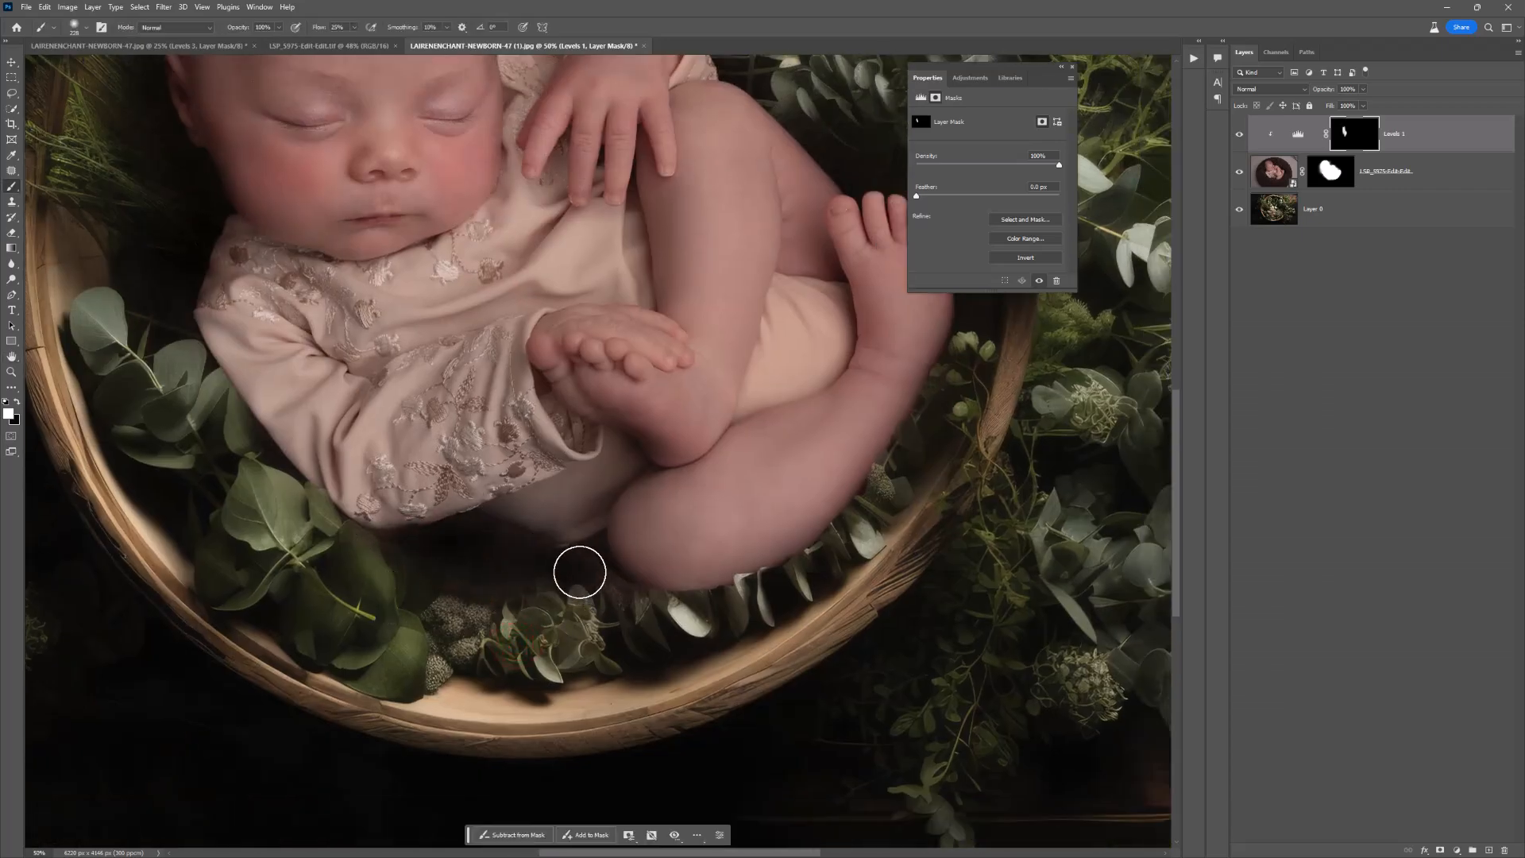
{"action": "right_click", "coordinate": [497, 580]}
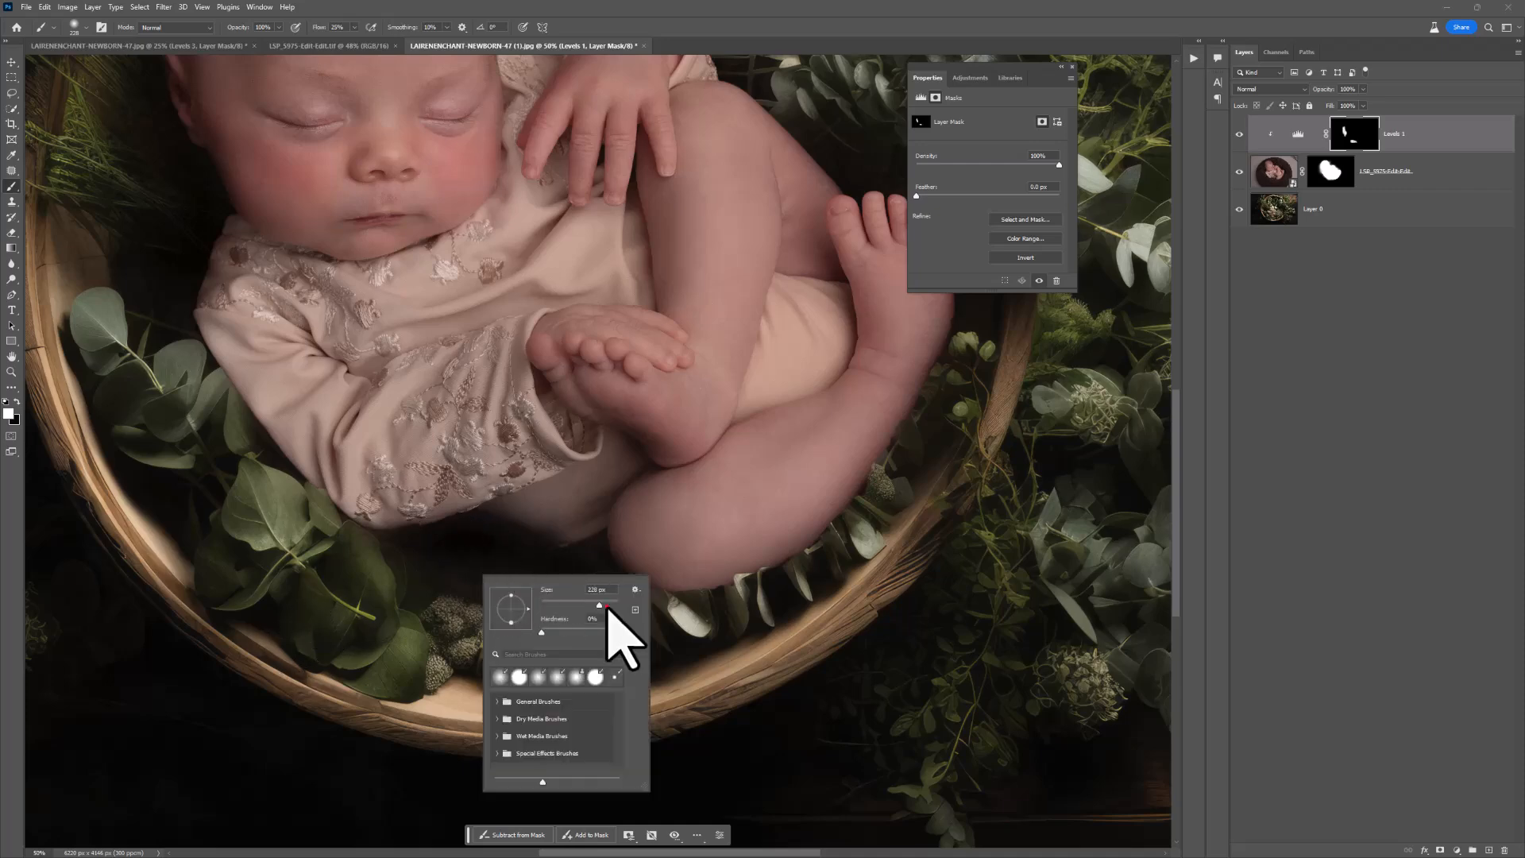
{"action": "left_click", "coordinate": [609, 606]}
{"action": "left_click", "coordinate": [551, 538]}
{"action": "left_click", "coordinate": [548, 533]}
{"action": "left_click", "coordinate": [508, 533]}
{"action": "left_click", "coordinate": [579, 553]}
{"action": "left_click", "coordinate": [601, 568]}
{"action": "left_click", "coordinate": [640, 585]}
{"action": "left_click", "coordinate": [539, 567]}
{"action": "left_click", "coordinate": [477, 604]}
Step: Paint white on the Levels mask around the foot and the outer edge of the legs
{"action": "left_click_drag", "start_coordinate": [648, 289], "coordinate": [376, 565]}
{"action": "left_click", "coordinate": [611, 423]}
{"action": "left_click", "coordinate": [702, 483]}
{"action": "left_click", "coordinate": [714, 612]}
{"action": "left_click", "coordinate": [627, 772]}
{"action": "left_click_drag", "start_coordinate": [559, 330], "coordinate": [688, 446]}
{"action": "left_click", "coordinate": [630, 460]}
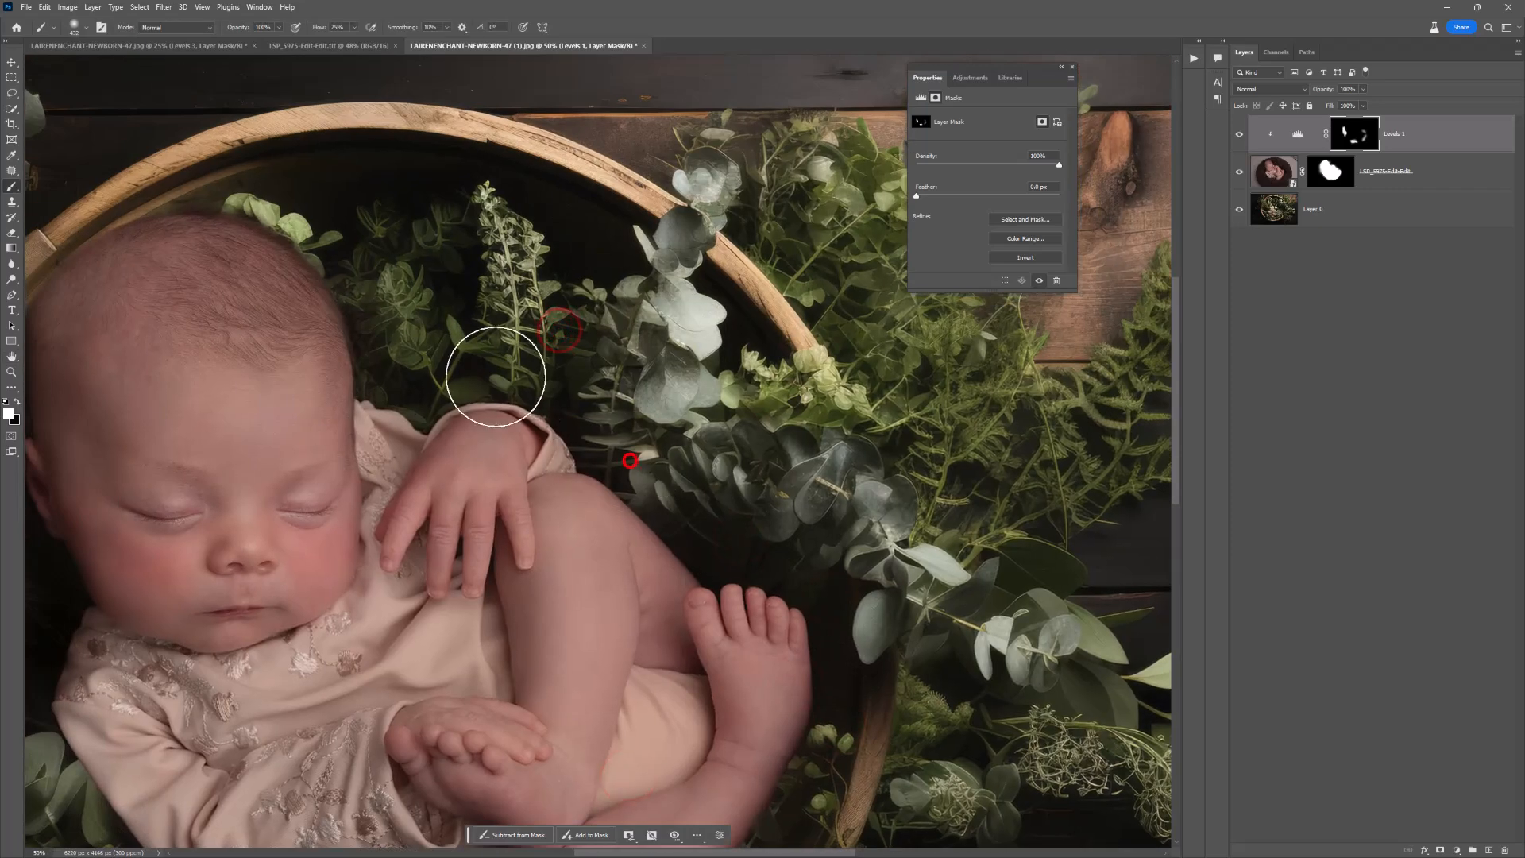
Step: Extend the Levels darkening above the hand and around the head, and clear spill from the head's edge with black
{"action": "left_click", "coordinate": [397, 332]}
{"action": "left_click_drag", "start_coordinate": [355, 280], "coordinate": [547, 304]}
{"action": "left_click_drag", "start_coordinate": [448, 233], "coordinate": [232, 299]}
{"action": "mouse_move", "coordinate": [319, 239]}
{"action": "left_mouse_down"}
{"action": "mouse_move", "coordinate": [151, 373]}
{"action": "mouse_move", "coordinate": [163, 493]}
{"action": "left_mouse_up"}
{"action": "left_click_drag", "start_coordinate": [207, 334], "coordinate": [165, 540]}
{"action": "key", "text": "x"}
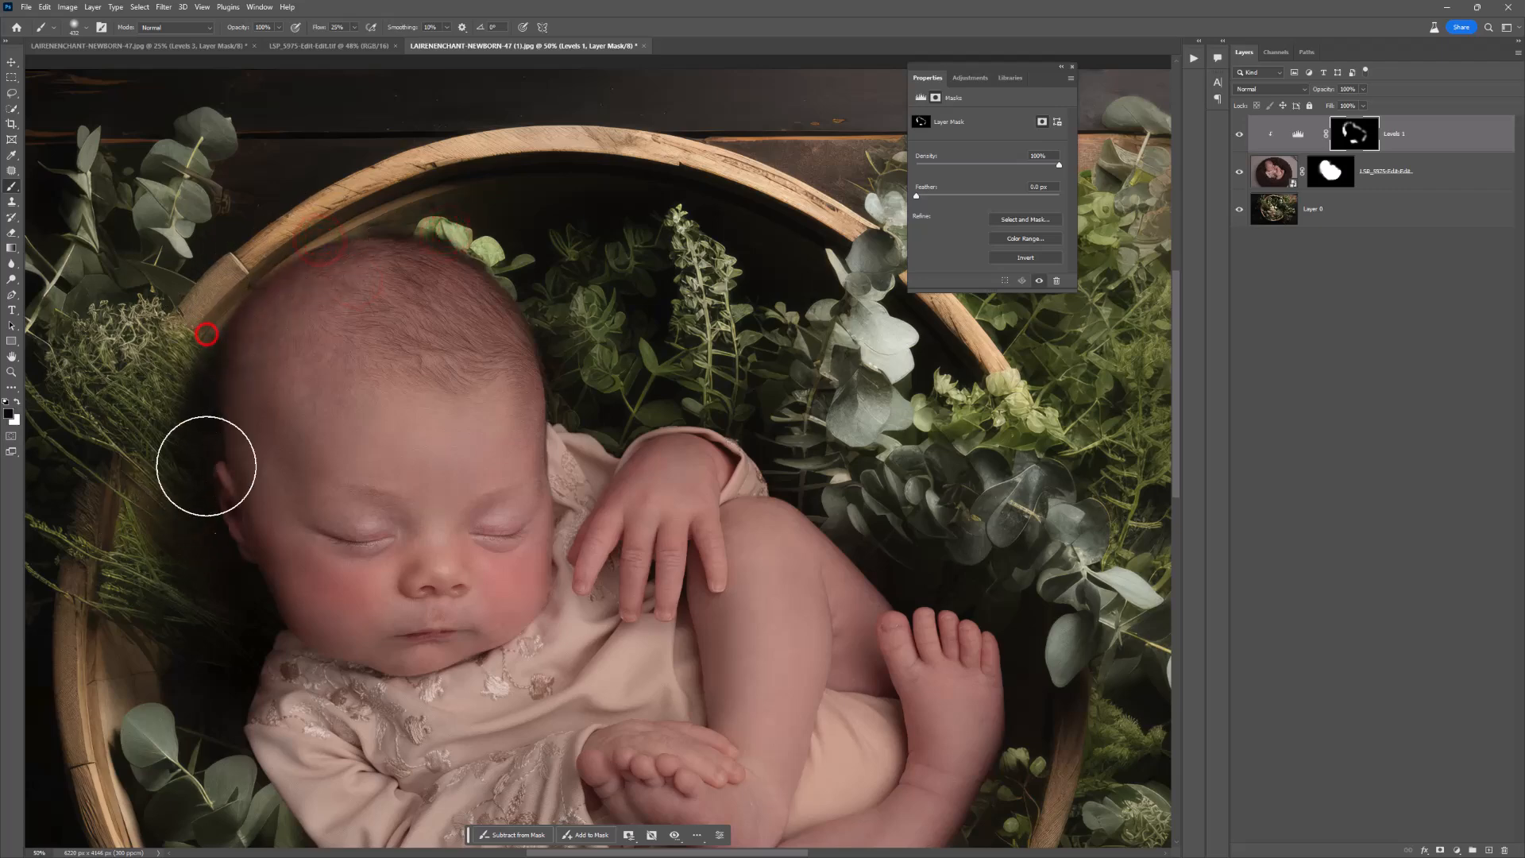
{"action": "left_click_drag", "start_coordinate": [308, 286], "coordinate": [246, 386]}
Step: Set the clipped Levels layer's blend mode to Luminosity
{"action": "key", "text": "space"}
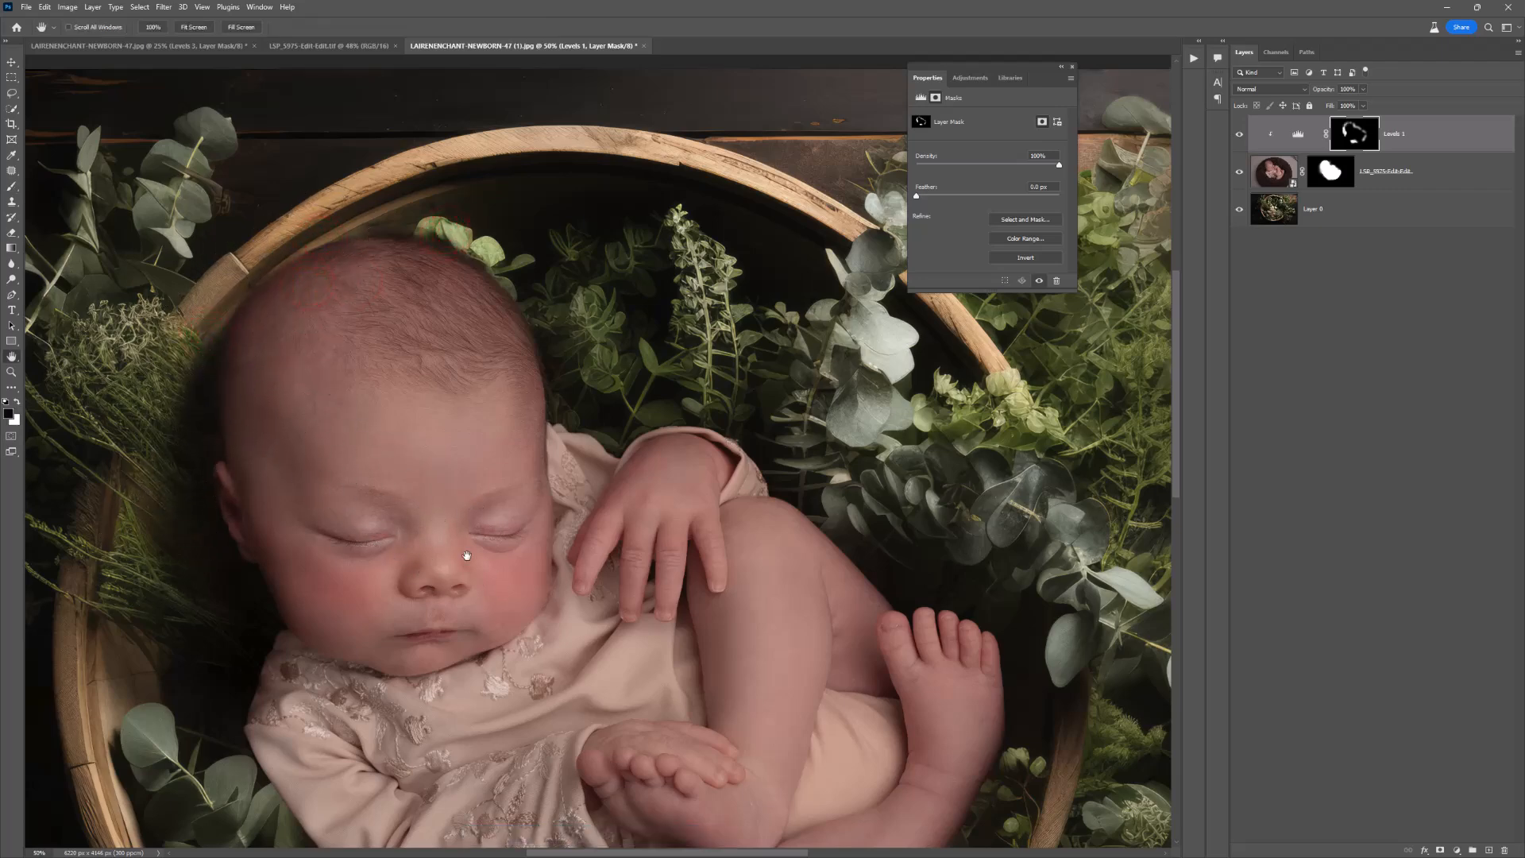
{"action": "left_click_drag", "start_coordinate": [467, 555], "coordinate": [530, 454]}
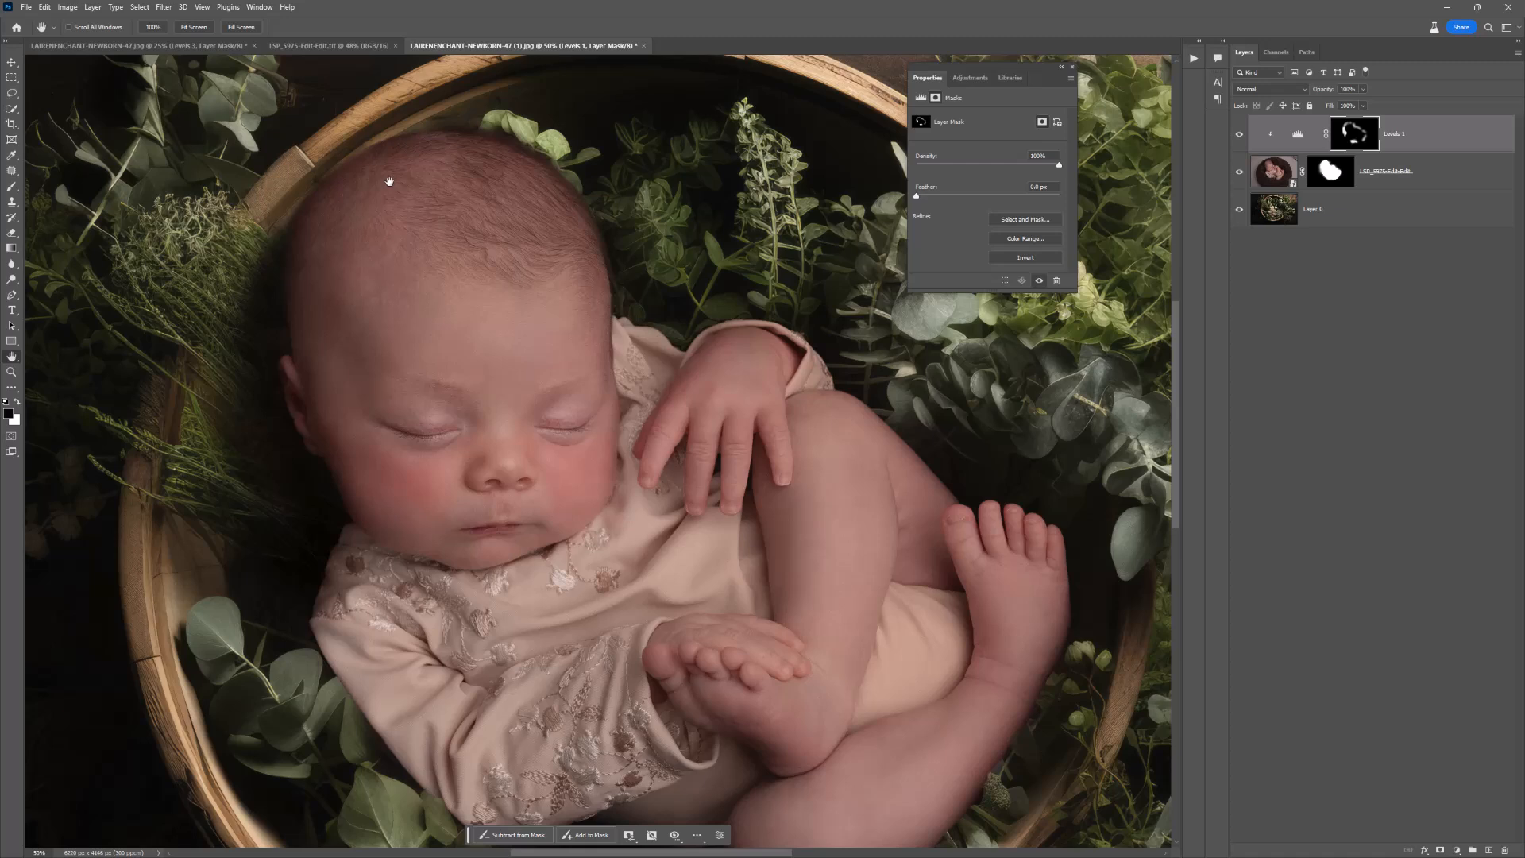
{"action": "left_click", "coordinate": [1257, 89]}
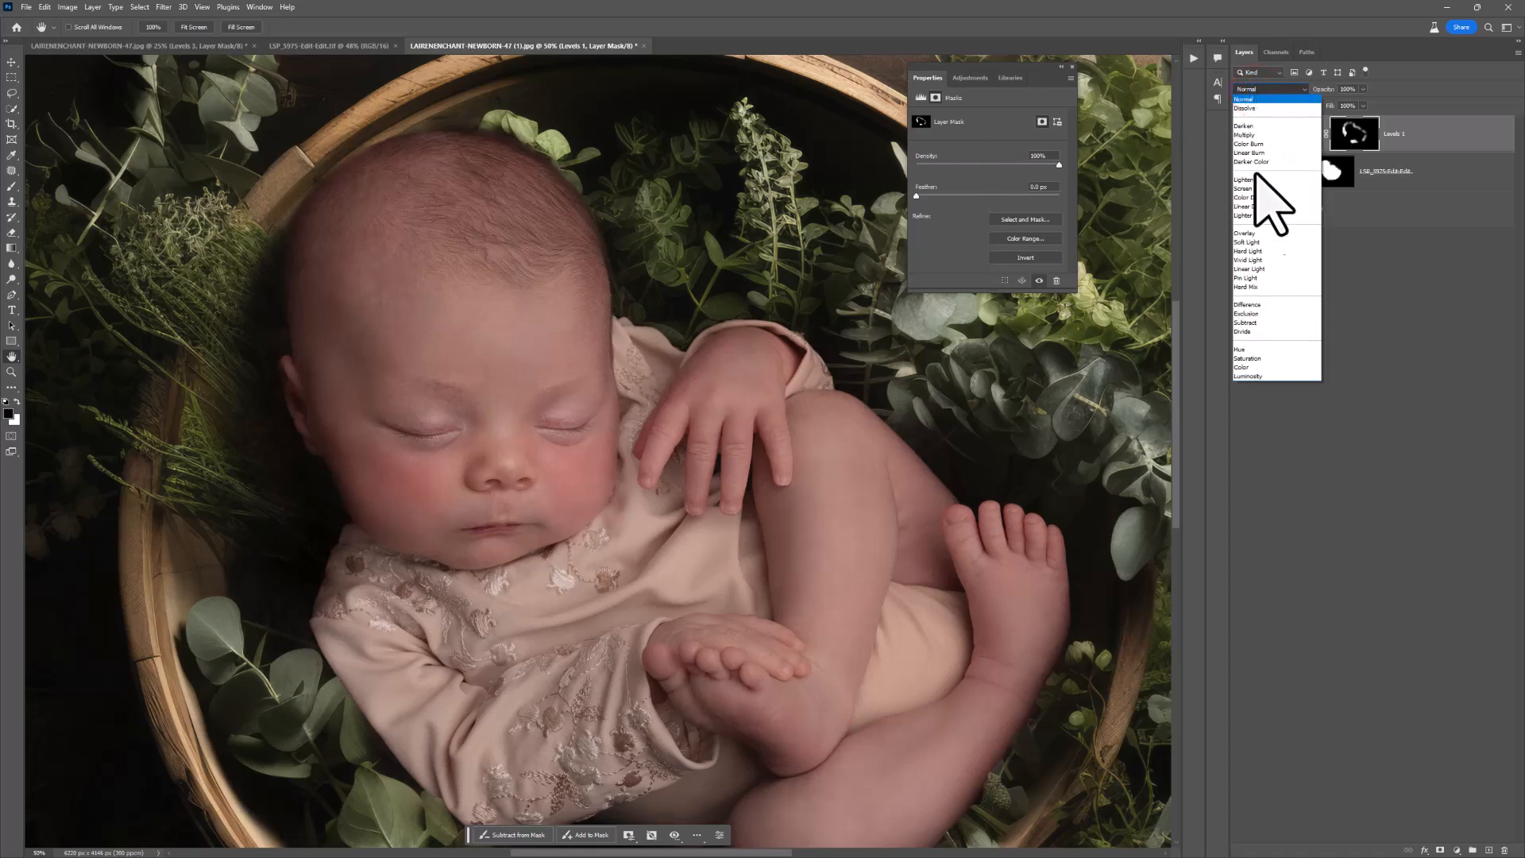
{"action": "left_click", "coordinate": [1255, 376]}
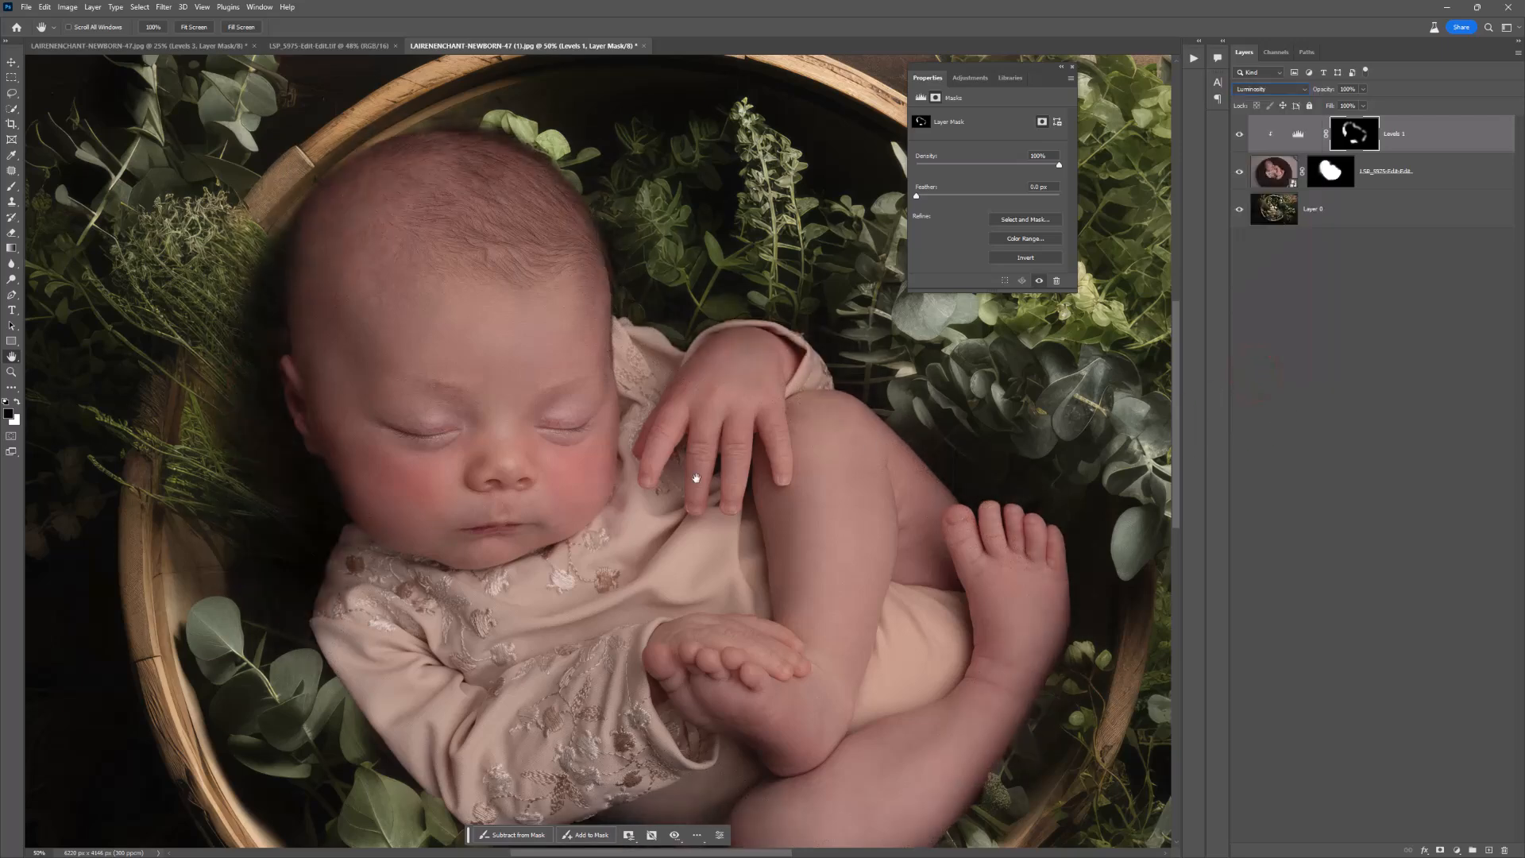
Step: Target the newborn layer's mask and brush black over the leftover blanket between the ear and the shoulder
{"action": "left_click", "coordinate": [1333, 173]}
{"action": "left_click", "coordinate": [1362, 141]}
{"action": "left_click", "coordinate": [1339, 172]}
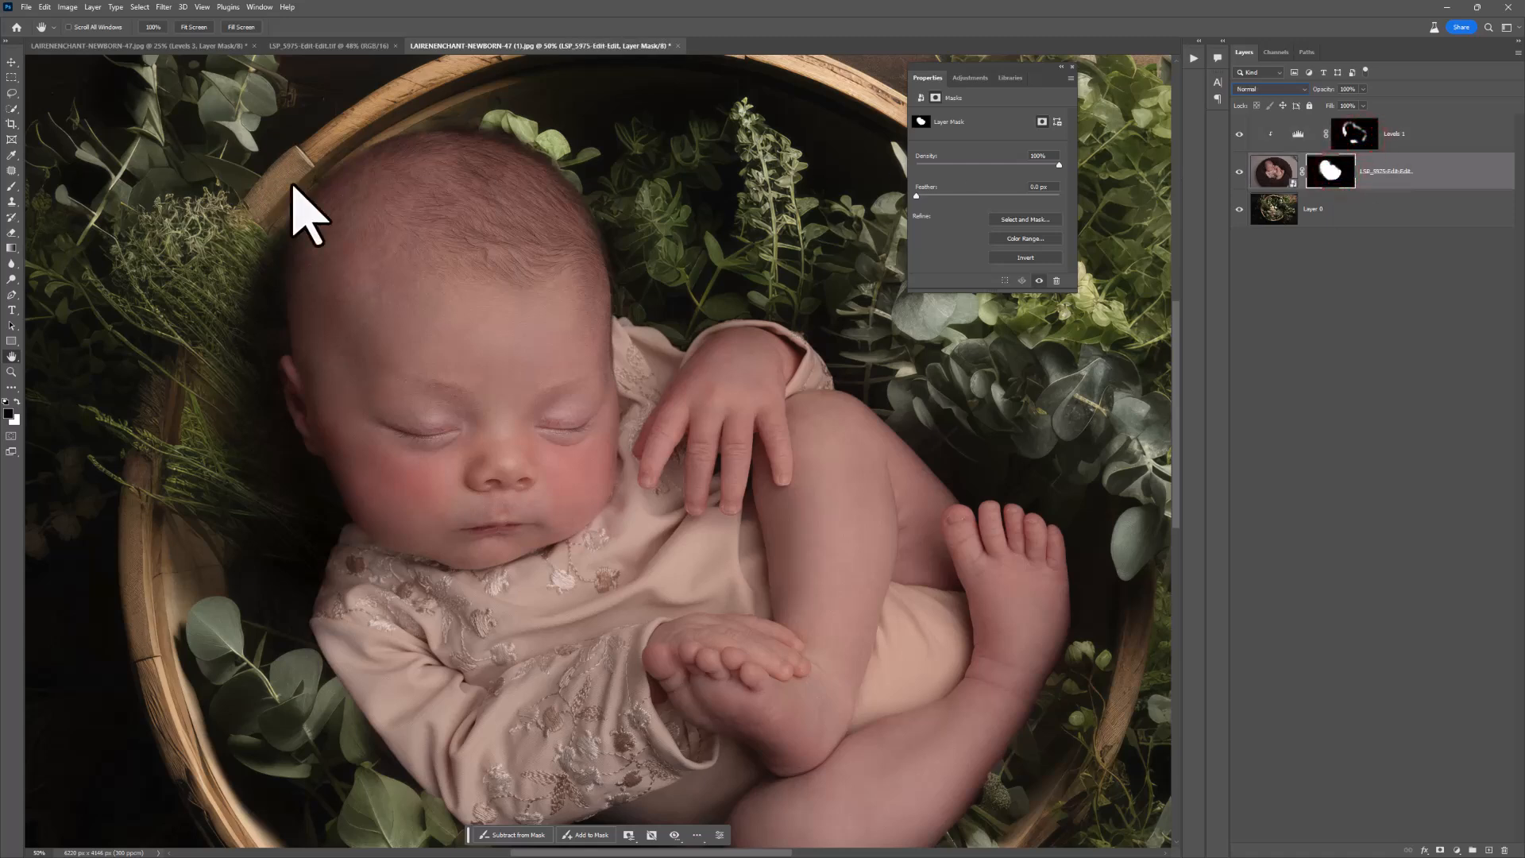
{"action": "left_click", "coordinate": [12, 186]}
{"action": "mouse_move", "coordinate": [228, 409]}
{"action": "left_mouse_down"}
{"action": "mouse_move", "coordinate": [224, 479]}
{"action": "mouse_move", "coordinate": [228, 414]}
{"action": "mouse_move", "coordinate": [214, 475]}
{"action": "mouse_move", "coordinate": [200, 444]}
{"action": "mouse_move", "coordinate": [253, 304]}
{"action": "mouse_move", "coordinate": [193, 518]}
{"action": "mouse_move", "coordinate": [227, 586]}
{"action": "mouse_move", "coordinate": [323, 668]}
{"action": "mouse_move", "coordinate": [464, 702]}
{"action": "mouse_move", "coordinate": [403, 493]}
{"action": "left_mouse_up"}
Step: Paint white with a smaller soft brush on the newborn layer's mask along the foot and lower leg edge
{"action": "key", "text": "x"}
{"action": "key", "text": "space"}
{"action": "left_click_drag", "start_coordinate": [721, 543], "coordinate": [543, 616]}
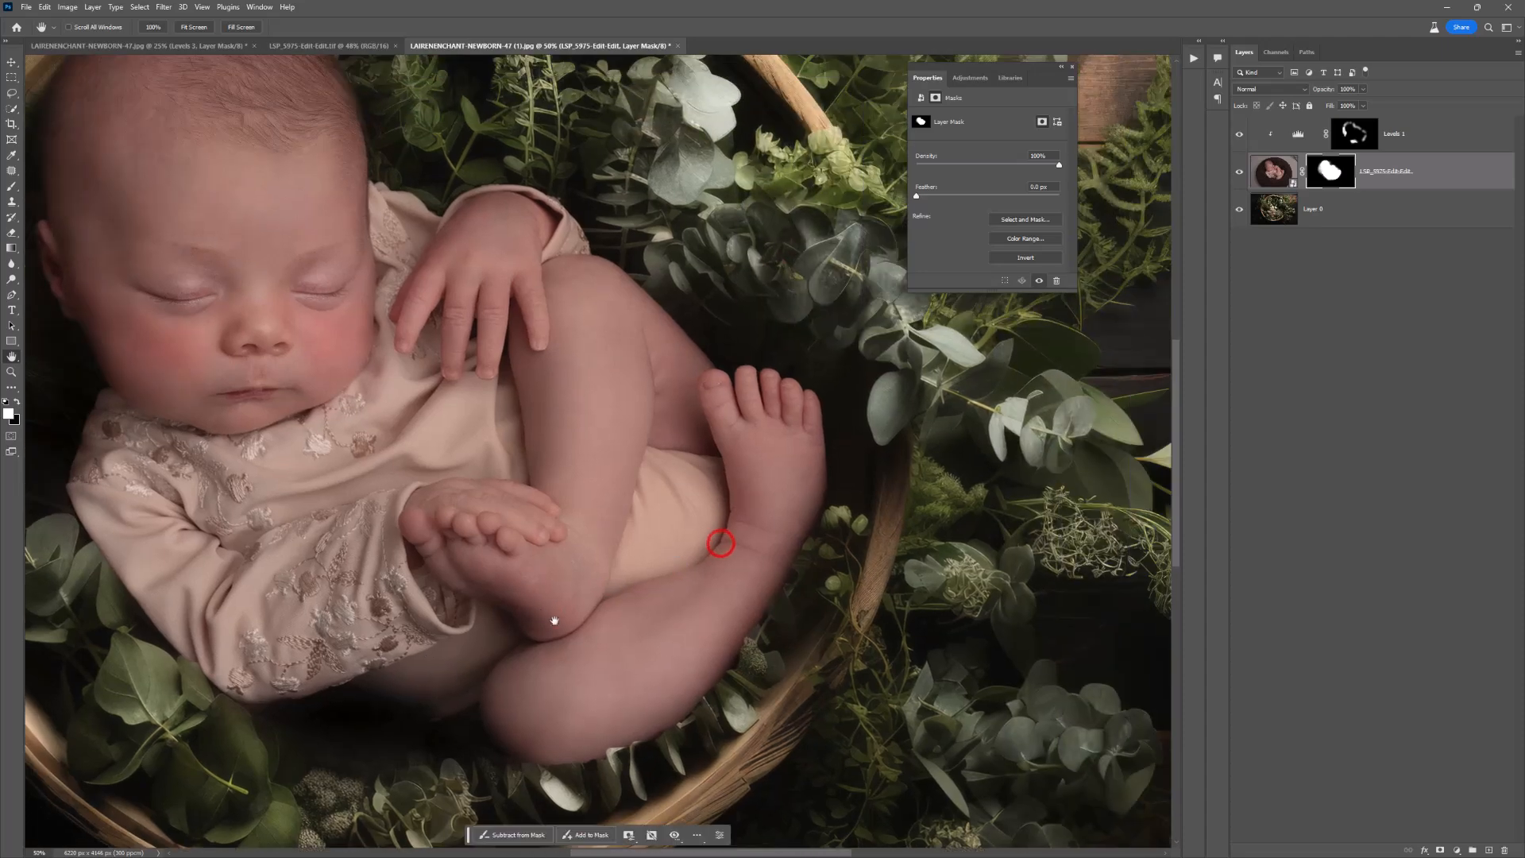
{"action": "left_click_drag", "start_coordinate": [630, 651], "coordinate": [683, 572]}
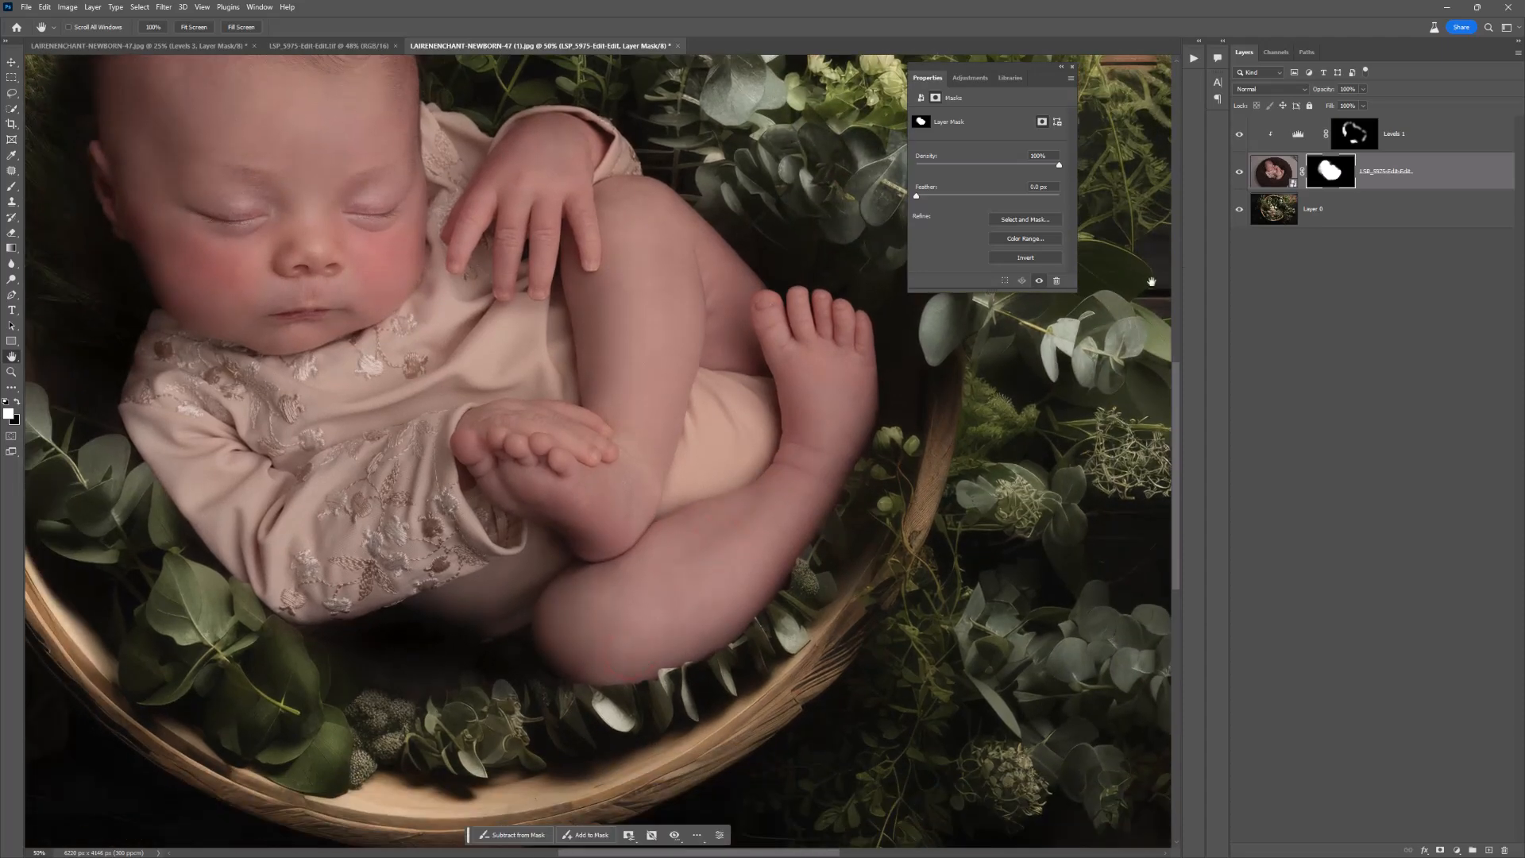
{"action": "right_click", "coordinate": [963, 342]}
{"action": "left_click", "coordinate": [1083, 371]}
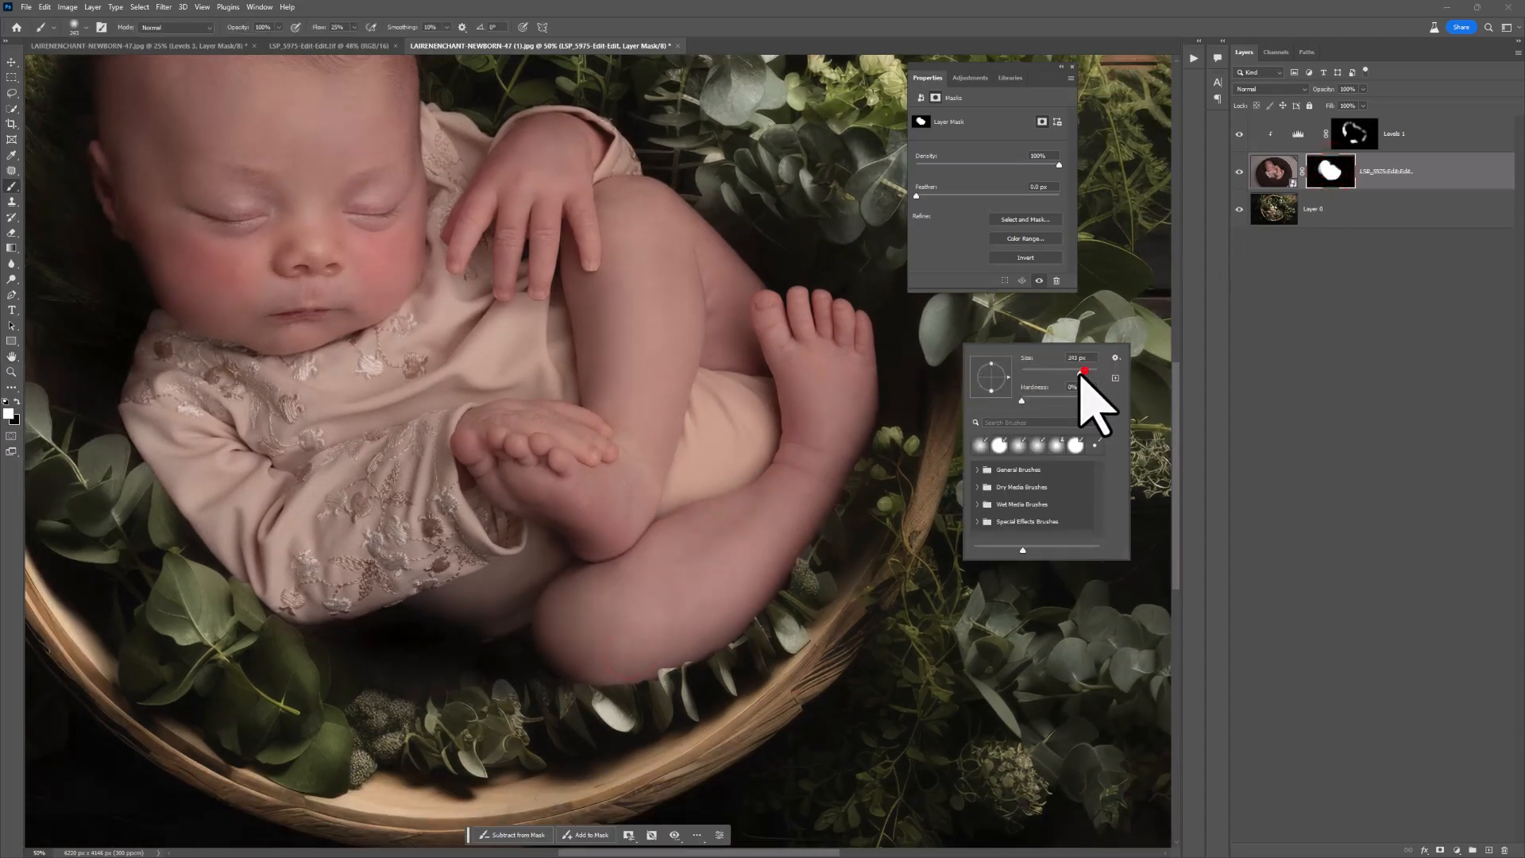
{"action": "left_click_drag", "start_coordinate": [1083, 371], "coordinate": [1076, 371]}
{"action": "left_click", "coordinate": [857, 406]}
{"action": "mouse_move", "coordinate": [866, 415]}
{"action": "left_mouse_down"}
{"action": "mouse_move", "coordinate": [878, 345]}
{"action": "mouse_move", "coordinate": [849, 449]}
{"action": "left_mouse_up"}
{"action": "mouse_move", "coordinate": [827, 498]}
{"action": "left_mouse_down"}
{"action": "mouse_move", "coordinate": [775, 582]}
{"action": "mouse_move", "coordinate": [691, 646]}
{"action": "mouse_move", "coordinate": [806, 541]}
{"action": "left_mouse_up"}
{"action": "left_click_drag", "start_coordinate": [820, 528], "coordinate": [660, 640]}
{"action": "left_click", "coordinate": [778, 552]}
{"action": "left_click_drag", "start_coordinate": [627, 661], "coordinate": [556, 666]}
Step: Hide the newborn layer and make the backdrop layer active, focusing on the eucalyptus leaves beside the fur
{"action": "key", "text": "space"}
{"action": "left_click_drag", "start_coordinate": [368, 576], "coordinate": [695, 540]}
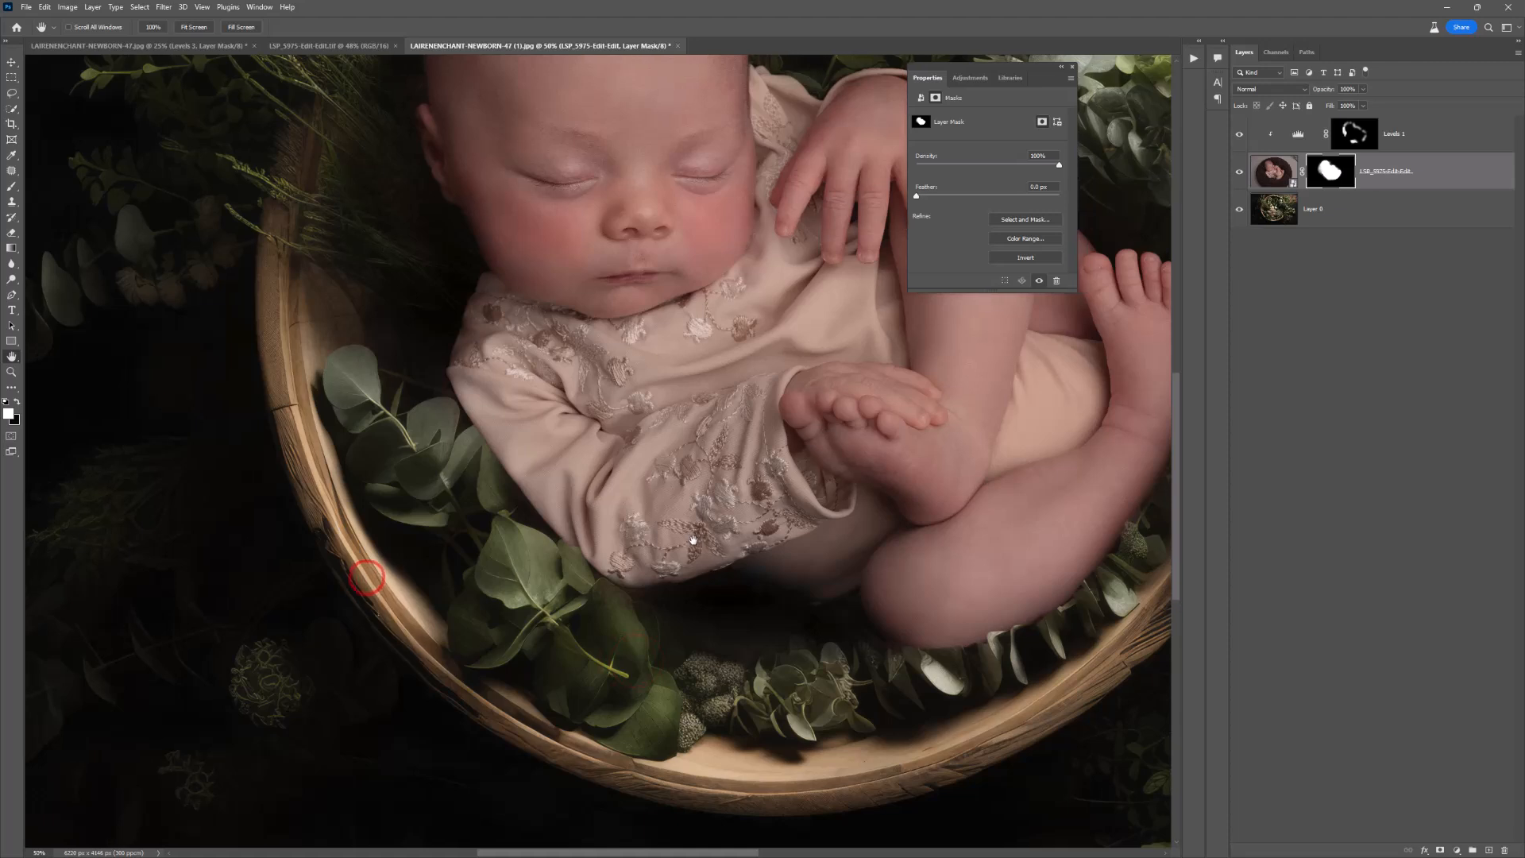
{"action": "key", "text": "ctrl+space"}
{"action": "left_click", "coordinate": [511, 526]}
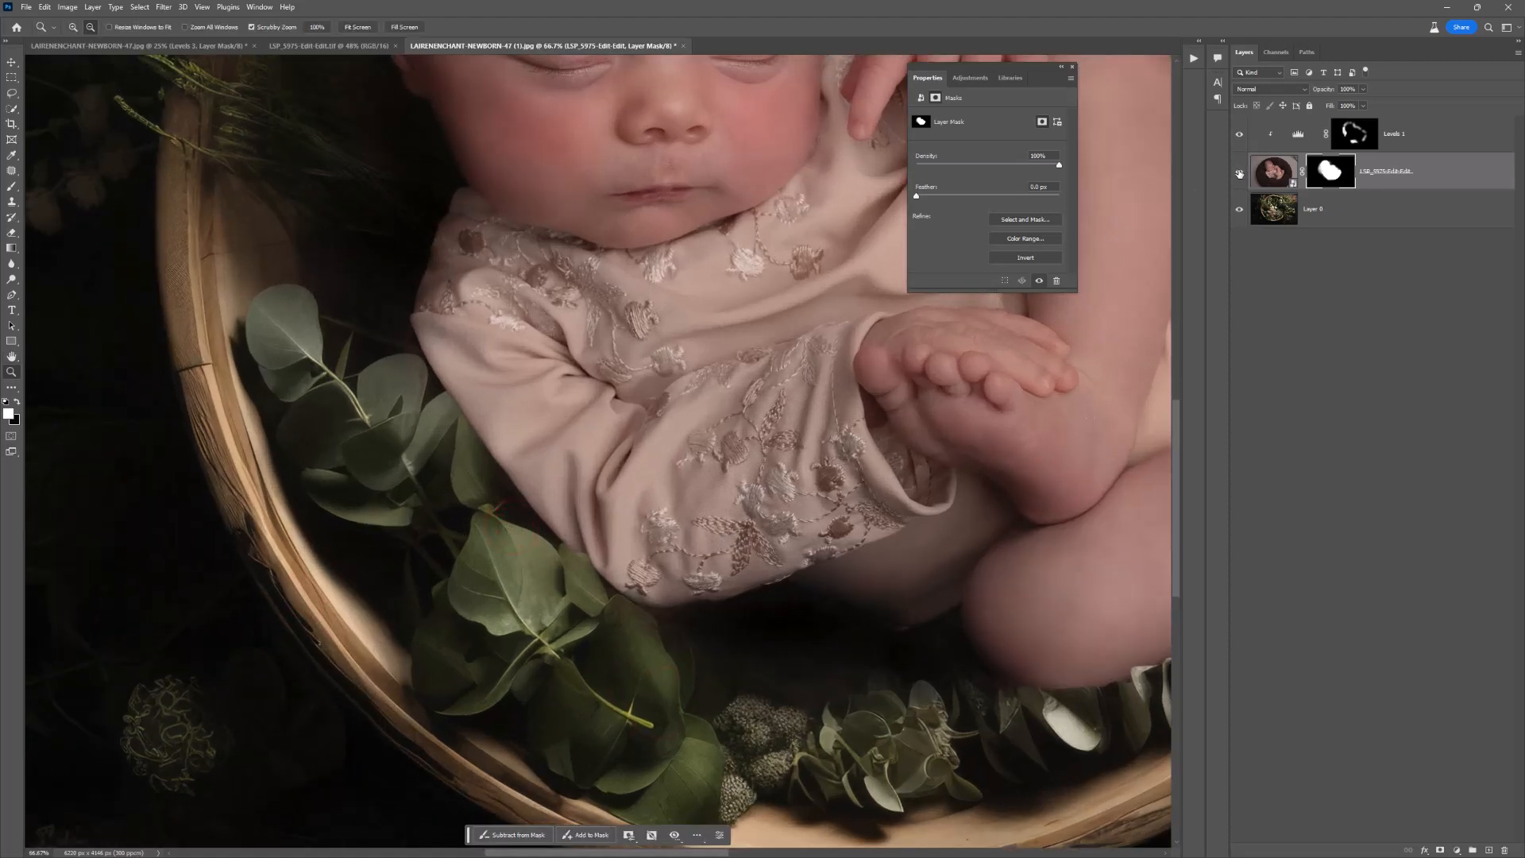
{"action": "left_click", "coordinate": [1239, 173]}
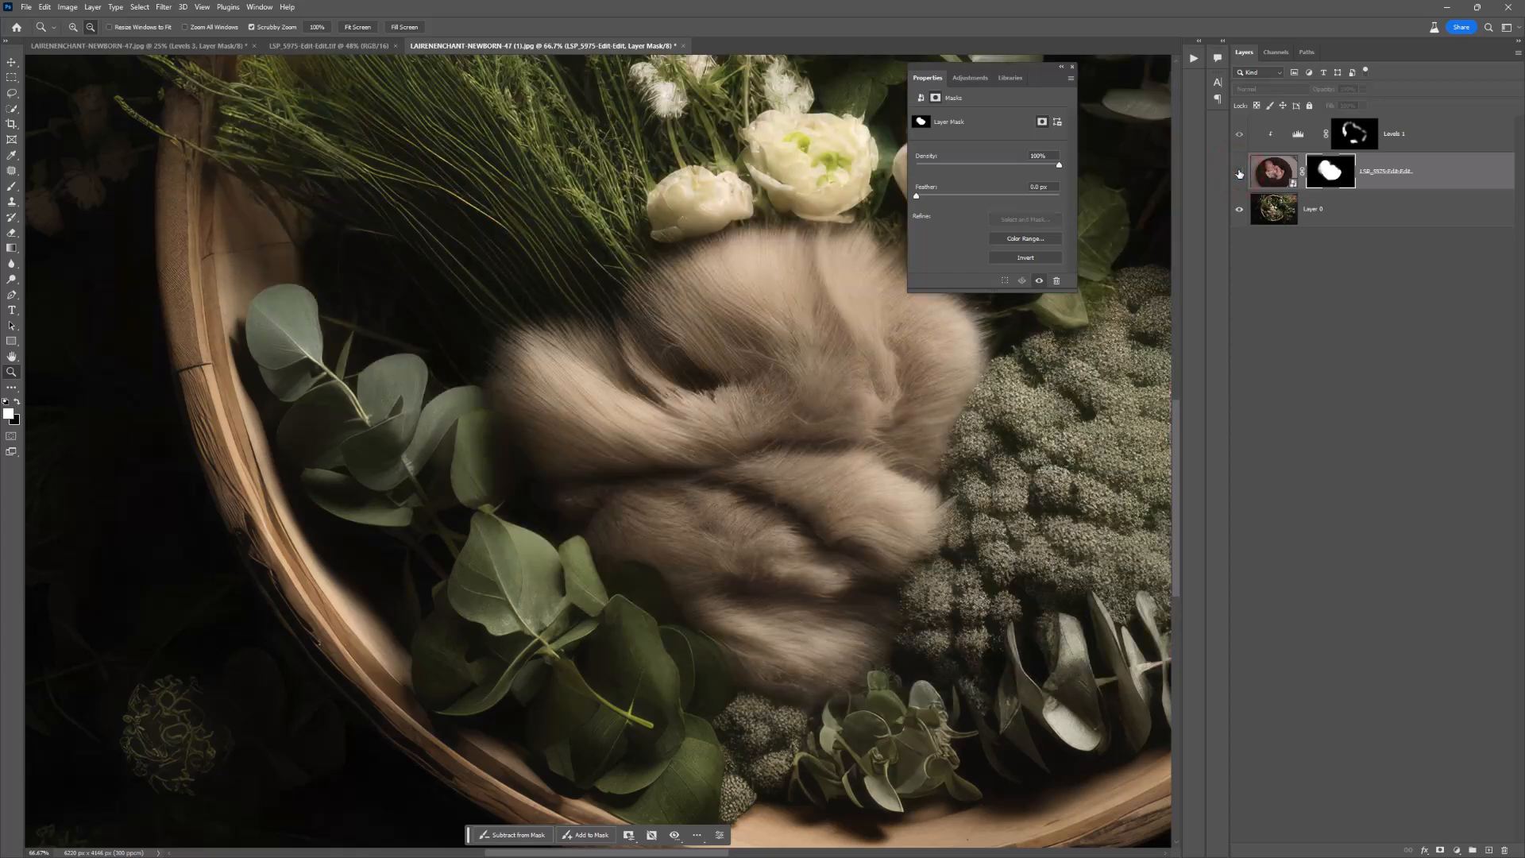
{"action": "left_click", "coordinate": [1310, 209]}
{"action": "left_click", "coordinate": [505, 446]}
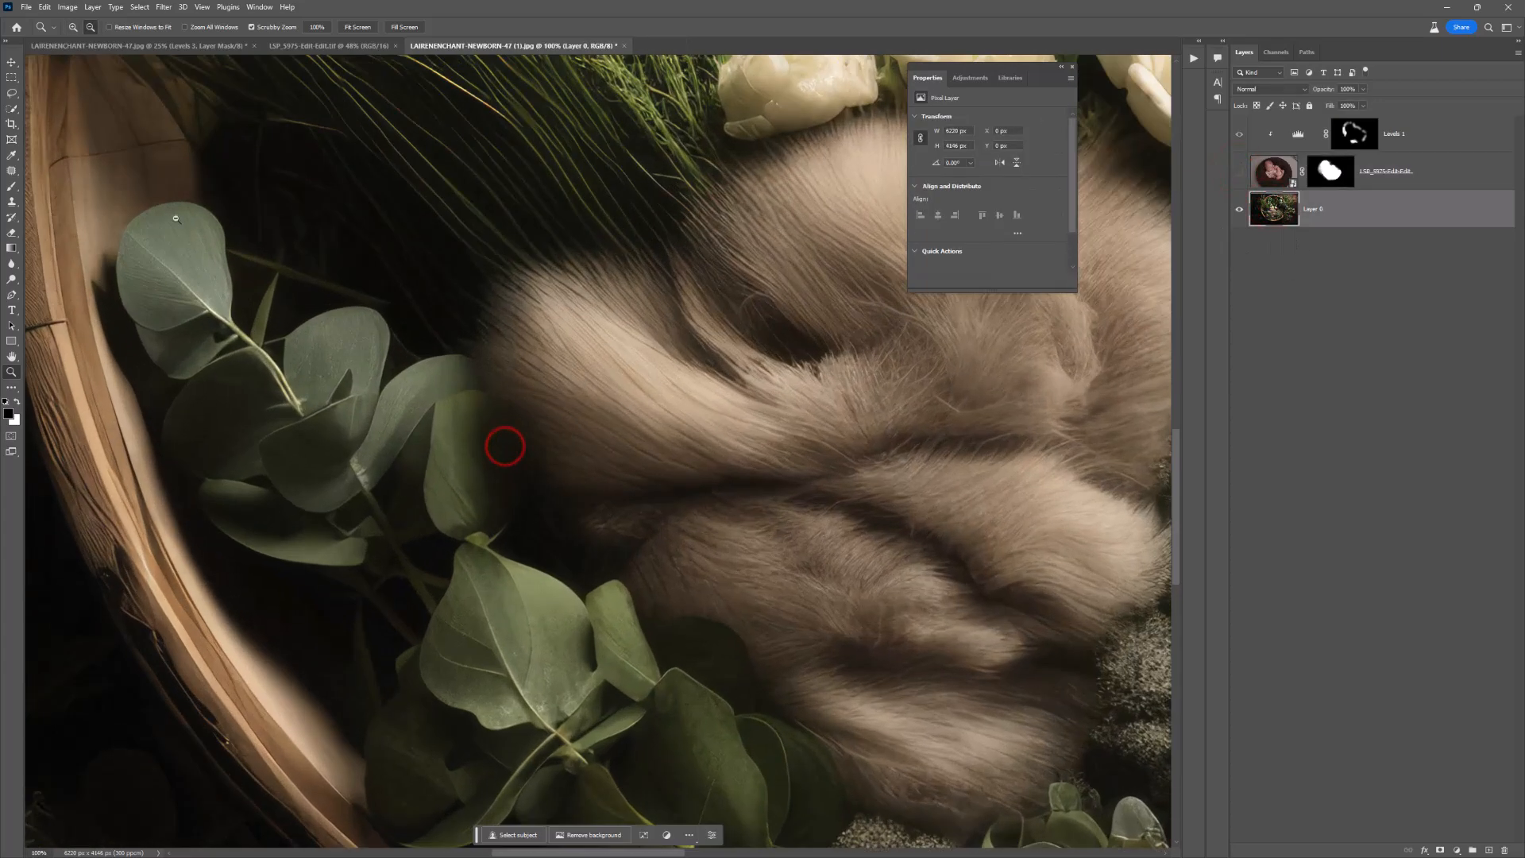
Step: Select the eucalyptus leaves inside the basket with Quick Selection, subtracting the neighbouring fur from the selection
{"action": "left_click", "coordinate": [12, 108]}
{"action": "left_click", "coordinate": [58, 124]}
{"action": "mouse_move", "coordinate": [427, 390]}
{"action": "left_mouse_down"}
{"action": "mouse_move", "coordinate": [459, 392]}
{"action": "mouse_move", "coordinate": [492, 454]}
{"action": "left_mouse_up"}
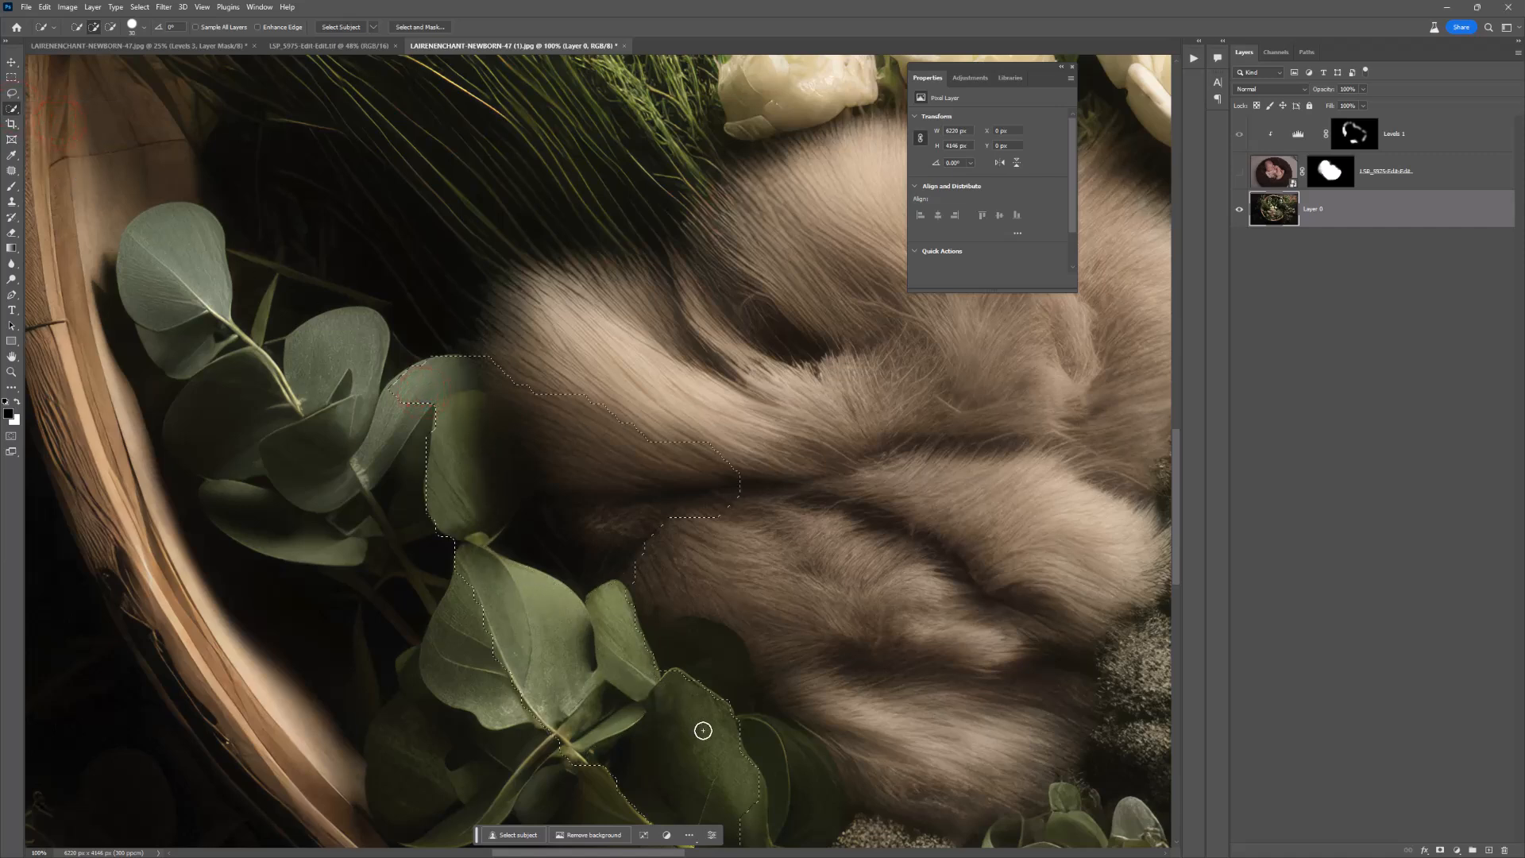
{"action": "left_click_drag", "start_coordinate": [778, 758], "coordinate": [783, 766]}
{"action": "mouse_move", "coordinate": [430, 411]}
{"action": "left_mouse_down"}
{"action": "mouse_move", "coordinate": [367, 446]}
{"action": "mouse_move", "coordinate": [359, 385]}
{"action": "mouse_move", "coordinate": [304, 475]}
{"action": "left_mouse_up"}
{"action": "left_click_drag", "start_coordinate": [397, 590], "coordinate": [418, 525]}
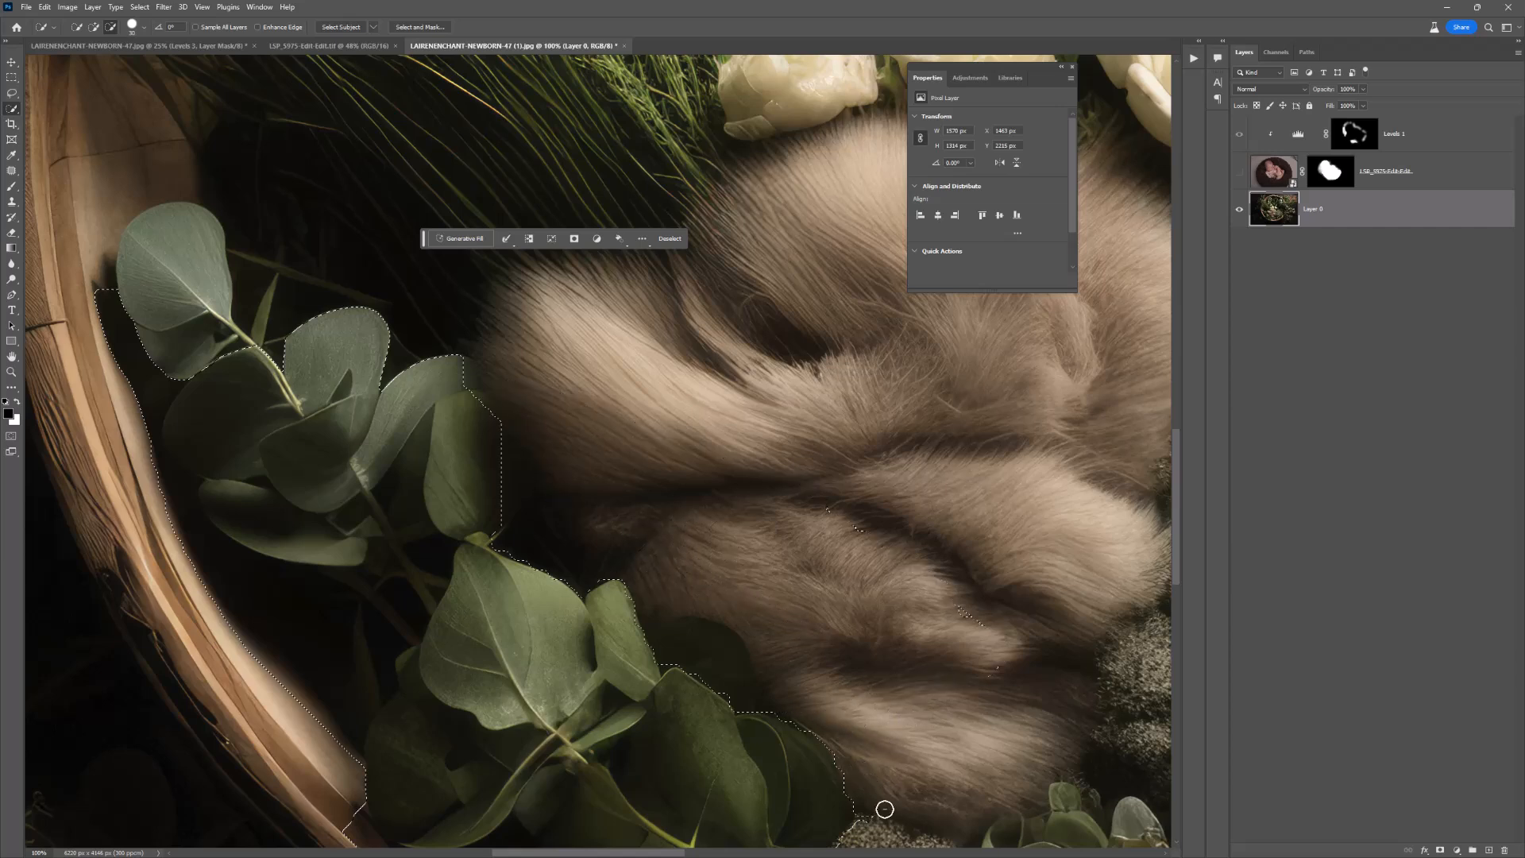
{"action": "left_click_drag", "start_coordinate": [765, 406], "coordinate": [767, 409]}
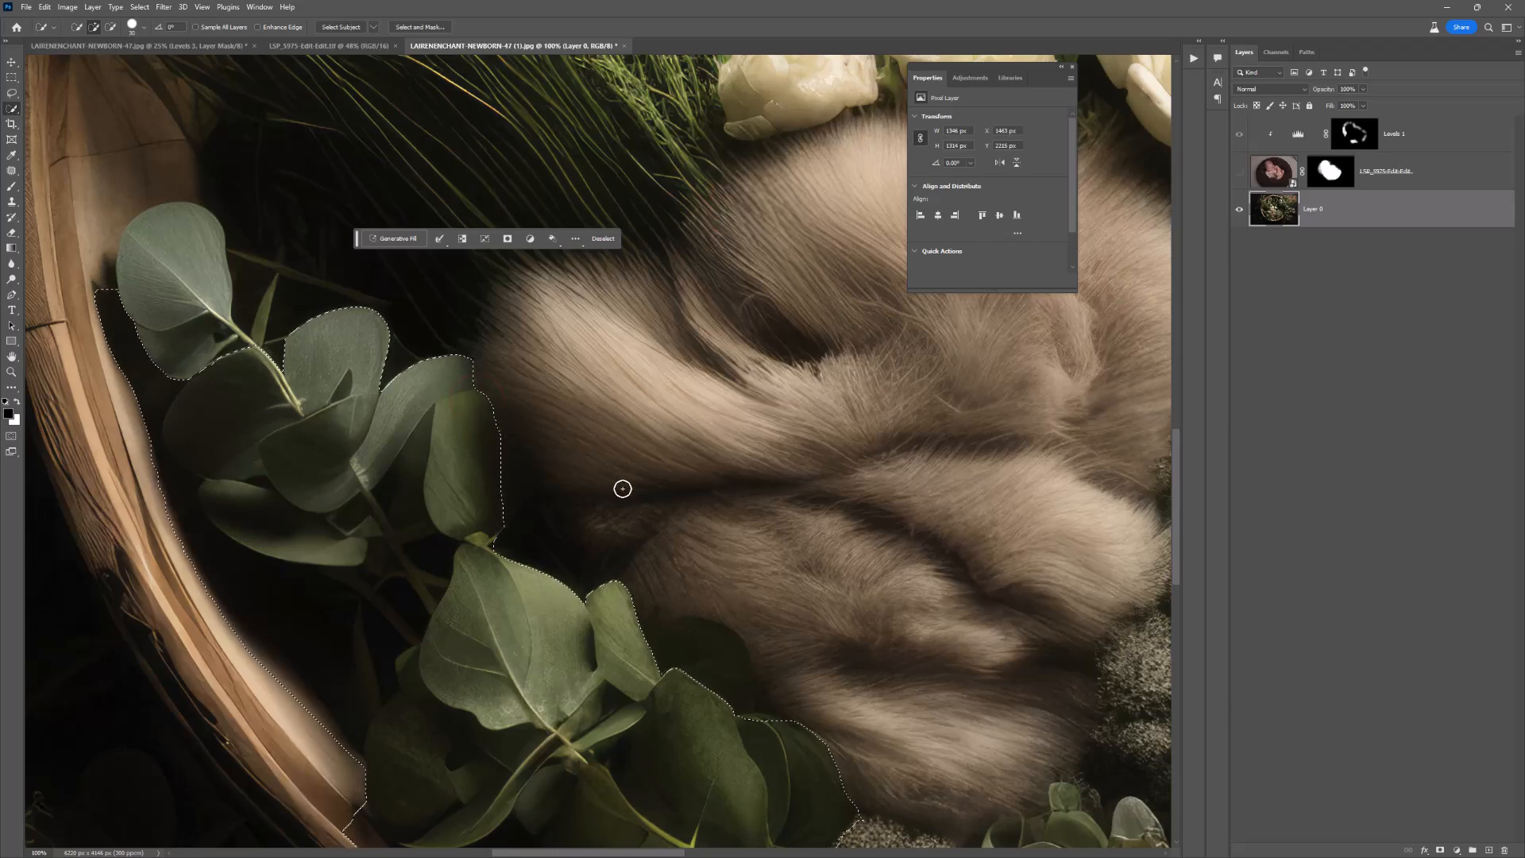
Step: Show the newborn layer, paint black on its mask inside the selection so the leaves overlap the sleeve, and deselect
{"action": "left_click", "coordinate": [1240, 173]}
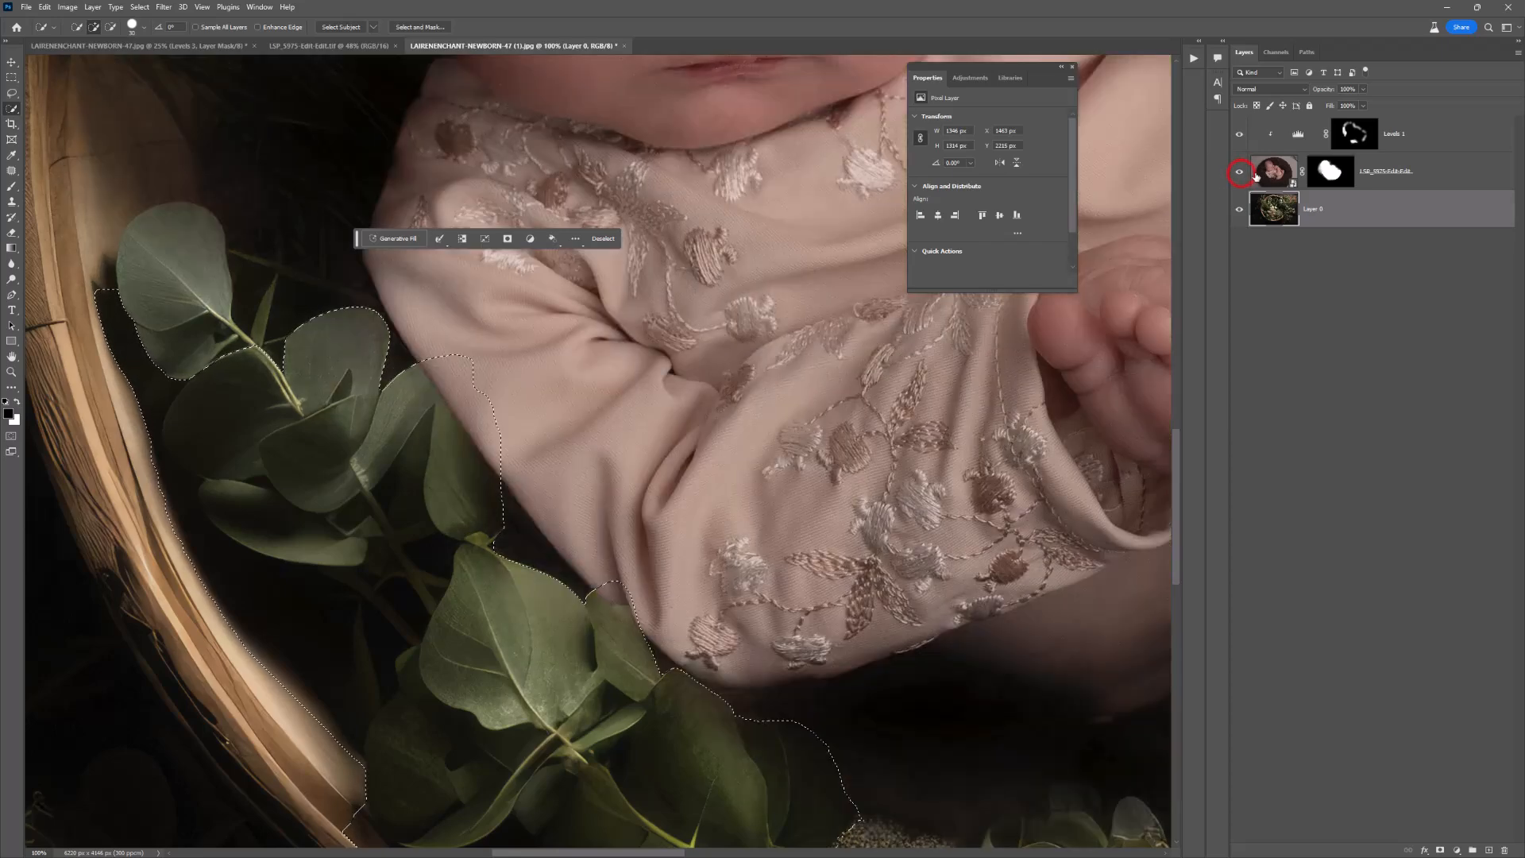
{"action": "left_click", "coordinate": [1331, 172]}
{"action": "key", "text": "b"}
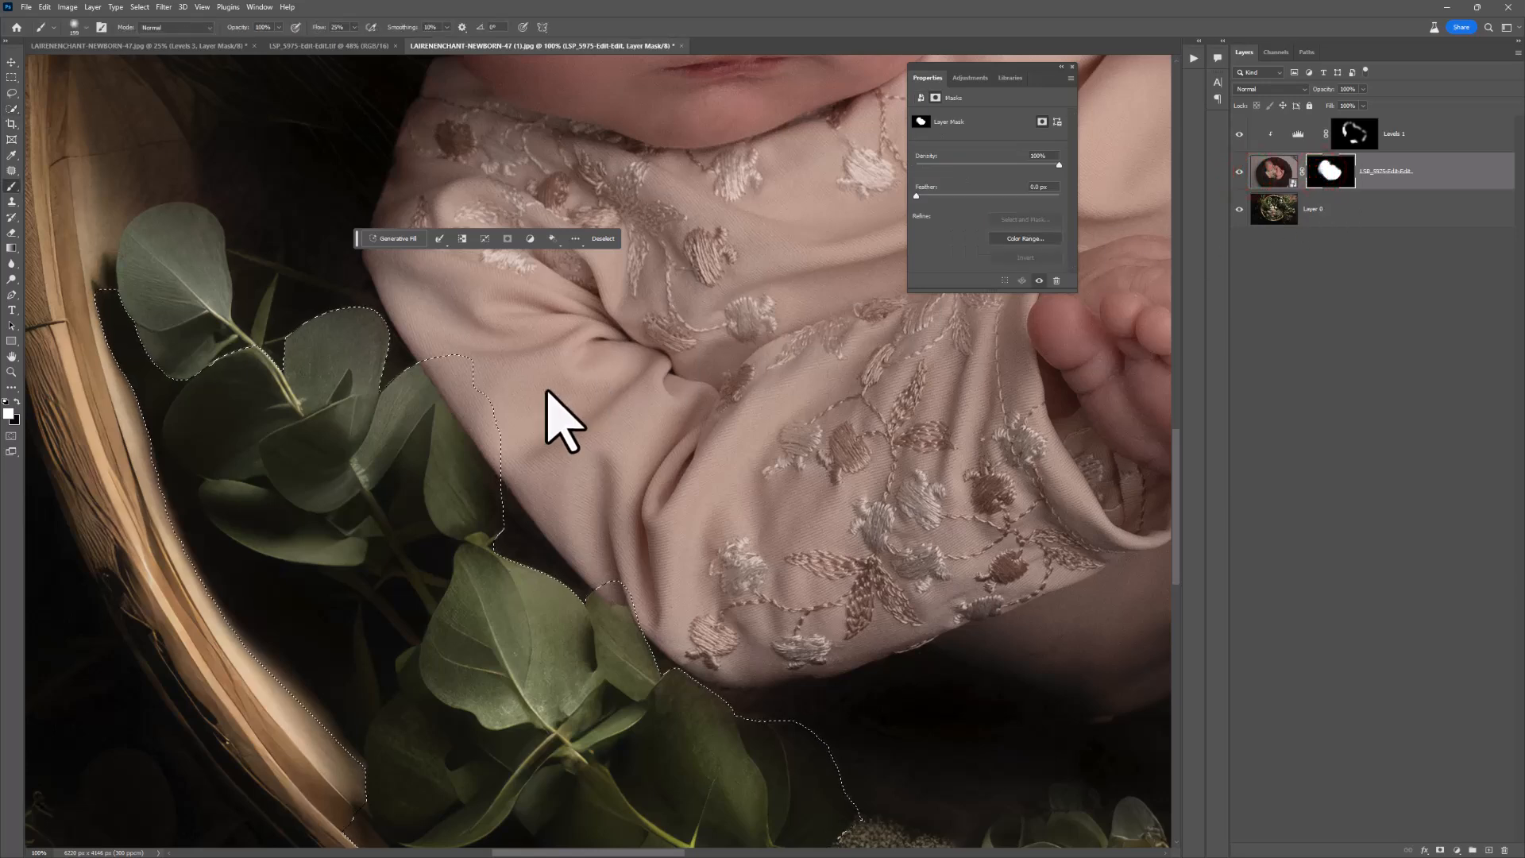
{"action": "left_click", "coordinate": [16, 402]}
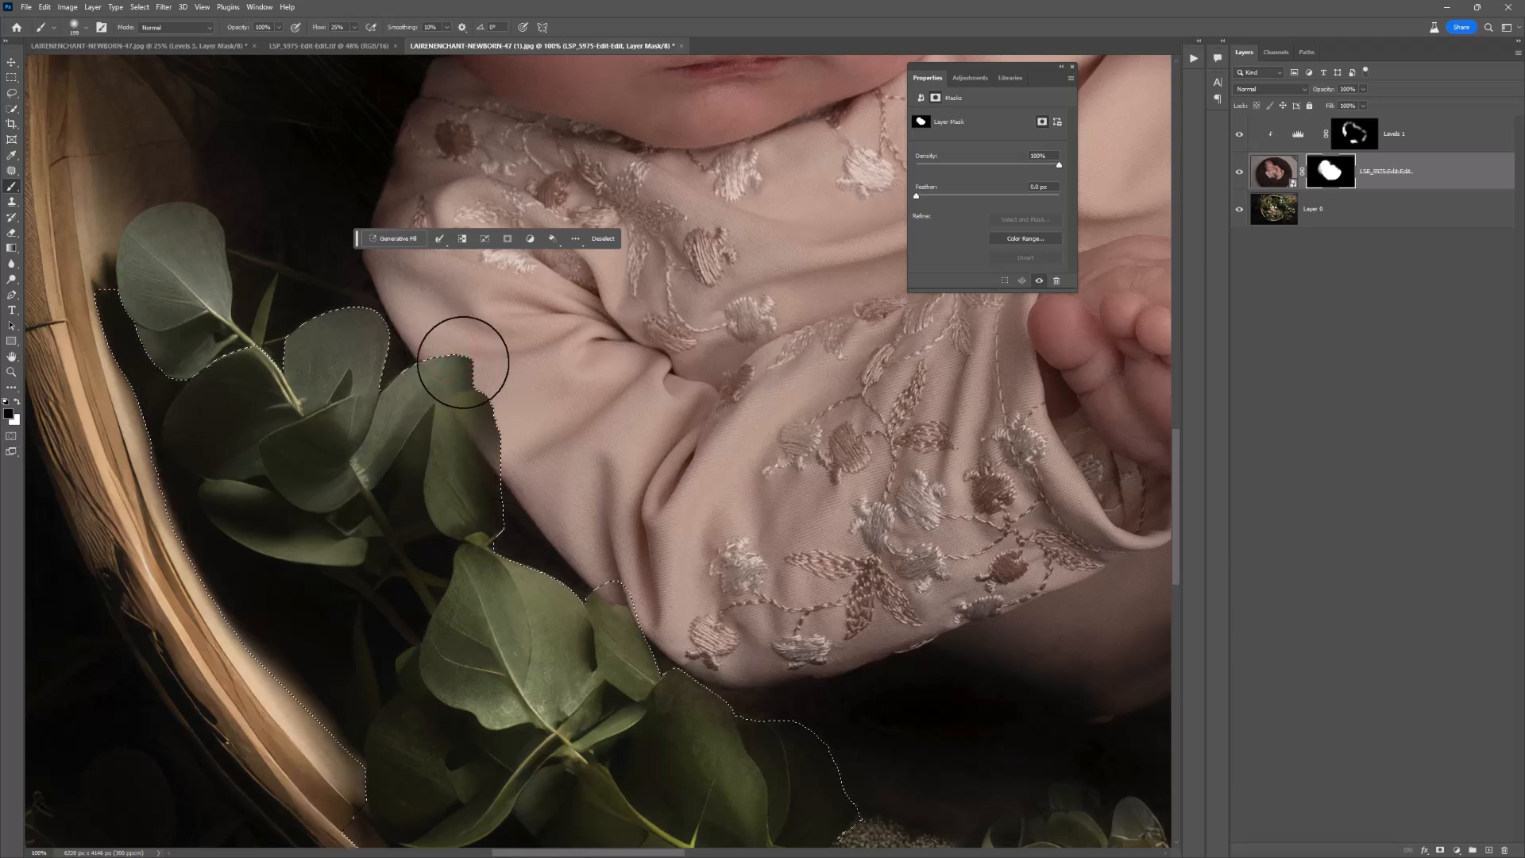
{"action": "mouse_move", "coordinate": [637, 643]}
{"action": "left_mouse_down"}
{"action": "mouse_move", "coordinate": [721, 697]}
{"action": "mouse_move", "coordinate": [670, 644]}
{"action": "left_mouse_up"}
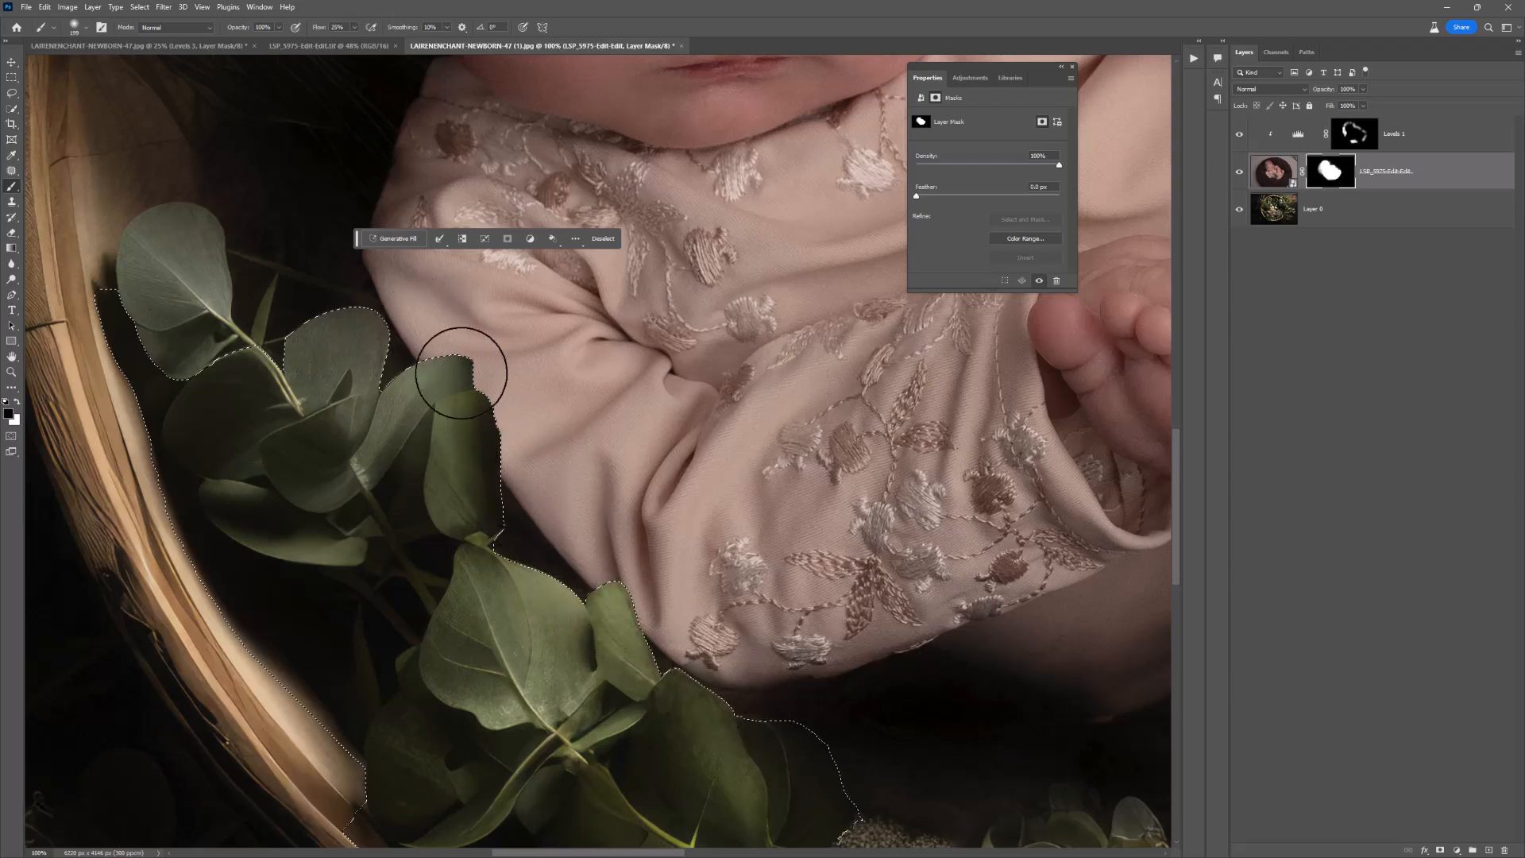
{"action": "key", "text": "ctrl+d"}
Step: Smooth the jagged edges of the leaves over the sleeve on the newborn layer's mask with a small, 90% hardness brush
{"action": "key", "text": "z"}
{"action": "left_click", "coordinate": [489, 422]}
{"action": "left_click", "coordinate": [489, 423]}
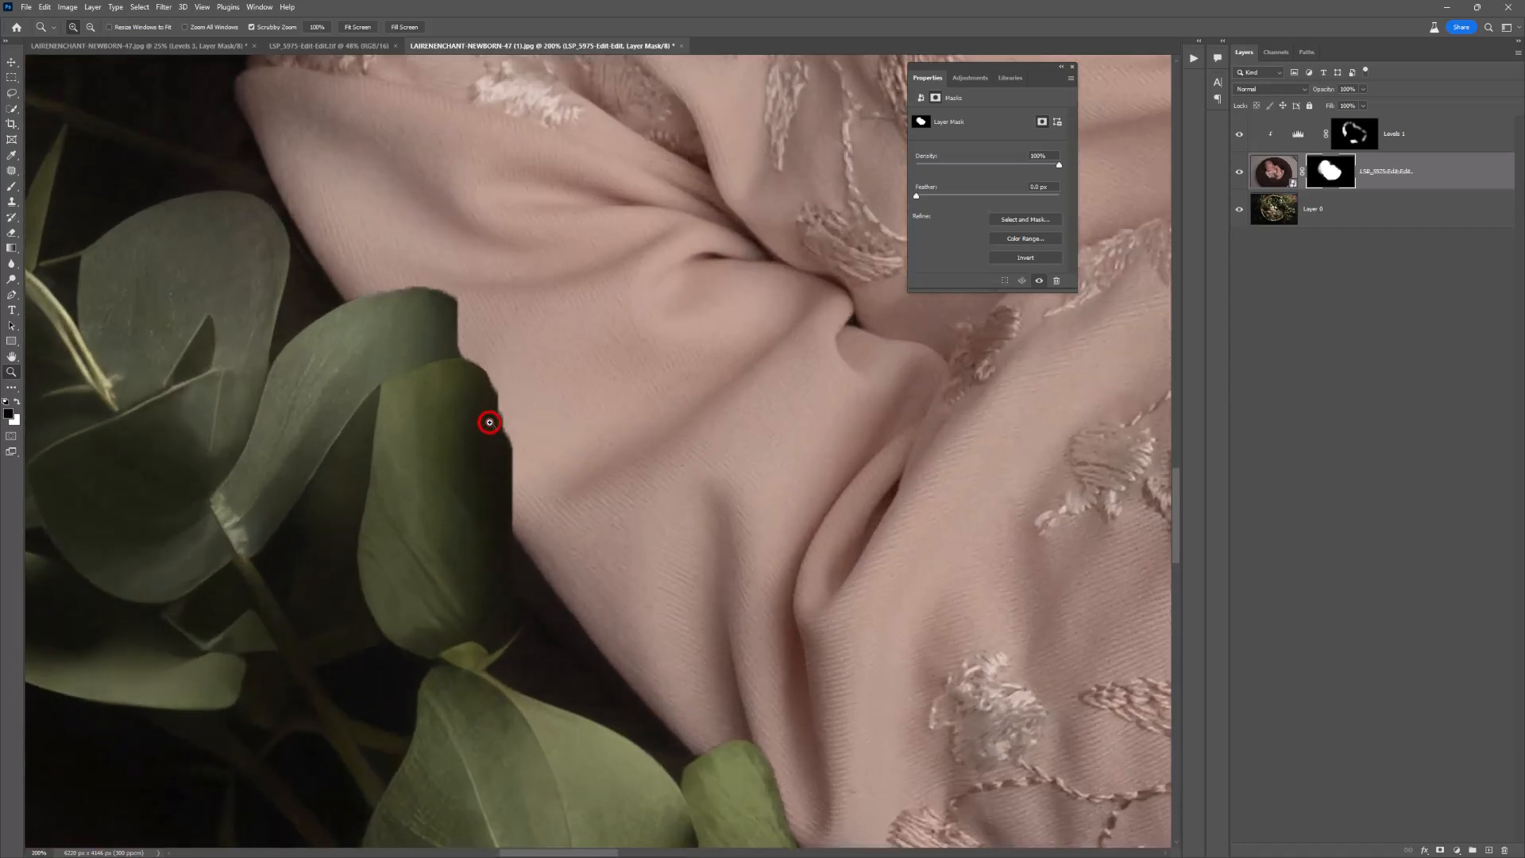
{"action": "key", "text": "b"}
{"action": "right_click", "coordinate": [521, 394]}
{"action": "left_click_drag", "start_coordinate": [609, 421], "coordinate": [652, 449]}
{"action": "left_click", "coordinate": [17, 402]}
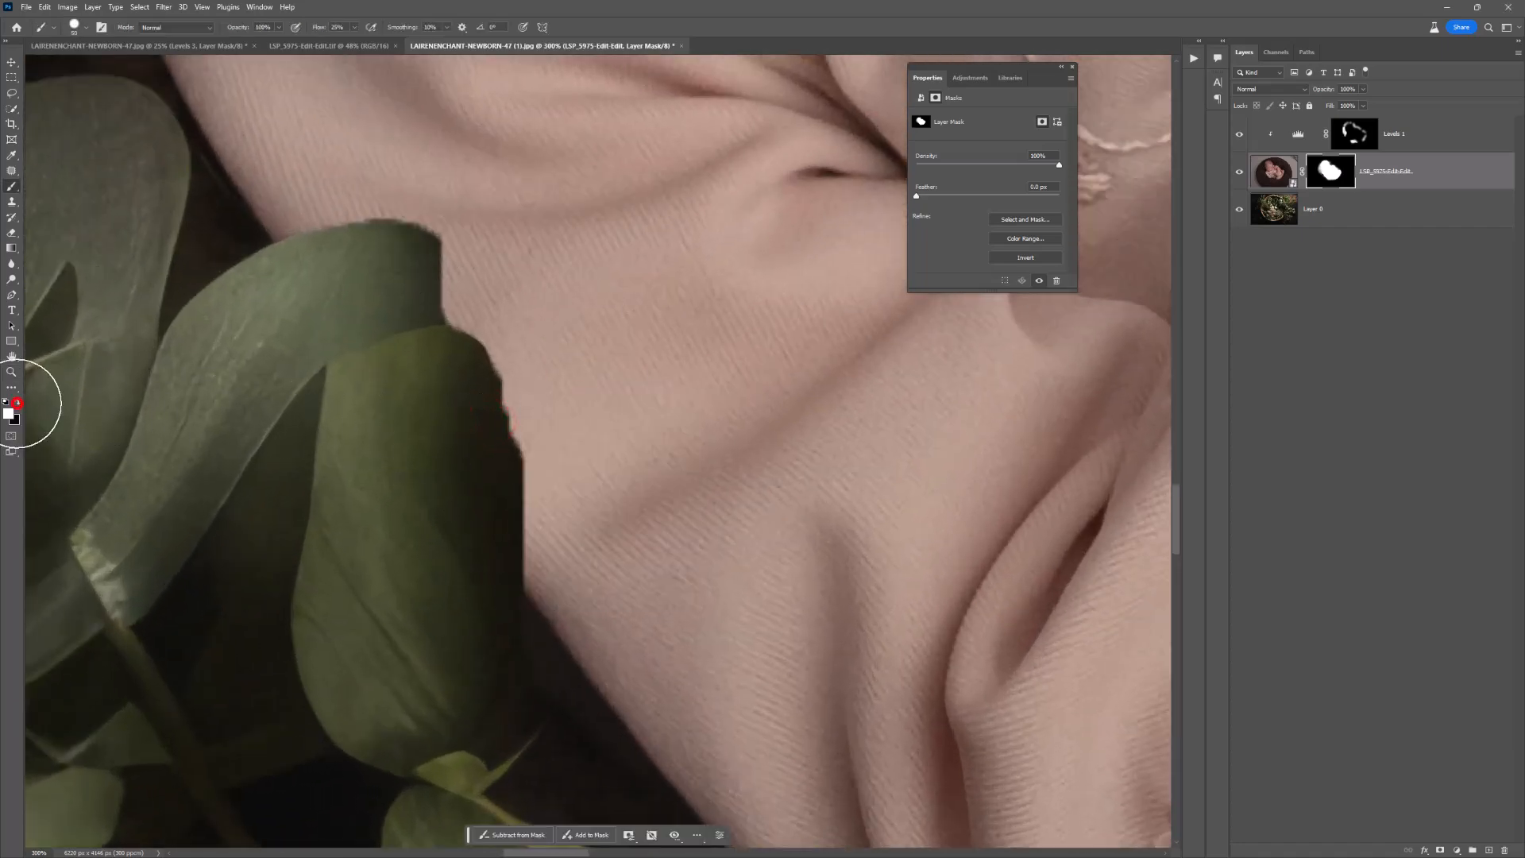
{"action": "left_click", "coordinate": [391, 268]}
{"action": "key", "text": "x"}
{"action": "mouse_move", "coordinate": [400, 266]}
{"action": "left_mouse_down"}
{"action": "mouse_move", "coordinate": [367, 275]}
{"action": "mouse_move", "coordinate": [398, 268]}
{"action": "left_mouse_up"}
{"action": "left_click", "coordinate": [401, 266]}
{"action": "left_click", "coordinate": [398, 264]}
{"action": "left_click", "coordinate": [368, 262]}
{"action": "left_click", "coordinate": [370, 263]}
{"action": "left_click", "coordinate": [435, 366]}
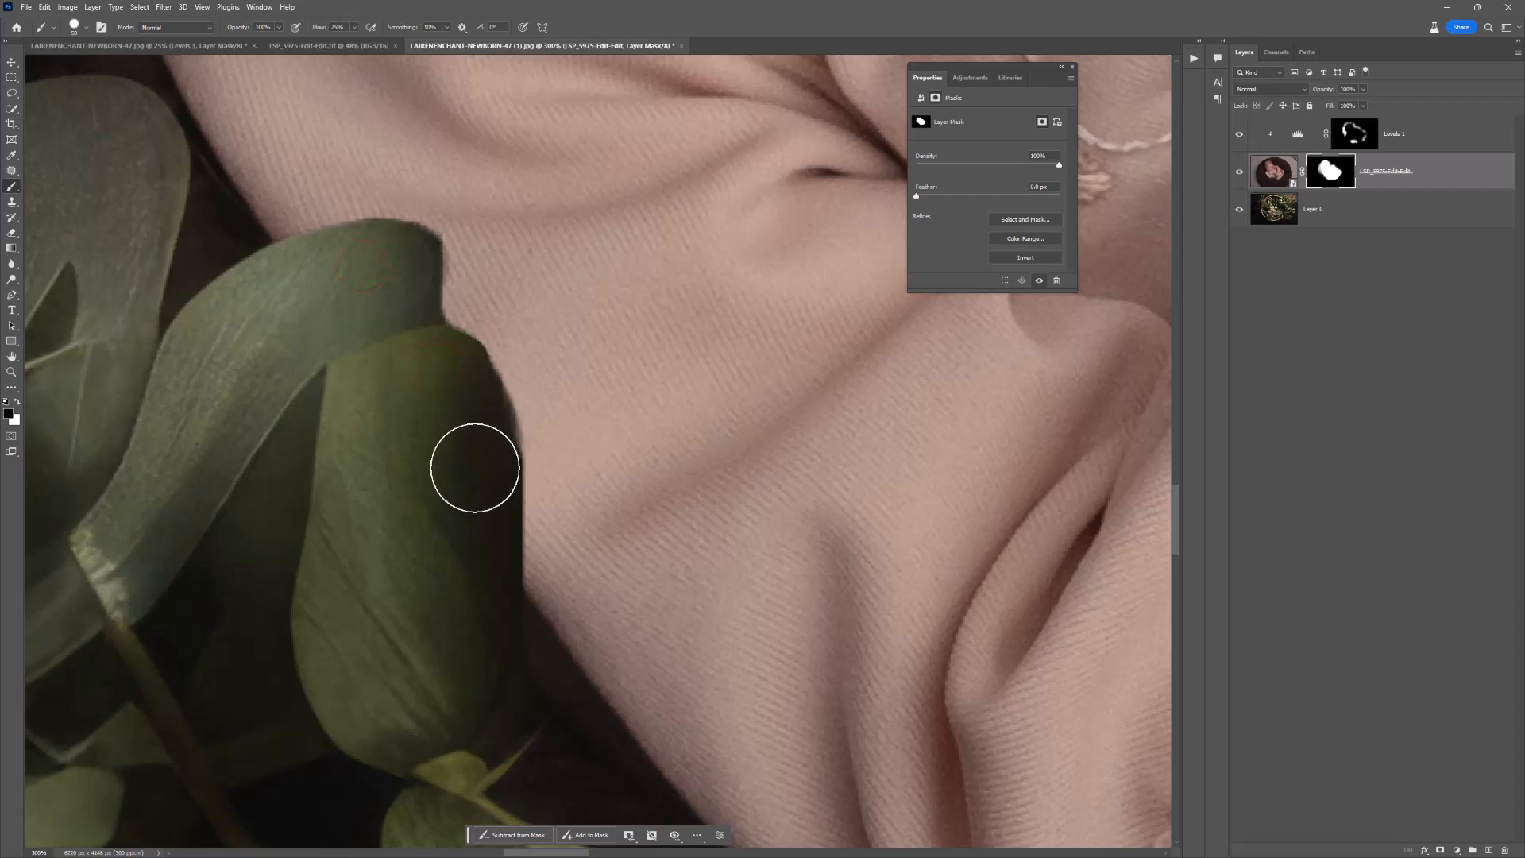
Step: Enlarge the brush to 99 px and paint black on the mask along the lower leaf's outer edge
{"action": "right_click", "coordinate": [496, 433]}
{"action": "left_click", "coordinate": [598, 461]}
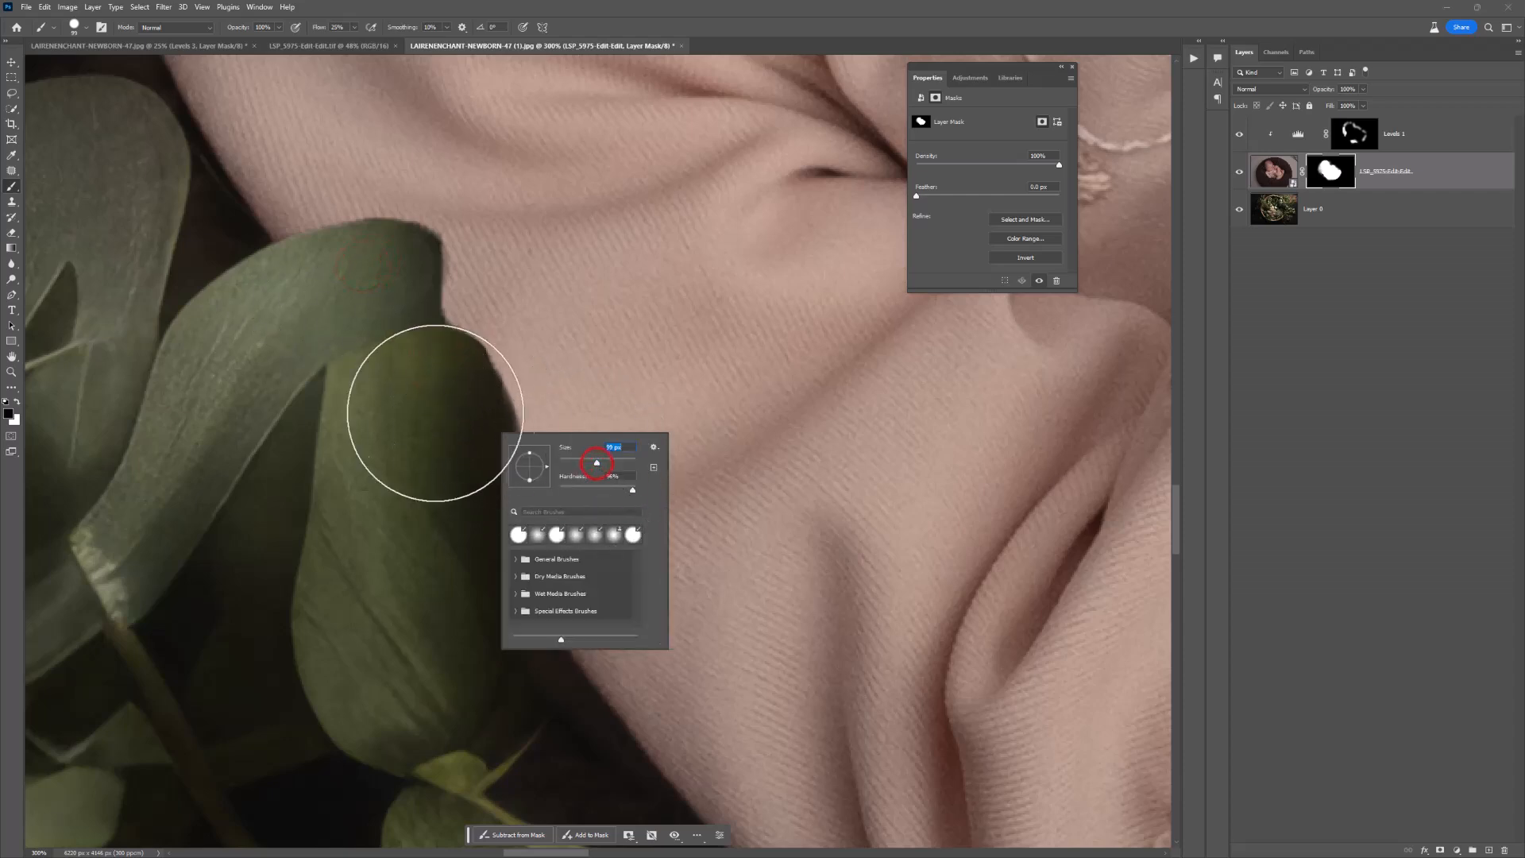
{"action": "left_click", "coordinate": [420, 408]}
{"action": "left_click", "coordinate": [435, 442]}
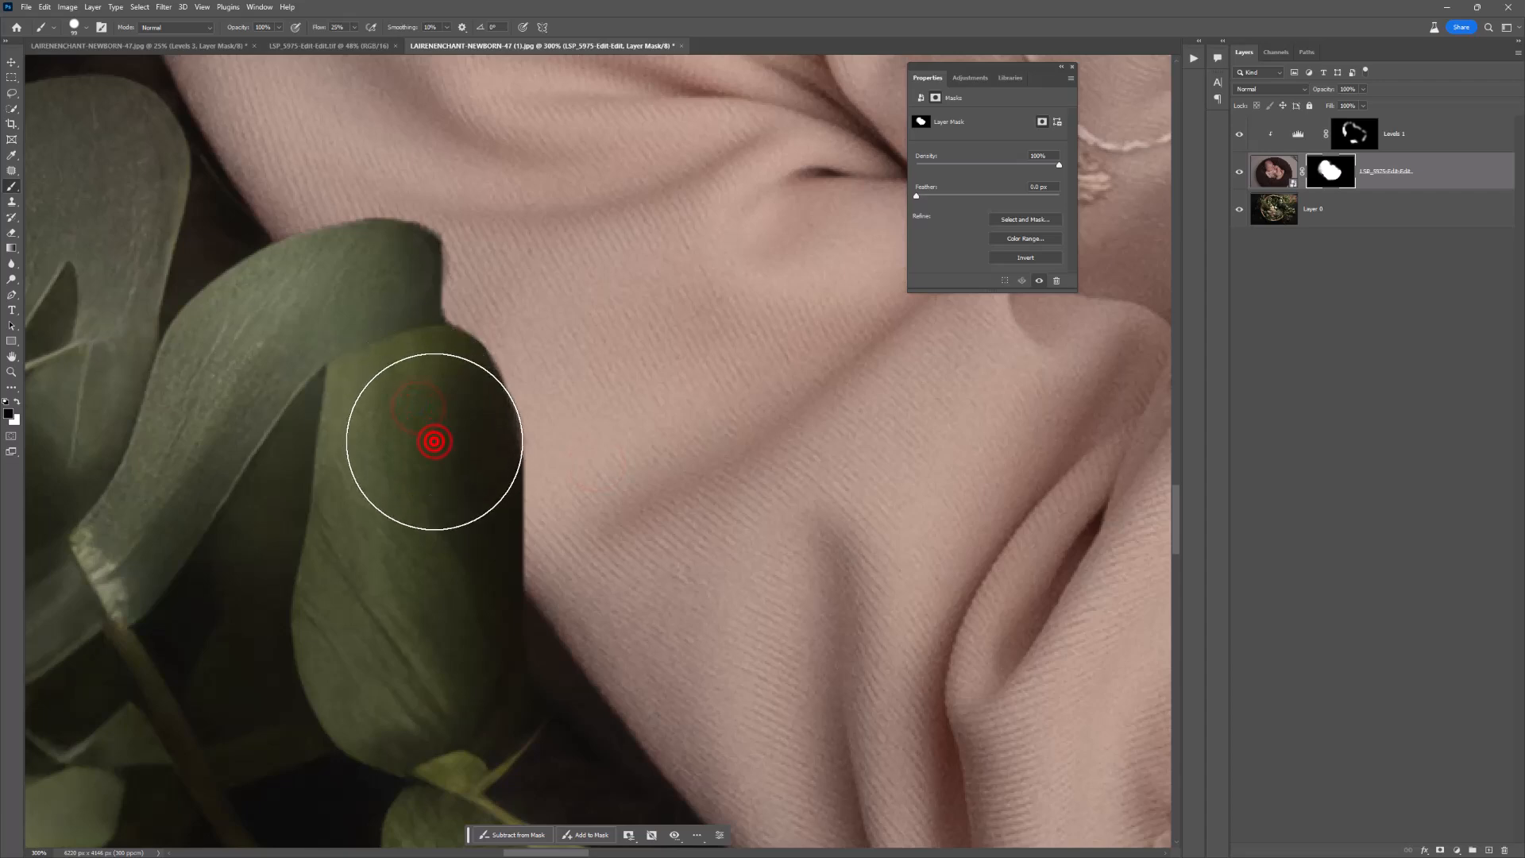
{"action": "left_click", "coordinate": [405, 398]}
Step: Refine the upper leaf's tip over the sleeve on the newborn layer's mask with a 26 px brush, alternating black and white
{"action": "key", "text": "x"}
{"action": "right_click", "coordinate": [417, 300]}
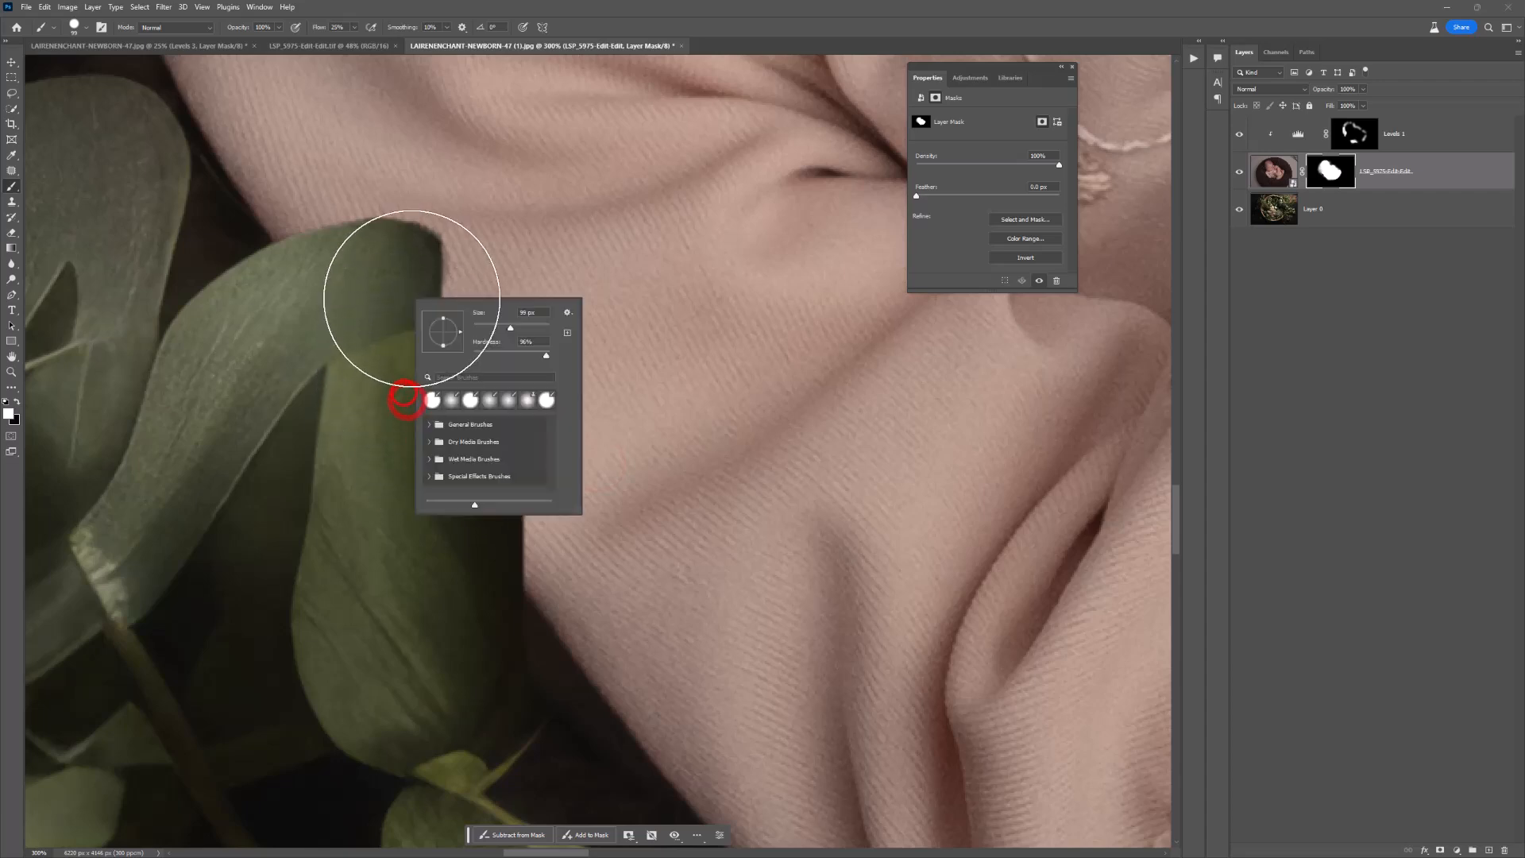
{"action": "left_click", "coordinate": [484, 326]}
{"action": "left_click", "coordinate": [422, 256]}
{"action": "key", "text": "x"}
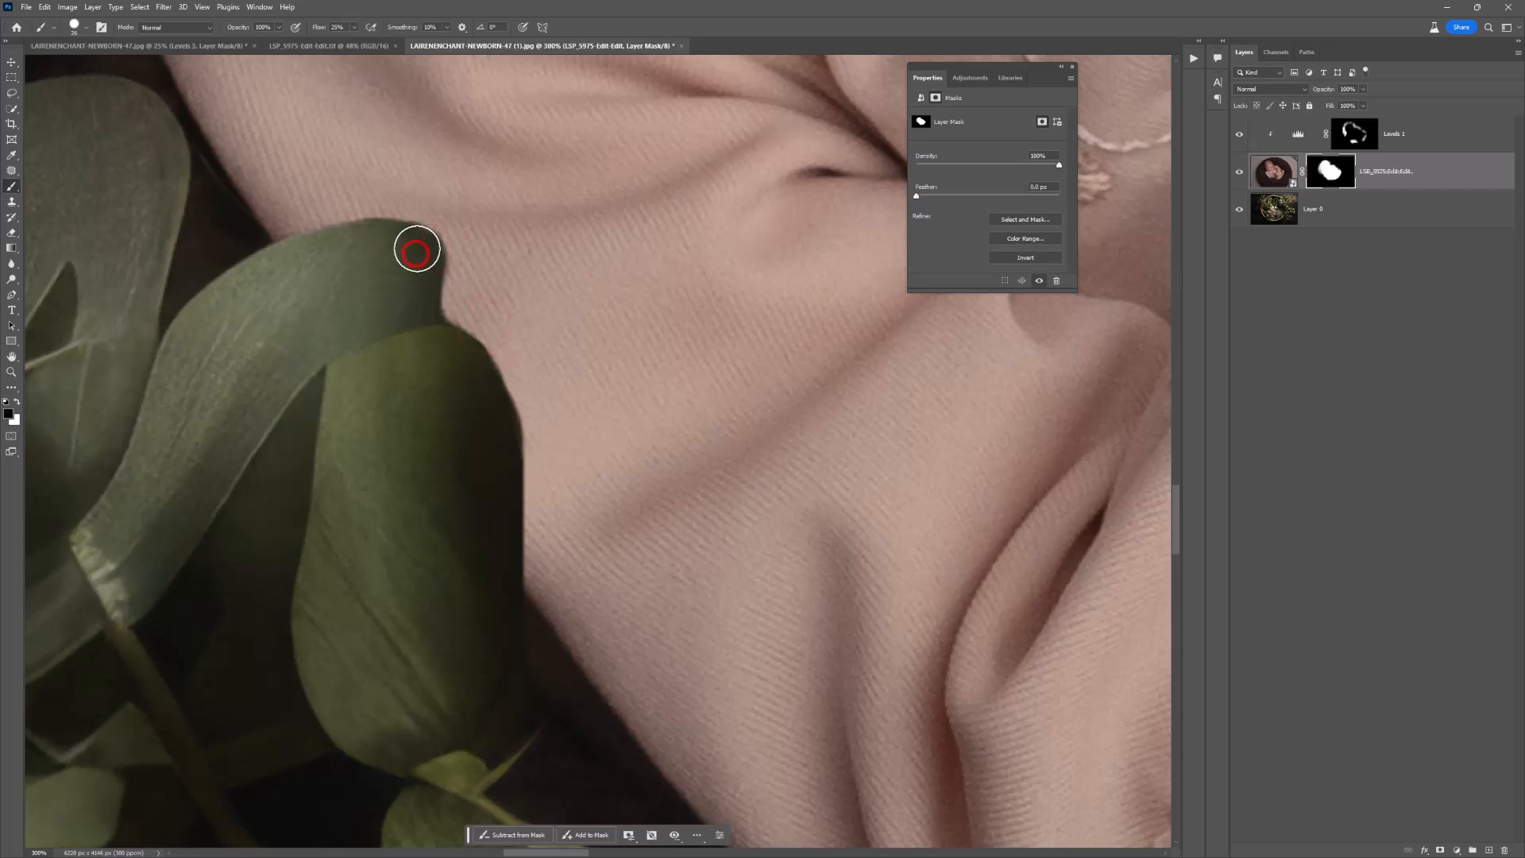
{"action": "left_click", "coordinate": [354, 246]}
{"action": "left_click_drag", "start_coordinate": [429, 244], "coordinate": [415, 251]}
{"action": "key", "text": "x"}
{"action": "left_click_drag", "start_coordinate": [466, 208], "coordinate": [425, 208]}
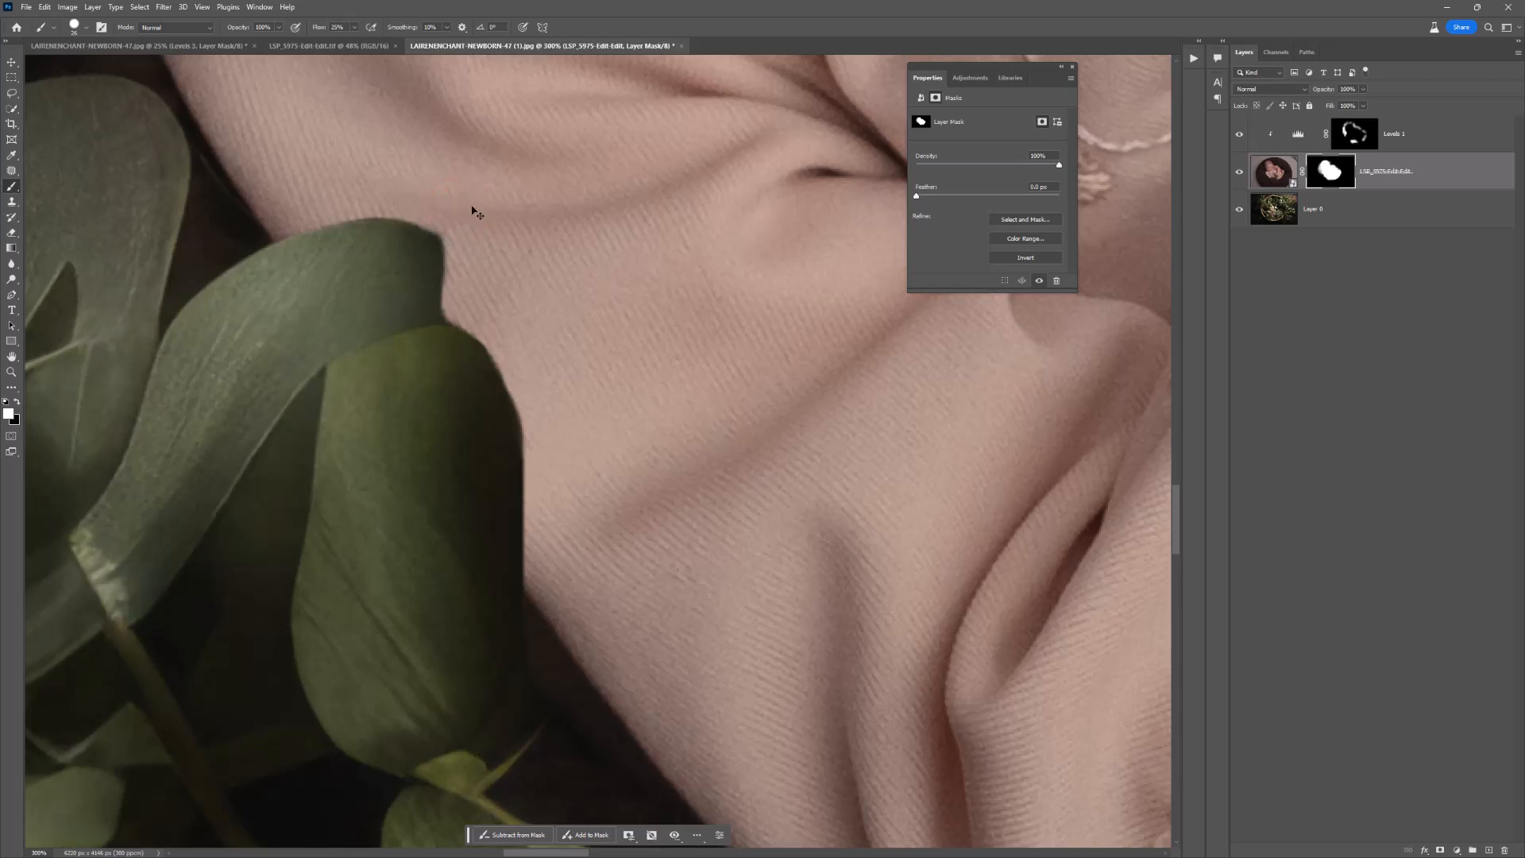
Step: Add a Curves adjustment layer clipped to the newborn layer and move it above Levels 1
{"action": "left_click", "coordinate": [529, 324], "text": "ctrl+alt"}
{"action": "left_click", "coordinate": [529, 323], "text": "ctrl+alt"}
{"action": "left_click", "coordinate": [529, 323], "text": "ctrl+alt"}
{"action": "left_click", "coordinate": [530, 324], "text": "ctrl+alt"}
{"action": "left_click_drag", "start_coordinate": [559, 326], "coordinate": [371, 427]}
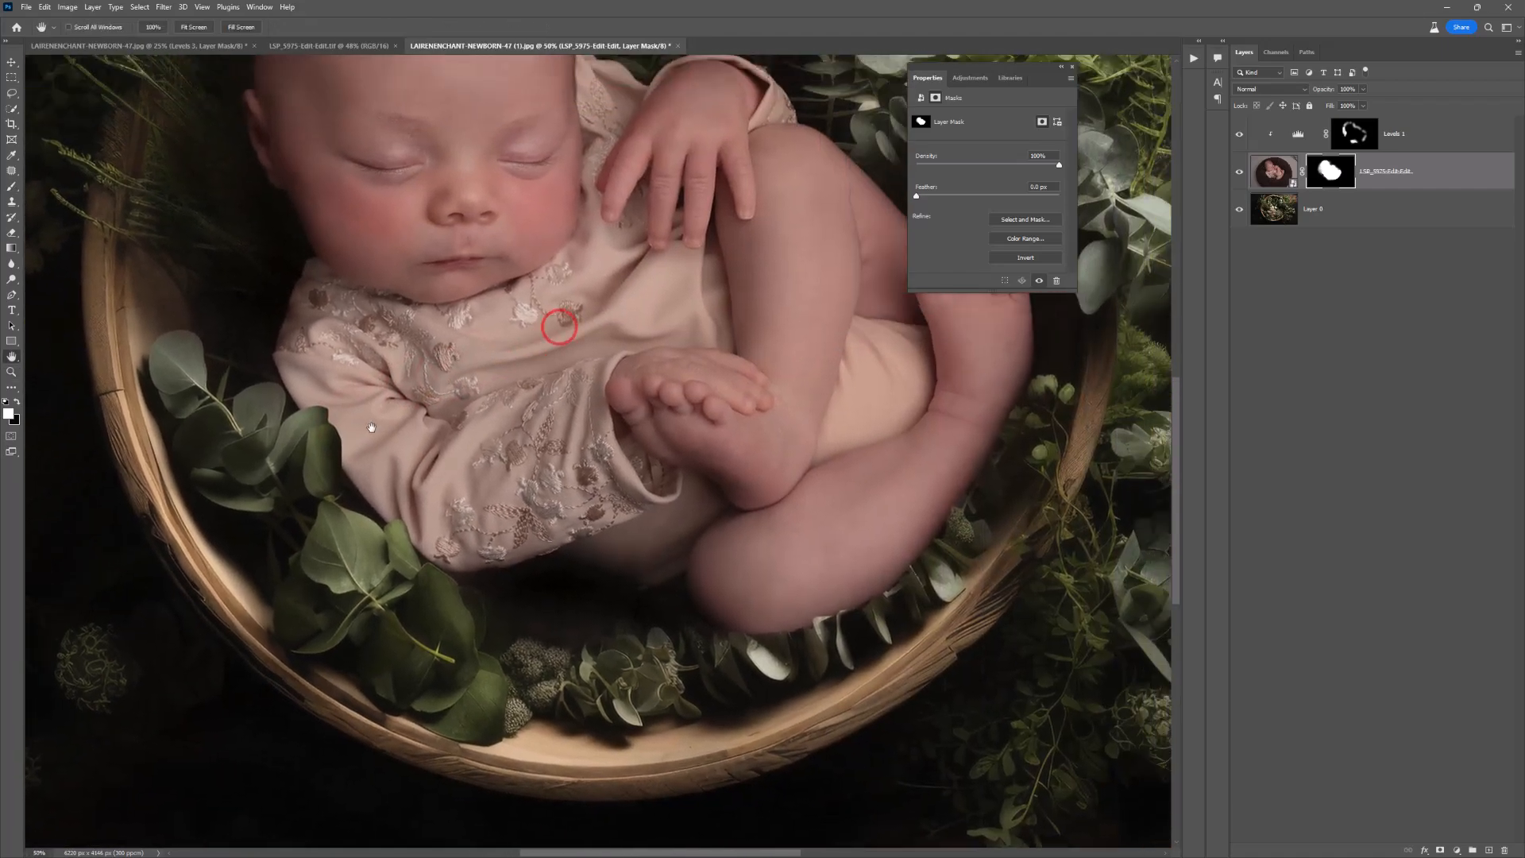
{"action": "left_click", "coordinate": [413, 428], "text": "alt"}
{"action": "left_click_drag", "start_coordinate": [525, 286], "coordinate": [523, 367]}
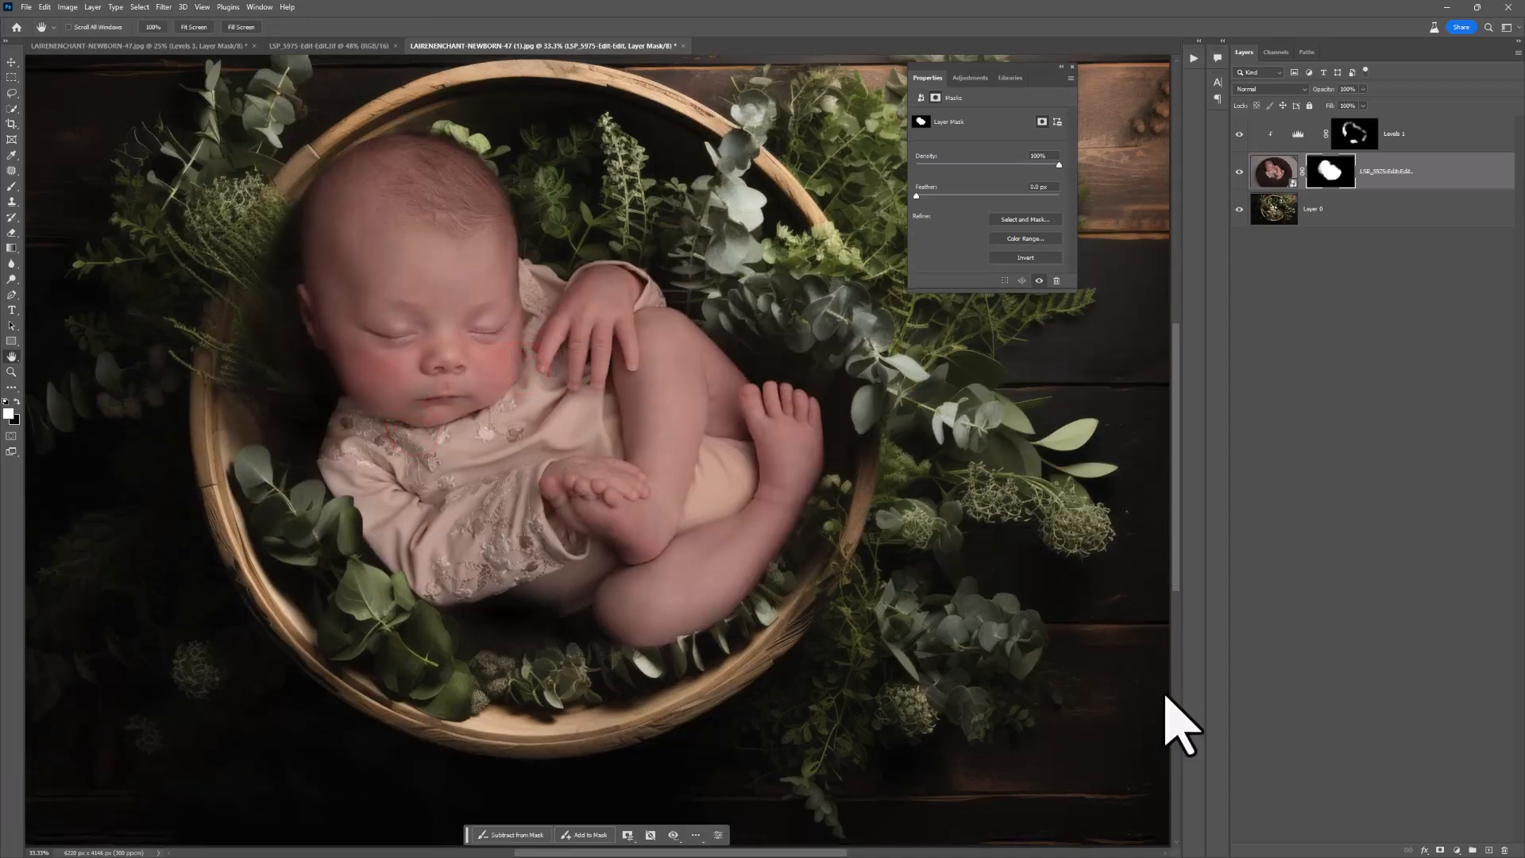
{"action": "left_click", "coordinate": [1458, 851]}
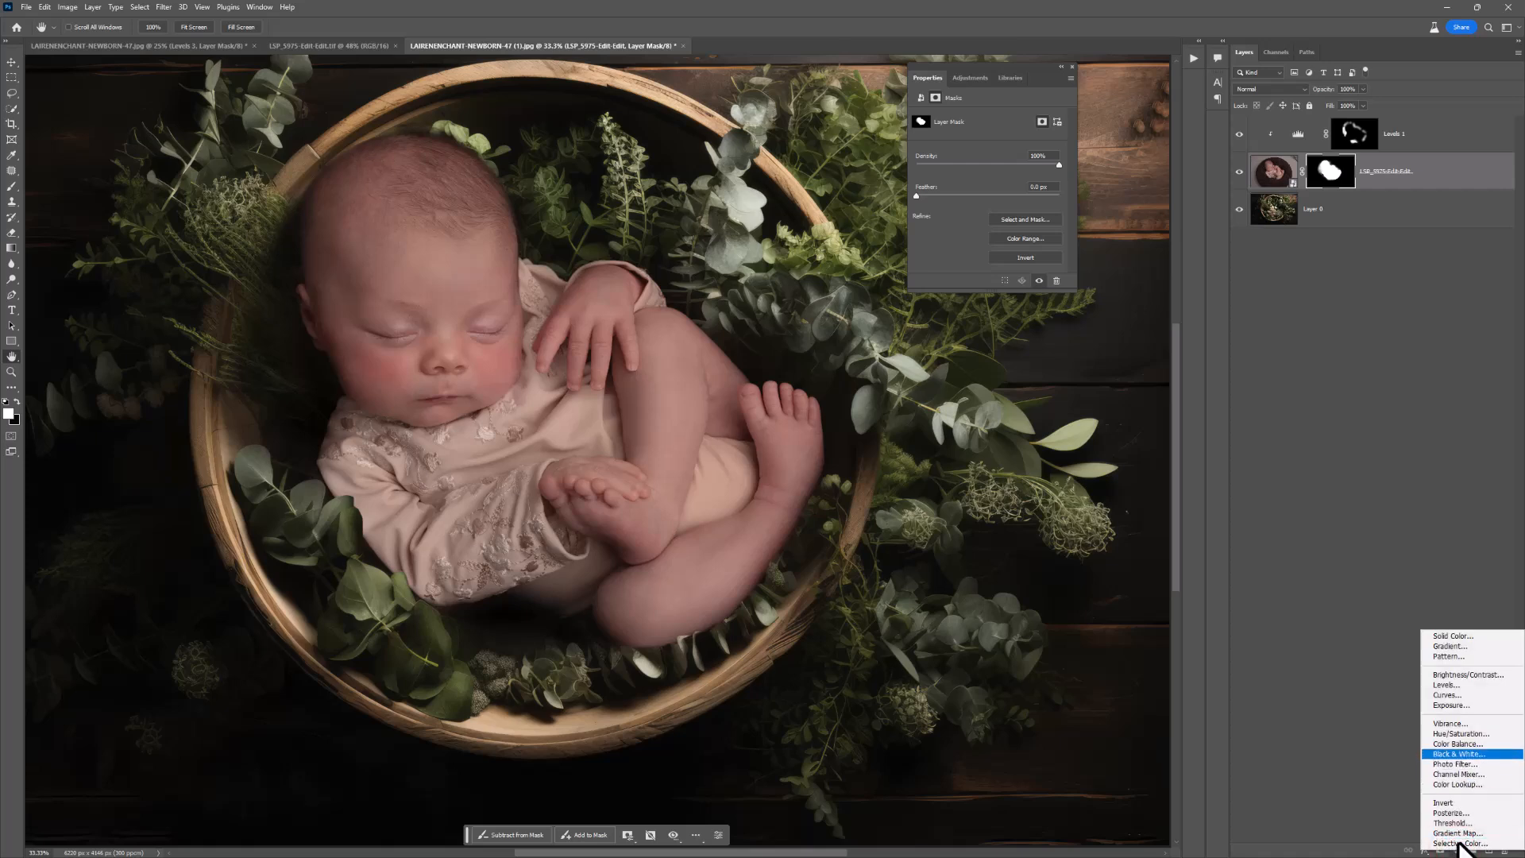
{"action": "left_click", "coordinate": [1469, 695]}
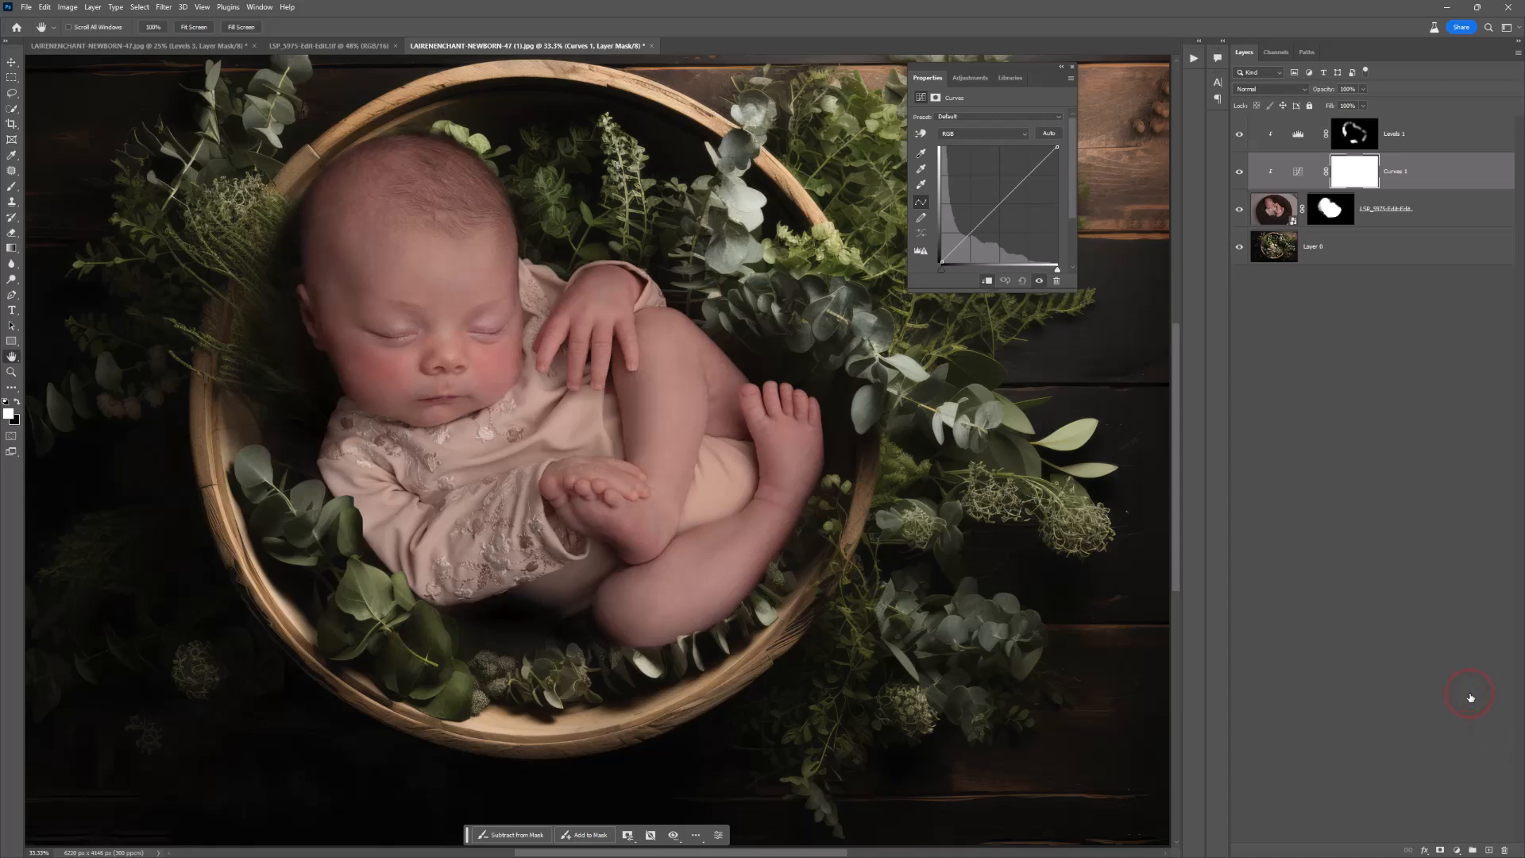
{"action": "left_click_drag", "start_coordinate": [1406, 198], "coordinate": [1400, 134]}
{"action": "right_click", "coordinate": [1410, 137]}
{"action": "left_click", "coordinate": [1484, 395]}
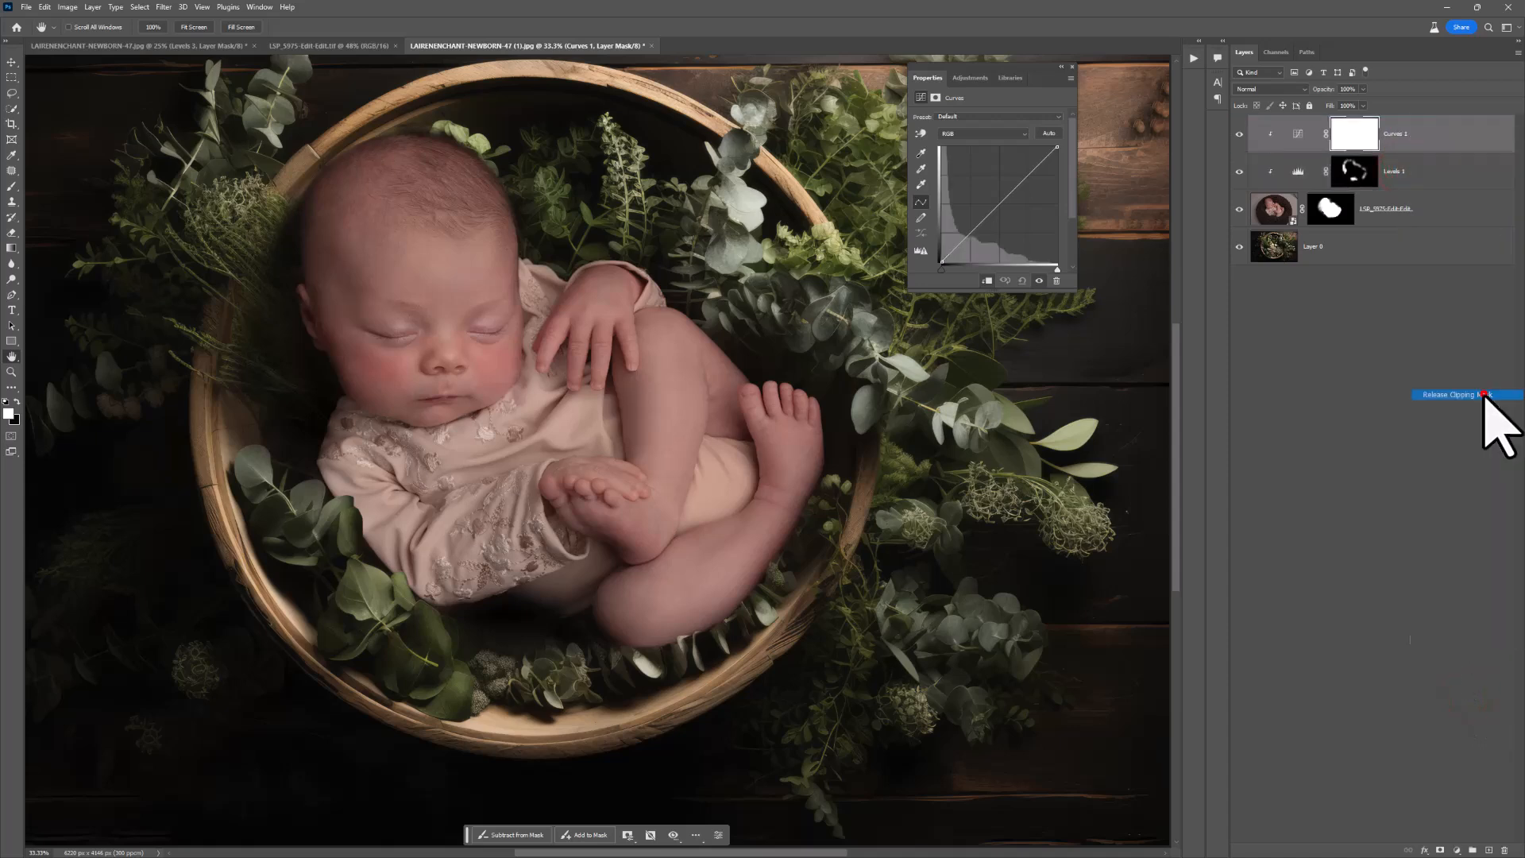
{"action": "right_click", "coordinate": [1387, 141]}
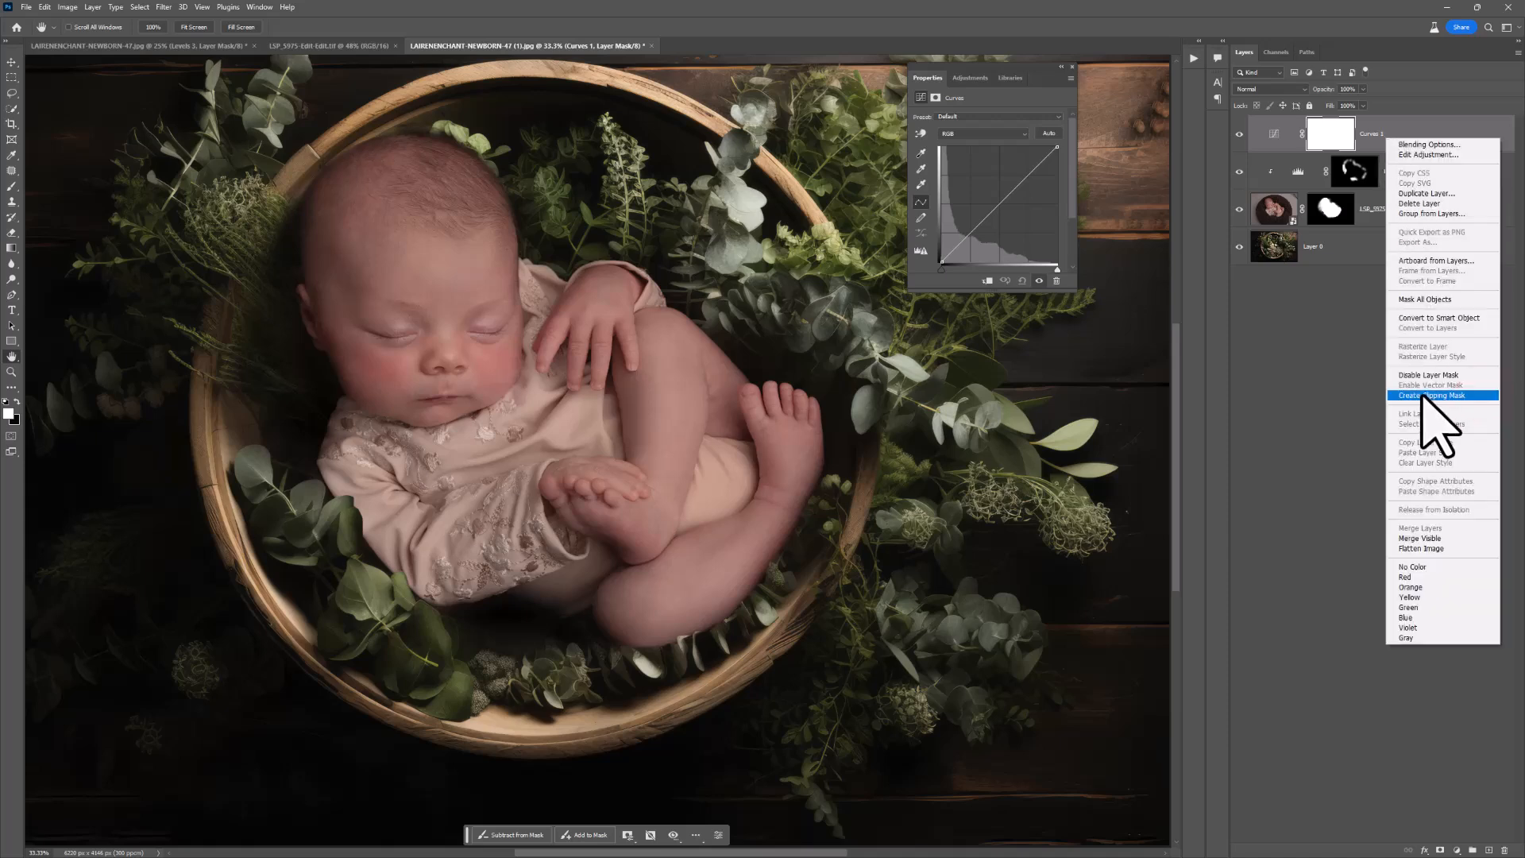
{"action": "left_click", "coordinate": [1422, 395]}
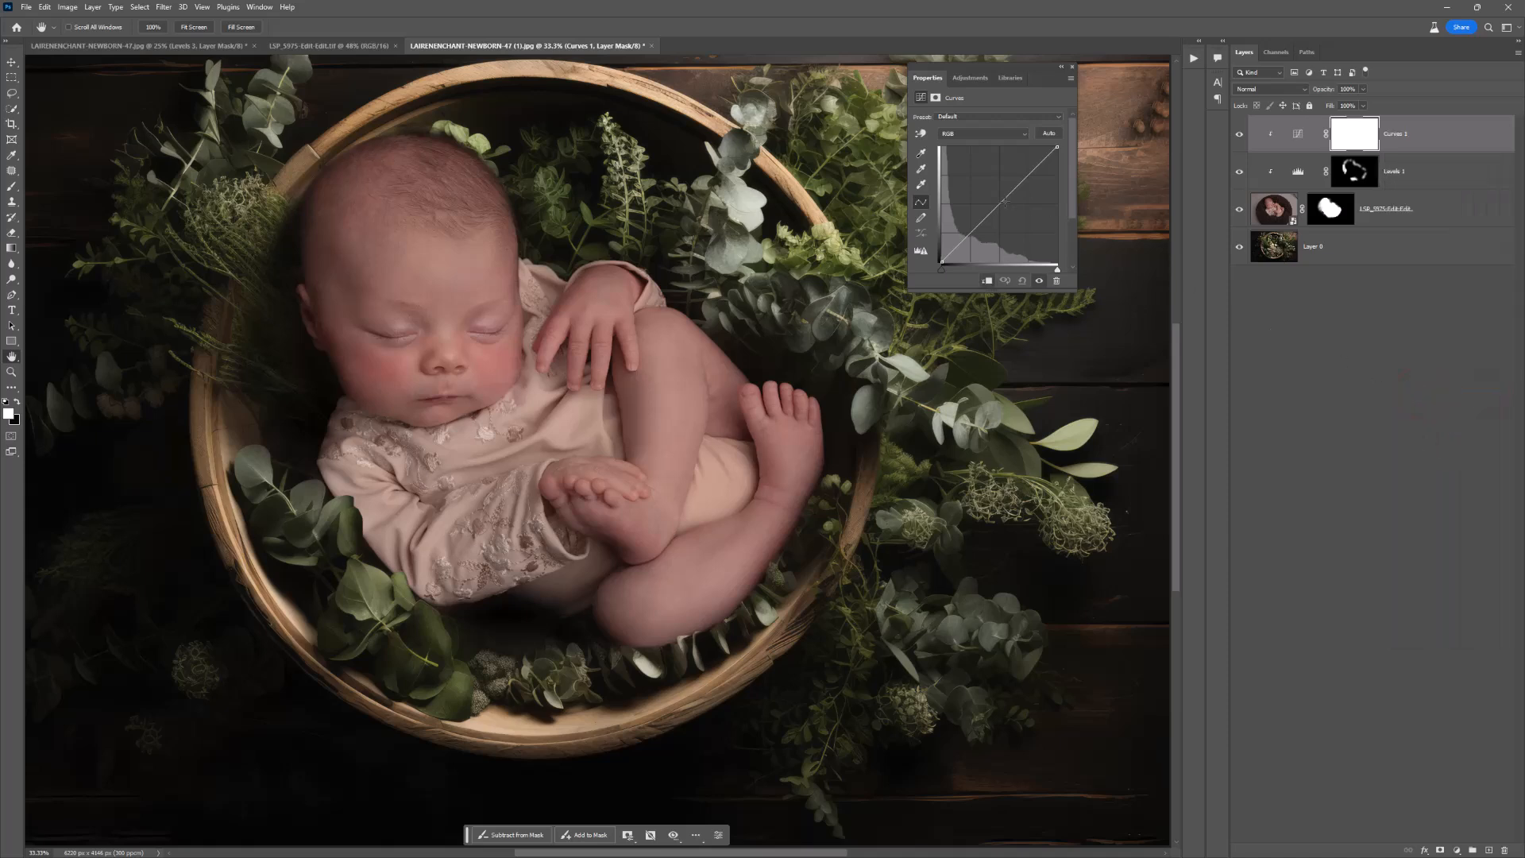
Step: Pull the middle of the RGB curve down to darken the newborn and set the Curves layer's blend mode to Luminosity
{"action": "left_click_drag", "start_coordinate": [1003, 203], "coordinate": [1032, 242]}
{"action": "key", "text": "ctrl+z"}
{"action": "left_click_drag", "start_coordinate": [999, 209], "coordinate": [999, 236]}
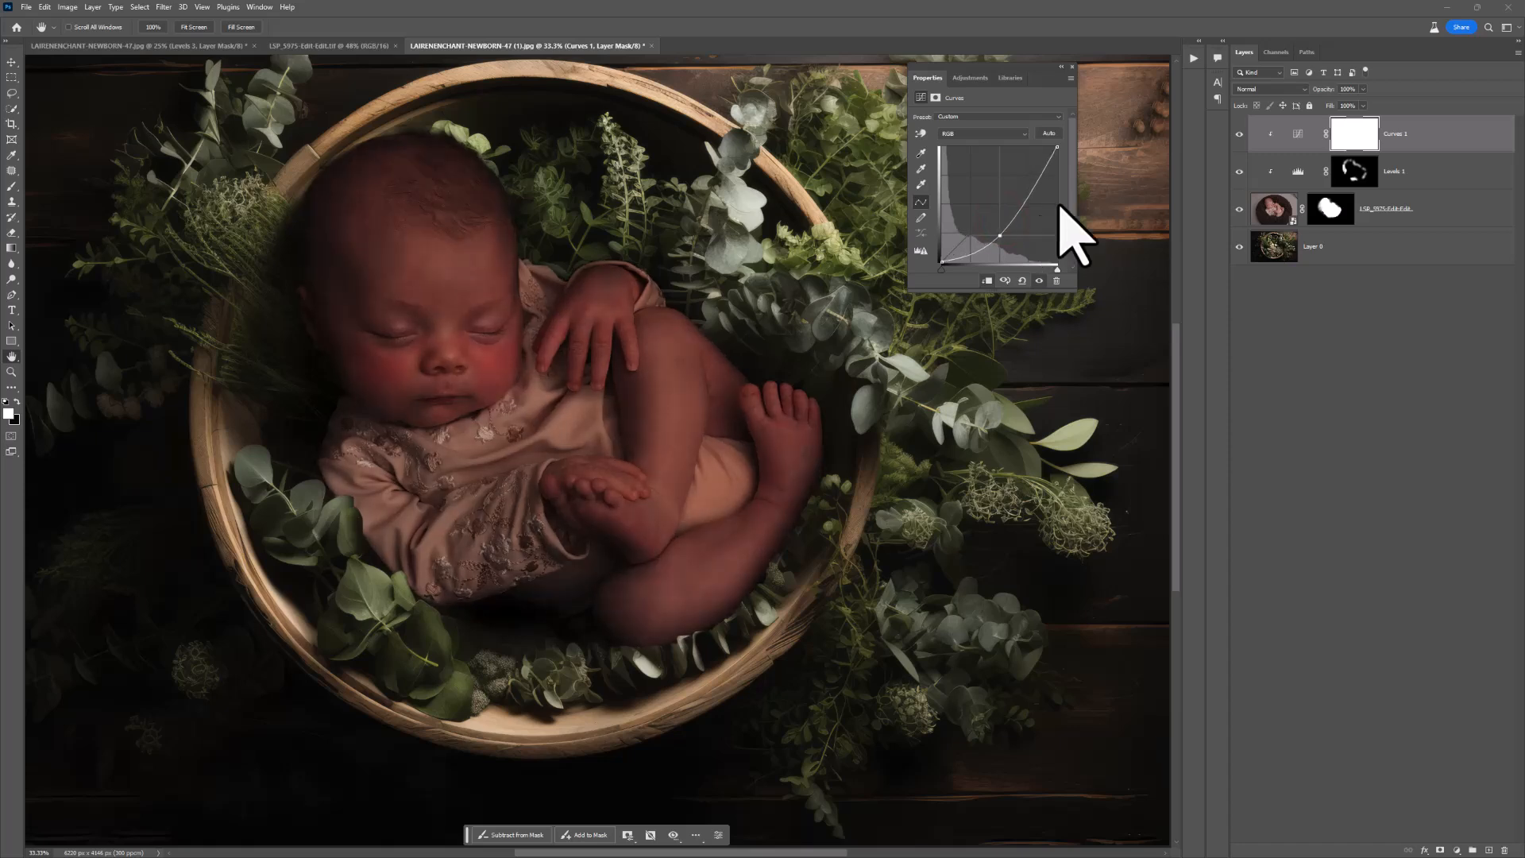
{"action": "left_click", "coordinate": [1251, 89]}
{"action": "left_click", "coordinate": [1244, 376]}
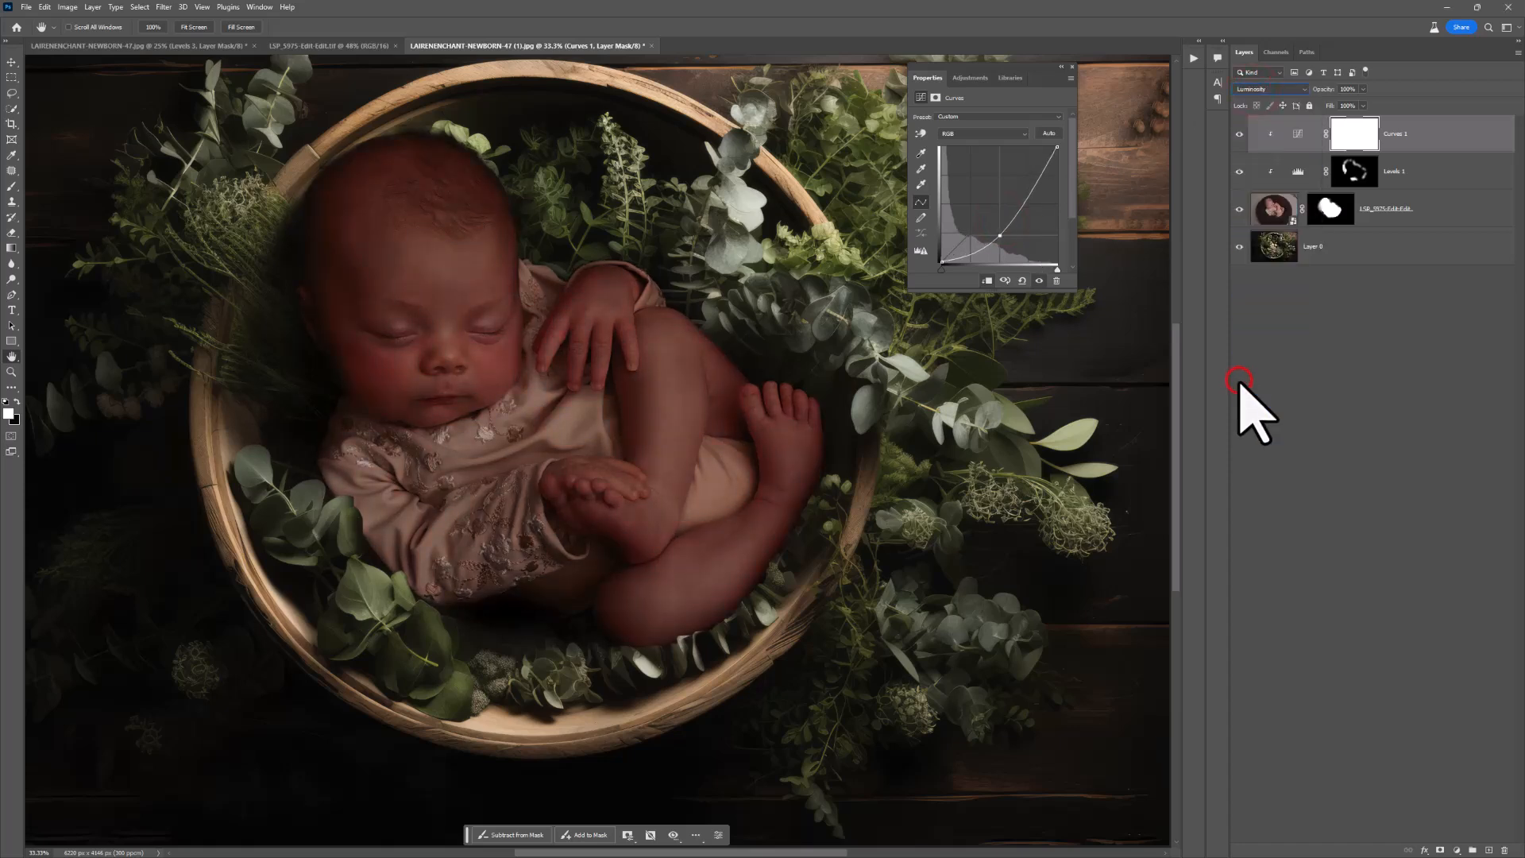
Step: Invert the Curves mask to black and paint white with a large, 0% hardness brush beside the head and along the near sleeve
{"action": "left_click", "coordinate": [1359, 136]}
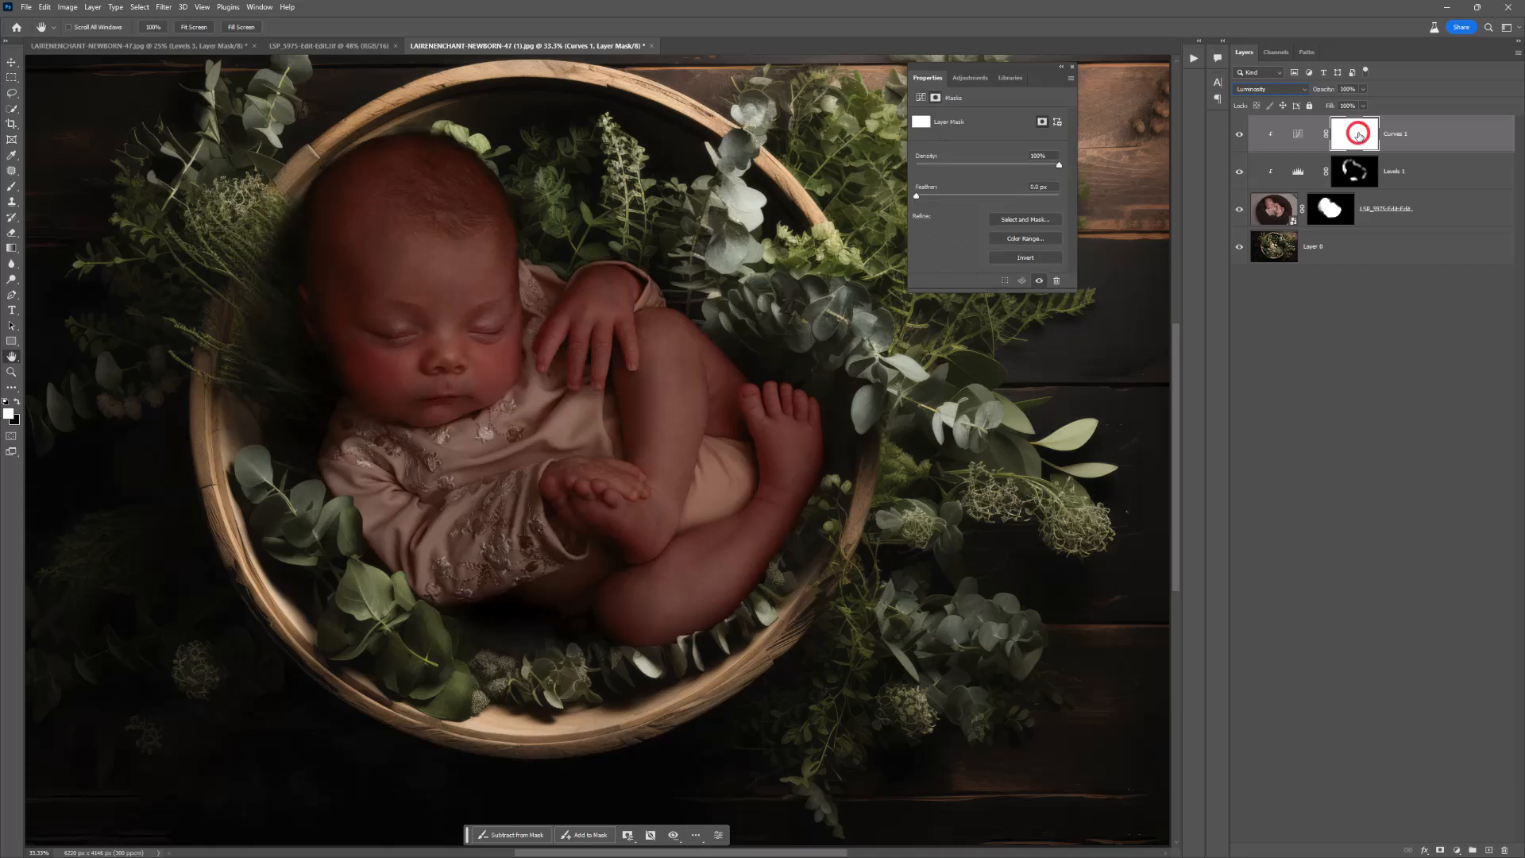
{"action": "key", "text": "ctrl+i"}
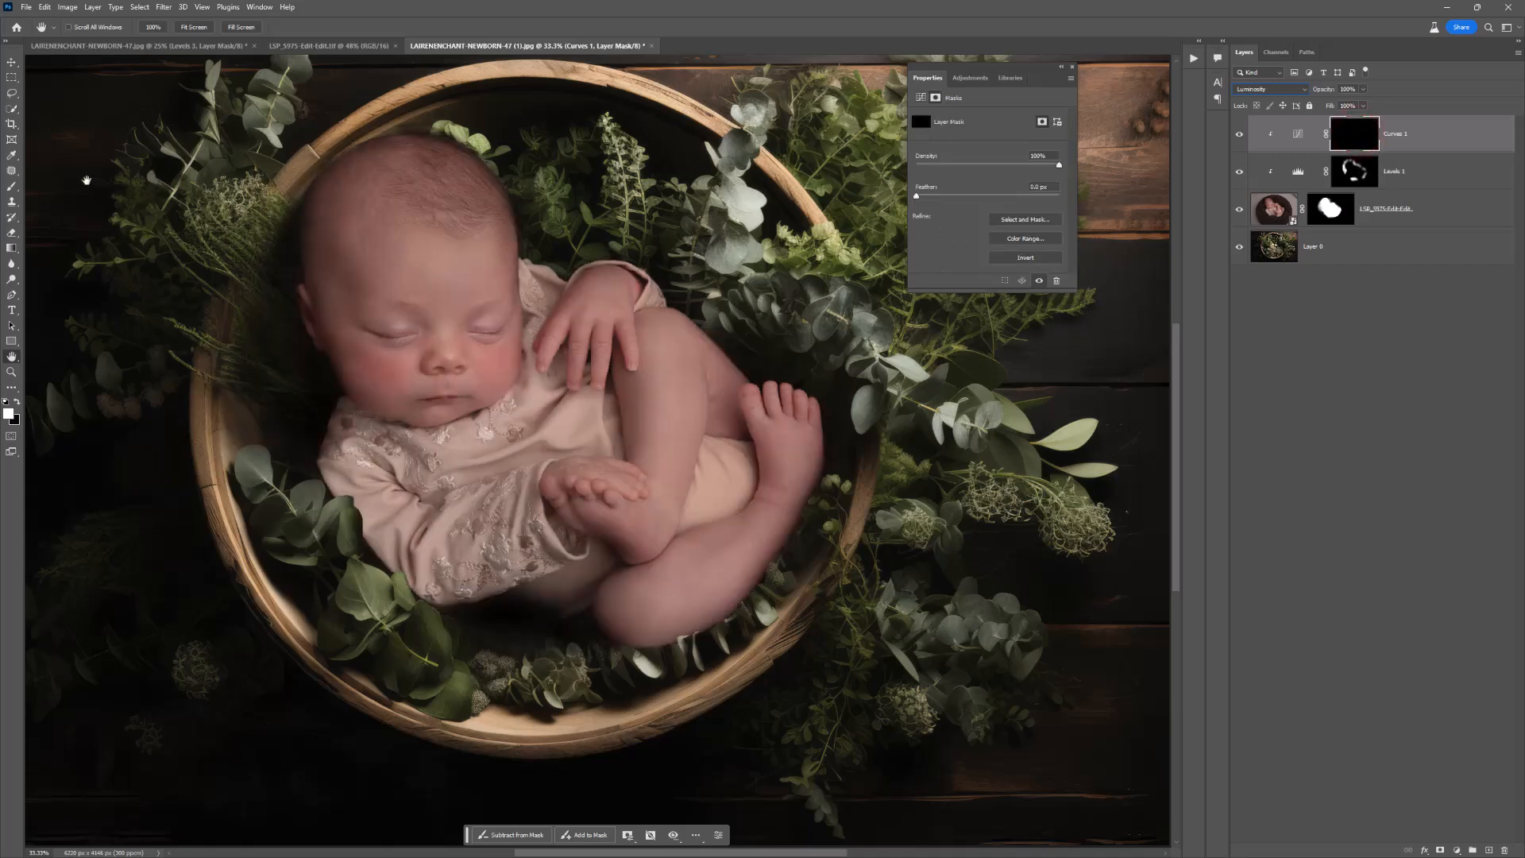
{"action": "left_click", "coordinate": [11, 186]}
{"action": "right_click", "coordinate": [480, 227]}
{"action": "left_click_drag", "start_coordinate": [548, 252], "coordinate": [592, 255]}
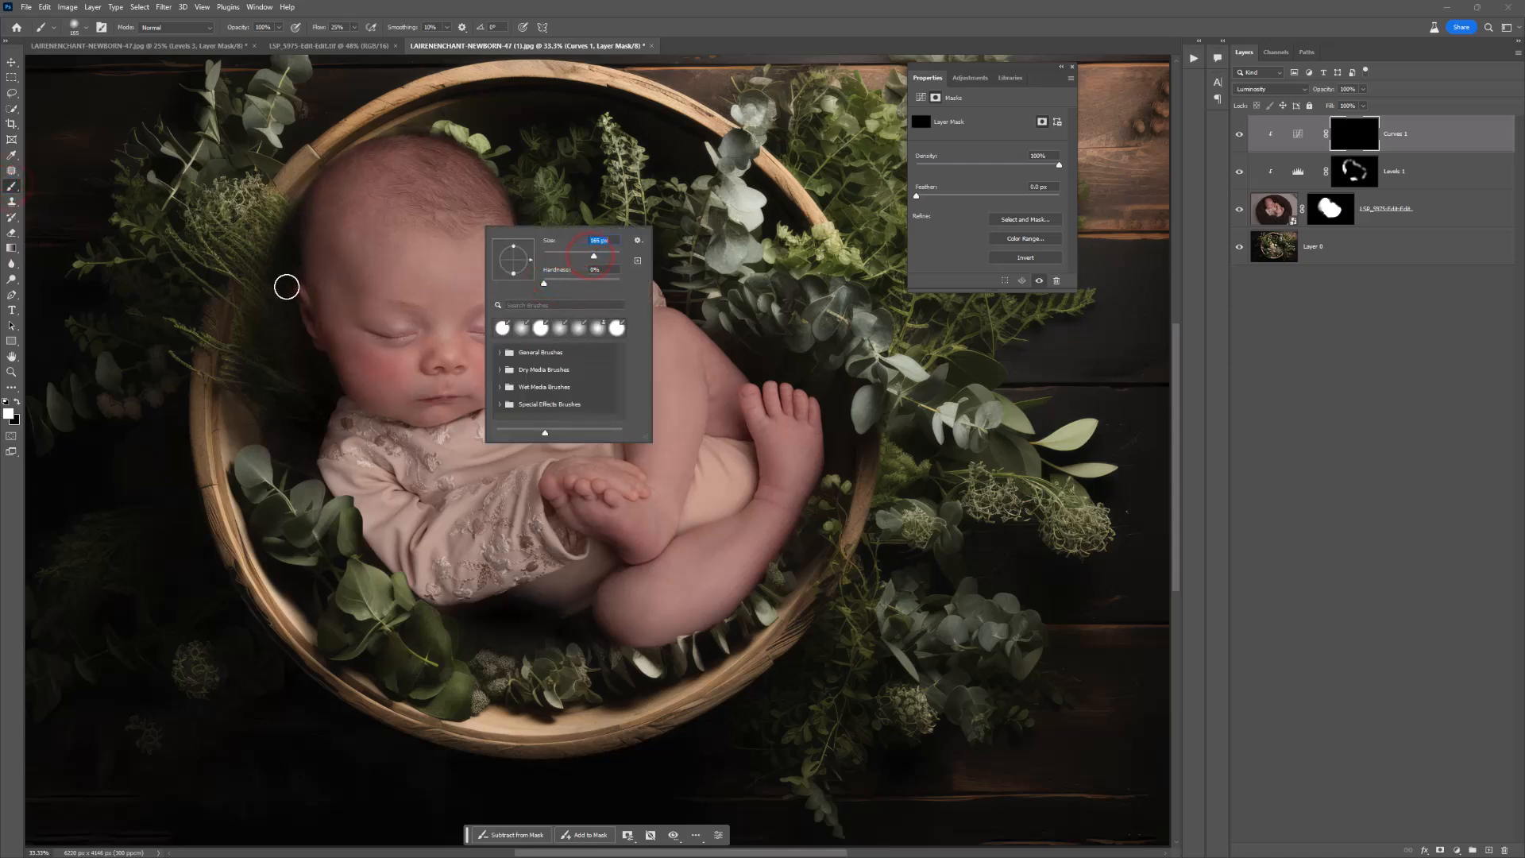
{"action": "key", "text": "Return"}
{"action": "key", "text": "]"}
{"action": "key", "text": "]"}
{"action": "key", "text": "]"}
{"action": "key", "text": "]"}
{"action": "left_click", "coordinate": [285, 249]}
{"action": "left_click", "coordinate": [276, 324]}
{"action": "left_click", "coordinate": [305, 371]}
{"action": "left_click", "coordinate": [331, 477]}
{"action": "left_click", "coordinate": [373, 529]}
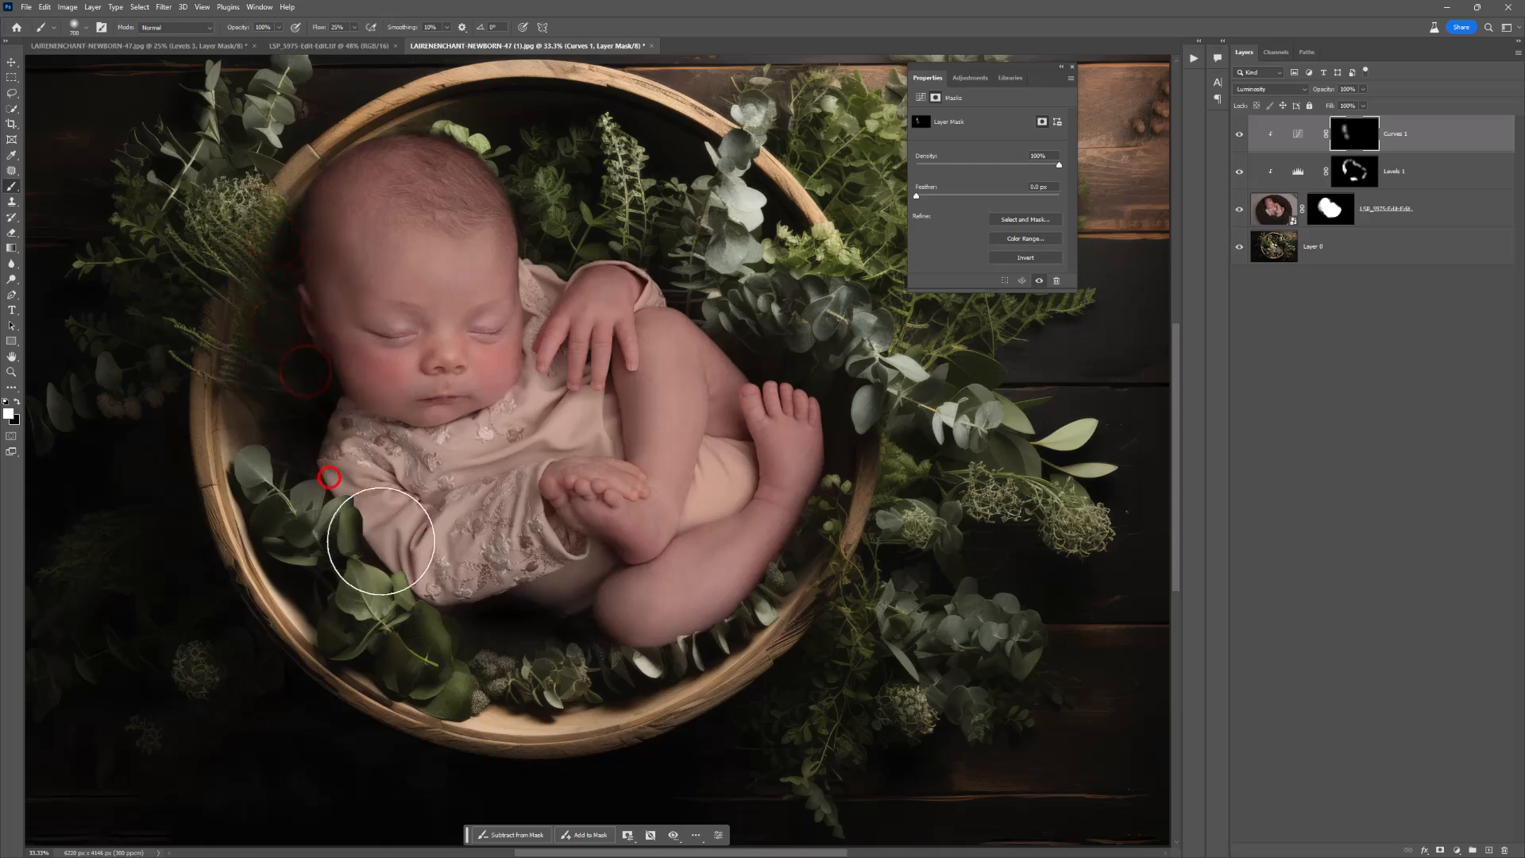
{"action": "left_click", "coordinate": [439, 592]}
Step: Enlarge the brush to 1100 px and paint the Curves mask around the legs, the lower sleeve and the far shoulder
{"action": "key", "text": "["}
{"action": "key", "text": "["}
{"action": "key", "text": "["}
{"action": "key", "text": "["}
{"action": "key", "text": "["}
{"action": "key", "text": "["}
{"action": "key", "text": "["}
{"action": "key", "text": "["}
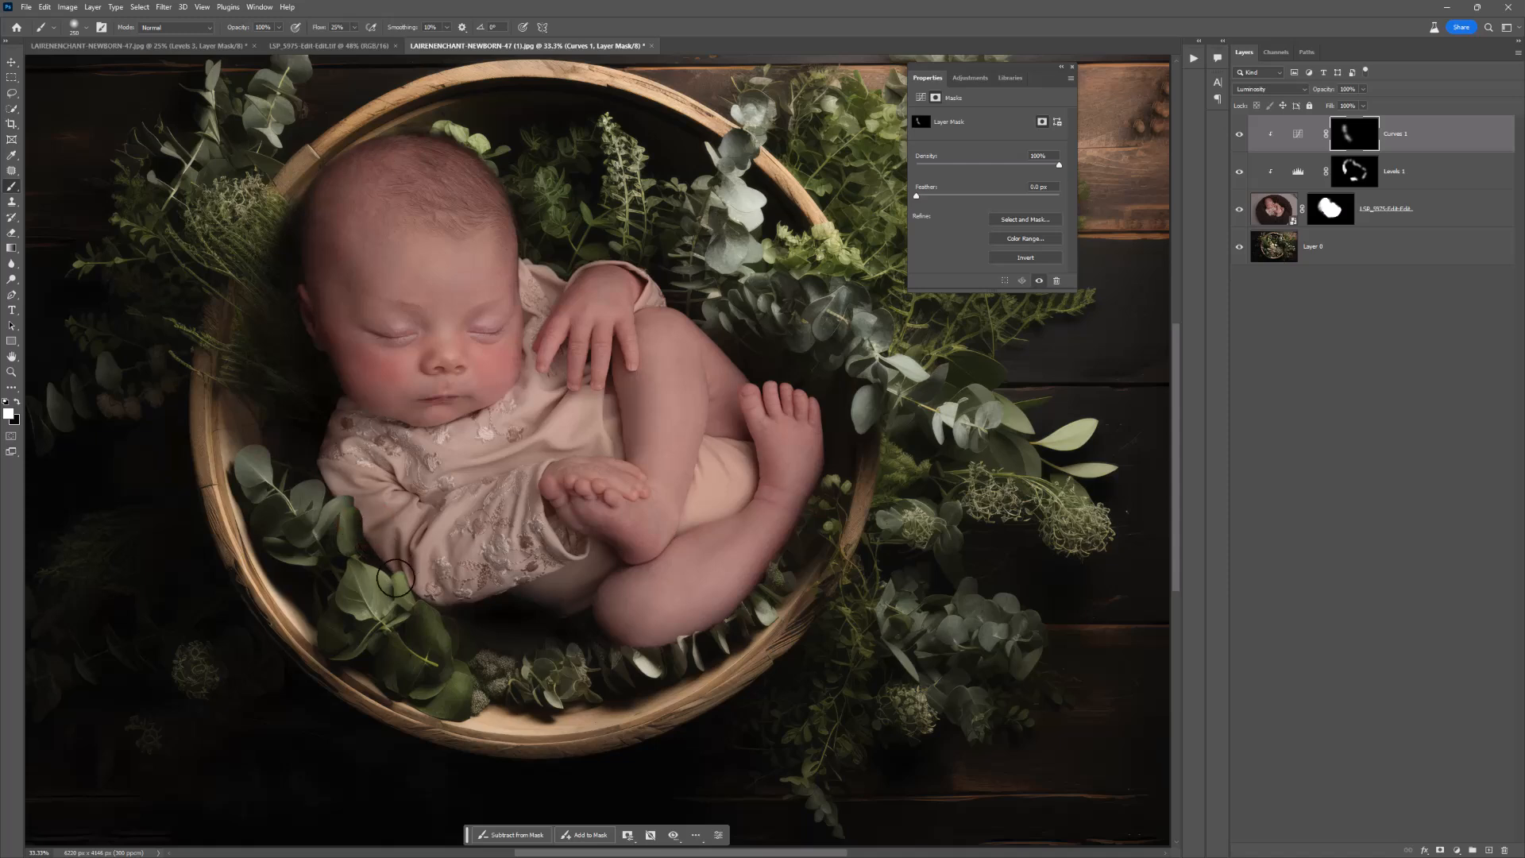
{"action": "key", "text": "]"}
{"action": "key", "text": "]"}
{"action": "key", "text": "]"}
{"action": "key", "text": "]"}
{"action": "key", "text": "]"}
{"action": "key", "text": "]"}
{"action": "key", "text": "]"}
{"action": "key", "text": "]"}
{"action": "key", "text": "]"}
{"action": "left_click", "coordinate": [489, 614]}
{"action": "left_click", "coordinate": [628, 674]}
{"action": "left_click", "coordinate": [727, 323]}
{"action": "left_click", "coordinate": [556, 198]}
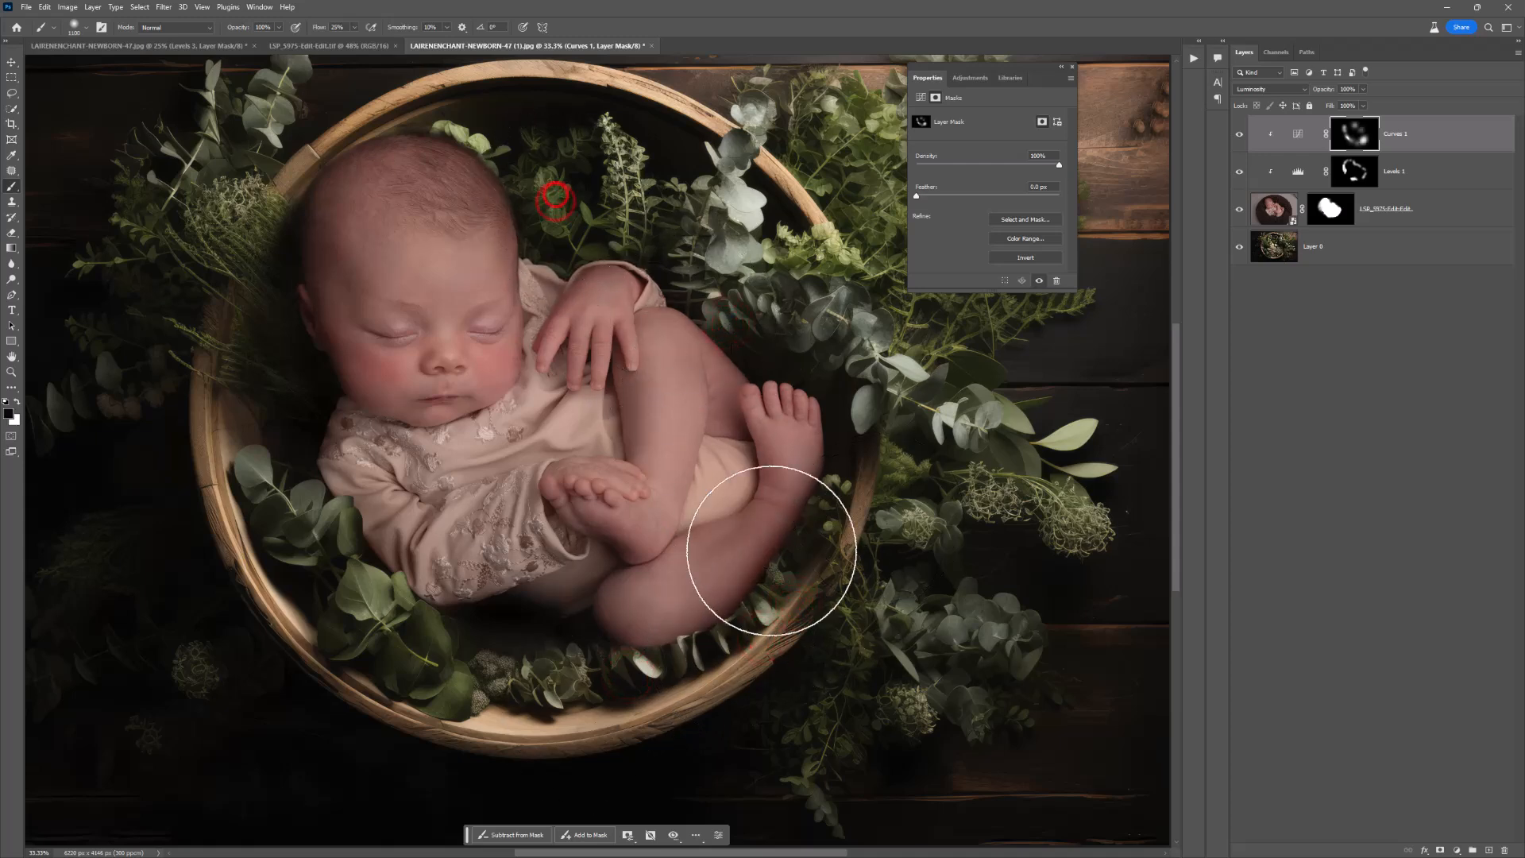
{"action": "left_click", "coordinate": [775, 555]}
{"action": "left_click", "coordinate": [611, 651]}
{"action": "left_click", "coordinate": [533, 596]}
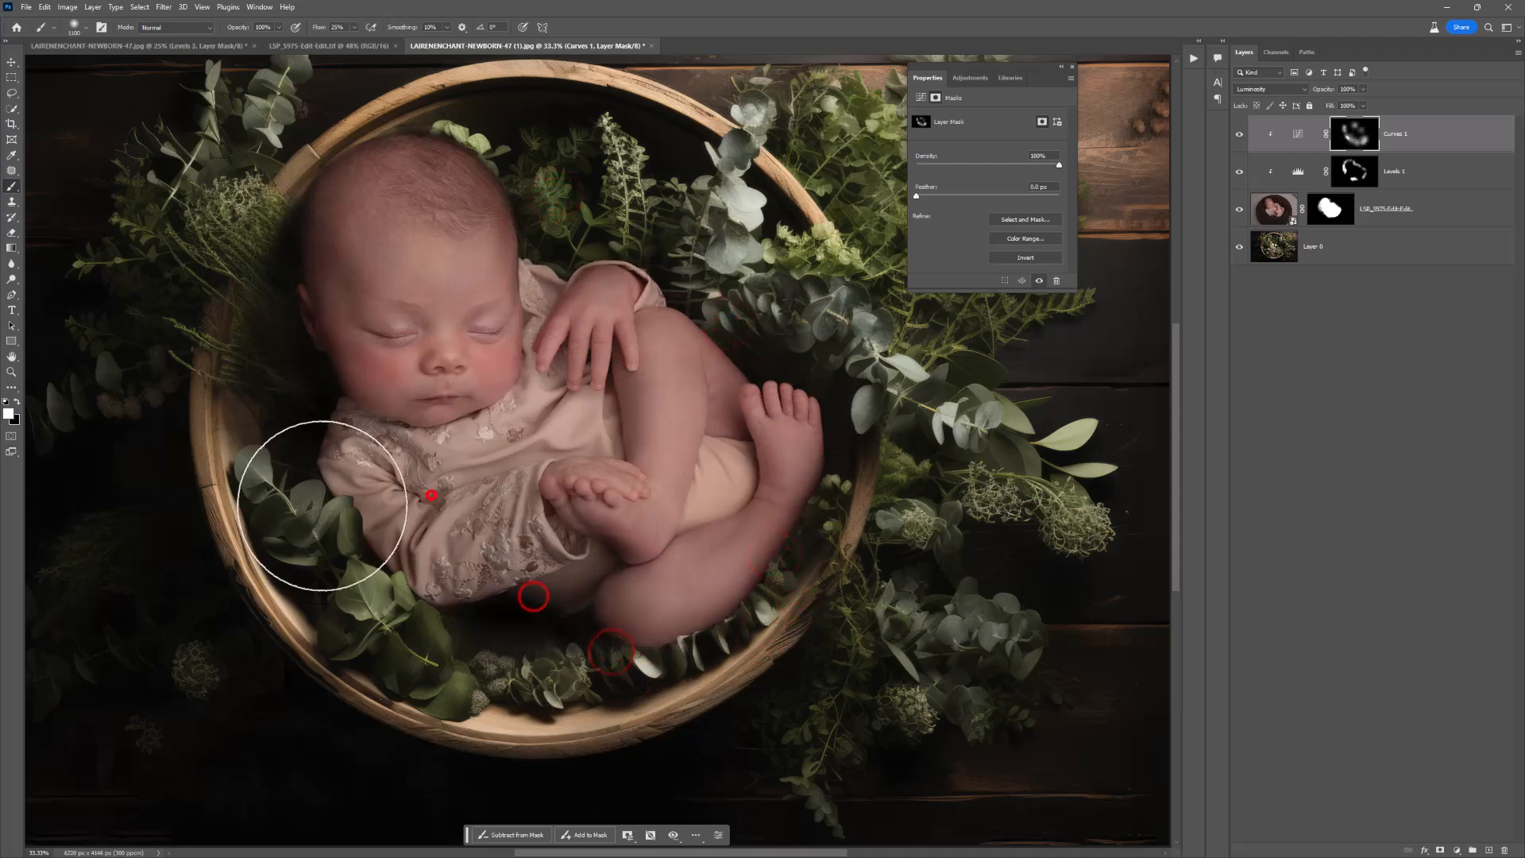
Step: Paint white on the Curves mask beside the near shoulder, and paint black over the face to remove the darkening there
{"action": "left_click", "coordinate": [300, 399]}
{"action": "left_click", "coordinate": [321, 421]}
{"action": "key", "text": "x"}
{"action": "left_click", "coordinate": [392, 329]}
{"action": "left_click", "coordinate": [380, 324]}
{"action": "left_click", "coordinate": [372, 306]}
{"action": "left_click", "coordinate": [355, 307]}
{"action": "left_click", "coordinate": [319, 297]}
{"action": "left_click", "coordinate": [396, 296]}
Step: Paint white on the Curves mask beside the head and at the sleeve's lower edge, and black over the chest
{"action": "key", "text": "x"}
{"action": "left_click", "coordinate": [243, 213]}
{"action": "left_click", "coordinate": [261, 224]}
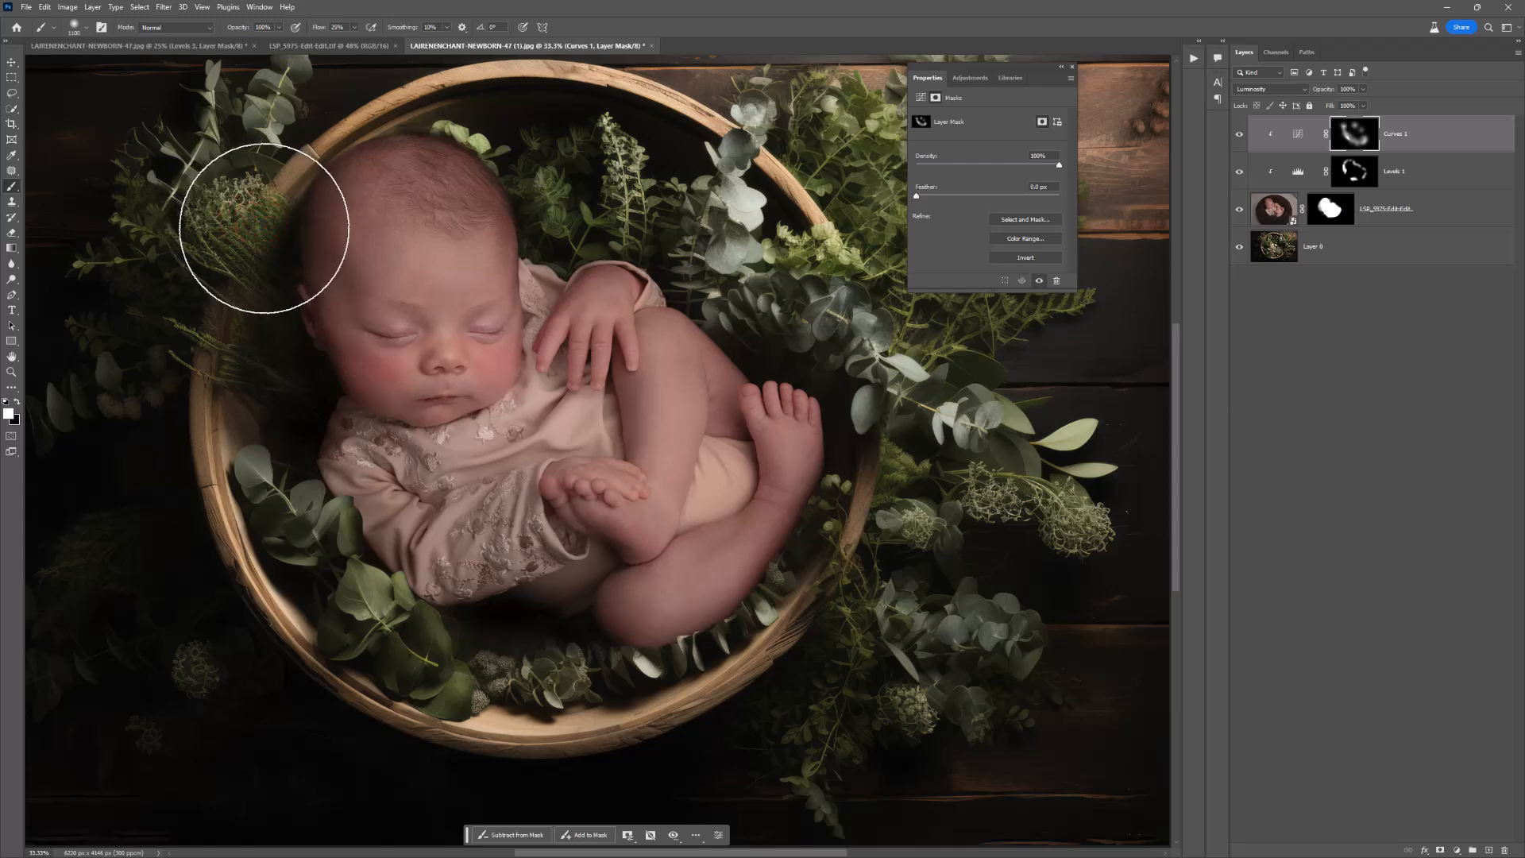
{"action": "left_click", "coordinate": [461, 588]}
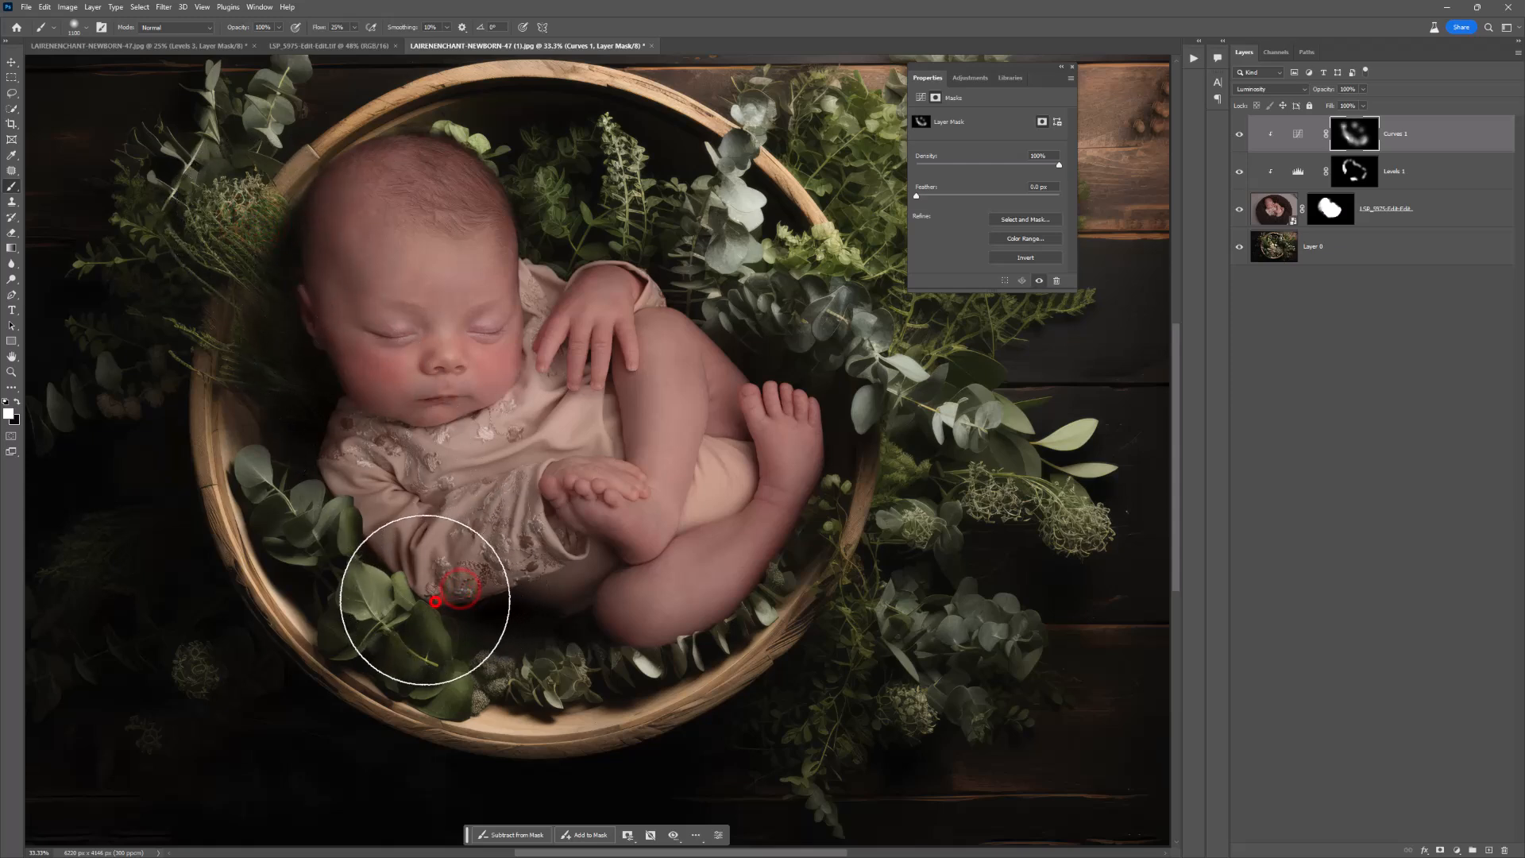
{"action": "key", "text": "x"}
{"action": "left_click", "coordinate": [463, 465]}
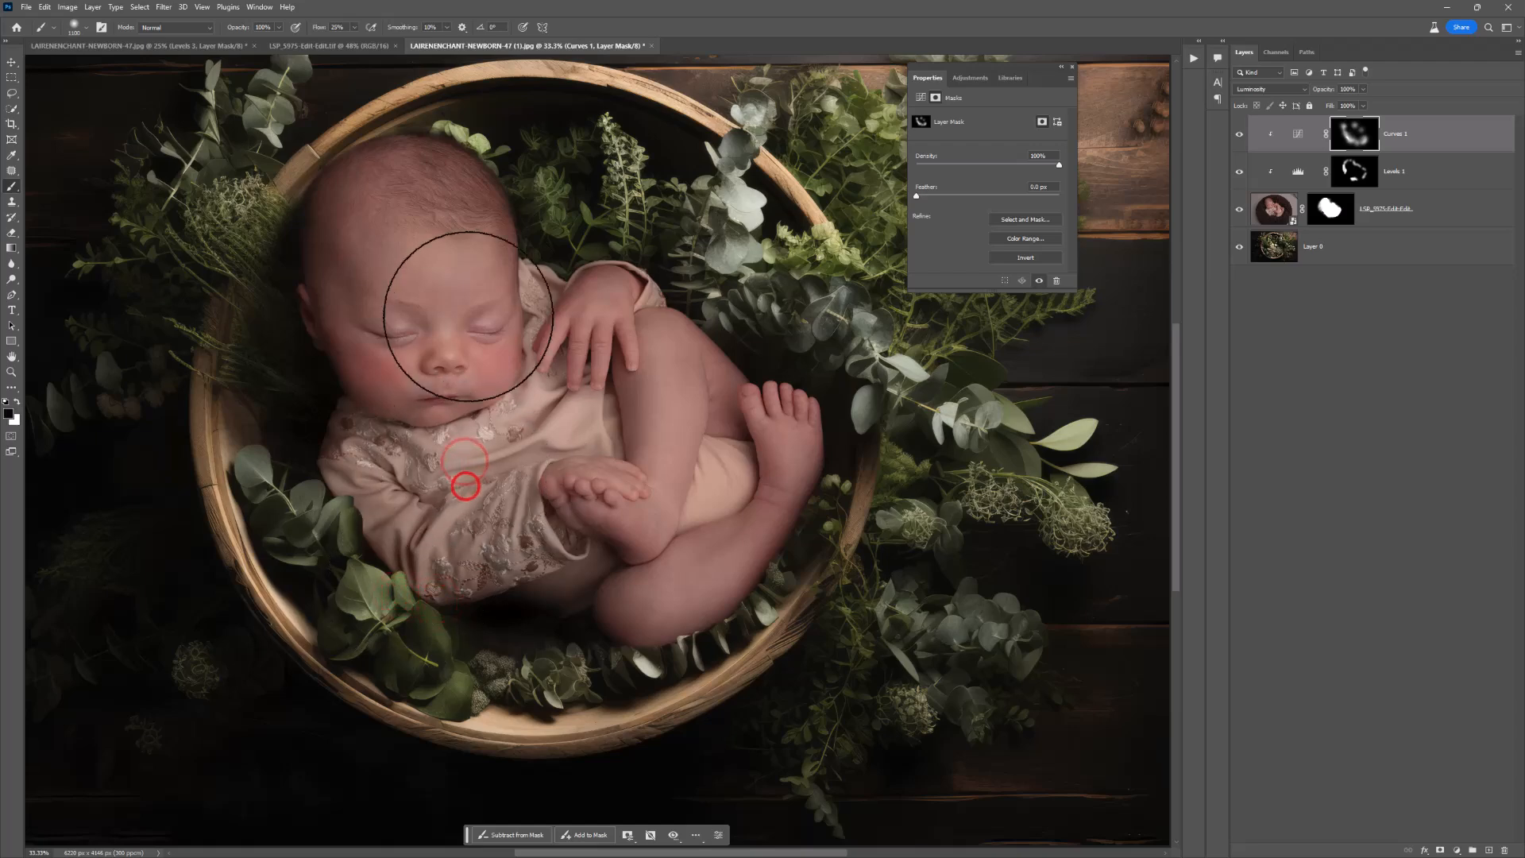
{"action": "left_click", "coordinate": [527, 404]}
Step: Add a second Levels adjustment above Levels 1, set its midtones to 0.54 and lower its white output level
{"action": "key", "text": "h"}
{"action": "key", "text": "ctrl+minus"}
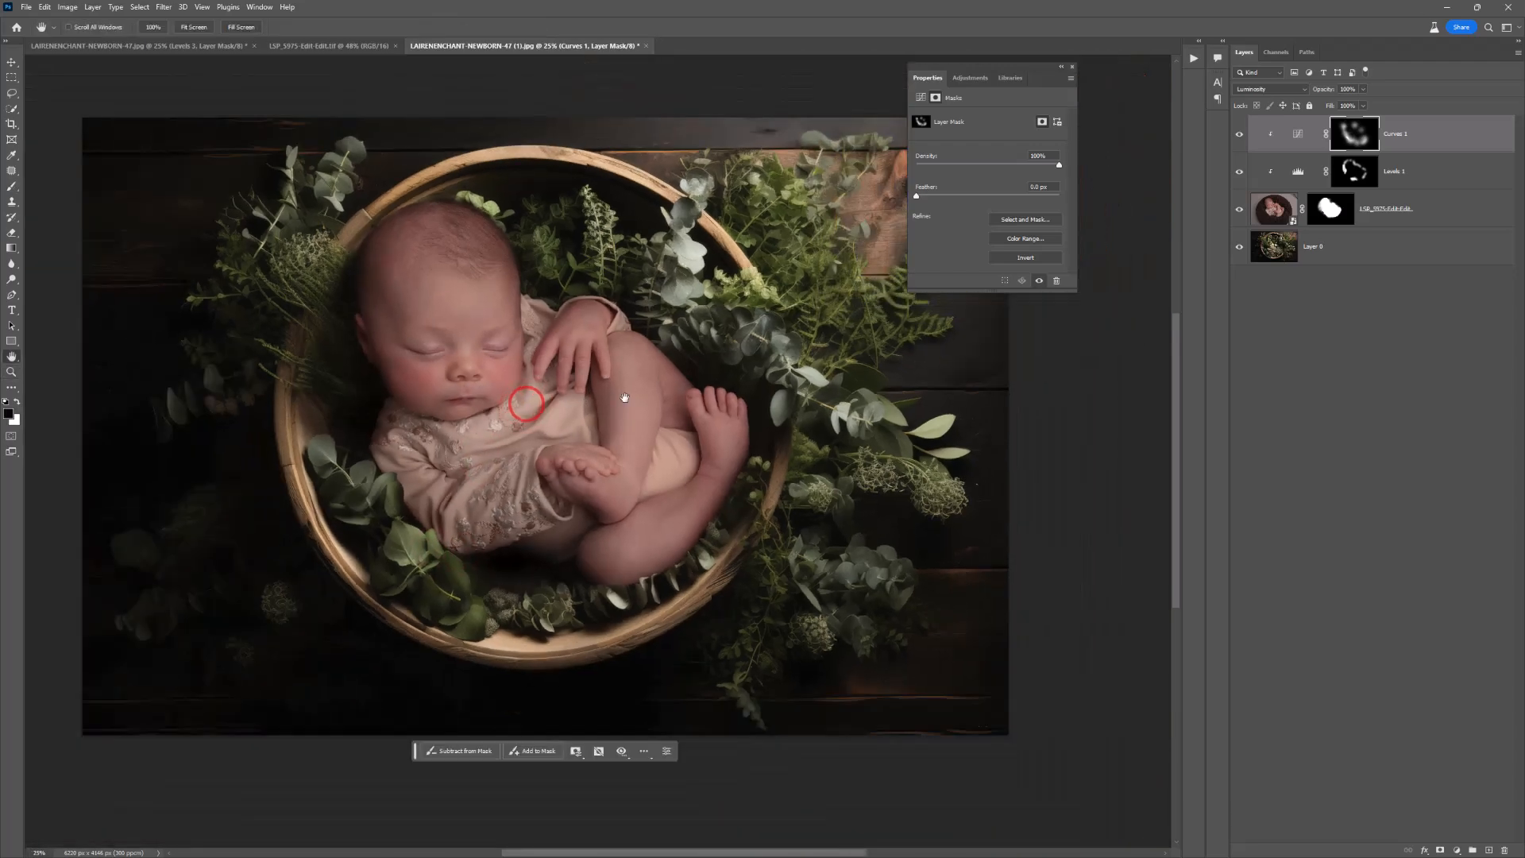
{"action": "left_click", "coordinate": [624, 397]}
{"action": "left_click", "coordinate": [1432, 180]}
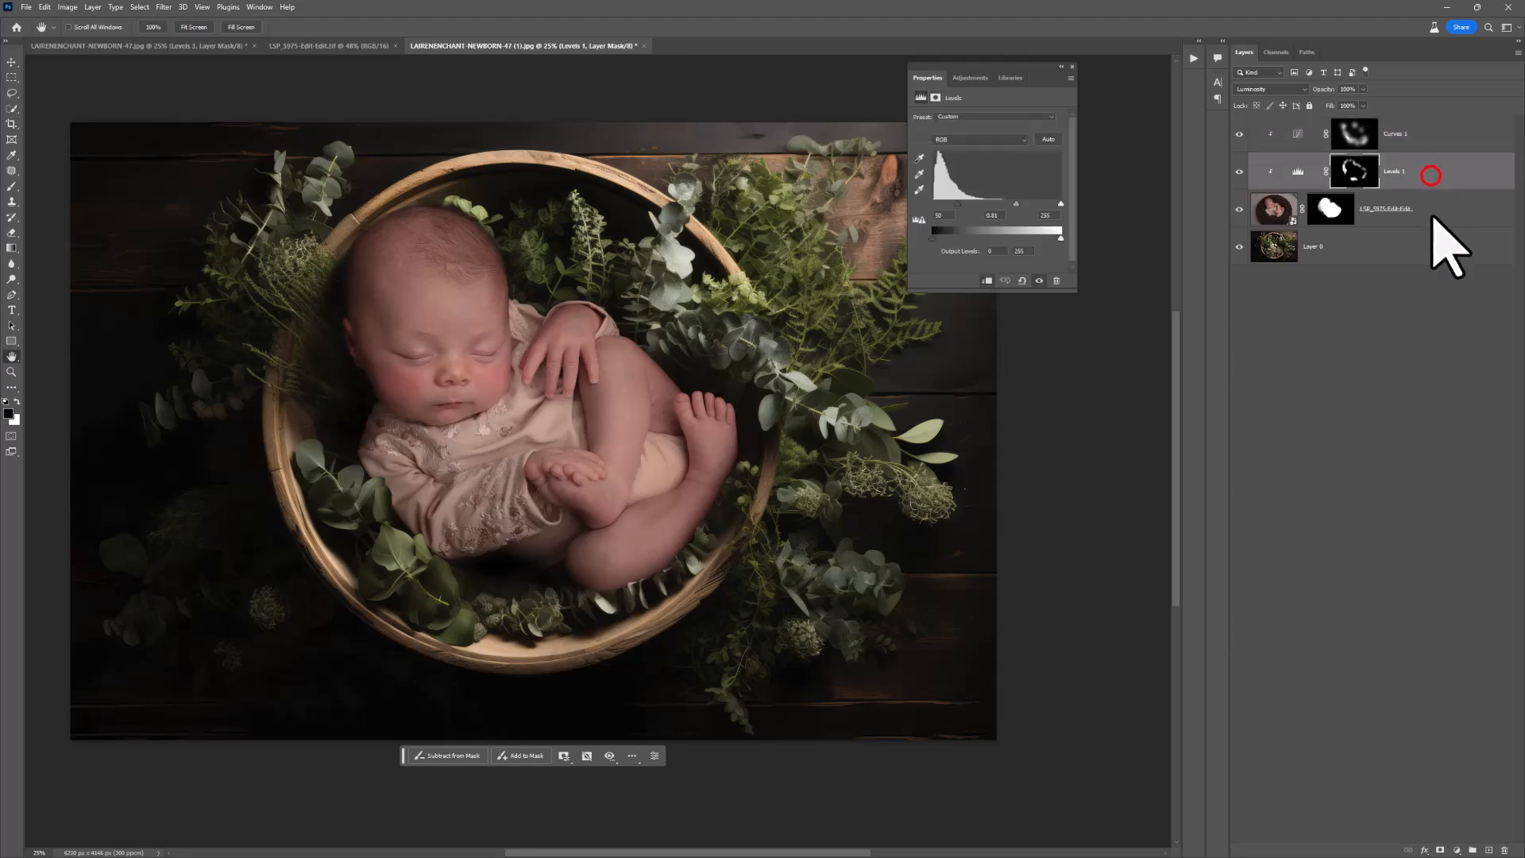
{"action": "left_click", "coordinate": [1457, 850]}
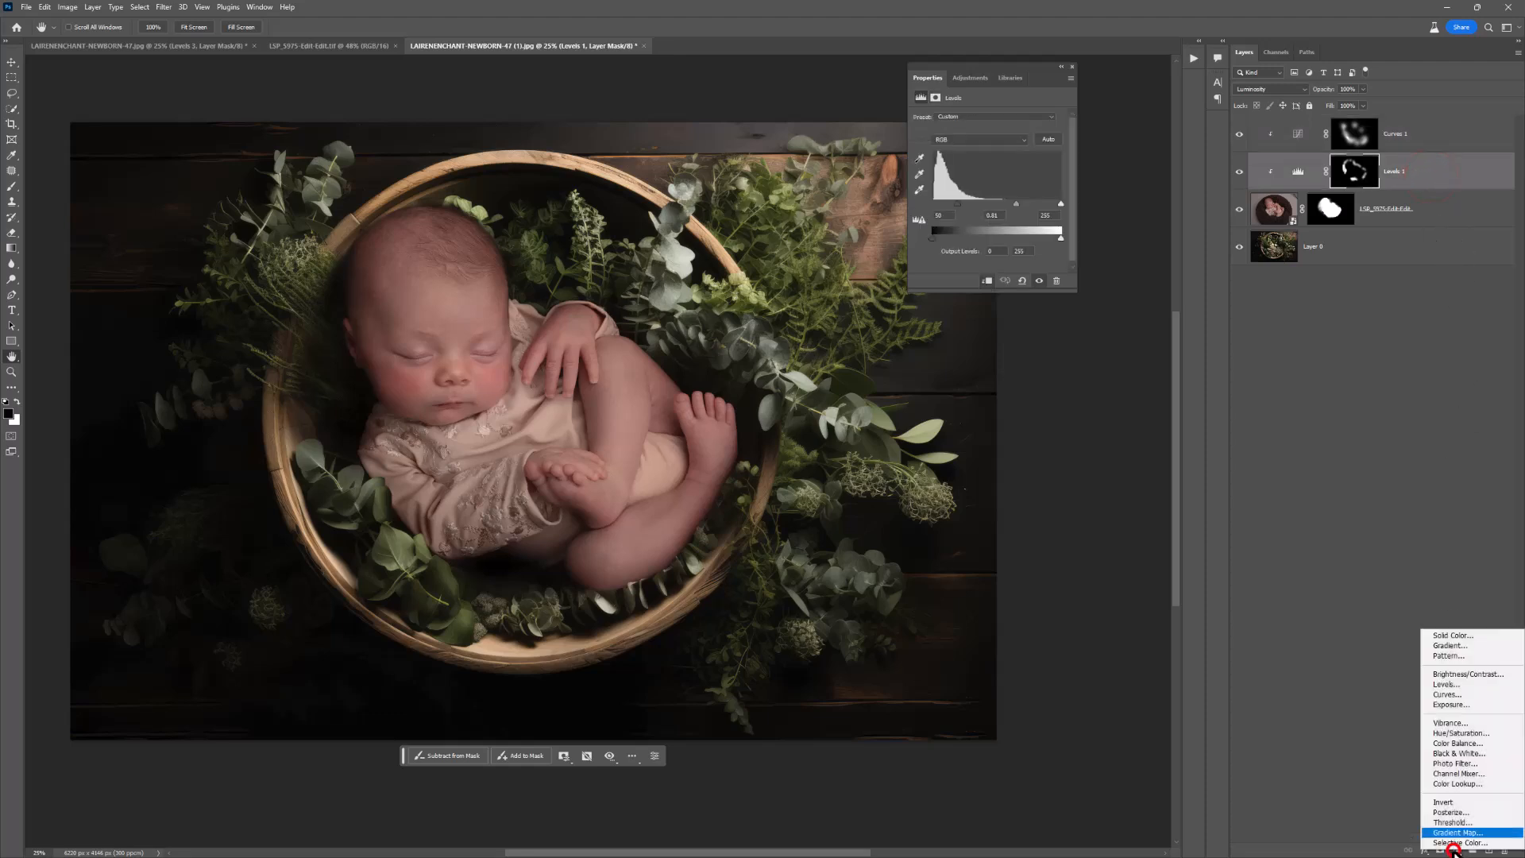
{"action": "left_click", "coordinate": [1467, 687]}
{"action": "left_click_drag", "start_coordinate": [997, 205], "coordinate": [1020, 207]}
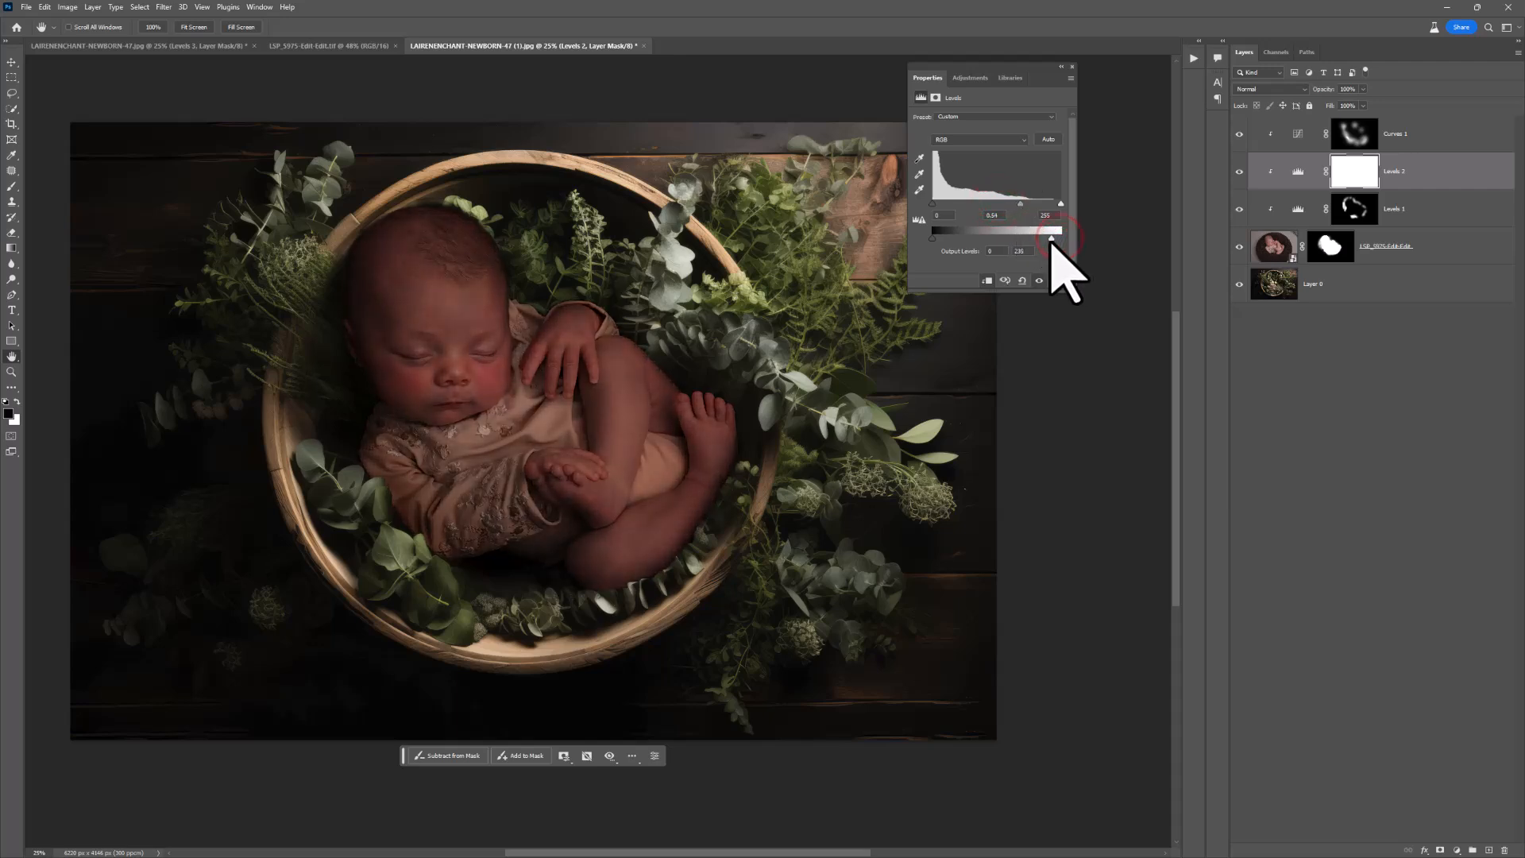
{"action": "left_click_drag", "start_coordinate": [1019, 233], "coordinate": [1021, 235]}
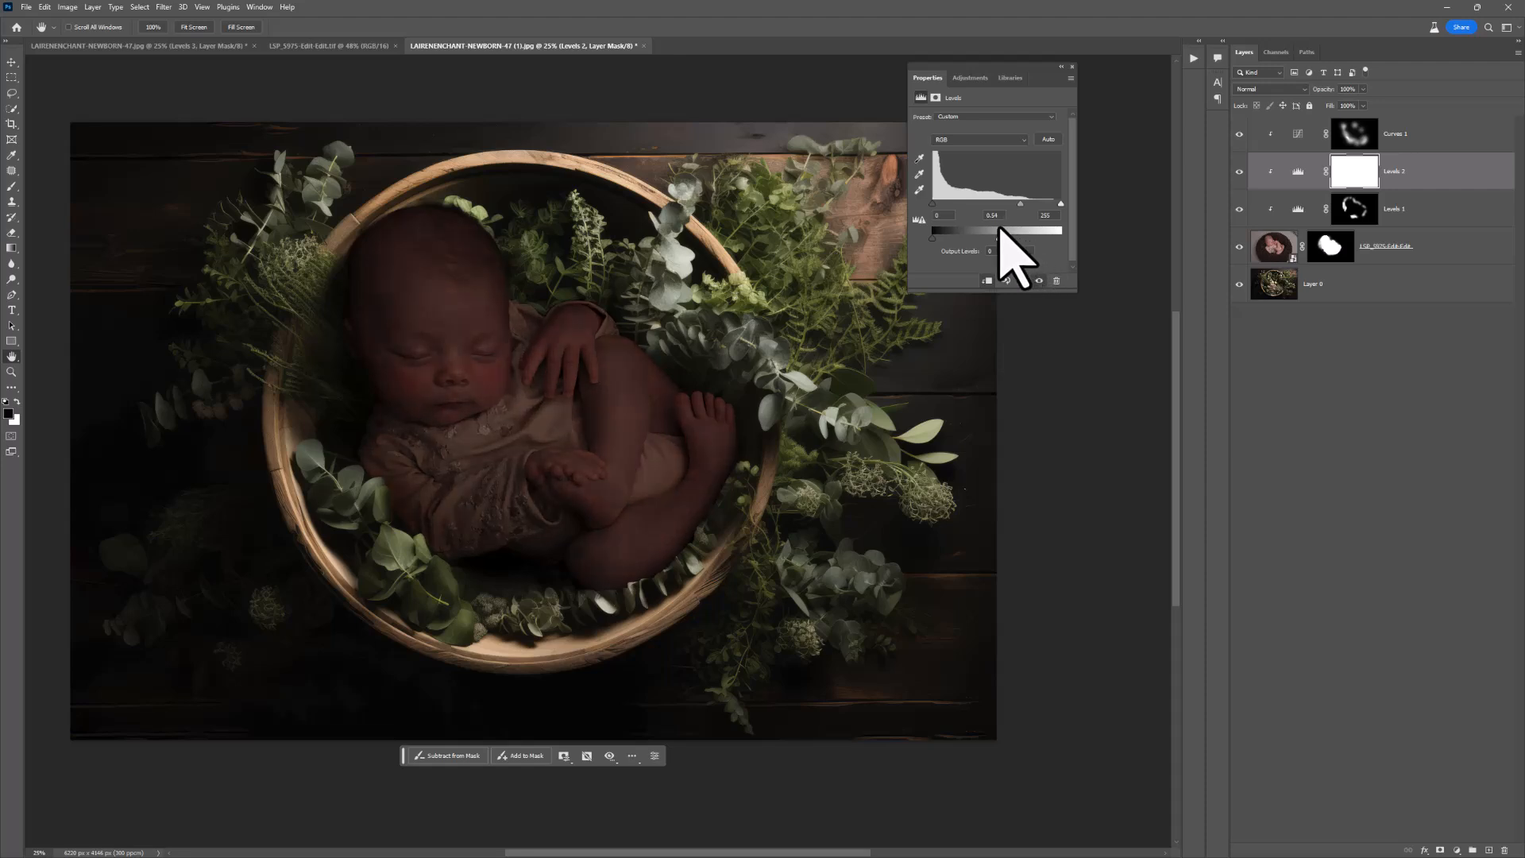
Step: Invert the Levels 2 mask to black and prepare a small, soft white brush at the leaves overlapping the sleeve
{"action": "left_click", "coordinate": [1347, 172]}
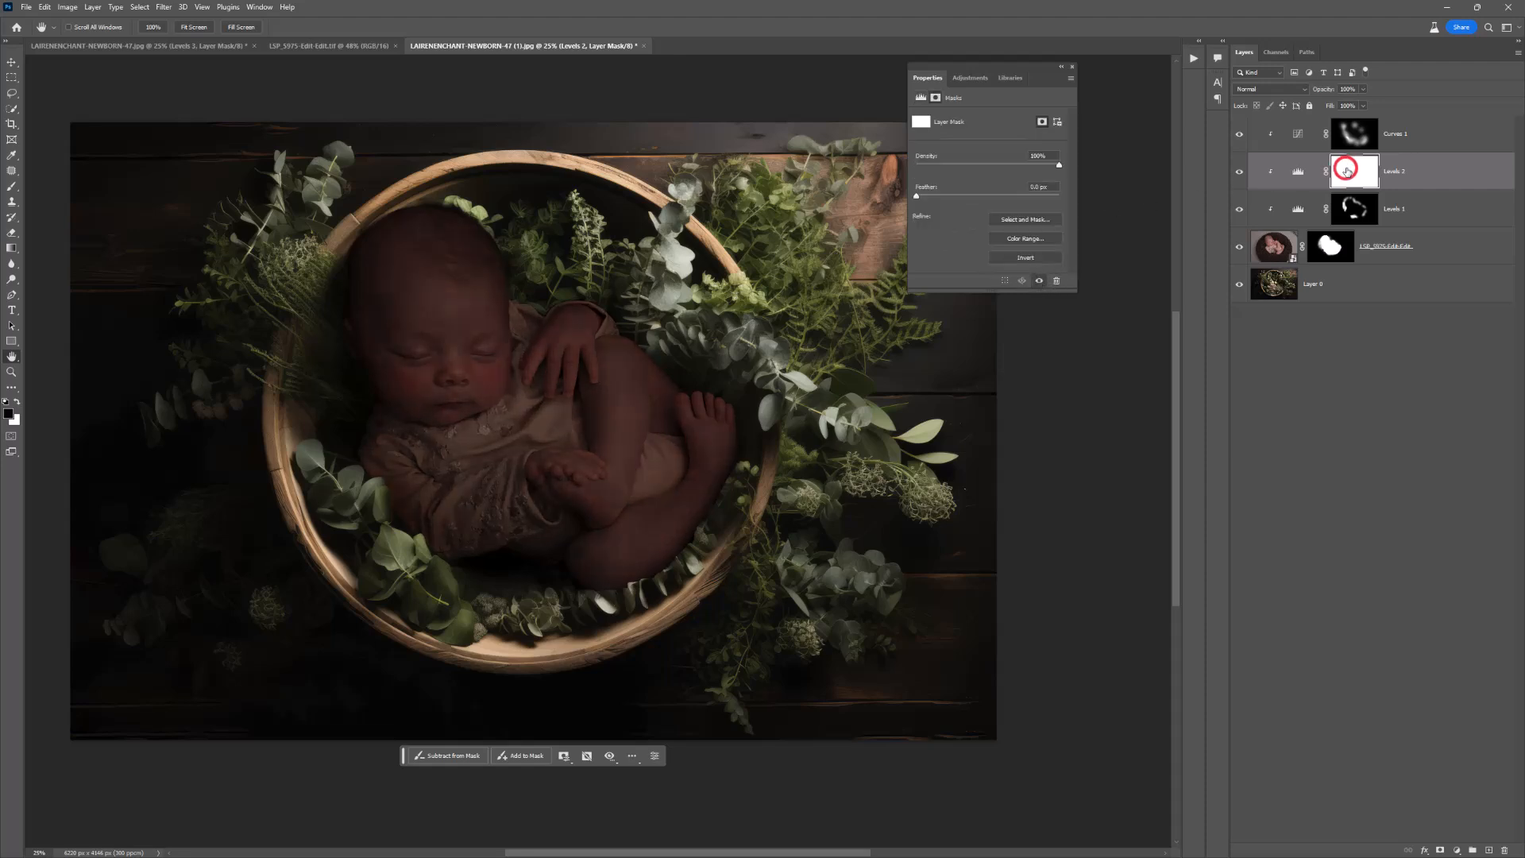
{"action": "key", "text": "ctrl+i"}
{"action": "key", "text": "z"}
{"action": "left_click", "coordinate": [387, 498]}
{"action": "left_click", "coordinate": [369, 497]}
{"action": "left_click", "coordinate": [369, 497]}
{"action": "left_click", "coordinate": [369, 498]}
{"action": "key", "text": "b"}
{"action": "right_click", "coordinate": [368, 495]}
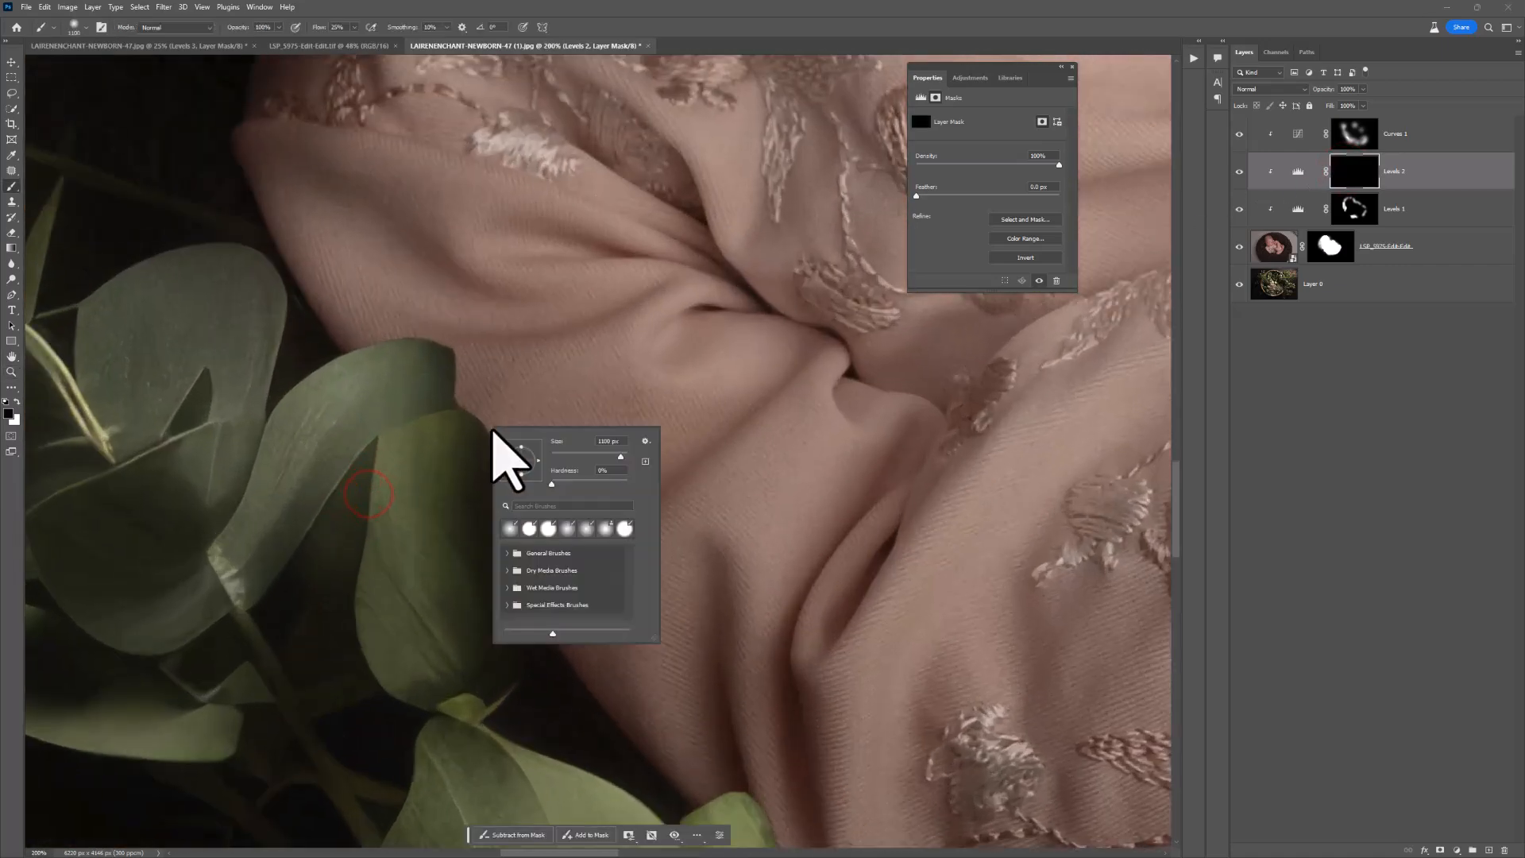
{"action": "left_click", "coordinate": [569, 452]}
{"action": "left_click", "coordinate": [567, 481]}
{"action": "left_click", "coordinate": [411, 491]}
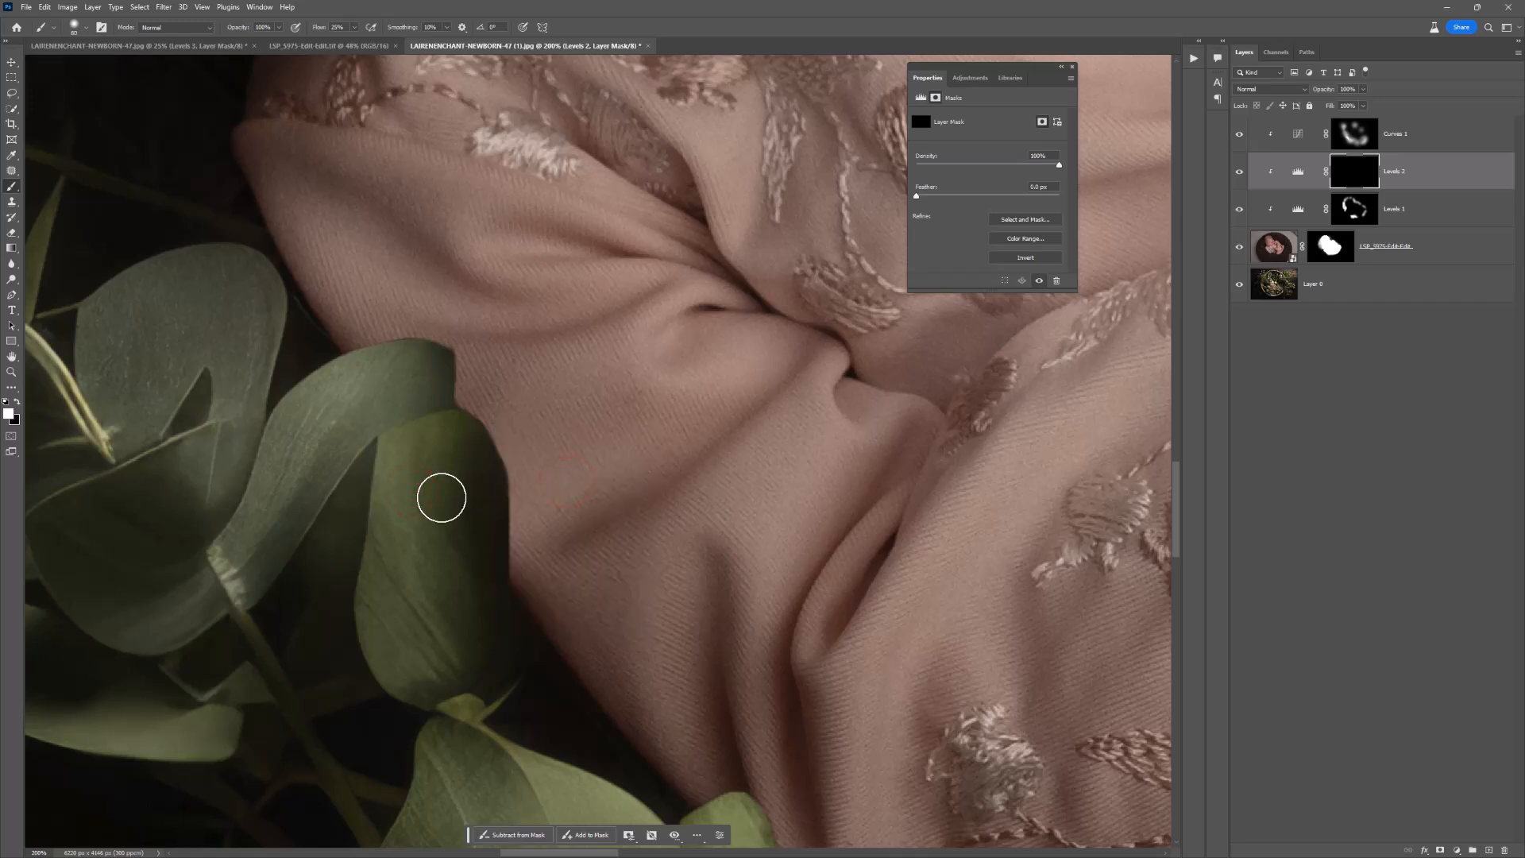
Step: Paint white on the Levels 2 mask around the overlapping leaves' edges to cast a shadow on the sleeve, adjusting the brush size
{"action": "key", "text": "]"}
{"action": "key", "text": "]"}
{"action": "key", "text": "]"}
{"action": "left_click", "coordinate": [450, 528]}
{"action": "left_click", "coordinate": [450, 537]}
{"action": "left_click", "coordinate": [451, 546]}
{"action": "left_click", "coordinate": [453, 528]}
{"action": "key", "text": "["}
{"action": "key", "text": "["}
{"action": "left_click", "coordinate": [357, 374]}
Step: Add a Levels adjustment directly above the background Layer 0 and darken its midtones to 0.65
{"action": "key", "text": "z"}
{"action": "left_click", "coordinate": [348, 375], "text": "alt"}
{"action": "left_click", "coordinate": [389, 441], "text": "alt"}
{"action": "left_click", "coordinate": [389, 442], "text": "alt"}
{"action": "left_click", "coordinate": [388, 442], "text": "alt"}
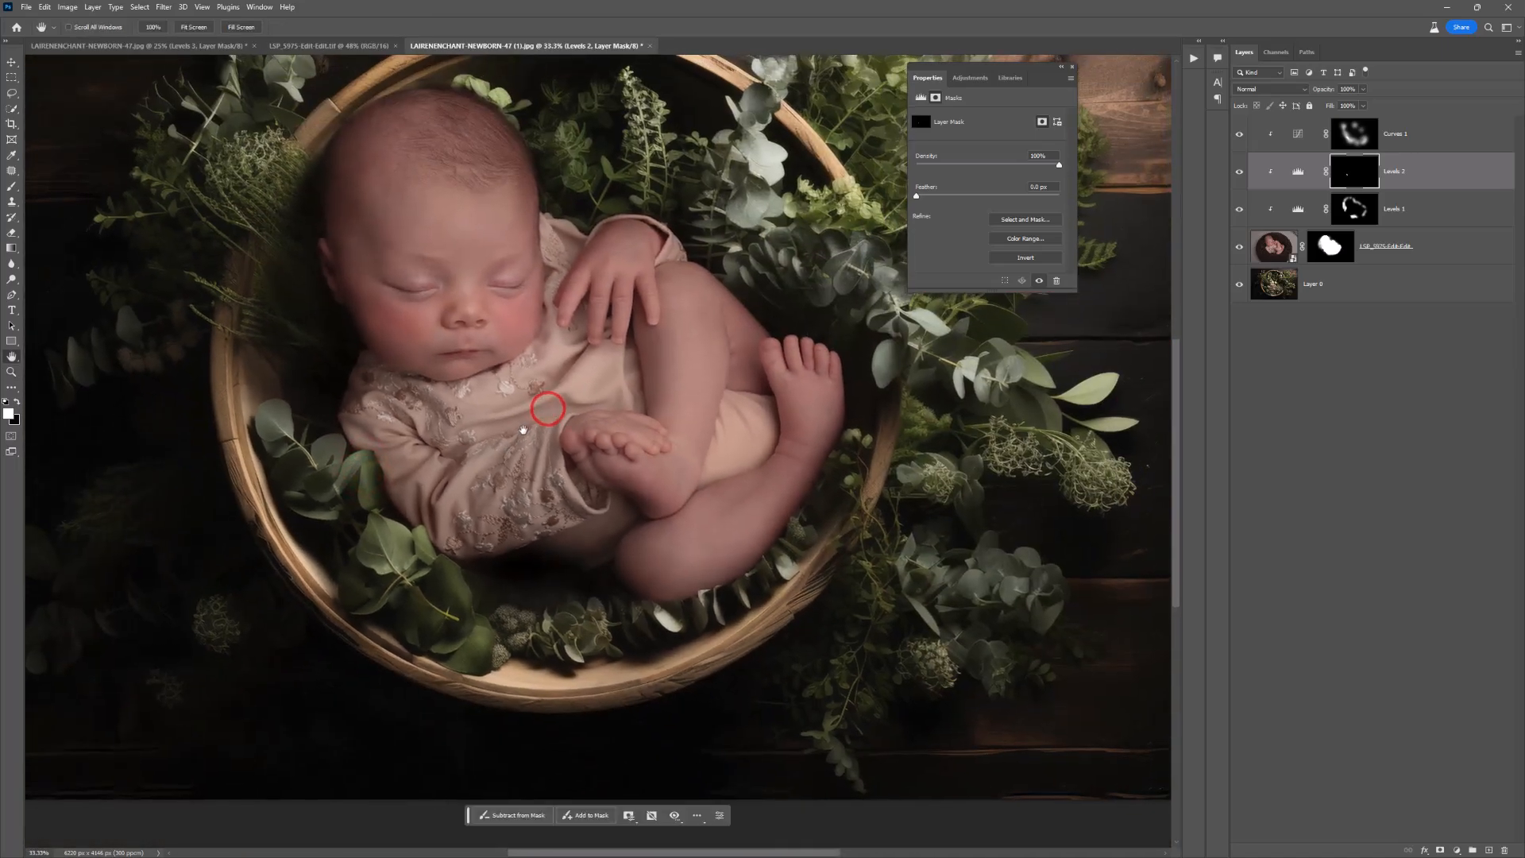
{"action": "left_click", "coordinate": [532, 425], "text": "alt"}
{"action": "left_click", "coordinate": [530, 427], "text": "alt"}
{"action": "key", "text": "h"}
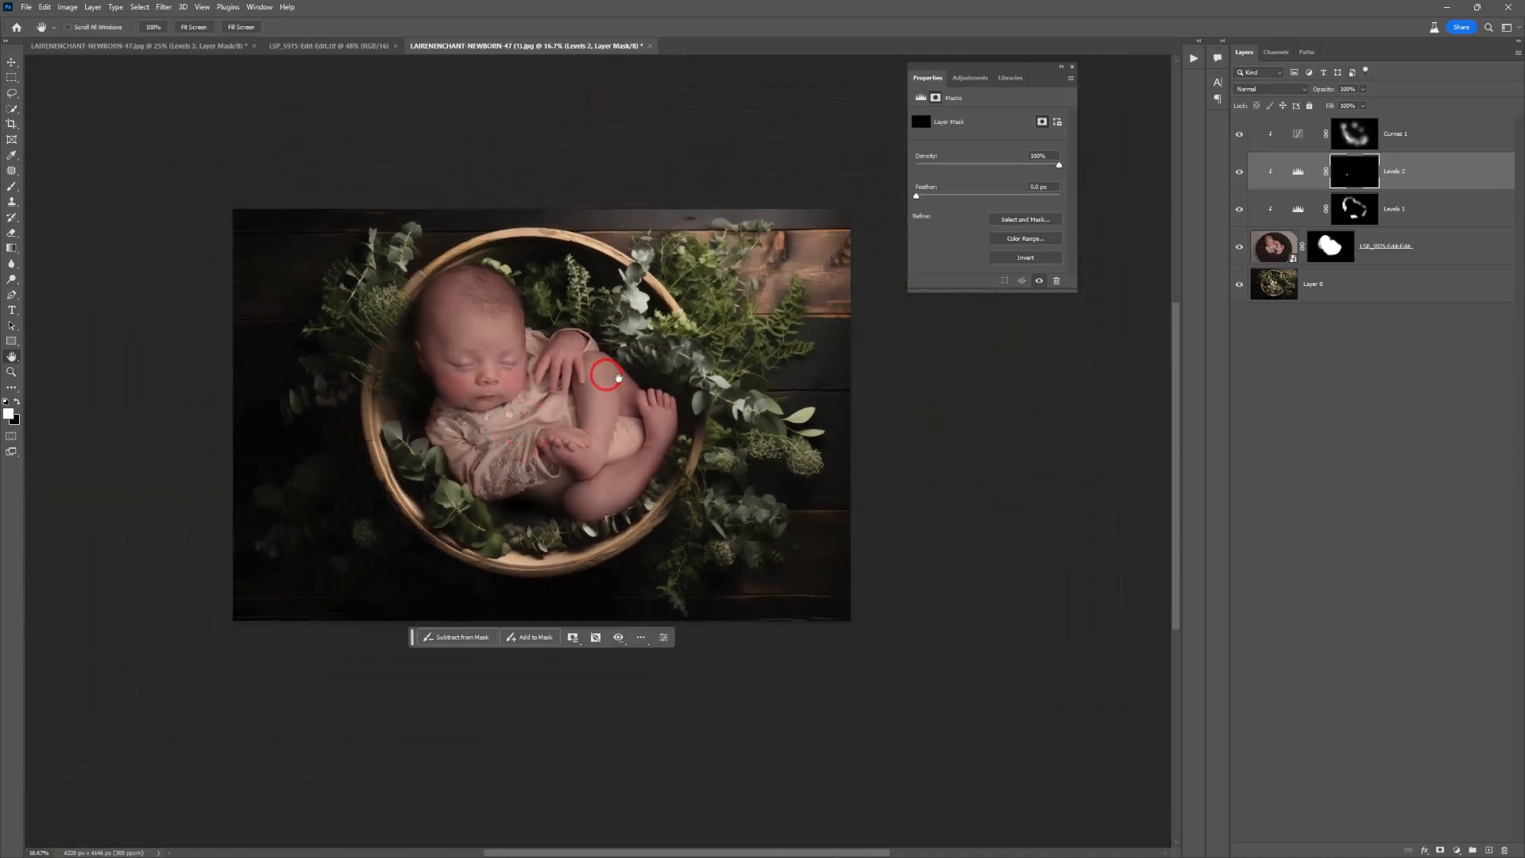
{"action": "left_click", "coordinate": [1328, 235]}
{"action": "left_click", "coordinate": [1334, 278]}
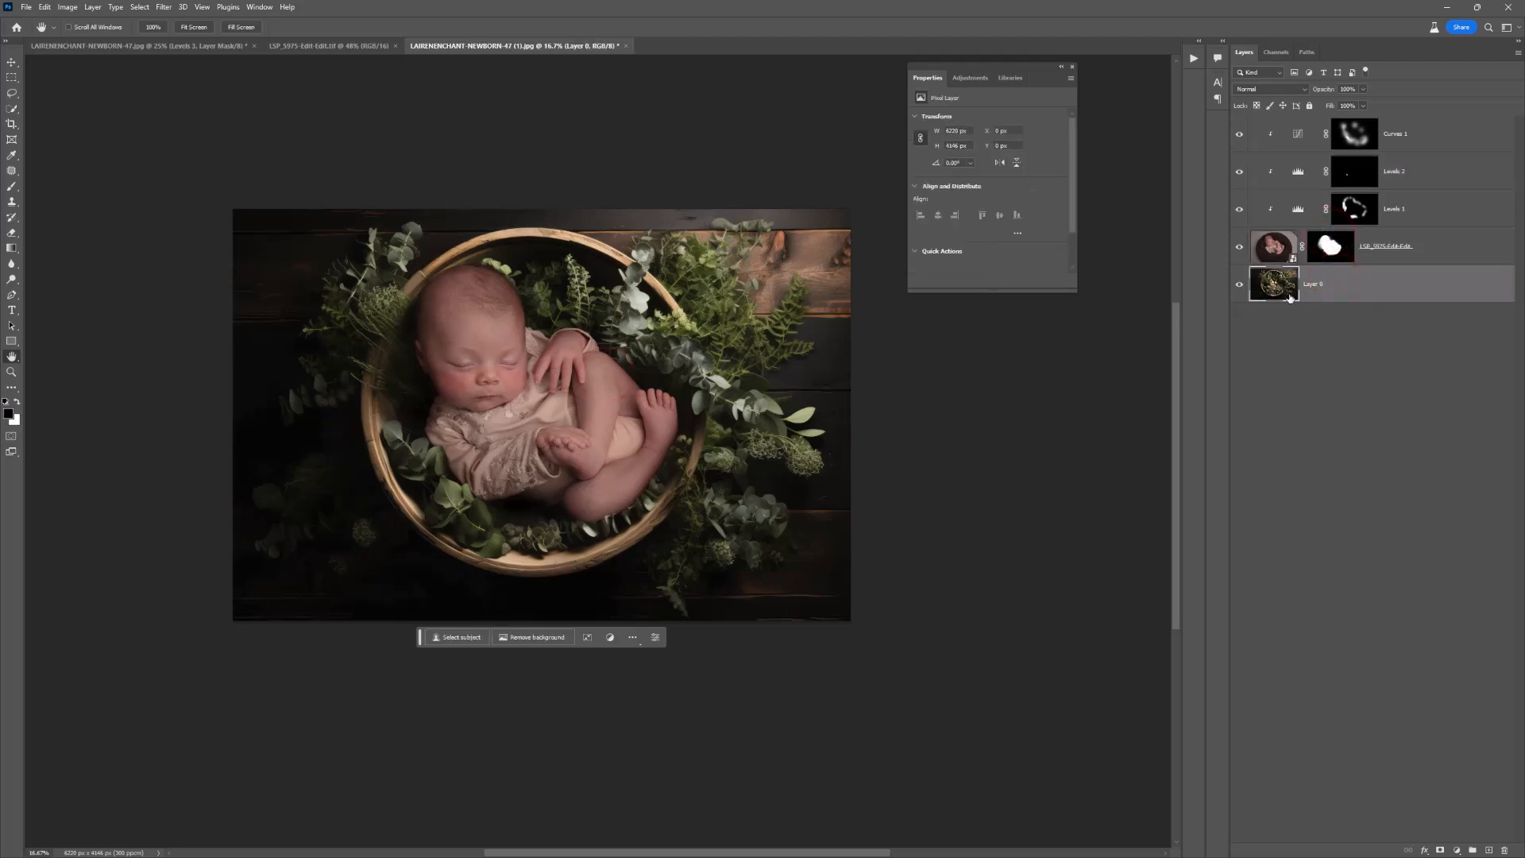
{"action": "left_click", "coordinate": [1456, 849]}
{"action": "left_click", "coordinate": [1466, 688]}
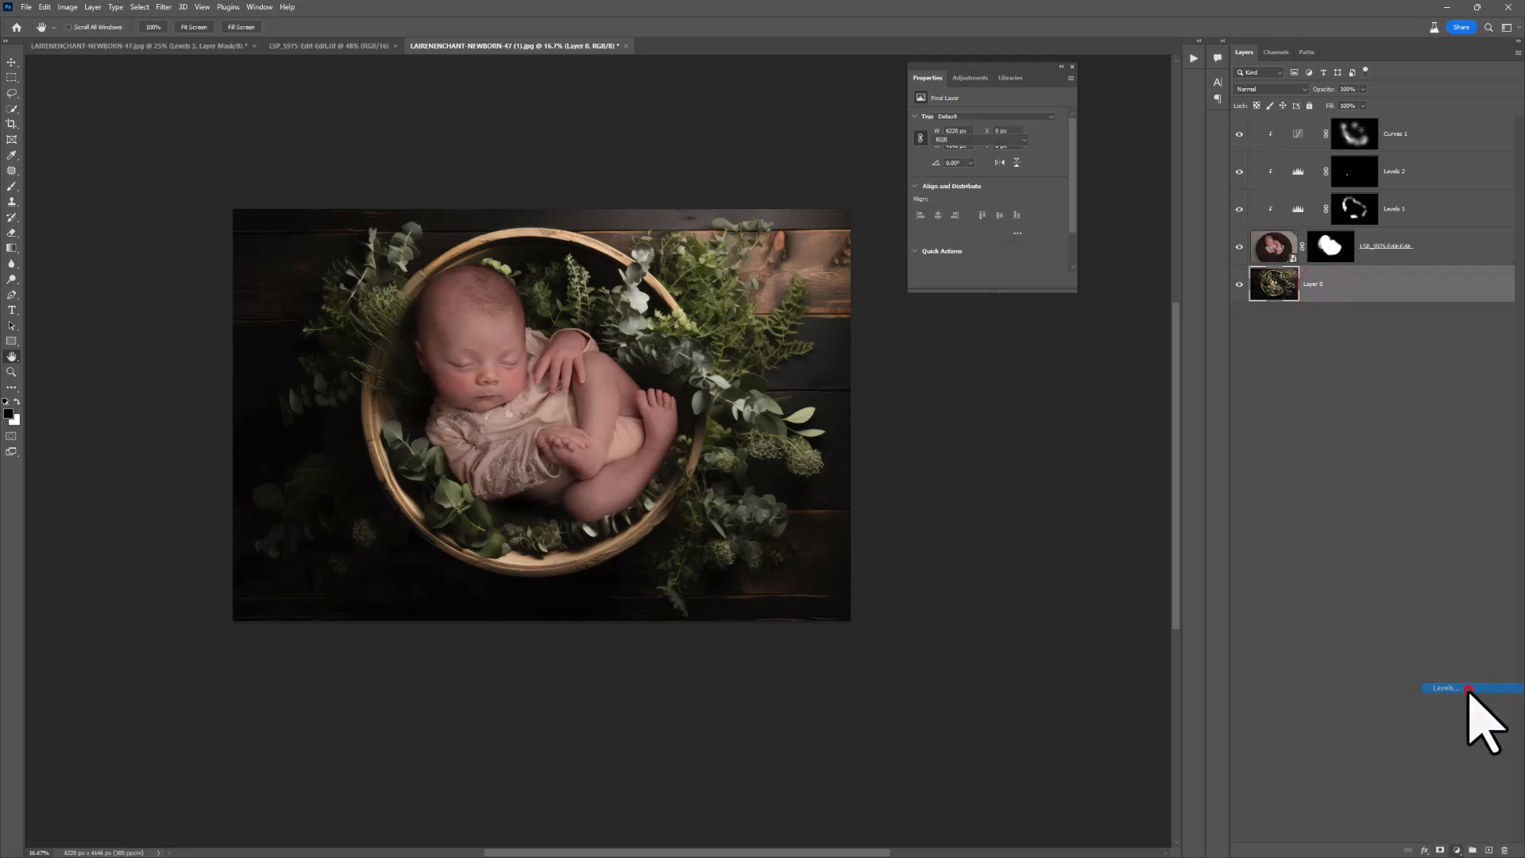
{"action": "mouse_move", "coordinate": [996, 206]}
{"action": "left_mouse_down"}
{"action": "mouse_move", "coordinate": [1057, 208]}
{"action": "mouse_move", "coordinate": [1002, 206]}
{"action": "mouse_move", "coordinate": [1015, 211]}
{"action": "left_mouse_up"}
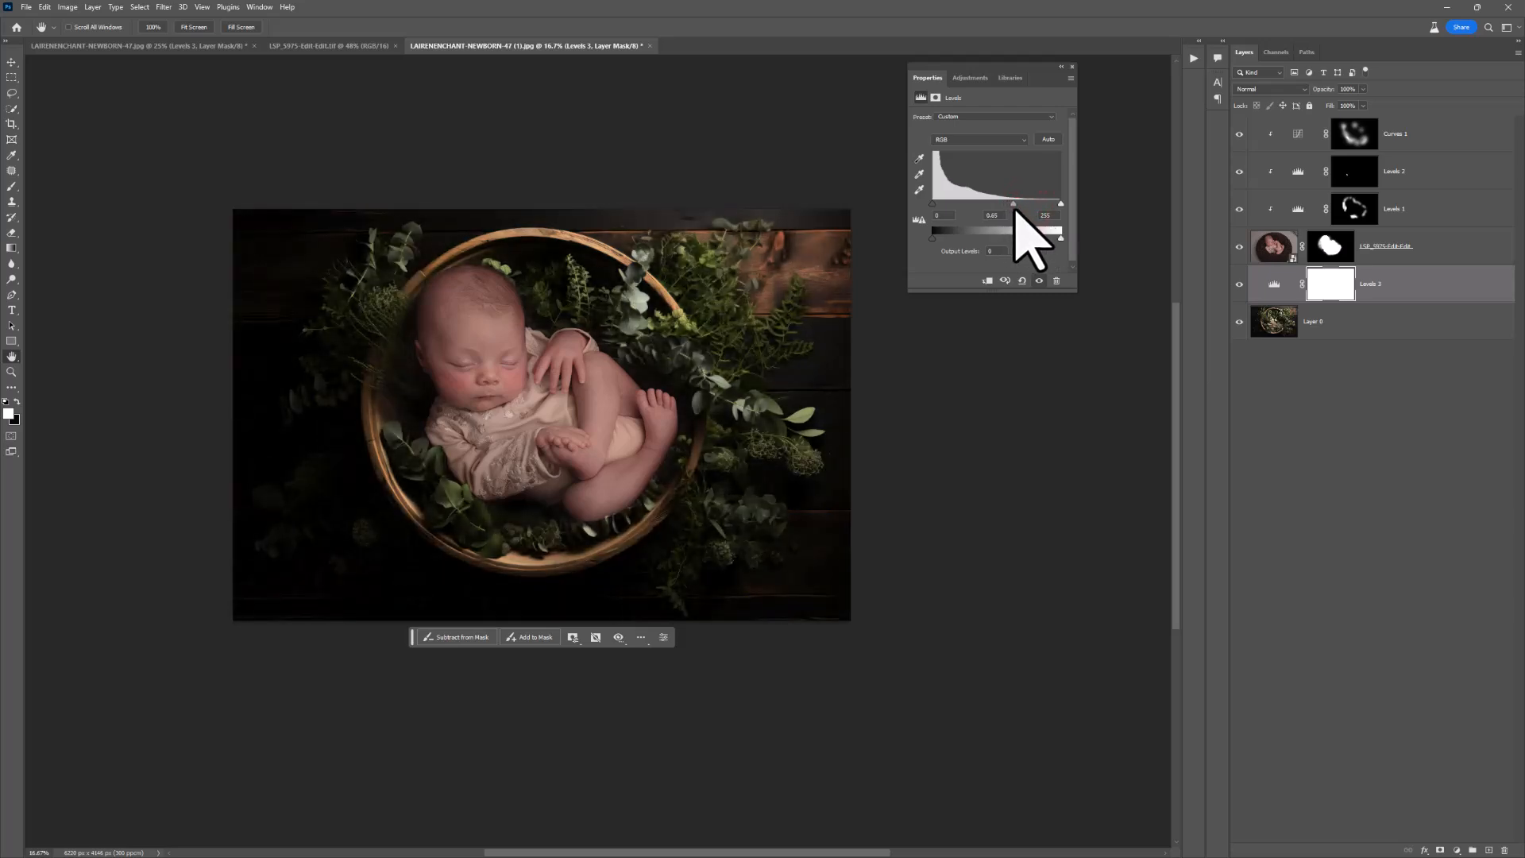
Step: Invert the Levels 3 mask to black and prepare a large, soft white brush
{"action": "left_click", "coordinate": [1330, 293]}
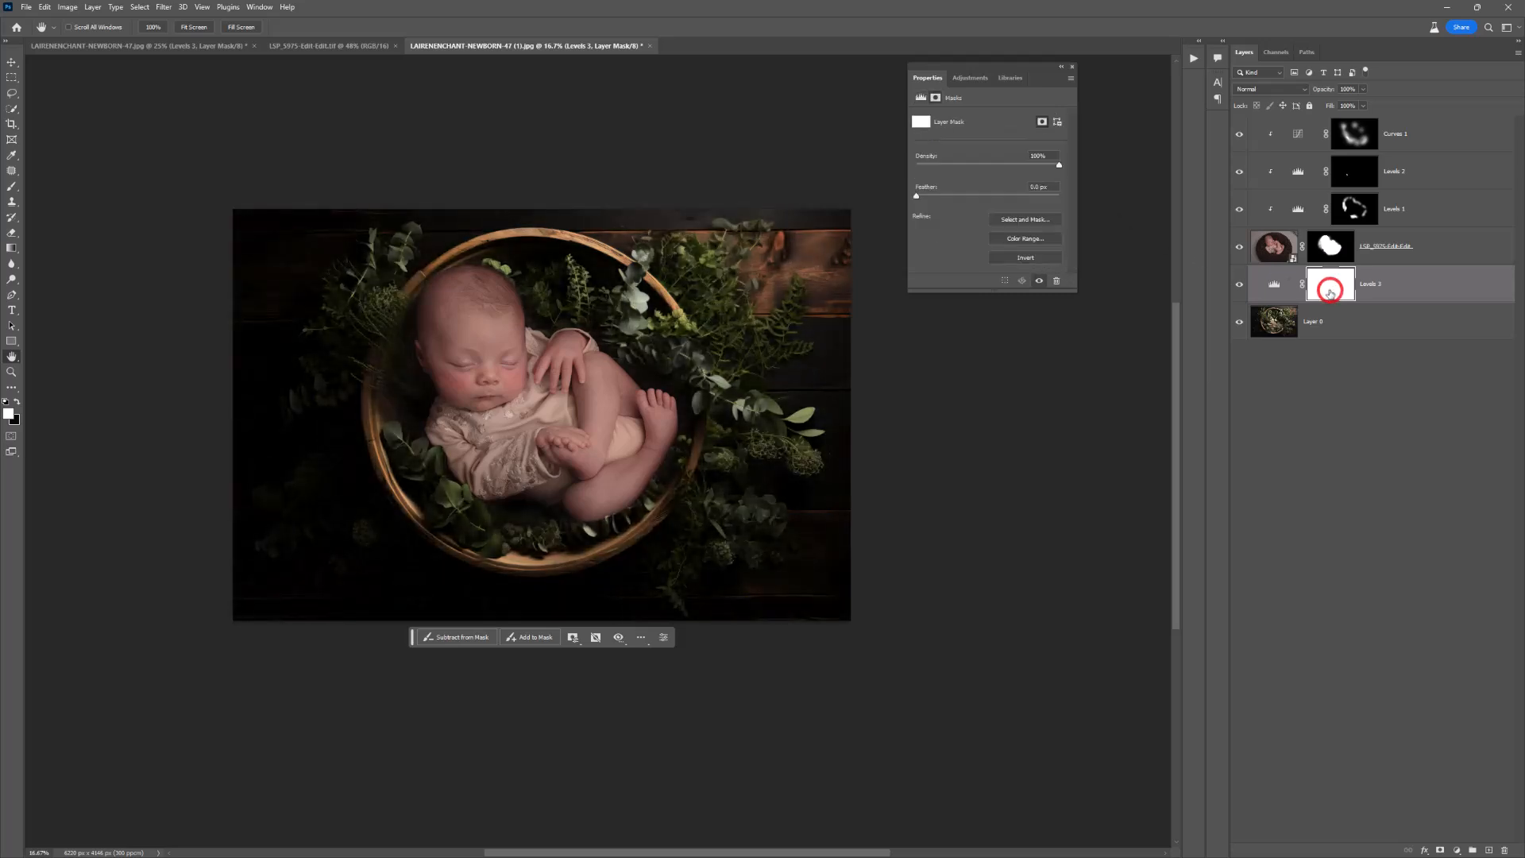
{"action": "key", "text": "ctrl+i"}
{"action": "key", "text": "b"}
{"action": "right_click", "coordinate": [639, 369]}
{"action": "left_click", "coordinate": [755, 388]}
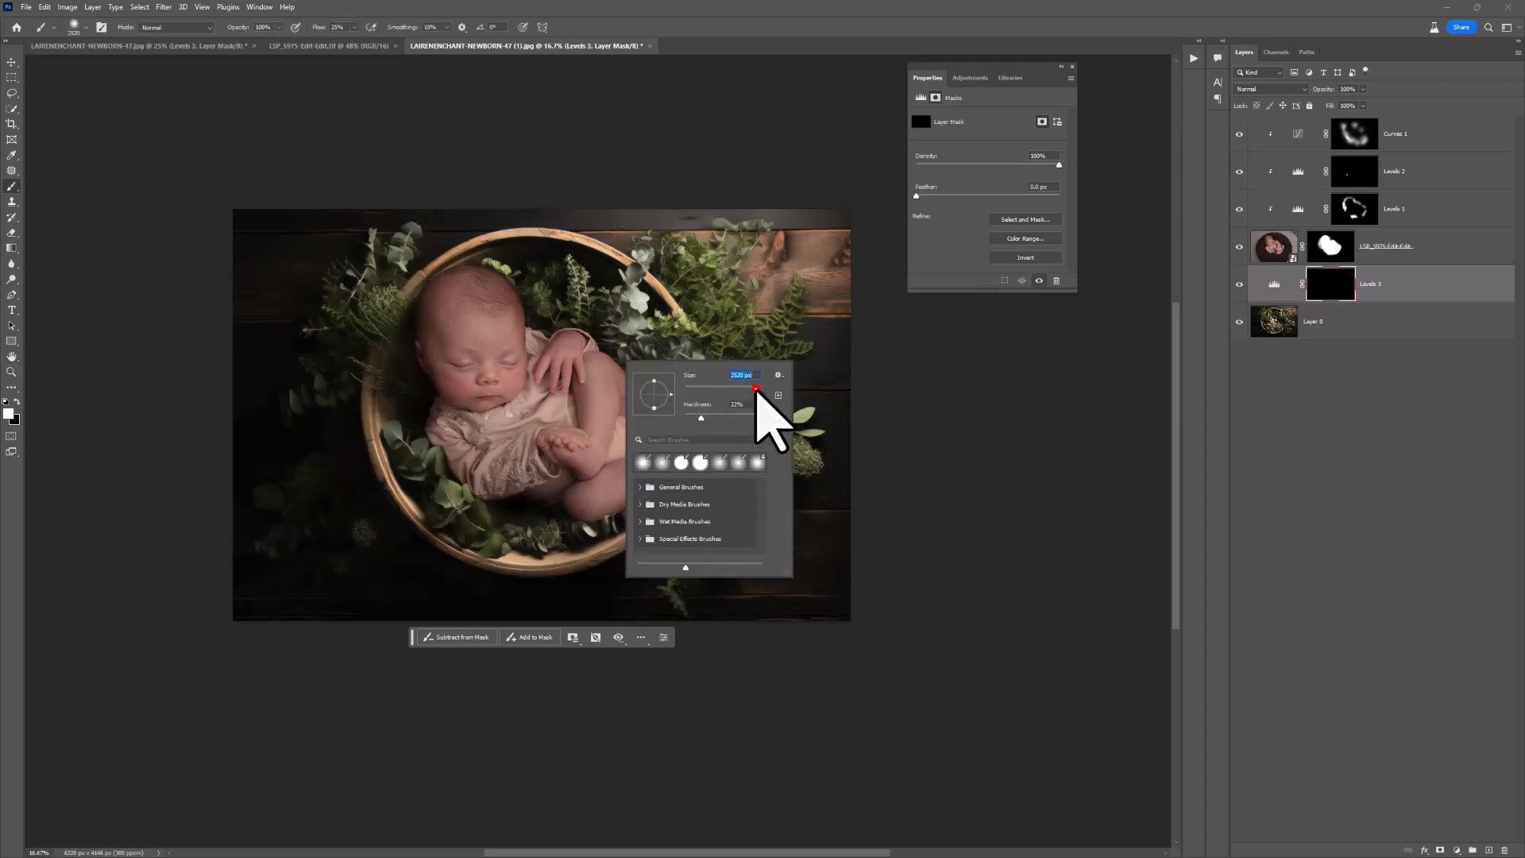
{"action": "key", "text": "Return"}
Step: Paint white on the Levels 3 mask across the basket's centre and along its left side to bring the darkening back
{"action": "key", "text": "z"}
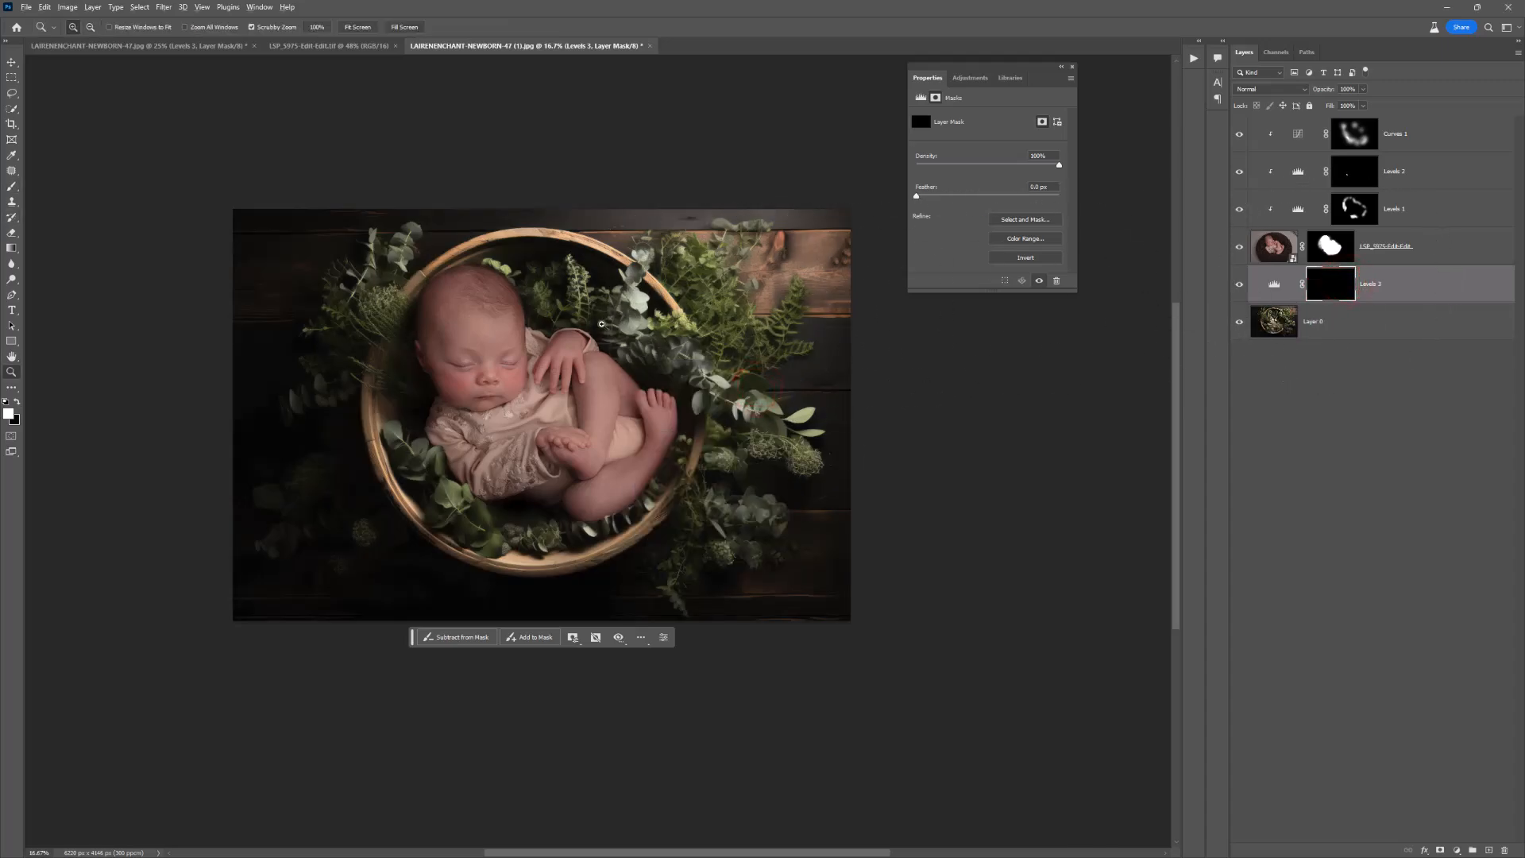
{"action": "left_click", "coordinate": [601, 324]}
{"action": "left_click", "coordinate": [621, 338]}
{"action": "key", "text": "b"}
{"action": "left_click", "coordinate": [577, 437]}
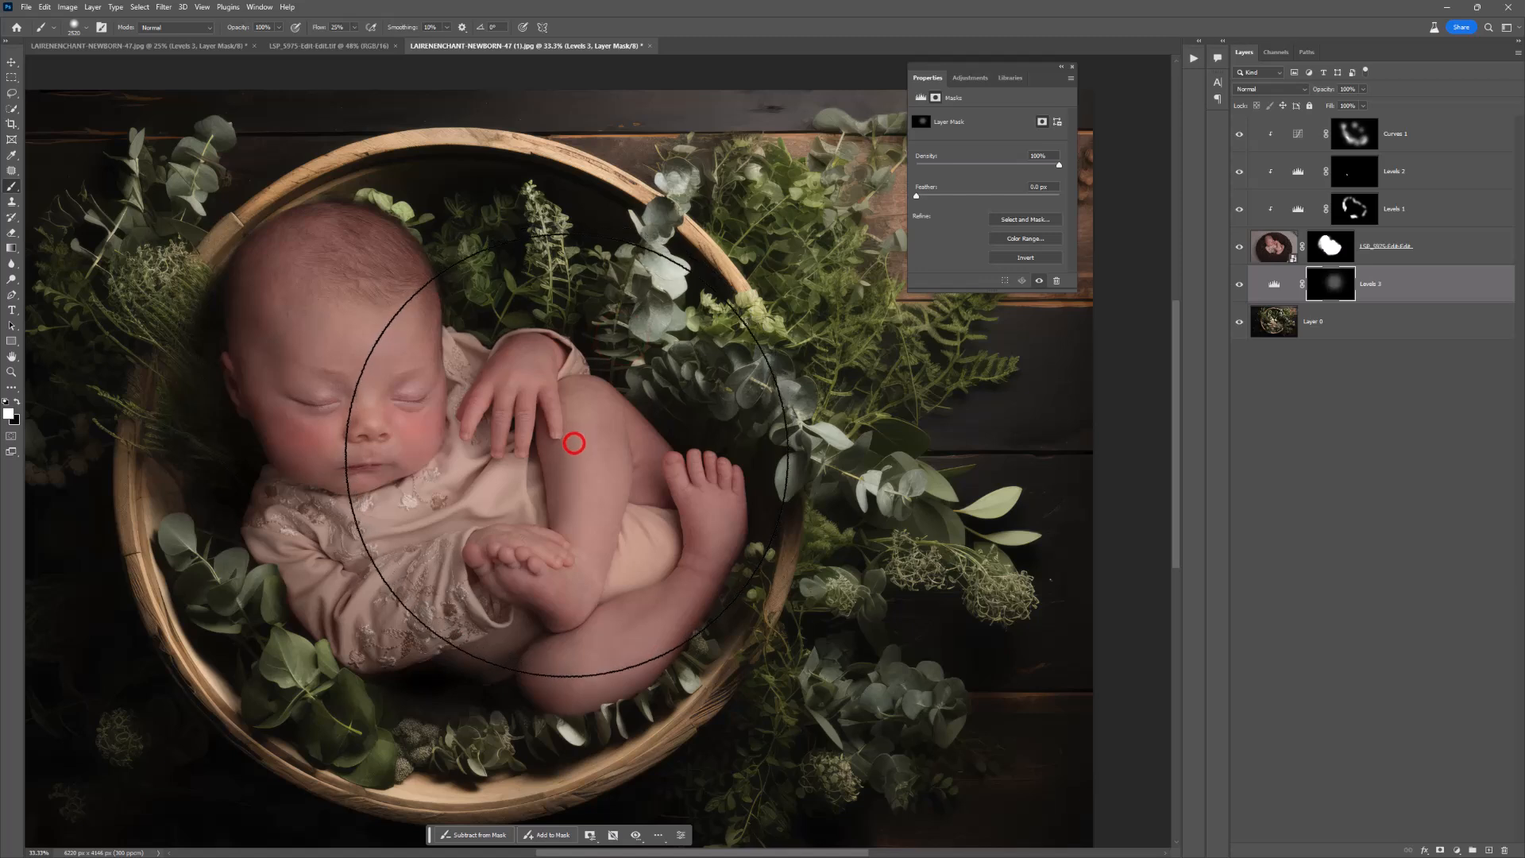
{"action": "left_click", "coordinate": [567, 455]}
{"action": "left_click", "coordinate": [341, 483]}
{"action": "left_click", "coordinate": [313, 572]}
{"action": "left_click", "coordinate": [333, 602]}
{"action": "left_click", "coordinate": [229, 363]}
{"action": "left_click", "coordinate": [188, 324]}
Step: Paint white on the Levels 3 mask around the basket's interior and the leaves by the baby with a smaller brush
{"action": "key", "text": "bracketleft"}
{"action": "key", "text": "bracketleft"}
{"action": "key", "text": "bracketleft"}
{"action": "key", "text": "bracketleft"}
{"action": "key", "text": "bracketleft"}
{"action": "key", "text": "bracketleft"}
{"action": "key", "text": "bracketleft"}
{"action": "key", "text": "bracketleft"}
{"action": "key", "text": "bracketleft"}
{"action": "key", "text": "bracketleft"}
{"action": "key", "text": "bracketleft"}
{"action": "key", "text": "bracketleft"}
{"action": "key", "text": "bracketleft"}
{"action": "key", "text": "bracketleft"}
{"action": "key", "text": "bracketleft"}
{"action": "key", "text": "bracketleft"}
{"action": "key", "text": "bracketleft"}
{"action": "left_click", "coordinate": [185, 336]}
{"action": "left_click", "coordinate": [191, 372]}
{"action": "left_click", "coordinate": [181, 431]}
{"action": "left_click", "coordinate": [236, 532]}
{"action": "left_click", "coordinate": [382, 660]}
{"action": "mouse_move", "coordinate": [382, 660]}
{"action": "left_mouse_down"}
{"action": "mouse_move", "coordinate": [412, 708]}
{"action": "mouse_move", "coordinate": [579, 725]}
{"action": "mouse_move", "coordinate": [607, 707]}
{"action": "left_mouse_up"}
{"action": "left_click", "coordinate": [470, 722]}
{"action": "left_click", "coordinate": [437, 737]}
{"action": "left_click", "coordinate": [245, 575]}
{"action": "left_click", "coordinate": [497, 345]}
{"action": "left_click", "coordinate": [640, 369]}
{"action": "left_click", "coordinate": [704, 461]}
{"action": "key", "text": "z"}
{"action": "left_click", "coordinate": [586, 352], "text": "alt"}
{"action": "left_click", "coordinate": [586, 352], "text": "alt"}
{"action": "key", "text": "h"}
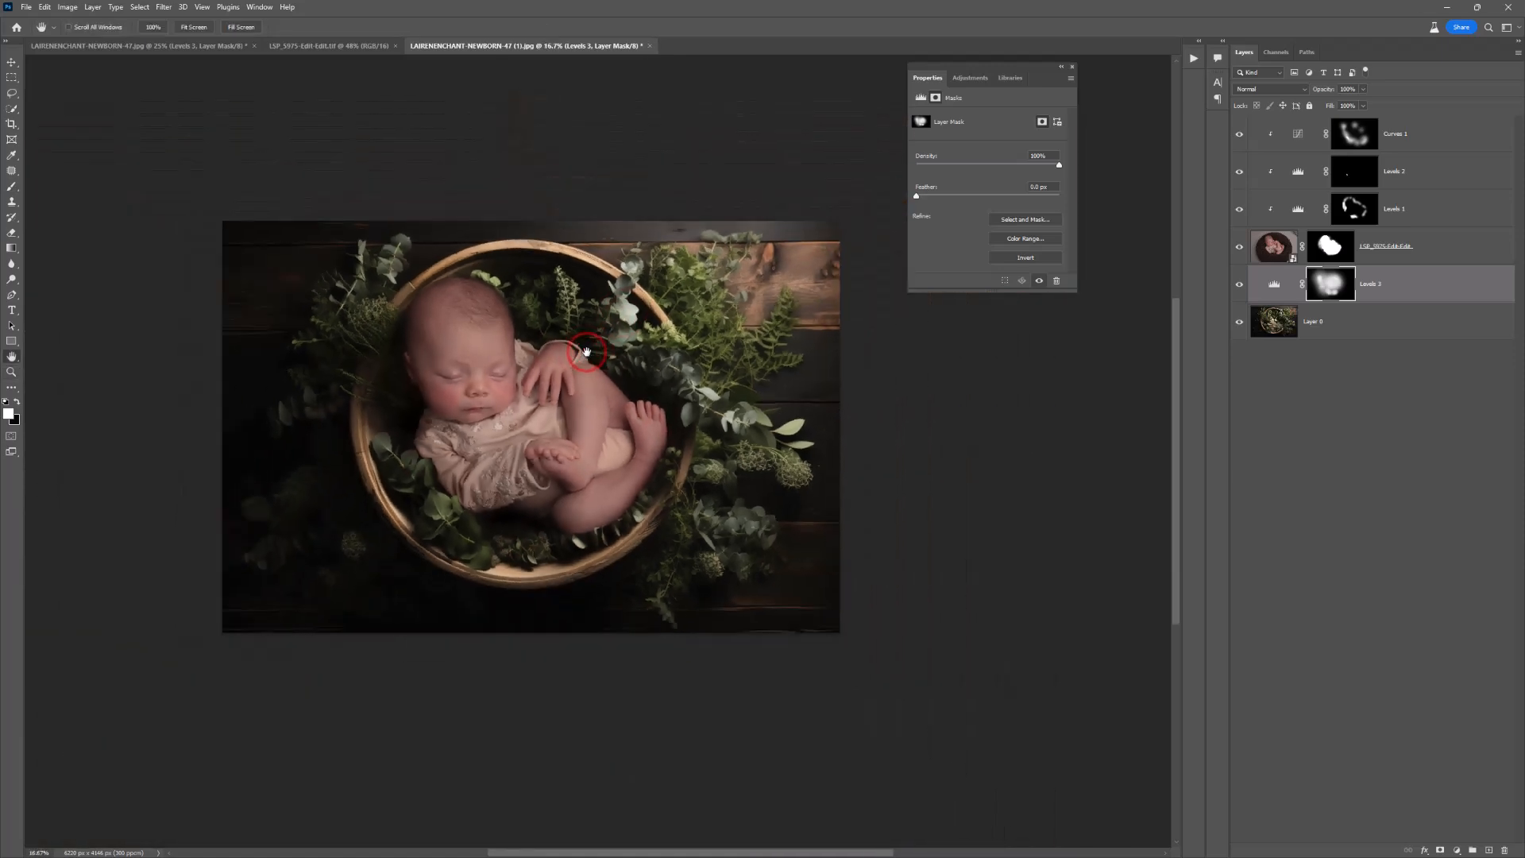
Step: Touch up the Levels 3 mask over the foliage left of the basket with a resized brush
{"action": "left_click", "coordinate": [1317, 284]}
{"action": "key", "text": "b"}
{"action": "right_click", "coordinate": [564, 421]}
{"action": "left_click", "coordinate": [668, 423]}
{"action": "left_click", "coordinate": [295, 407]}
{"action": "left_click", "coordinate": [318, 347]}
{"action": "key", "text": "x"}
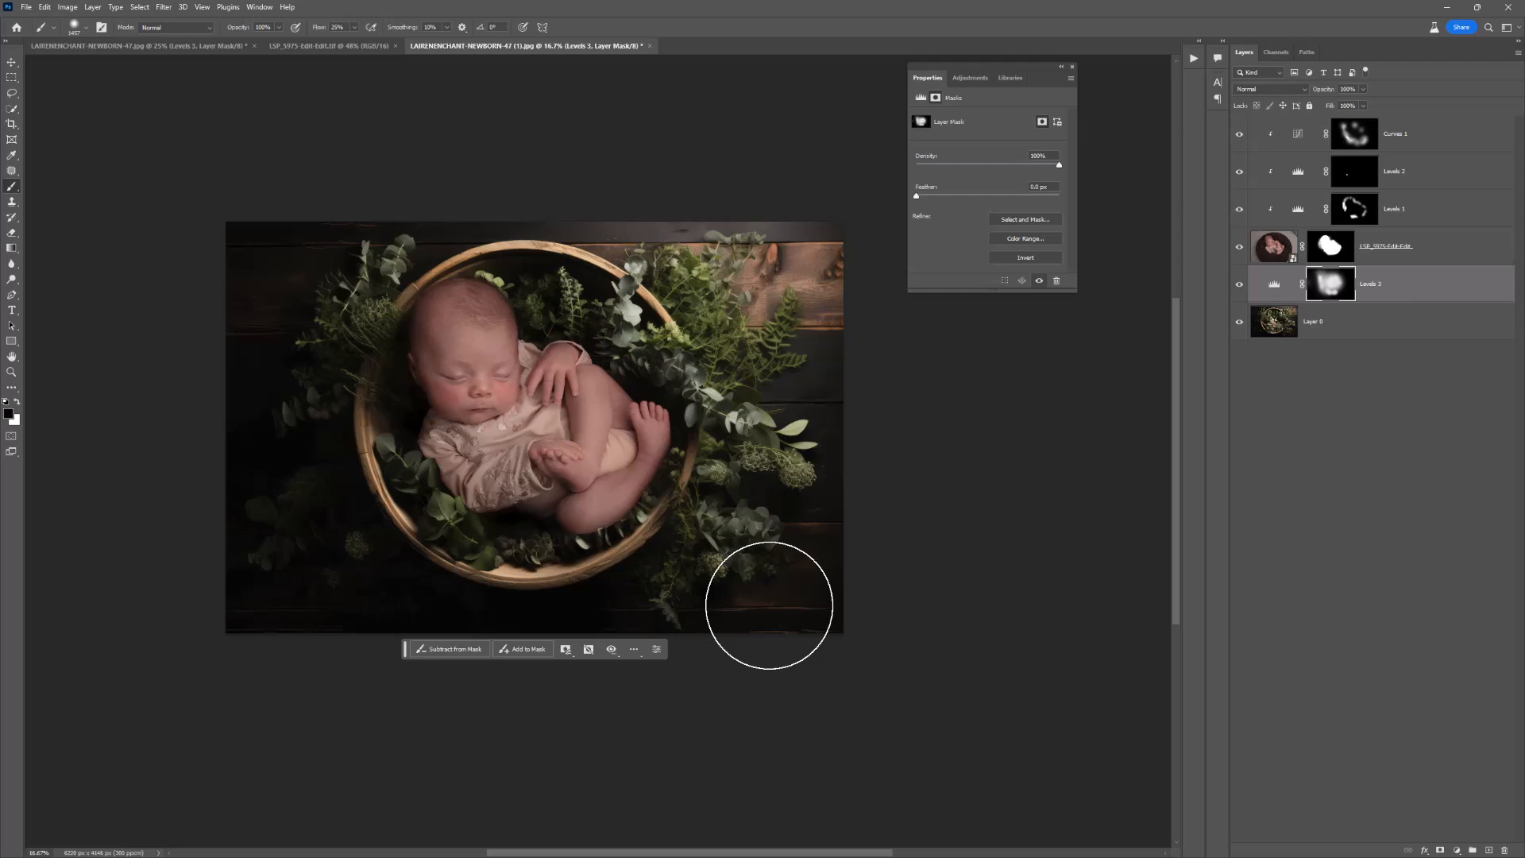
Step: Duplicate Layer 0 as "duplicate" and convert the copy to a smart object
{"action": "left_click", "coordinate": [1376, 318]}
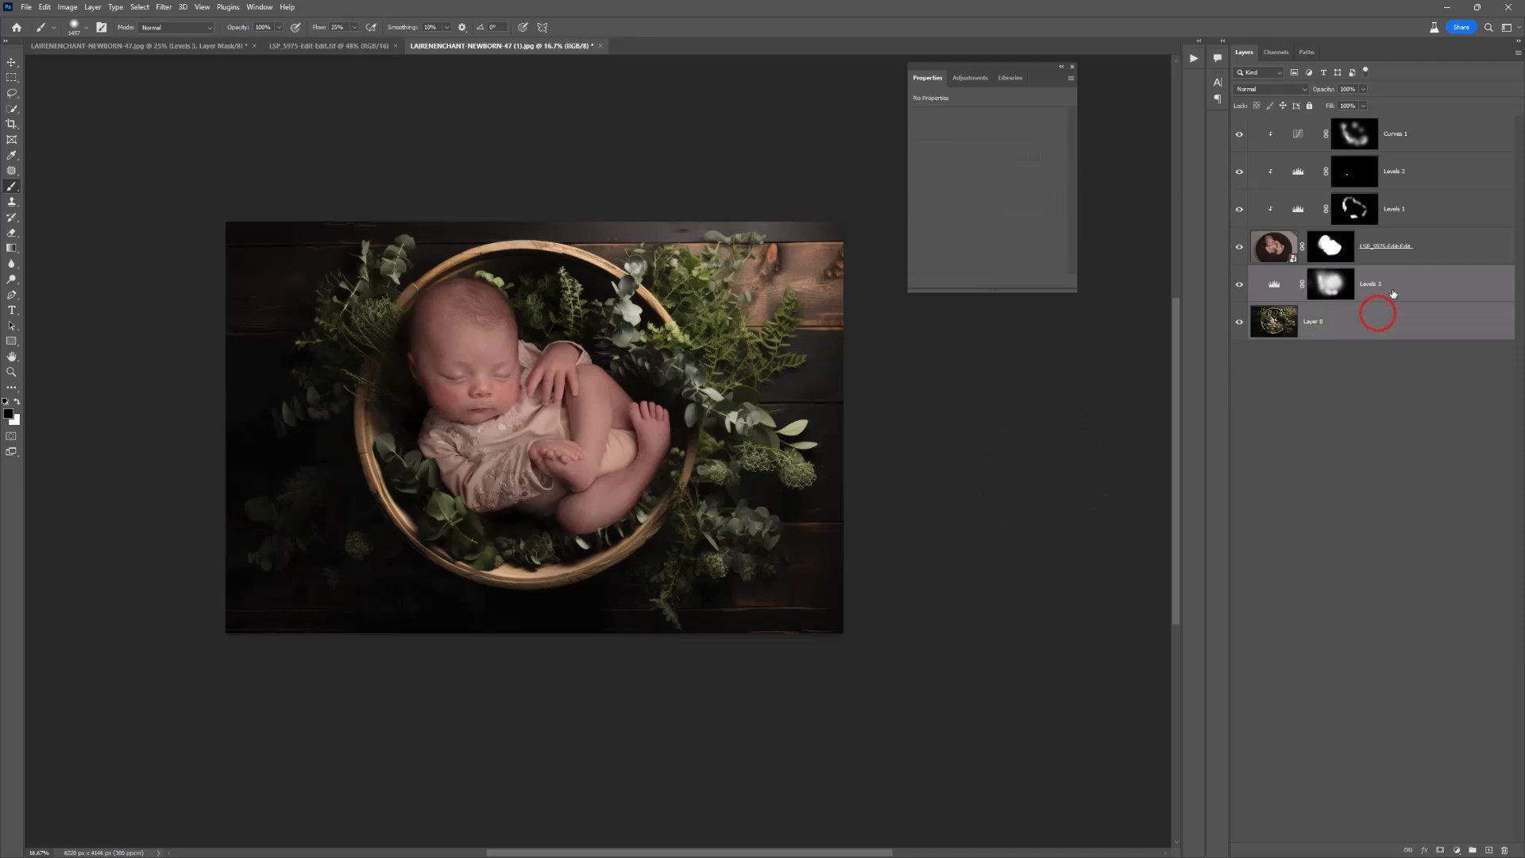
{"action": "left_click", "coordinate": [1392, 293]}
{"action": "left_click", "coordinate": [1385, 324]}
{"action": "right_click", "coordinate": [1378, 317]}
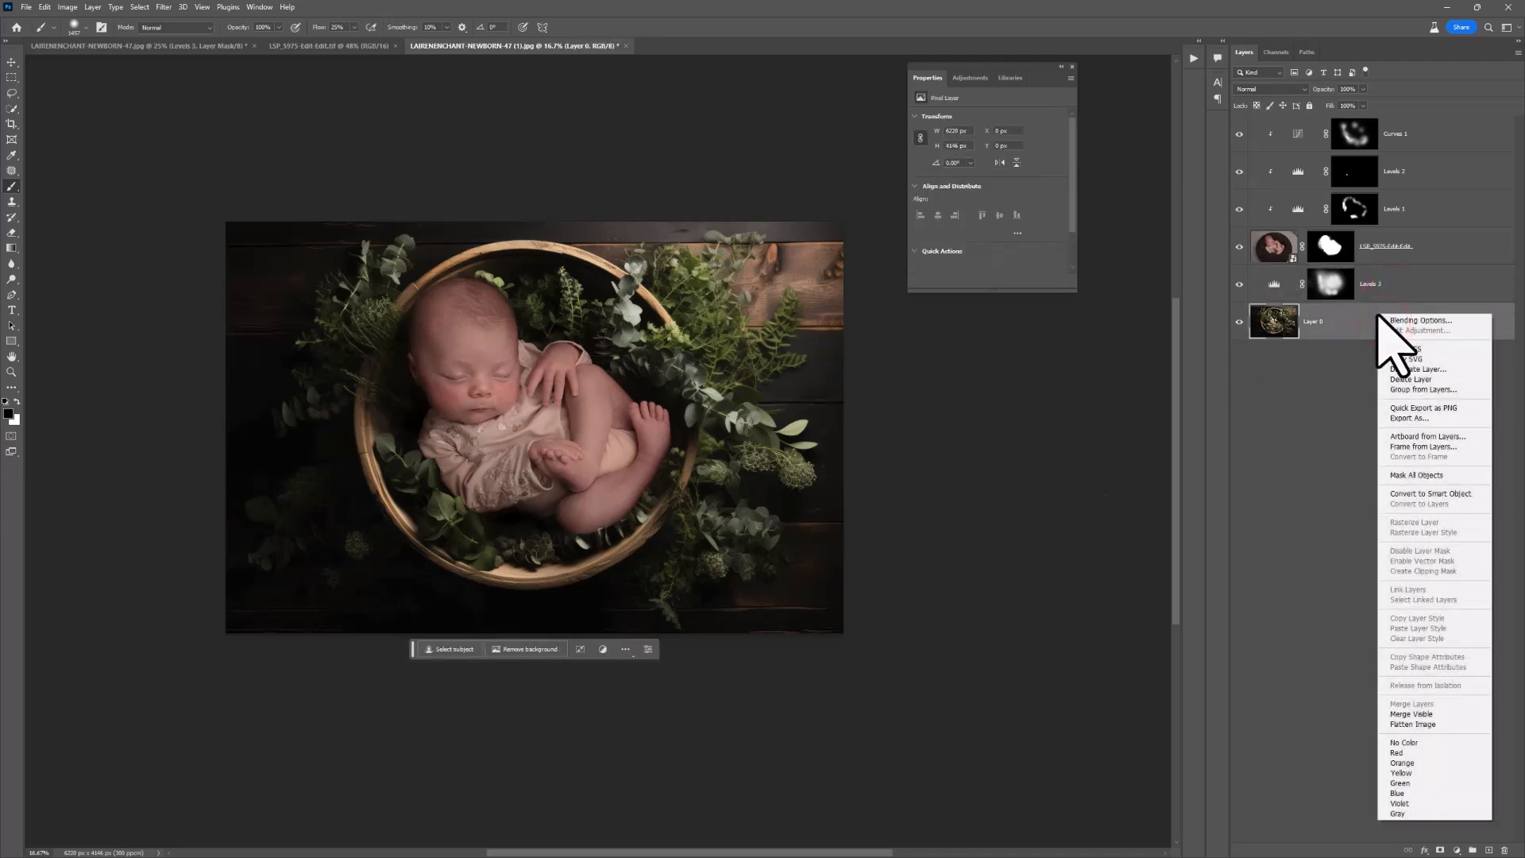
{"action": "left_click", "coordinate": [1414, 368]}
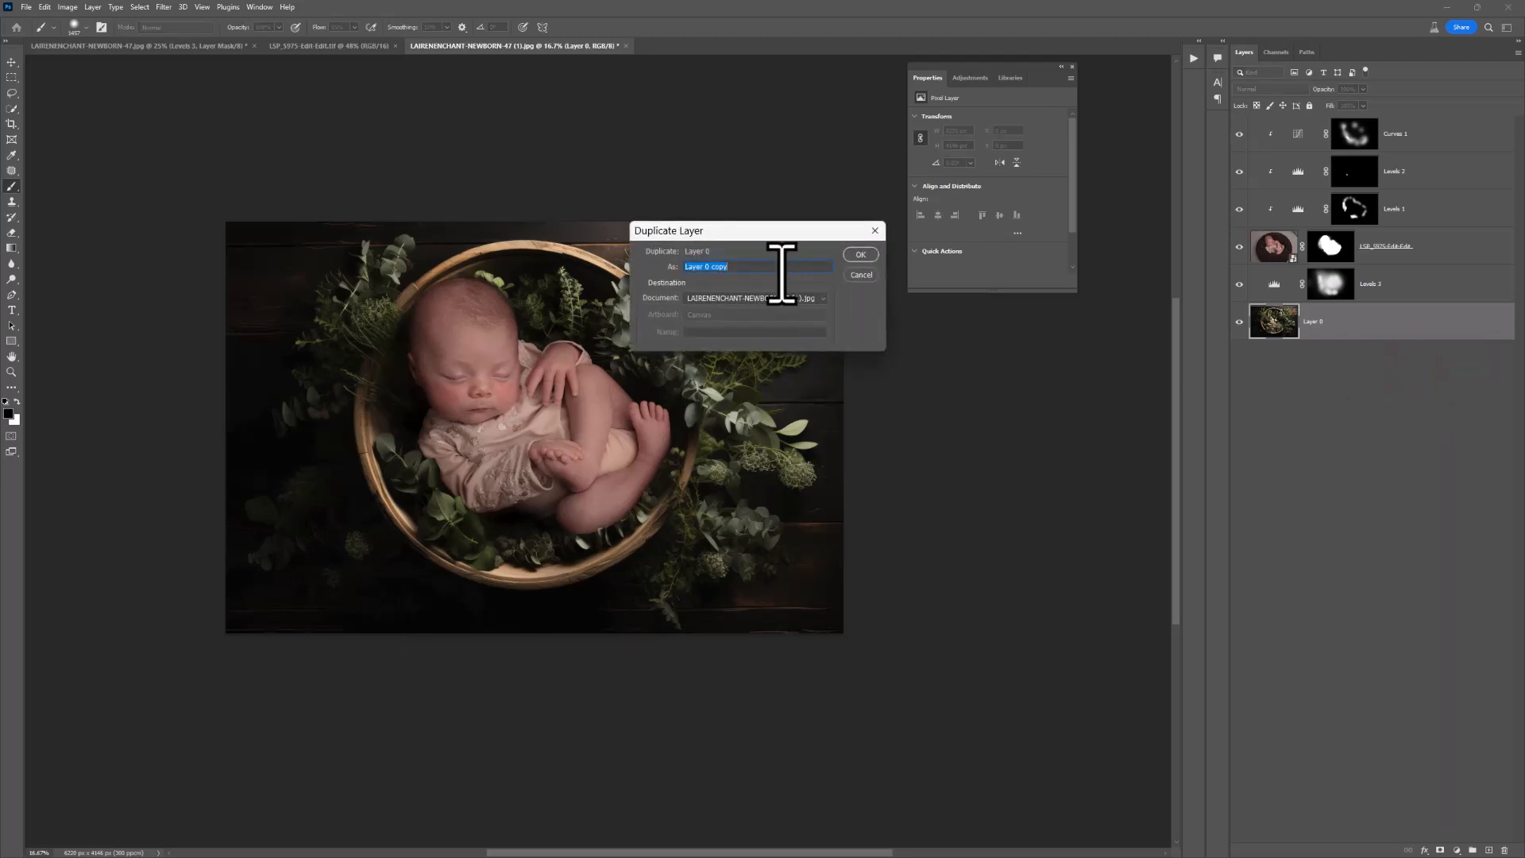
{"action": "type", "text": "duplicate"}
{"action": "key", "text": "Return"}
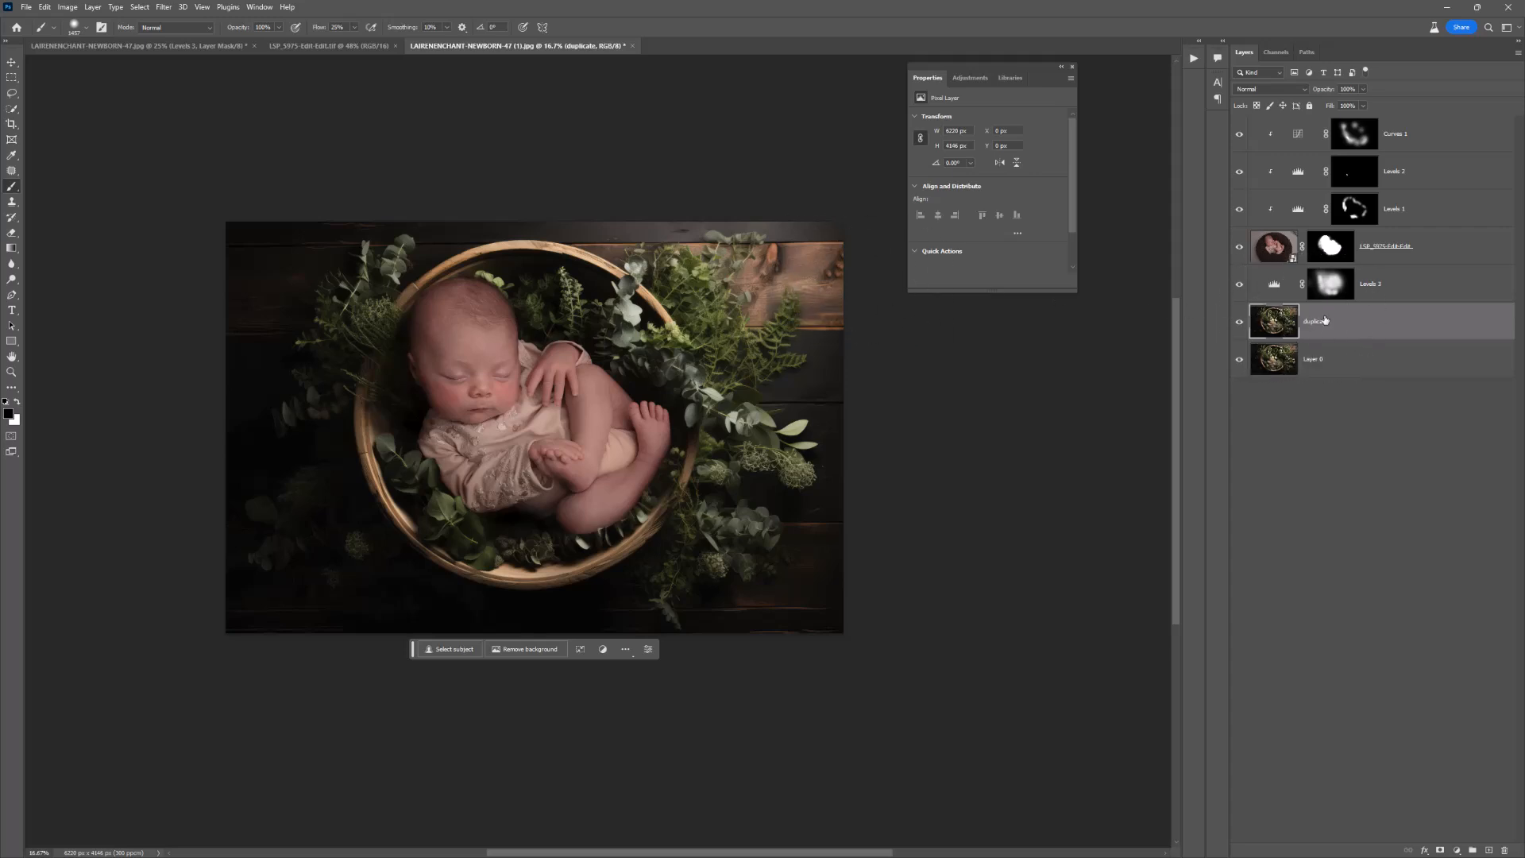
{"action": "right_click", "coordinate": [1348, 319]}
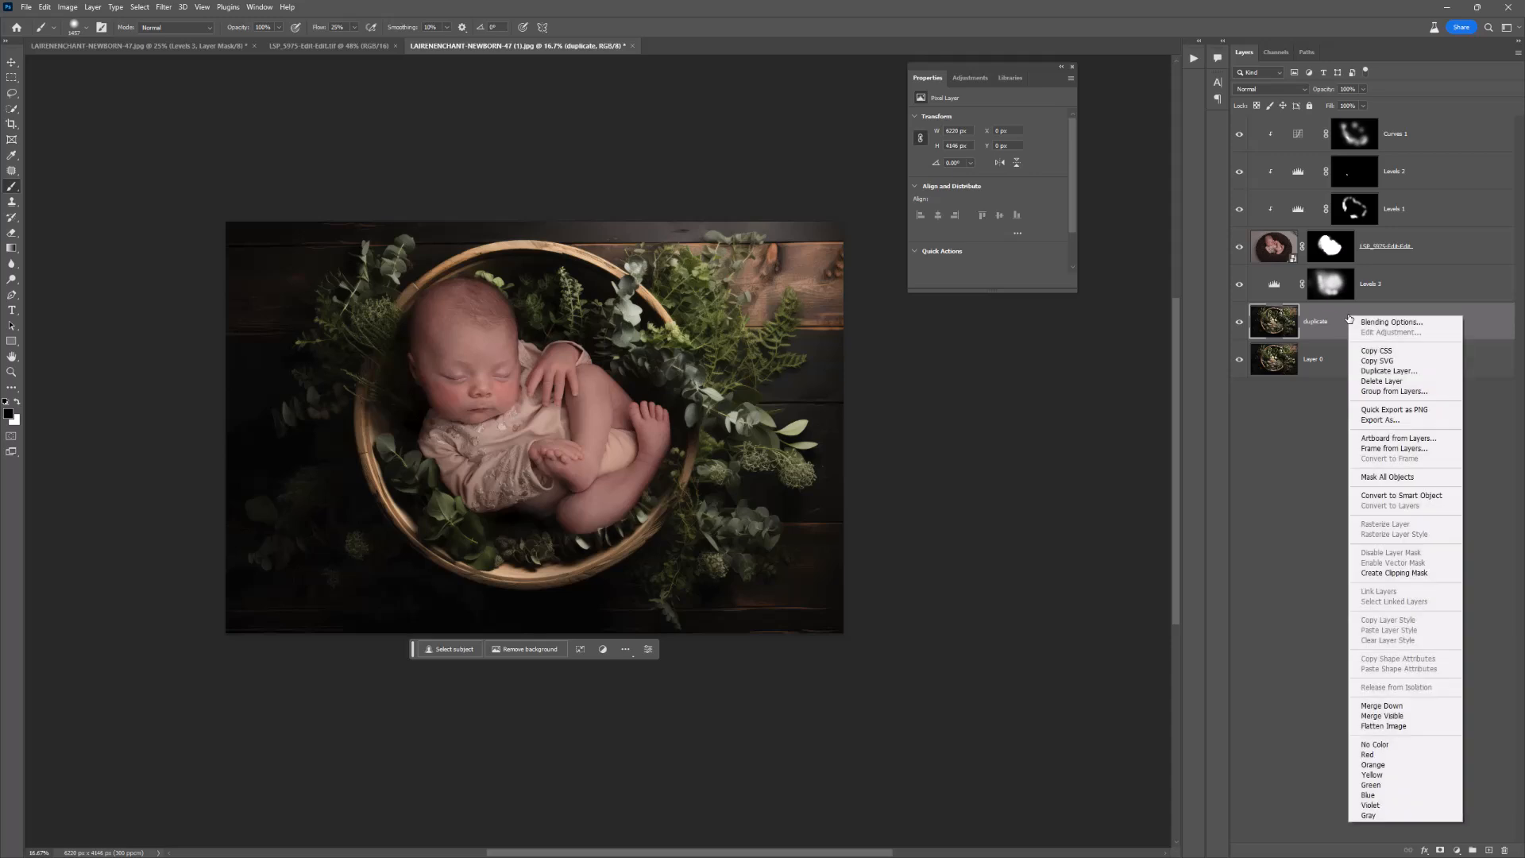
{"action": "left_click", "coordinate": [1386, 495]}
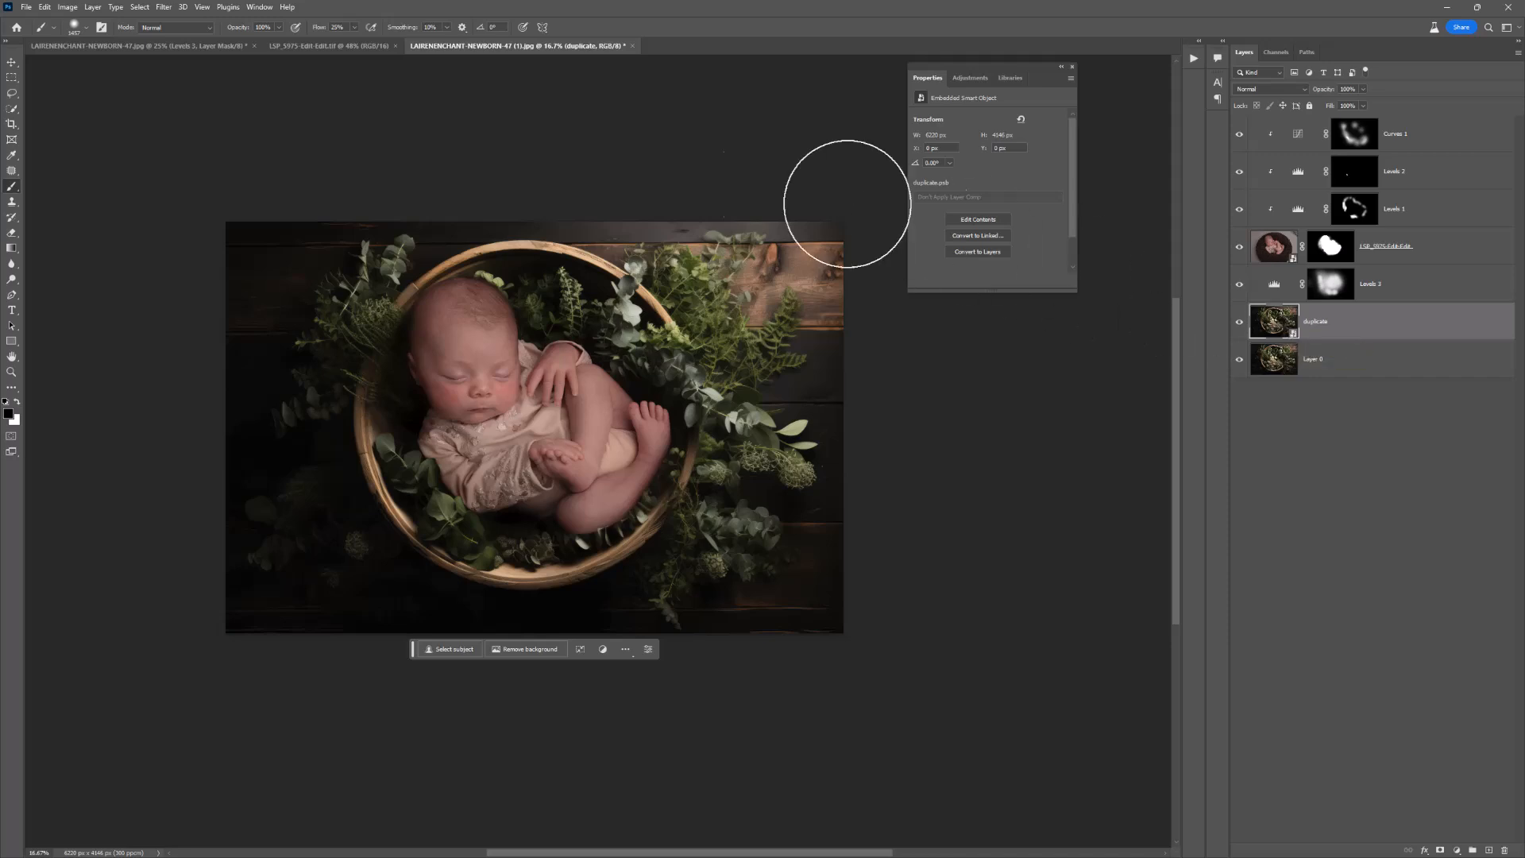
Step: Apply a Gaussian Blur of 6.8 pixels to the duplicate layer, checking the foliage and wood in the preview
{"action": "left_click", "coordinate": [165, 8]}
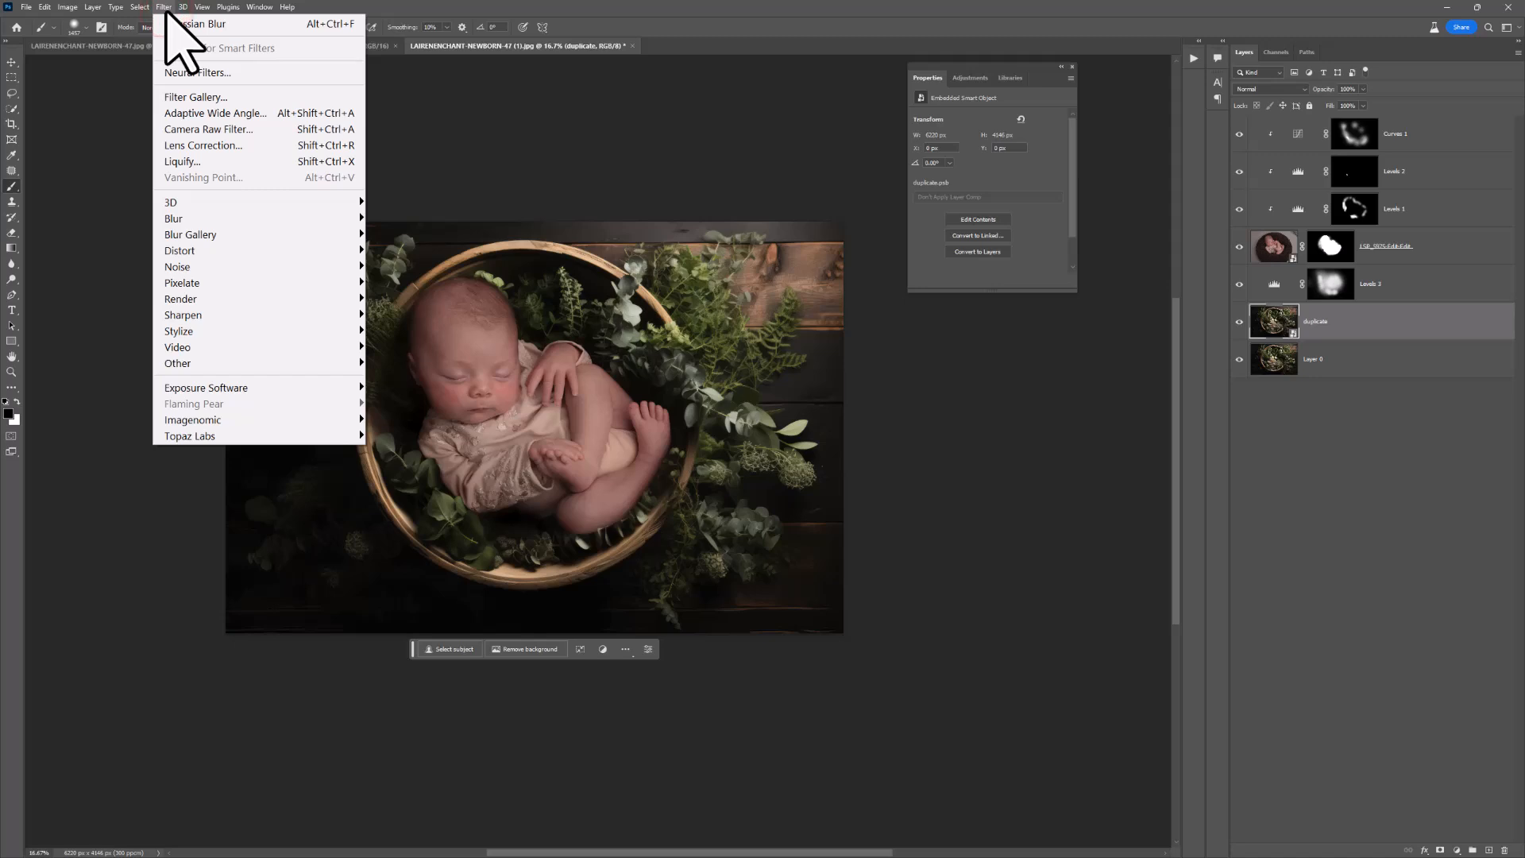
{"action": "mouse_move", "coordinate": [207, 213]}
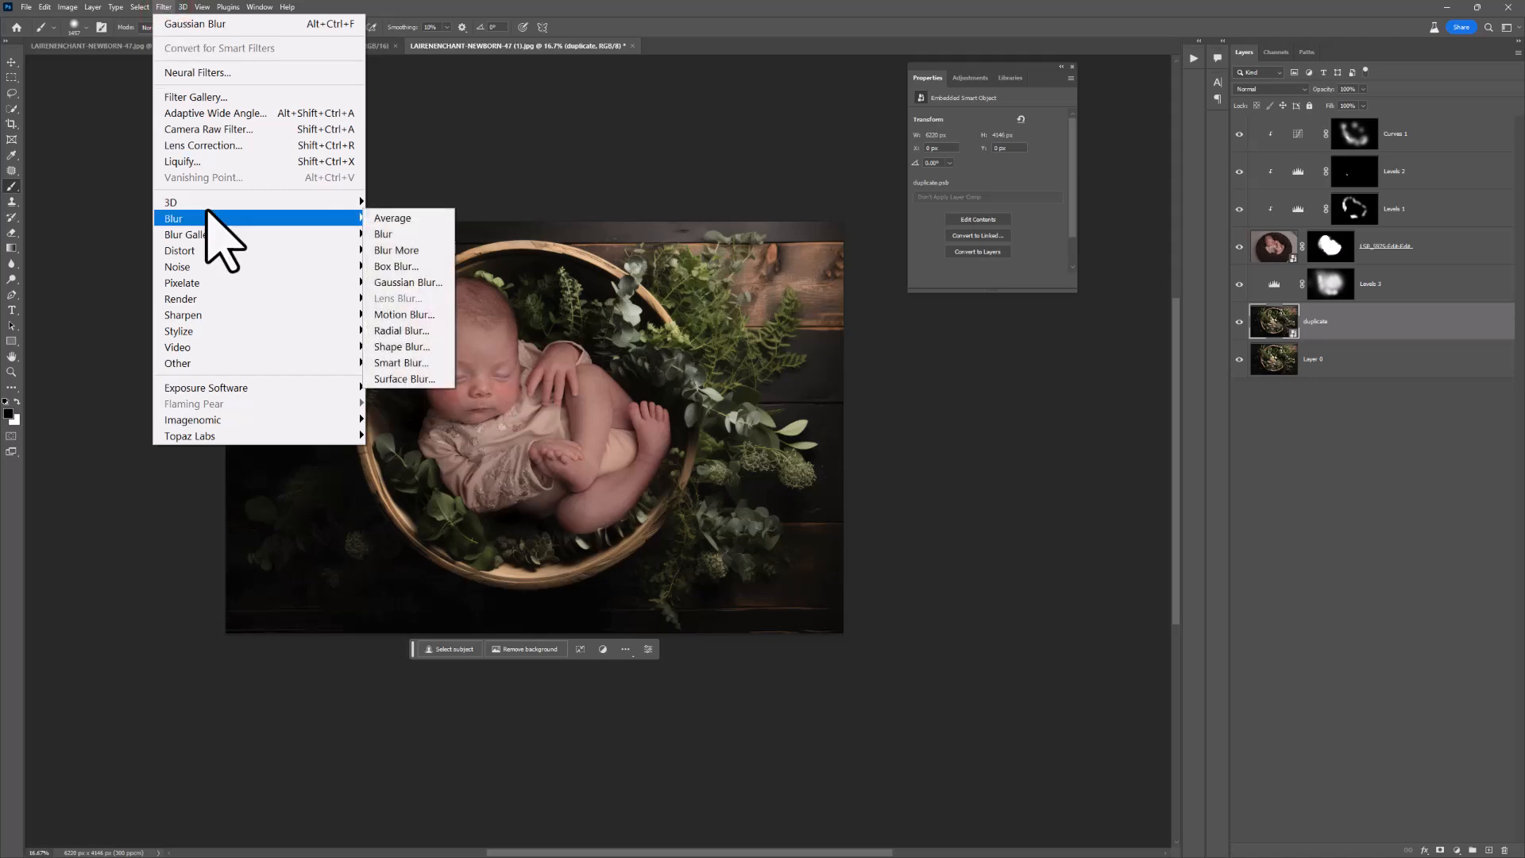
{"action": "left_click", "coordinate": [422, 283]}
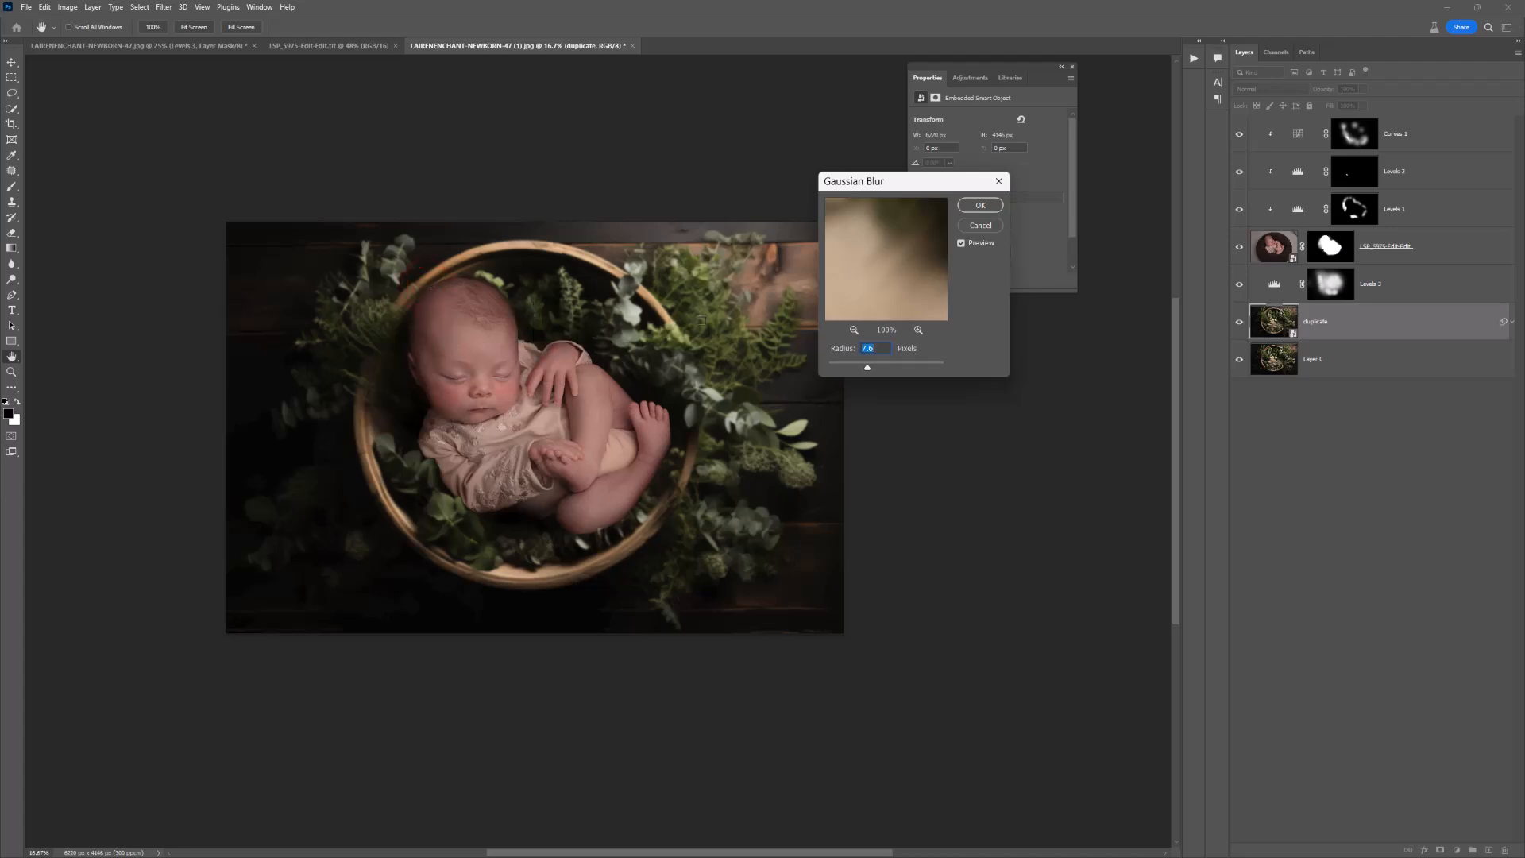
{"action": "left_click", "coordinate": [727, 324]}
{"action": "left_click_drag", "start_coordinate": [902, 249], "coordinate": [861, 267]}
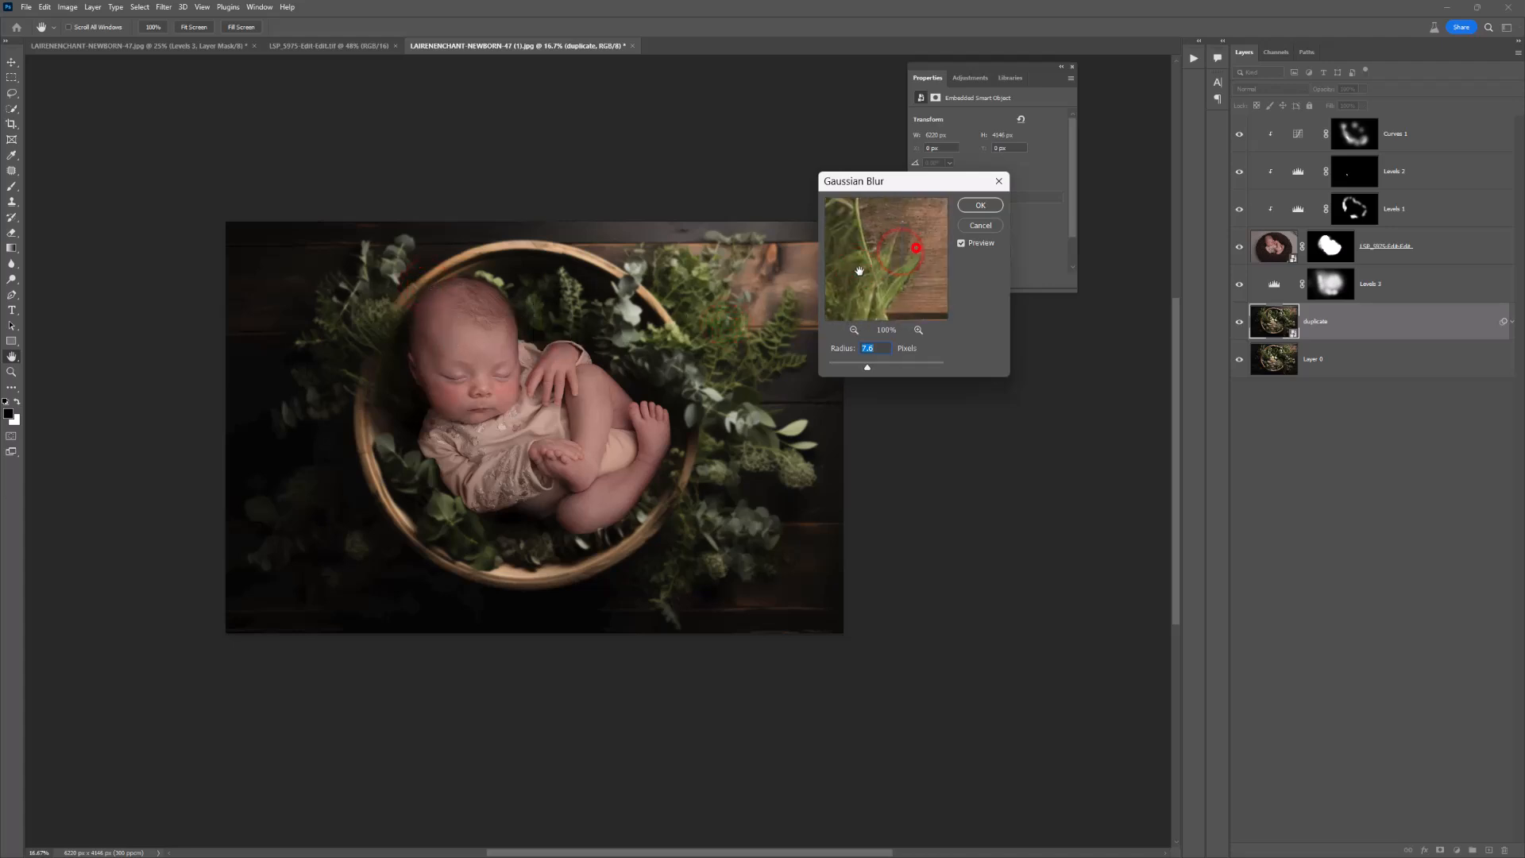
{"action": "left_click_drag", "start_coordinate": [868, 367], "coordinate": [823, 370]}
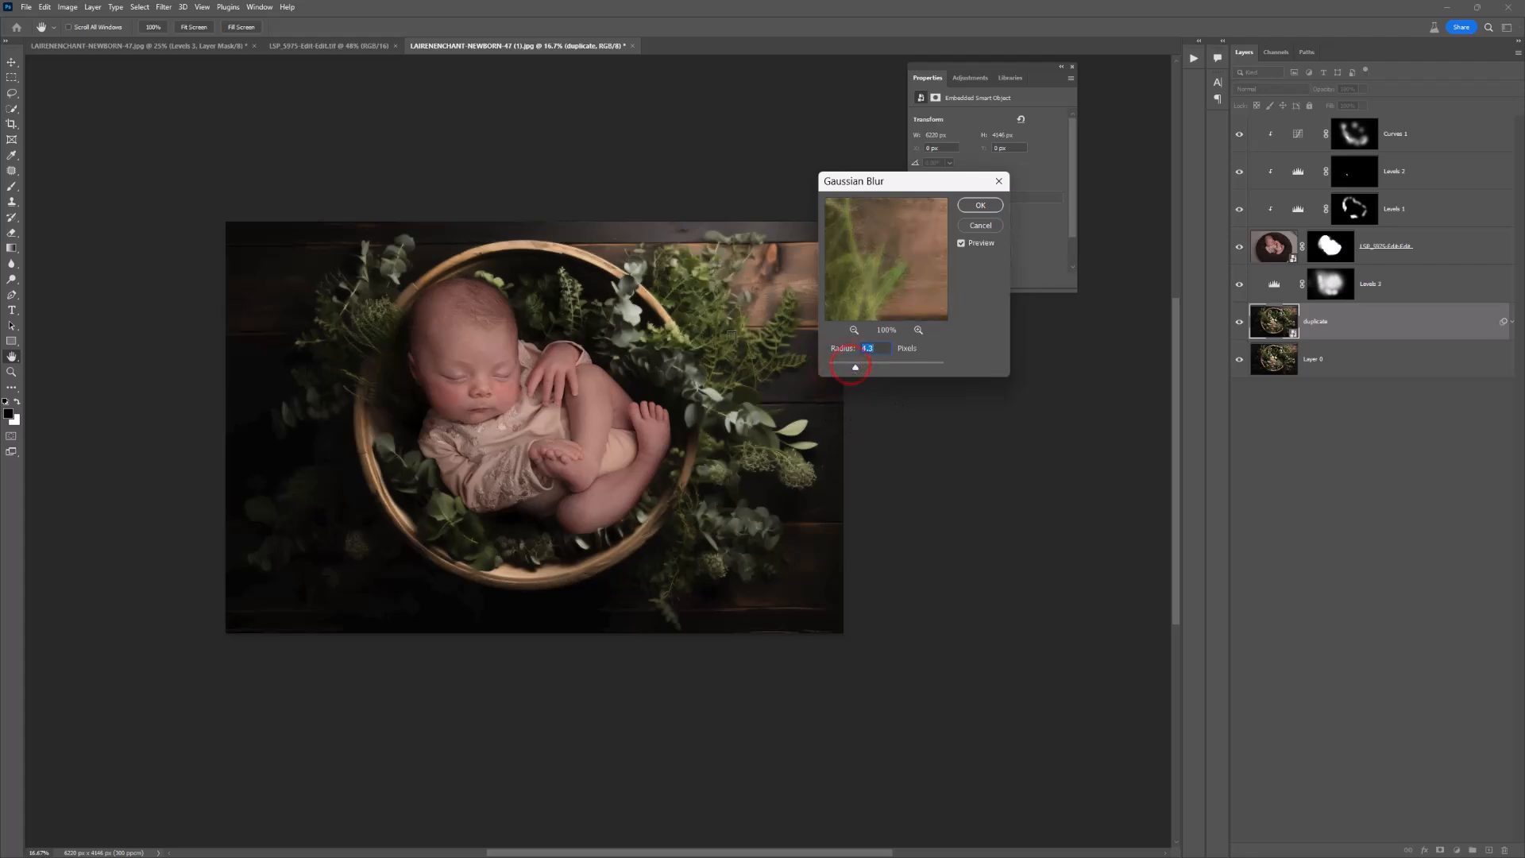
{"action": "left_click", "coordinate": [730, 334]}
{"action": "left_click", "coordinate": [735, 314]}
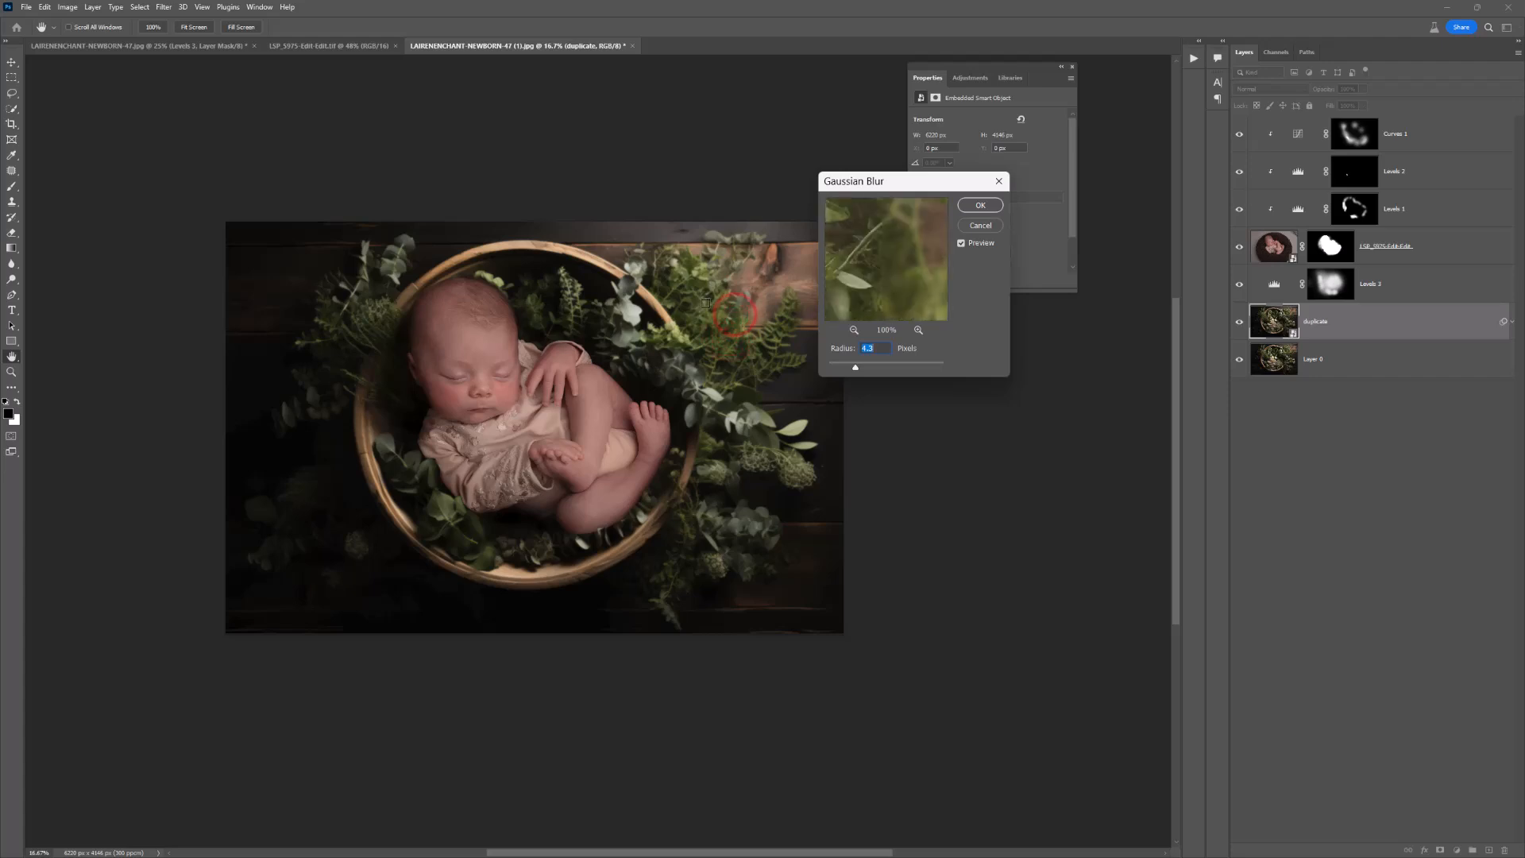
{"action": "left_click", "coordinate": [705, 303]}
{"action": "left_click", "coordinate": [721, 327]}
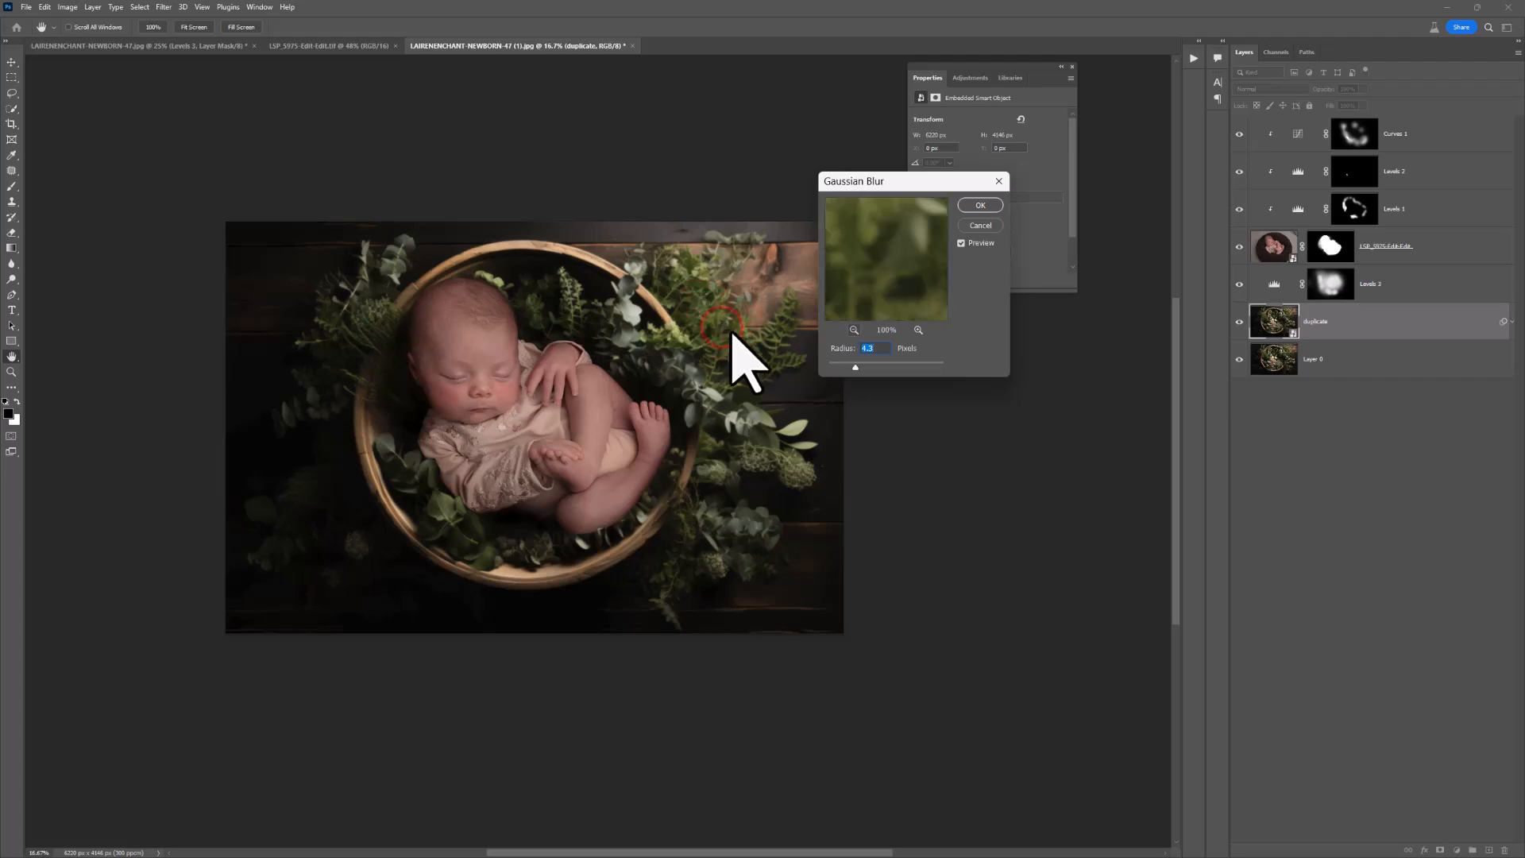
{"action": "left_click_drag", "start_coordinate": [850, 367], "coordinate": [855, 369]}
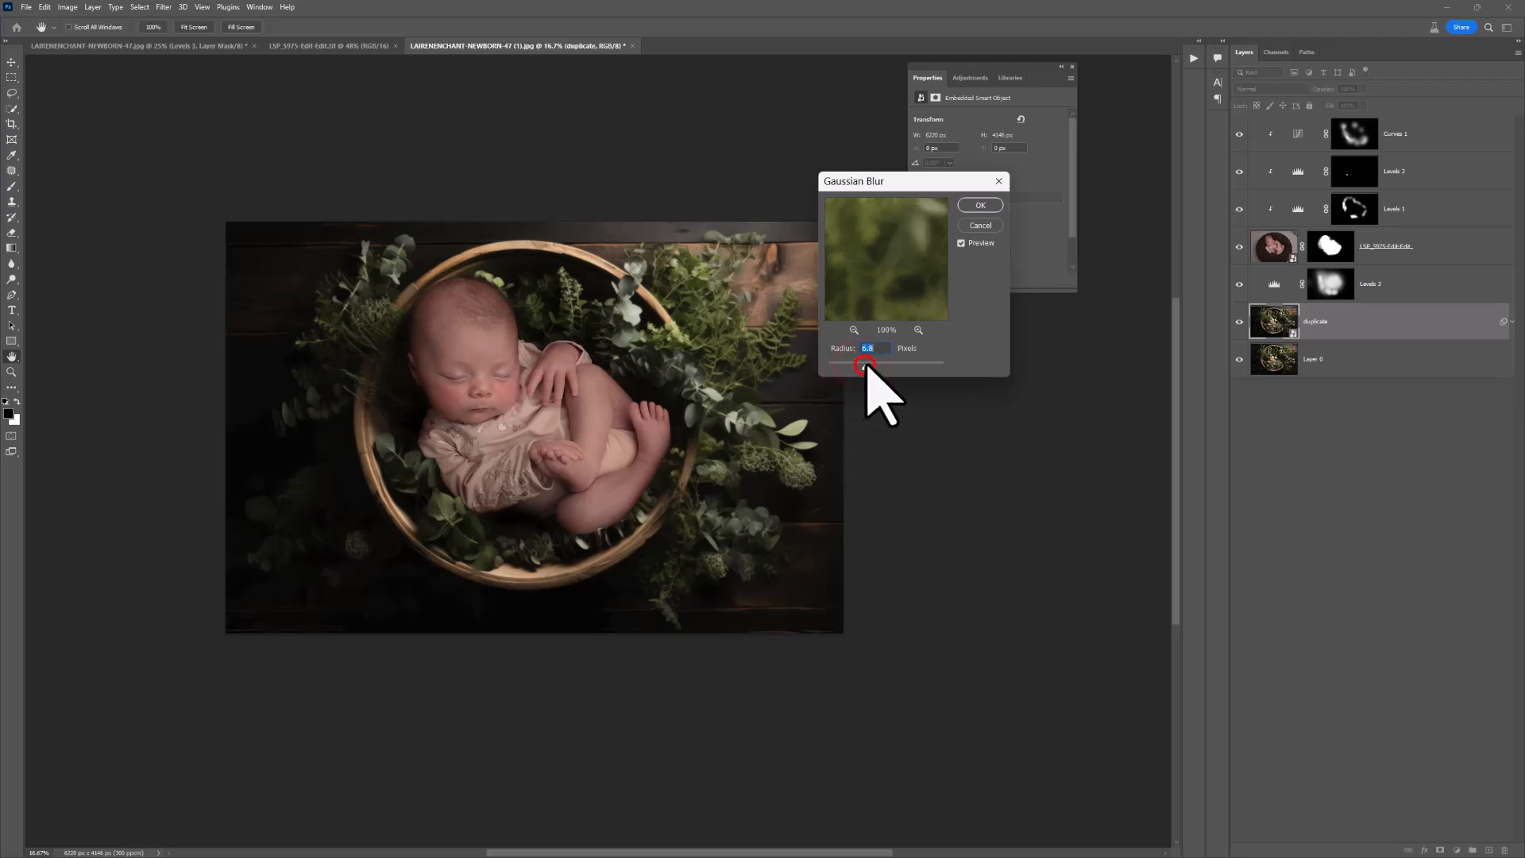
{"action": "left_click", "coordinate": [973, 205]}
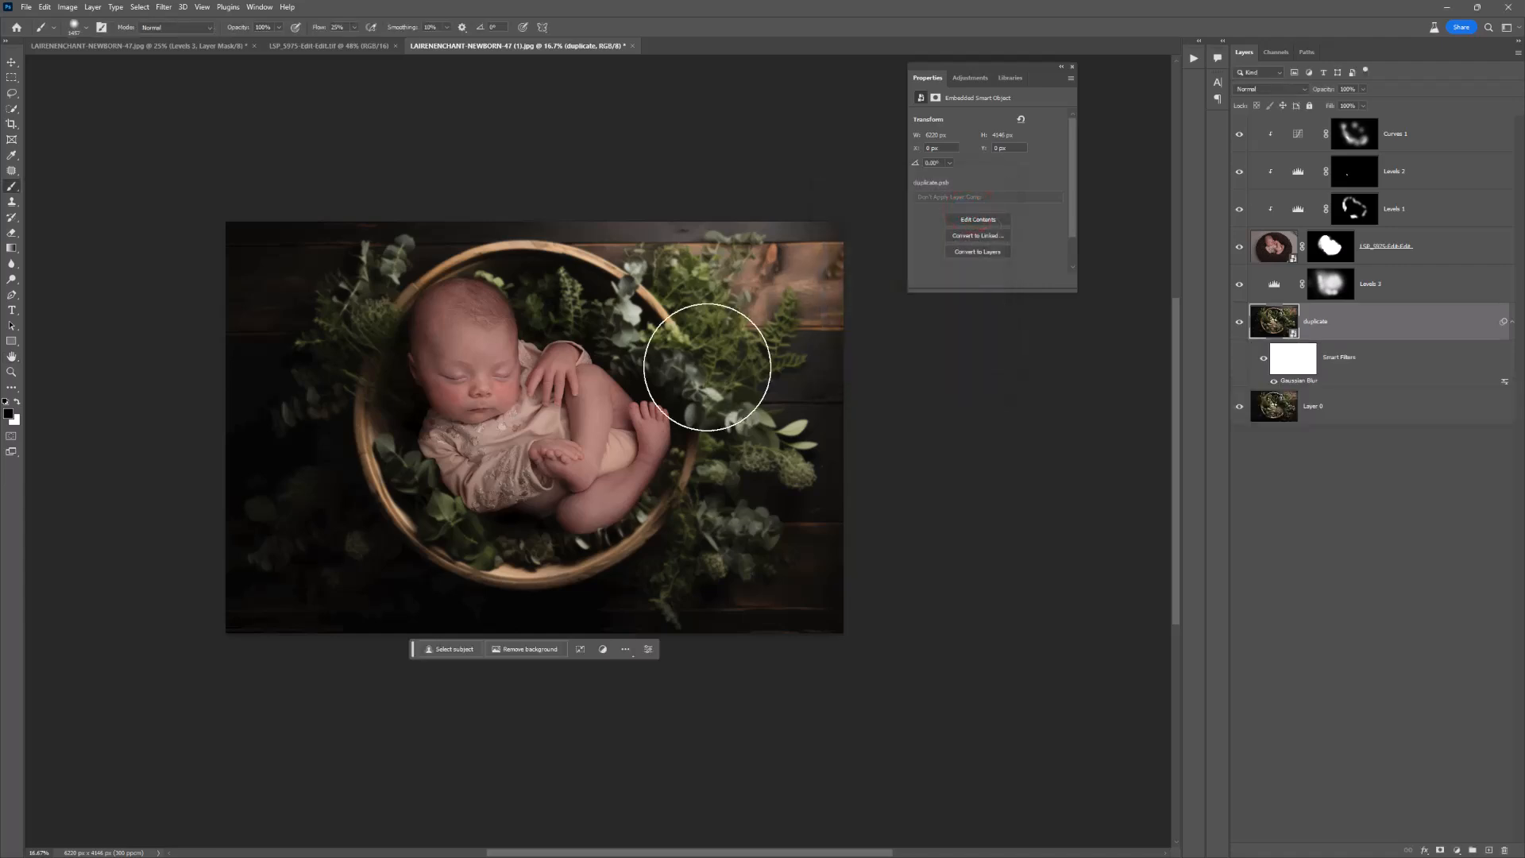
Step: Target the Smart Filters mask of the duplicate layer and prepare a very large, fairly hard black brush
{"action": "key", "text": "z"}
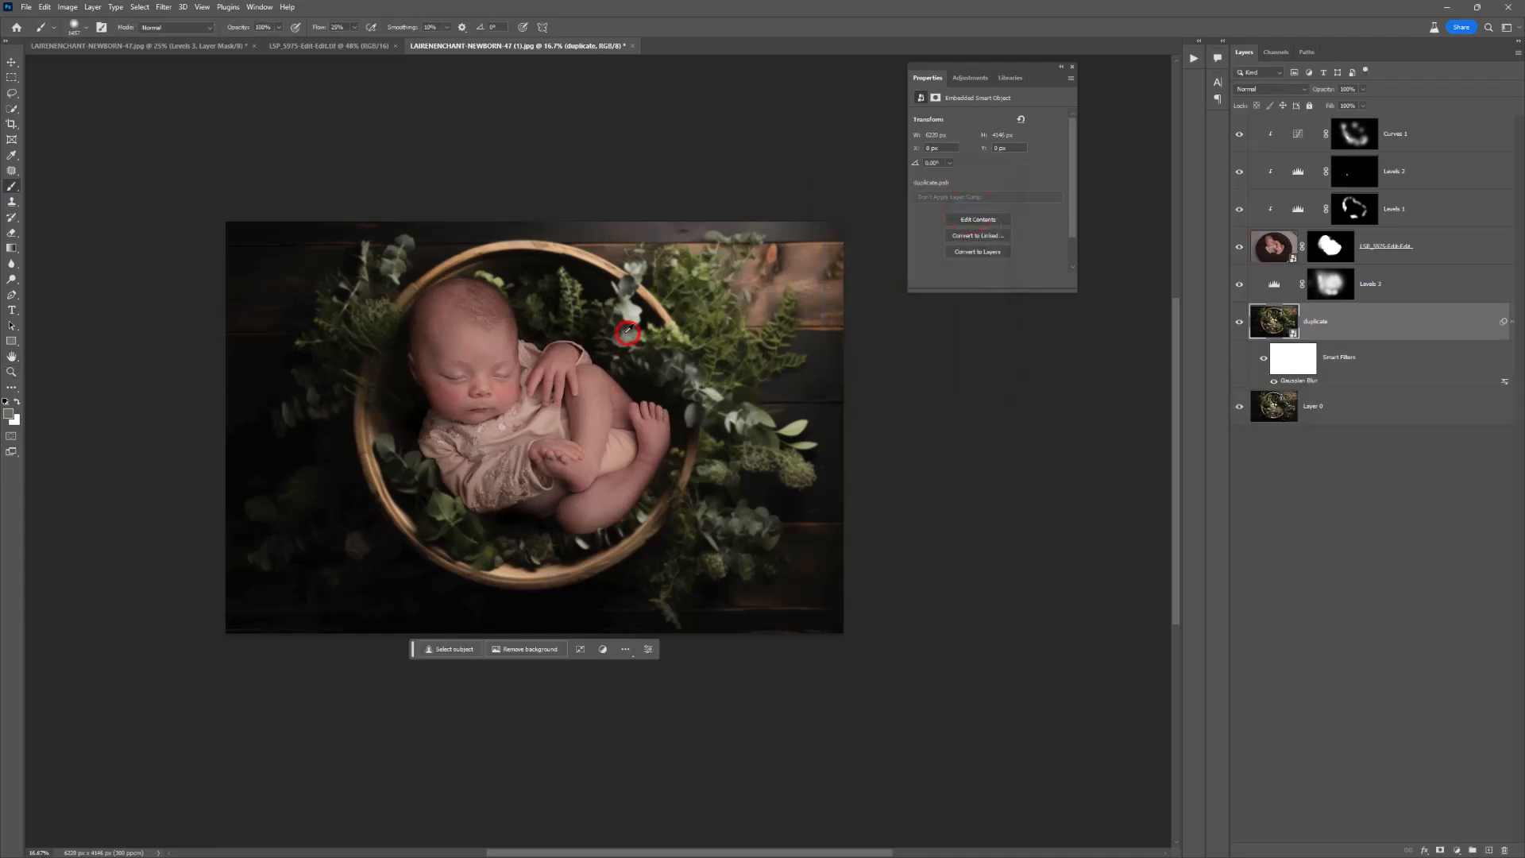
{"action": "left_click", "coordinate": [622, 333]}
{"action": "left_click", "coordinate": [622, 333]}
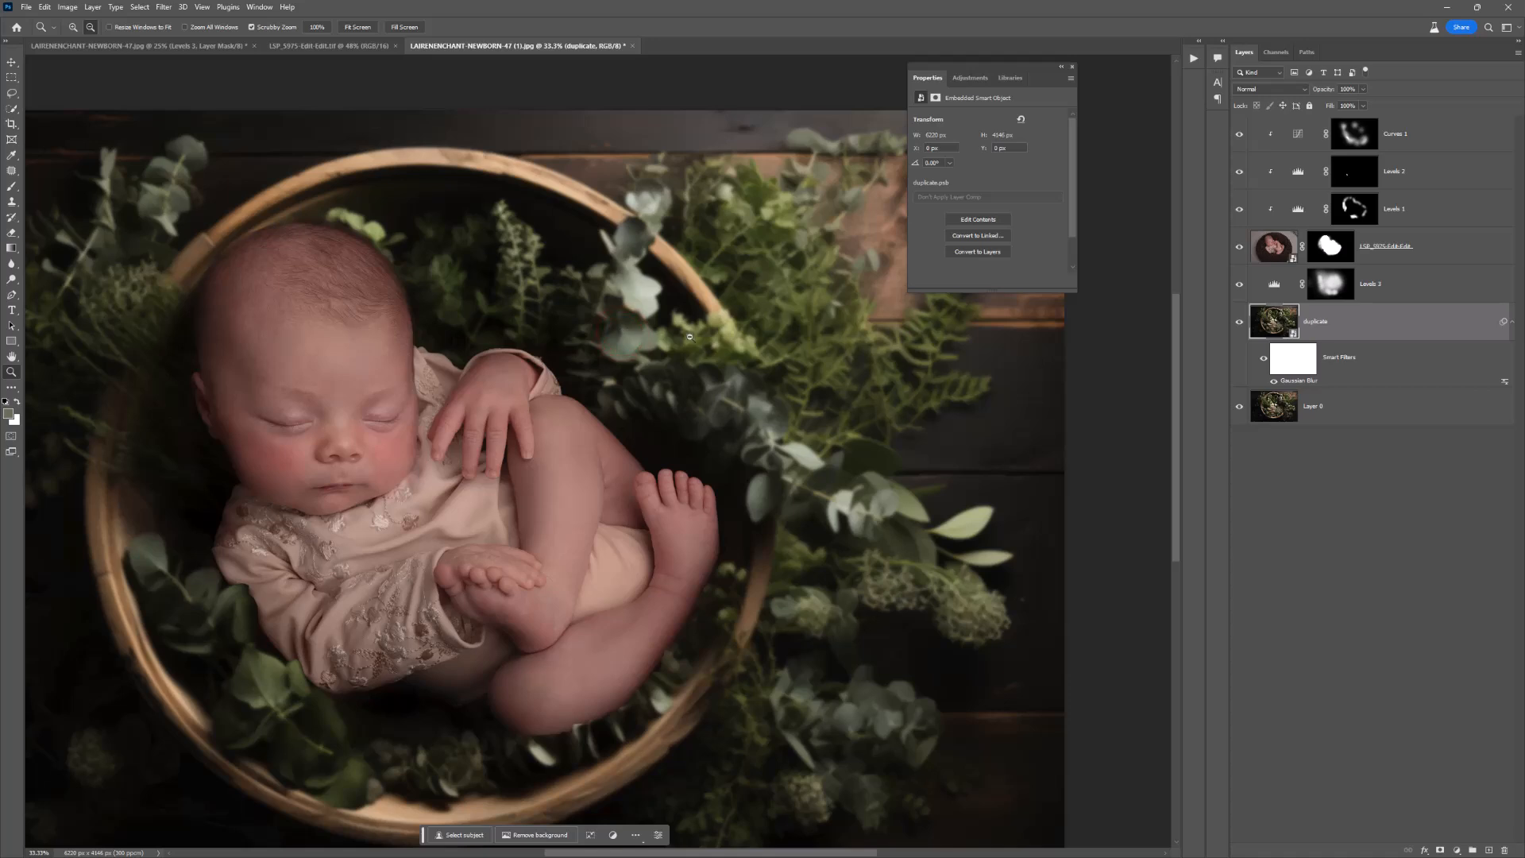
{"action": "left_click", "coordinate": [1275, 371]}
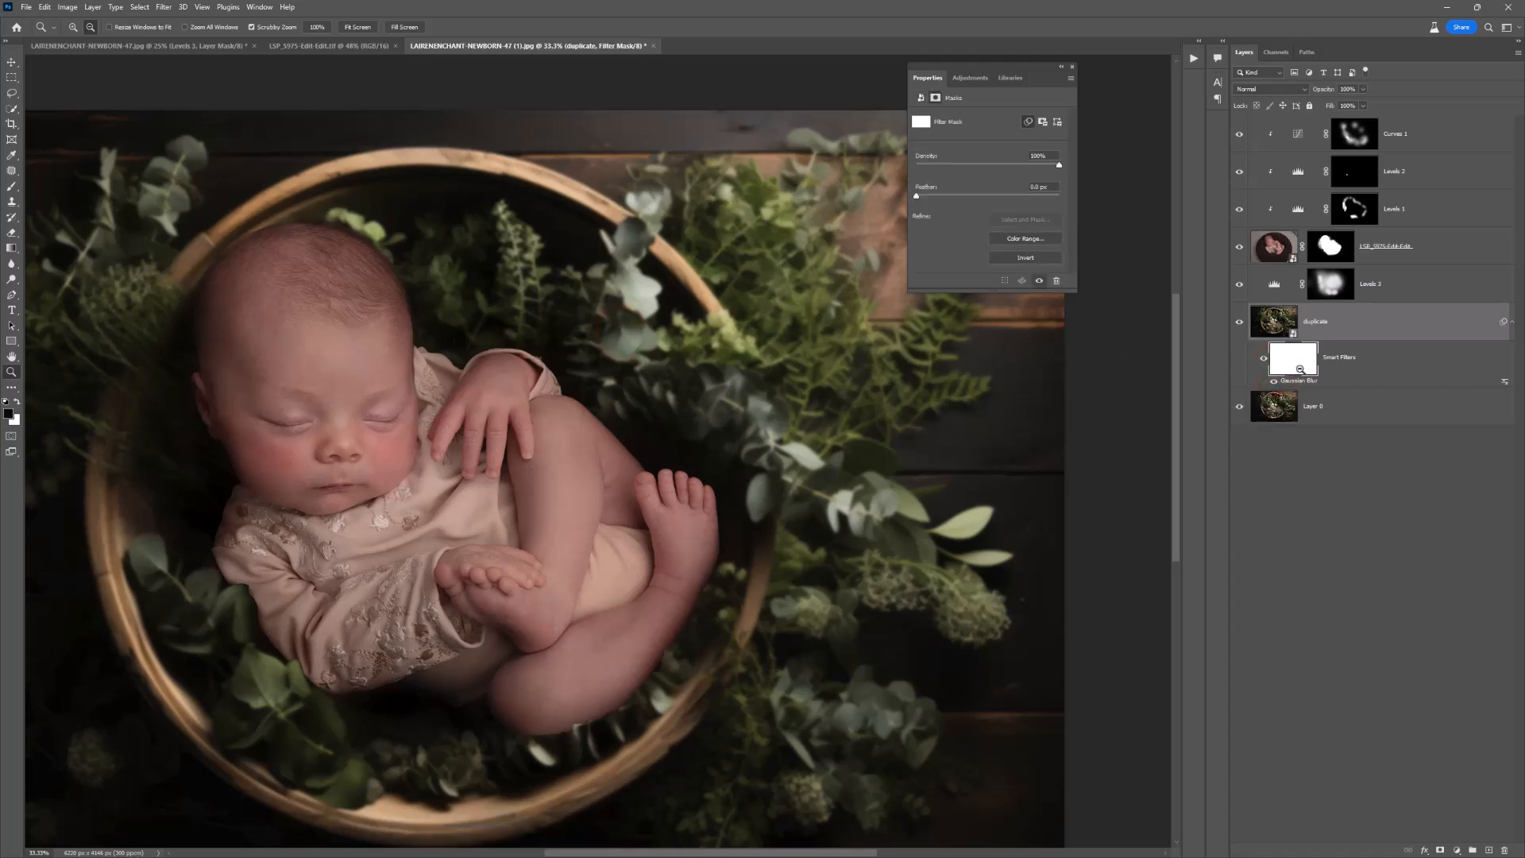
{"action": "left_click", "coordinate": [12, 186]}
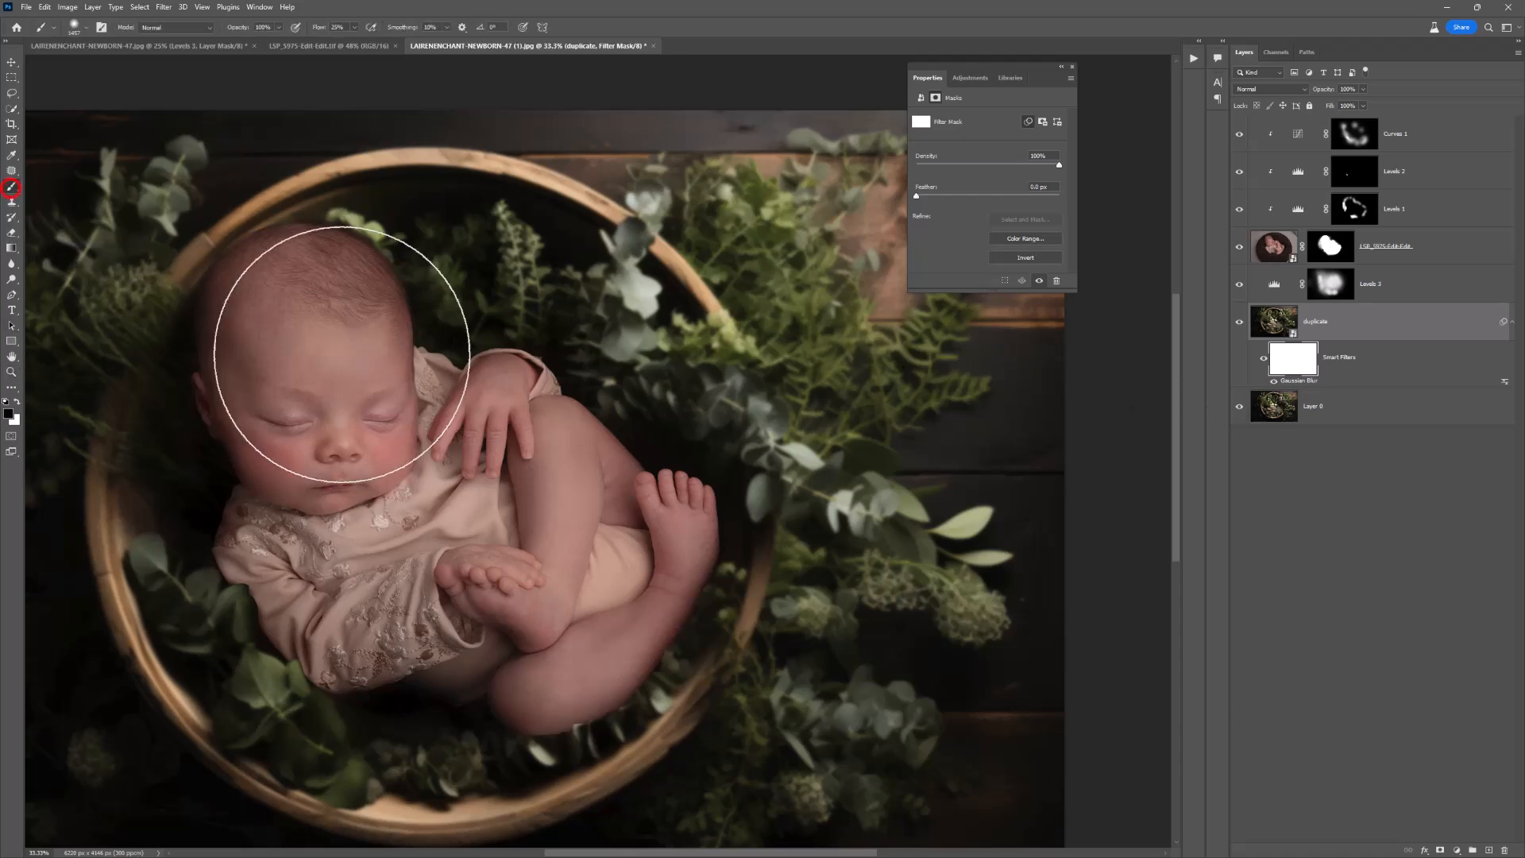
{"action": "right_click", "coordinate": [390, 378]}
{"action": "left_click", "coordinate": [510, 432]}
{"action": "left_click", "coordinate": [521, 405]}
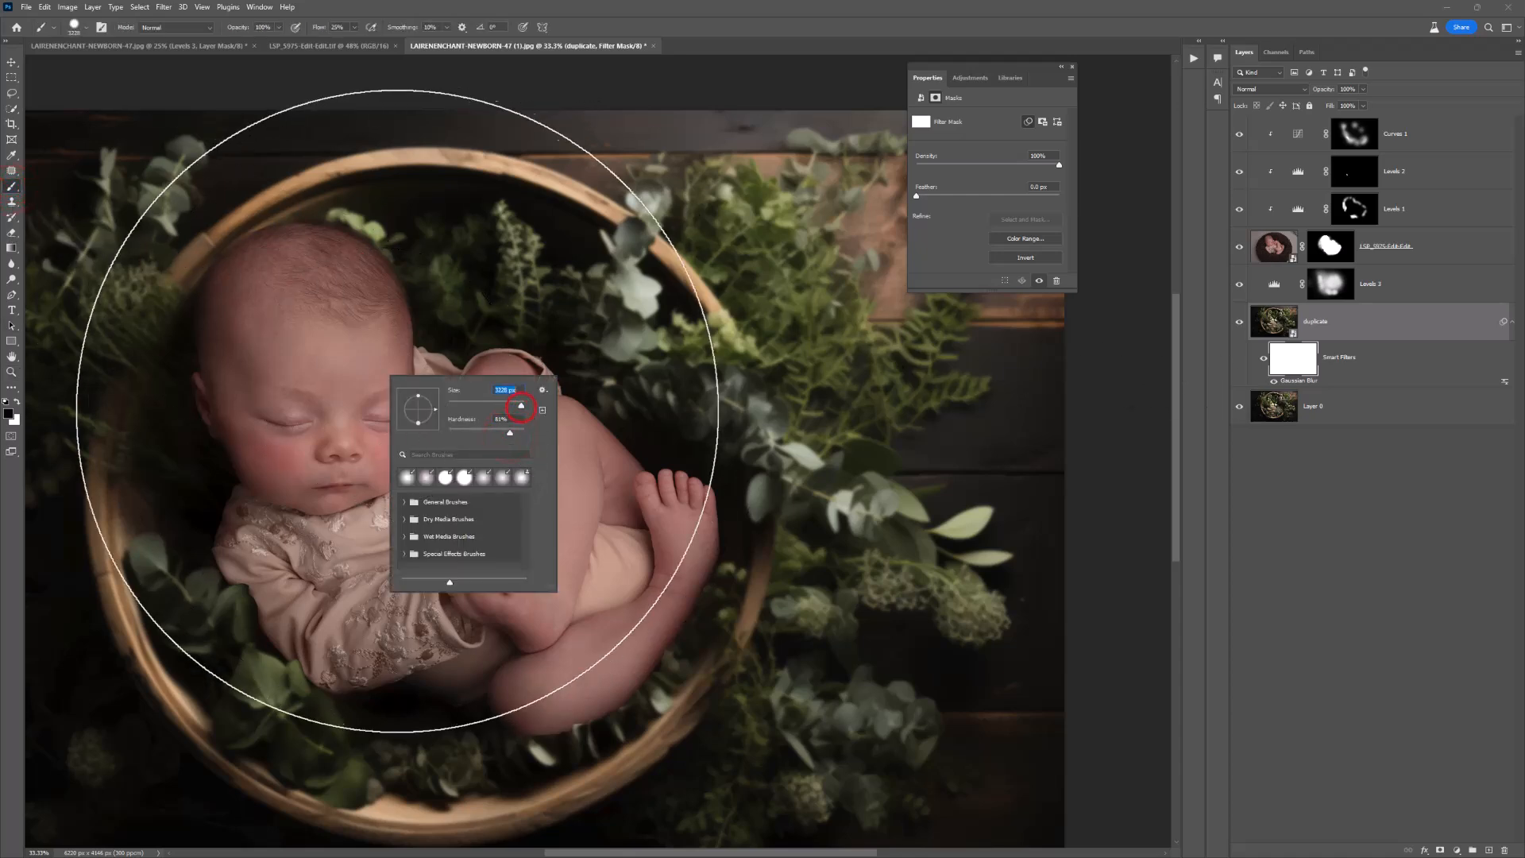
{"action": "key", "text": "Return"}
Step: Paint black on the Smart Filters mask over the whole basket to remove the blur from its interior and rim
{"action": "left_click", "coordinate": [424, 452]}
{"action": "left_click", "coordinate": [425, 463]}
{"action": "left_click", "coordinate": [424, 474]}
{"action": "left_click", "coordinate": [414, 468]}
{"action": "left_click", "coordinate": [408, 471]}
{"action": "left_click", "coordinate": [400, 486]}
{"action": "left_click", "coordinate": [395, 500]}
{"action": "left_click", "coordinate": [402, 512]}
{"action": "left_click", "coordinate": [417, 521]}
{"action": "left_click", "coordinate": [448, 526]}
{"action": "left_click", "coordinate": [471, 522]}
{"action": "left_click", "coordinate": [479, 502]}
{"action": "left_click", "coordinate": [480, 497]}
{"action": "left_click", "coordinate": [481, 491]}
{"action": "left_click", "coordinate": [479, 487]}
{"action": "left_click", "coordinate": [478, 483]}
{"action": "left_click", "coordinate": [475, 479]}
{"action": "left_click", "coordinate": [473, 477]}
{"action": "left_click", "coordinate": [459, 467]}
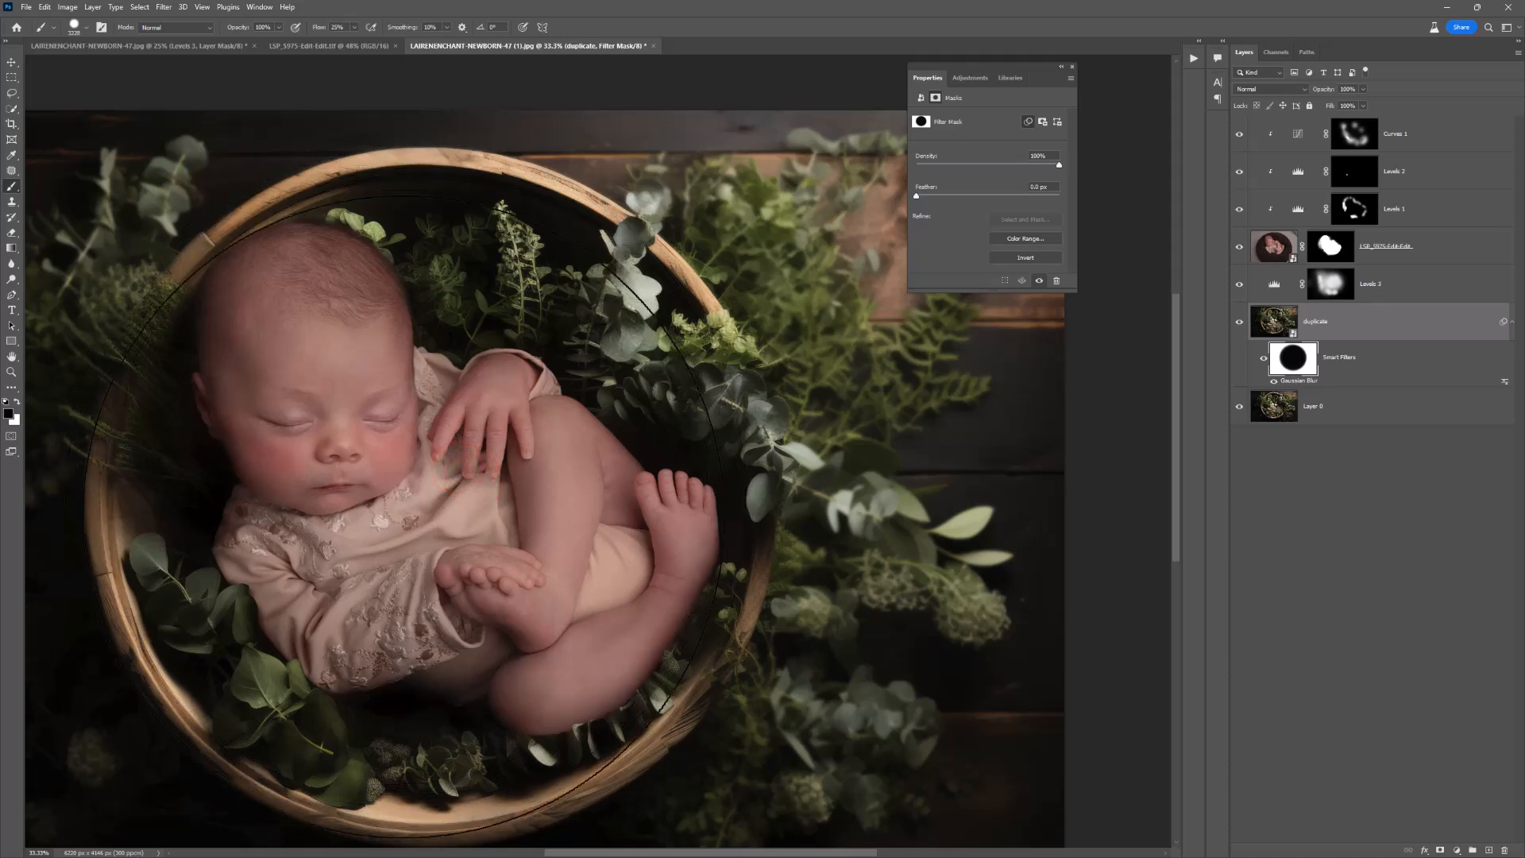
Step: Paint black on the Smart Filters mask with a smaller brush to sharpen the eucalyptus stem beyond the rim and the leaves around the basket
{"action": "key", "text": "bracketleft"}
{"action": "key", "text": "bracketleft"}
{"action": "key", "text": "bracketleft"}
{"action": "key", "text": "bracketleft"}
{"action": "key", "text": "bracketleft"}
{"action": "key", "text": "bracketleft"}
{"action": "key", "text": "bracketleft"}
{"action": "key", "text": "bracketleft"}
{"action": "key", "text": "bracketleft"}
{"action": "key", "text": "bracketleft"}
{"action": "key", "text": "bracketleft"}
{"action": "key", "text": "bracketleft"}
{"action": "key", "text": "bracketleft"}
{"action": "key", "text": "bracketleft"}
{"action": "key", "text": "bracketleft"}
{"action": "key", "text": "bracketleft"}
{"action": "key", "text": "bracketleft"}
{"action": "key", "text": "bracketleft"}
{"action": "key", "text": "bracketleft"}
{"action": "key", "text": "bracketleft"}
{"action": "key", "text": "bracketleft"}
{"action": "key", "text": "bracketleft"}
{"action": "key", "text": "bracketleft"}
{"action": "key", "text": "bracketleft"}
{"action": "key", "text": "bracketleft"}
{"action": "key", "text": "bracketleft"}
{"action": "left_click", "coordinate": [807, 460]}
{"action": "left_click", "coordinate": [834, 495]}
{"action": "left_click", "coordinate": [844, 505]}
{"action": "left_click", "coordinate": [848, 506]}
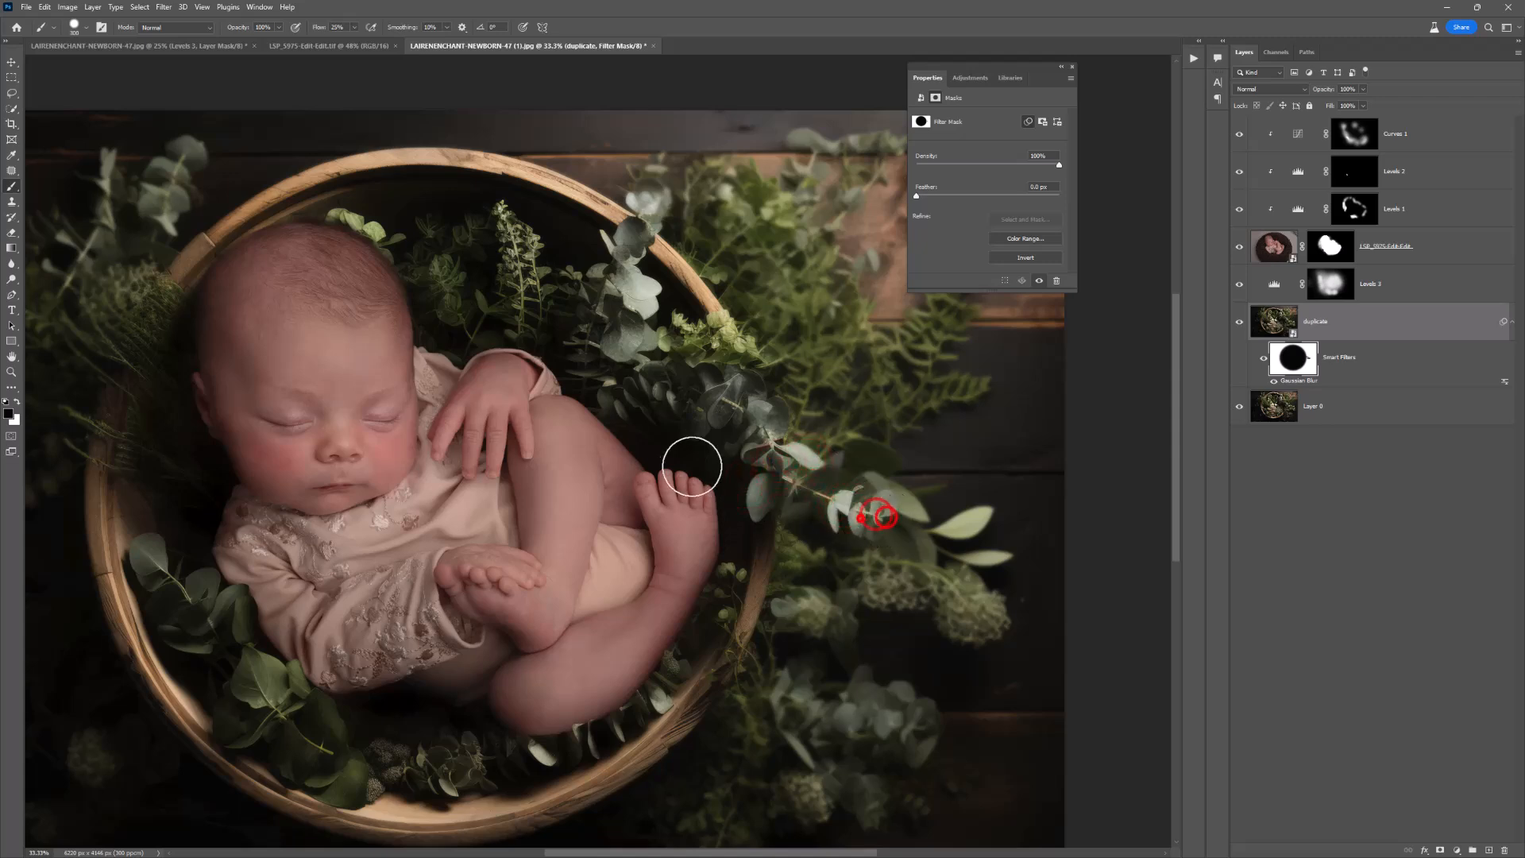
{"action": "left_click", "coordinate": [742, 432]}
{"action": "left_click", "coordinate": [723, 412]}
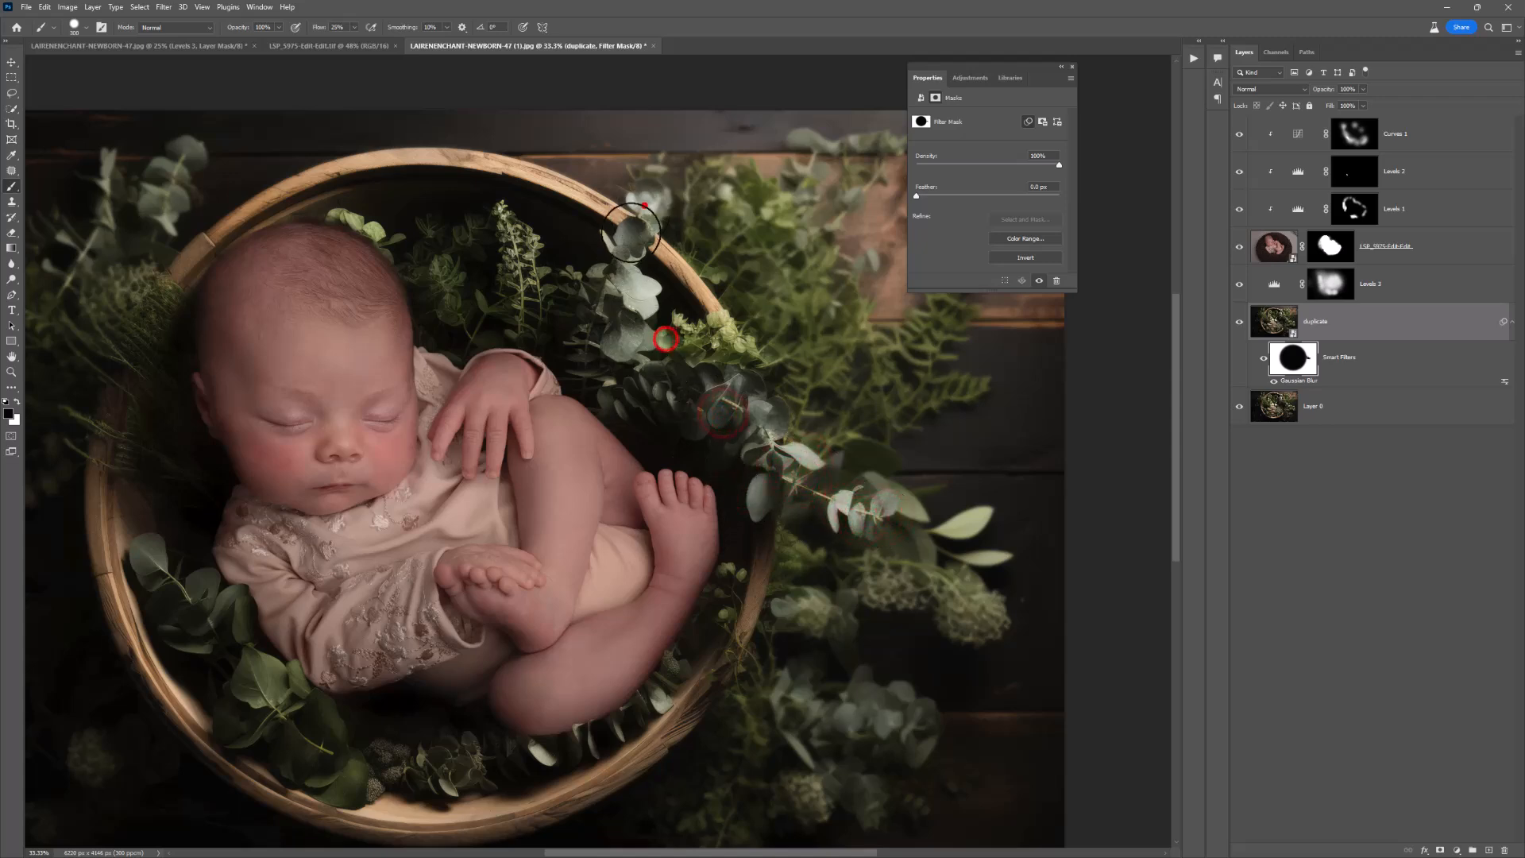
{"action": "left_click", "coordinate": [736, 599]}
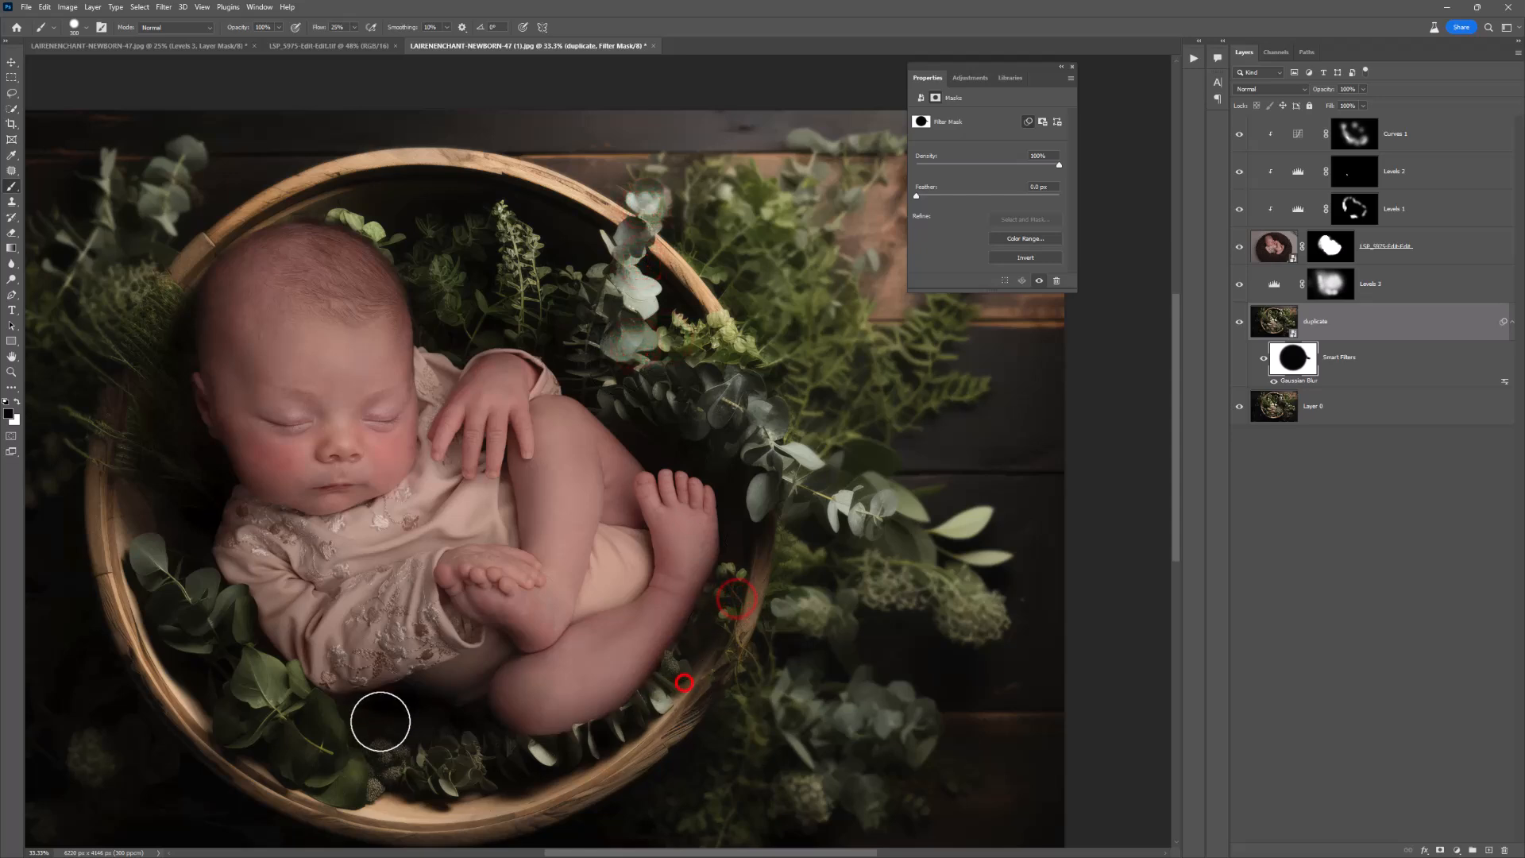
{"action": "left_click", "coordinate": [350, 589]}
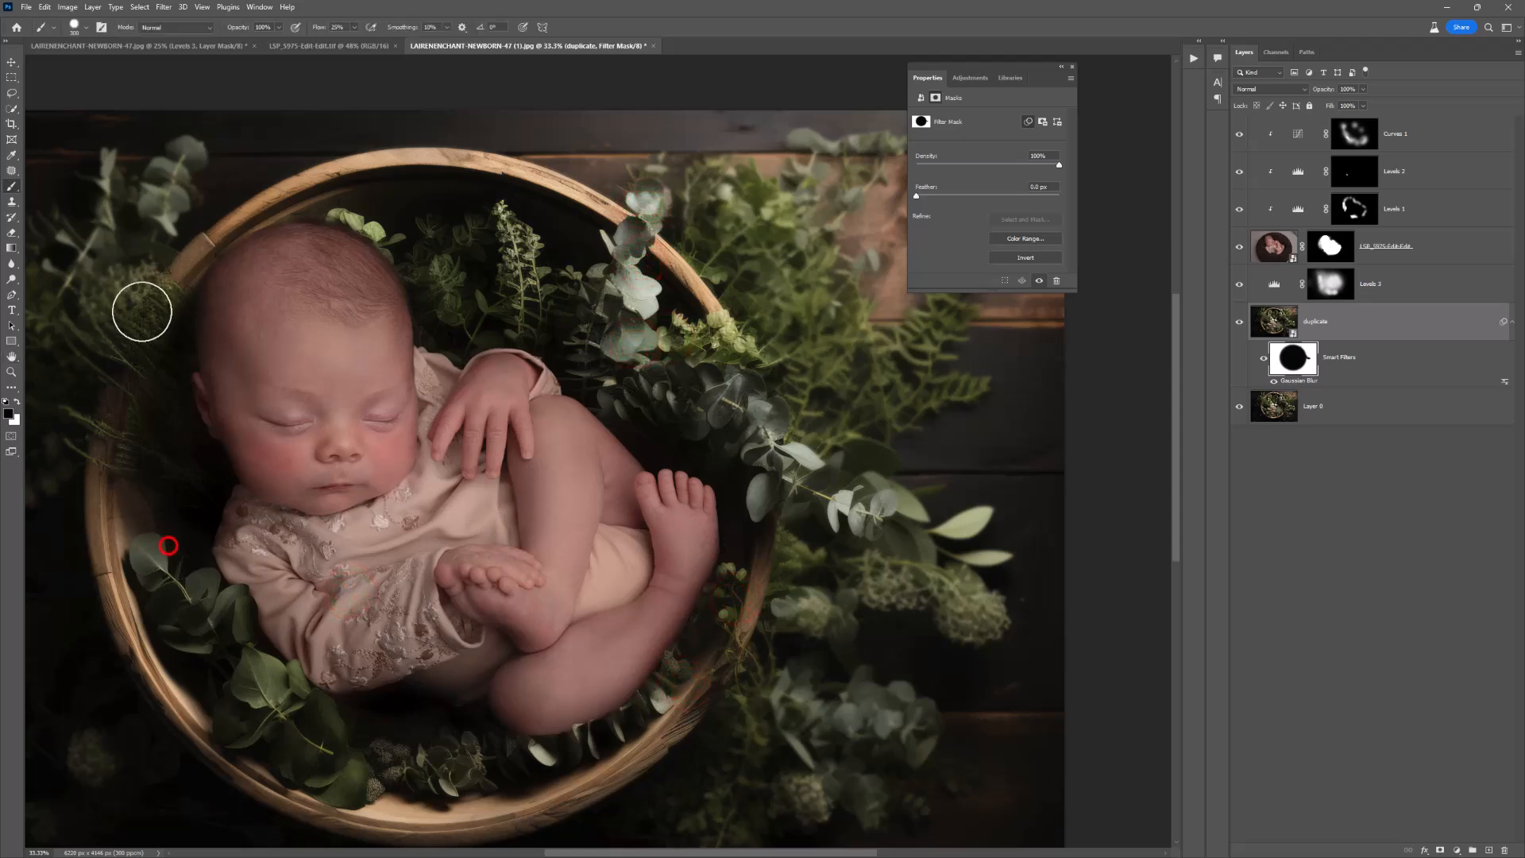
Step: Hide and reshow all layers above Layer 0 to compare the composite with the original backdrop
{"action": "left_click", "coordinate": [180, 365], "text": "alt"}
{"action": "left_click", "coordinate": [181, 366], "text": "alt"}
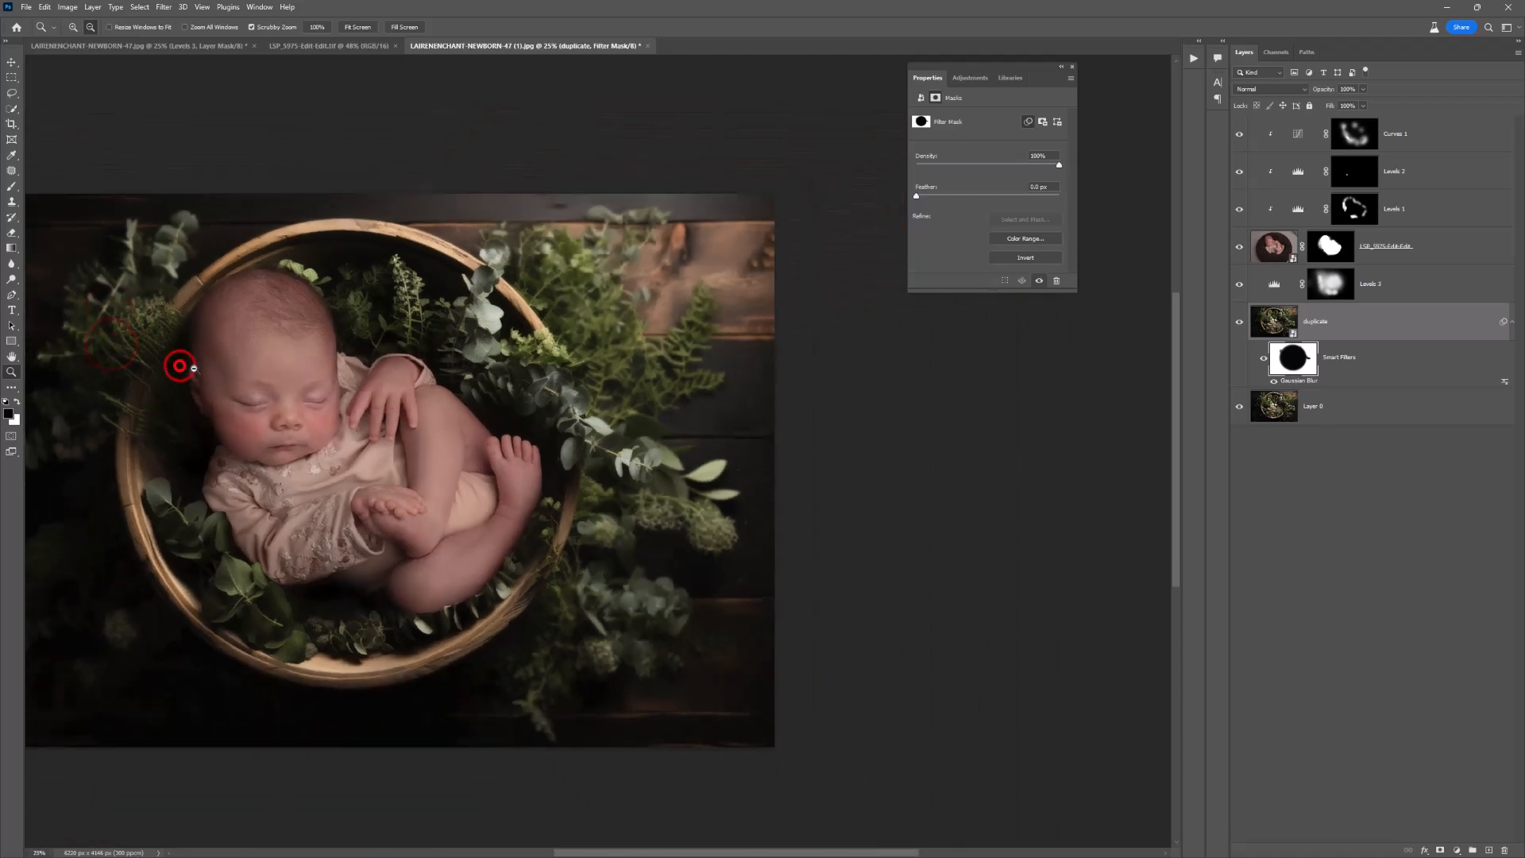
{"action": "left_click_drag", "start_coordinate": [341, 398], "coordinate": [509, 401]}
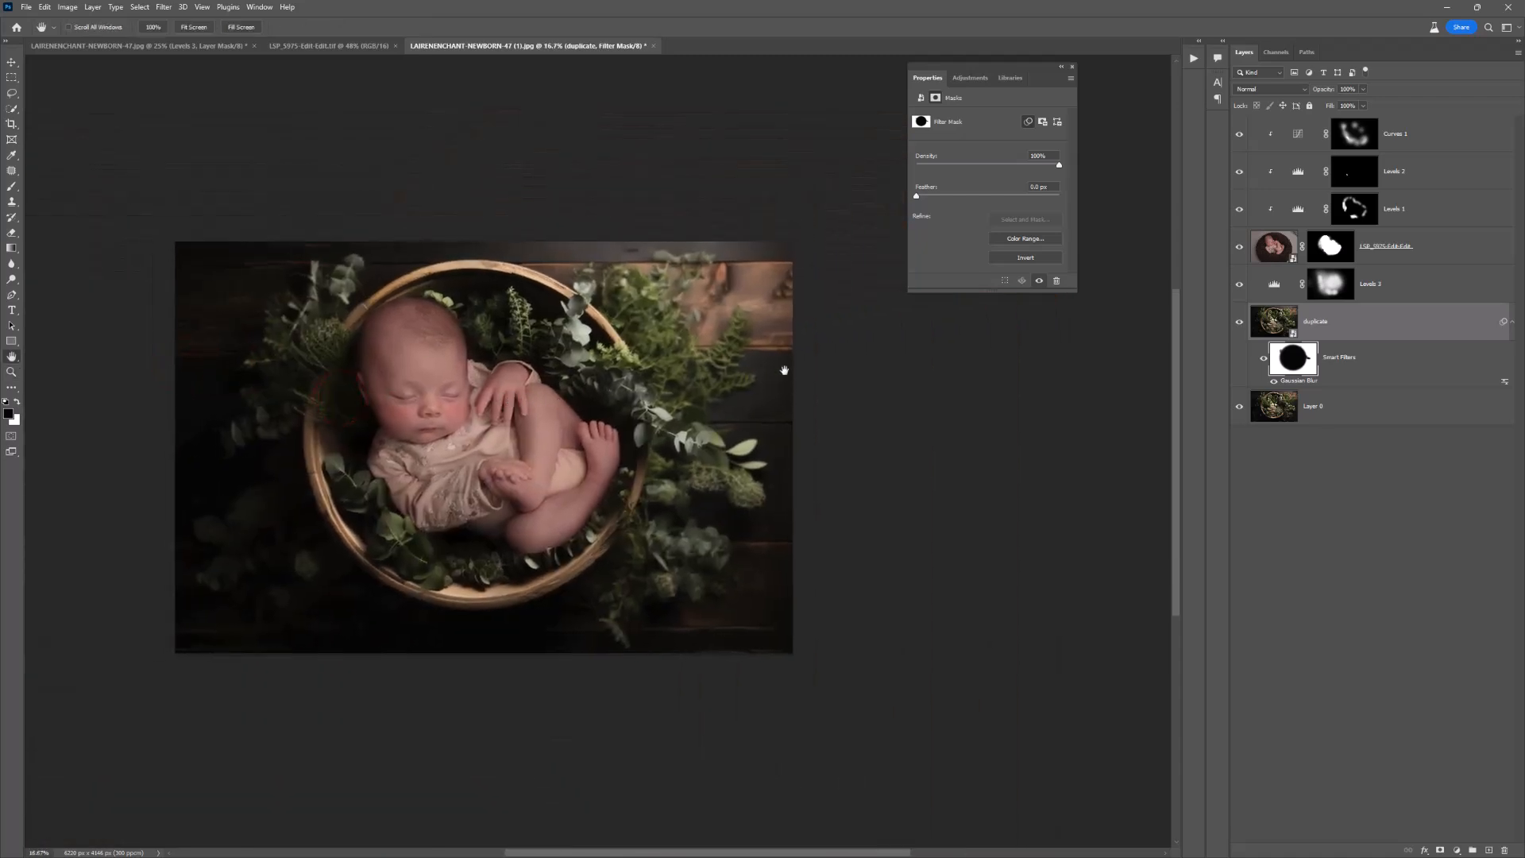
{"action": "left_click_drag", "start_coordinate": [1233, 252], "coordinate": [1243, 123]}
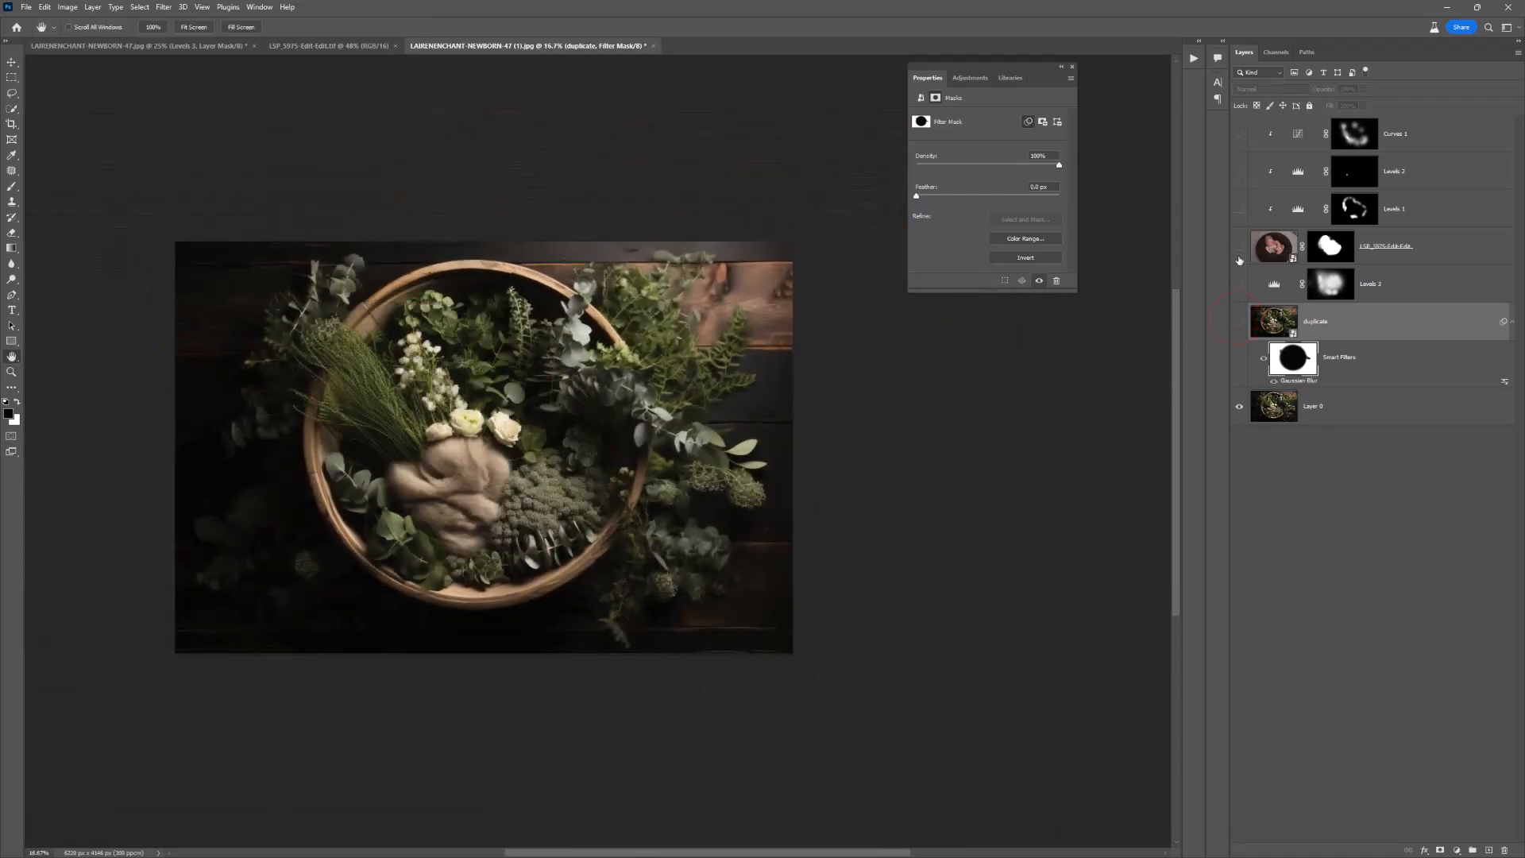
{"action": "left_click", "coordinate": [1239, 133]}
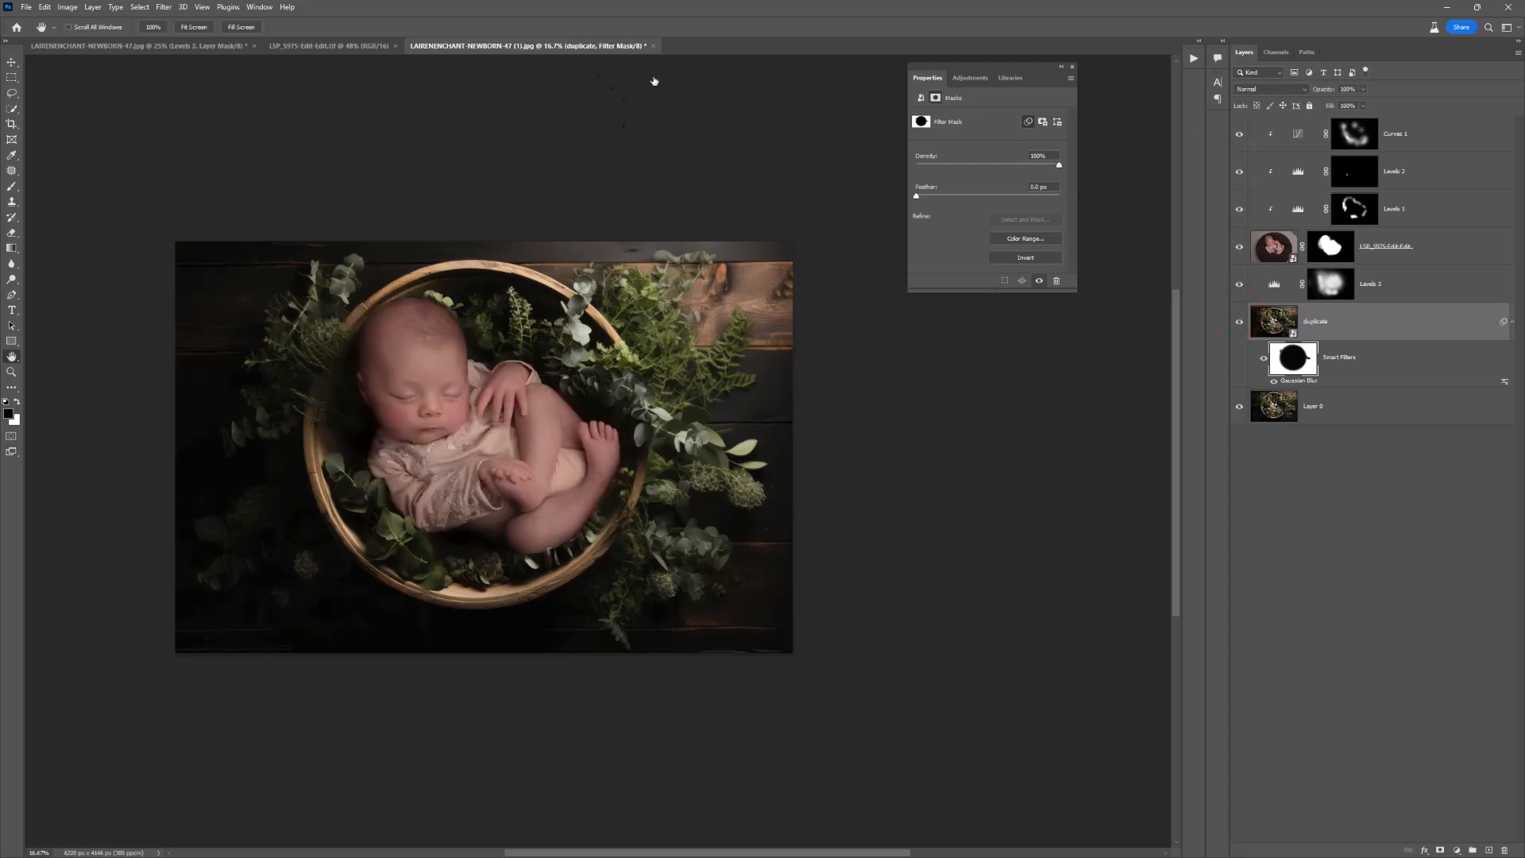
Step: Compare the composite with the original newborn photo open in its own document
{"action": "left_click", "coordinate": [300, 46]}
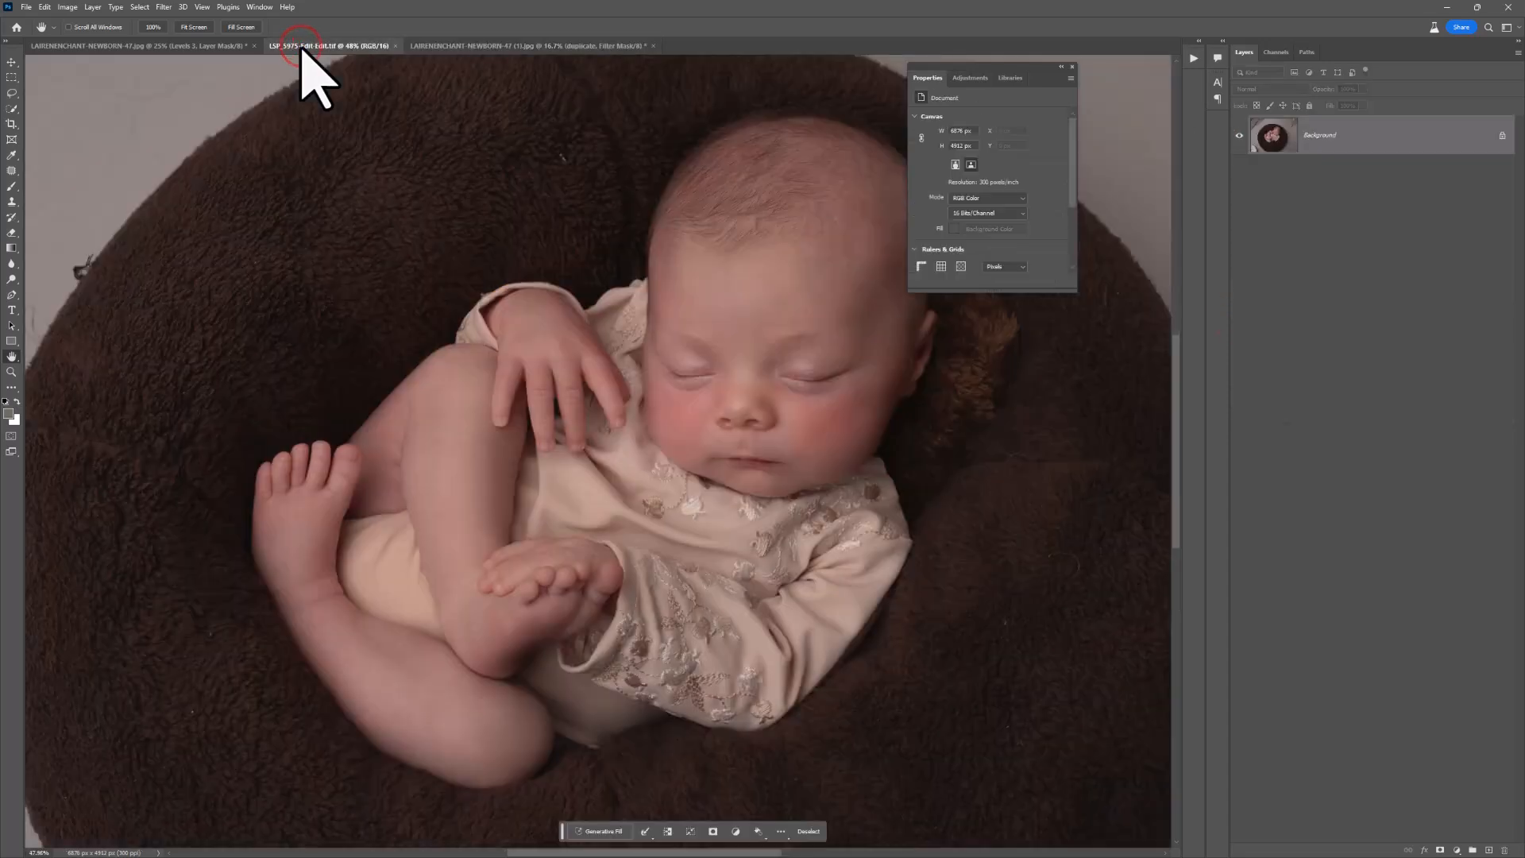
{"action": "left_click", "coordinate": [484, 45]}
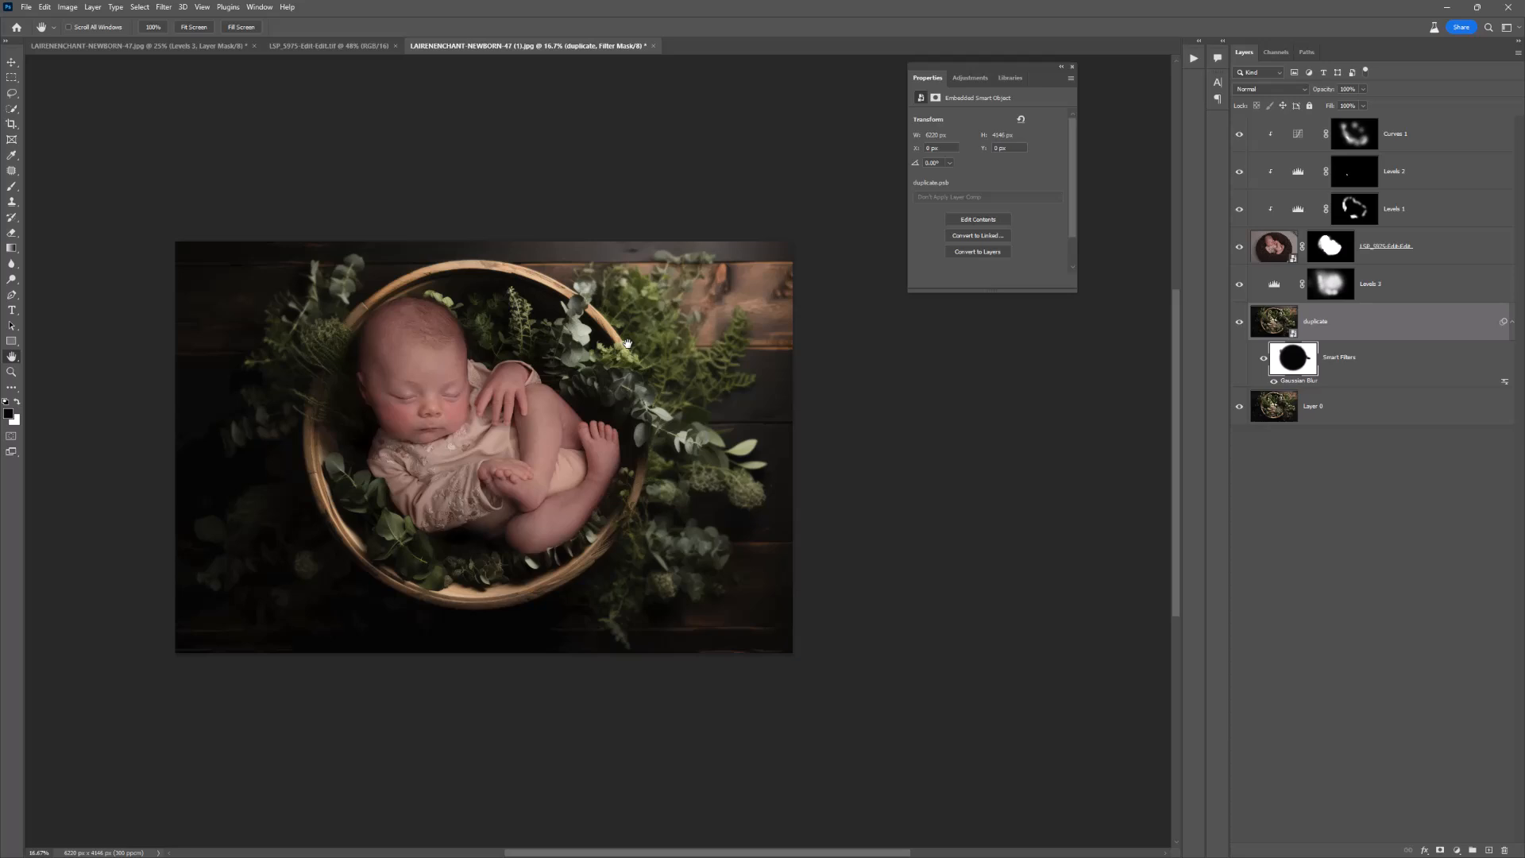
Step: Add a clipped Levels adjustment directly above the baby layer, lower its white input level to about 225, and invert its mask to black
{"action": "left_click", "coordinate": [1273, 247]}
{"action": "key", "text": "z"}
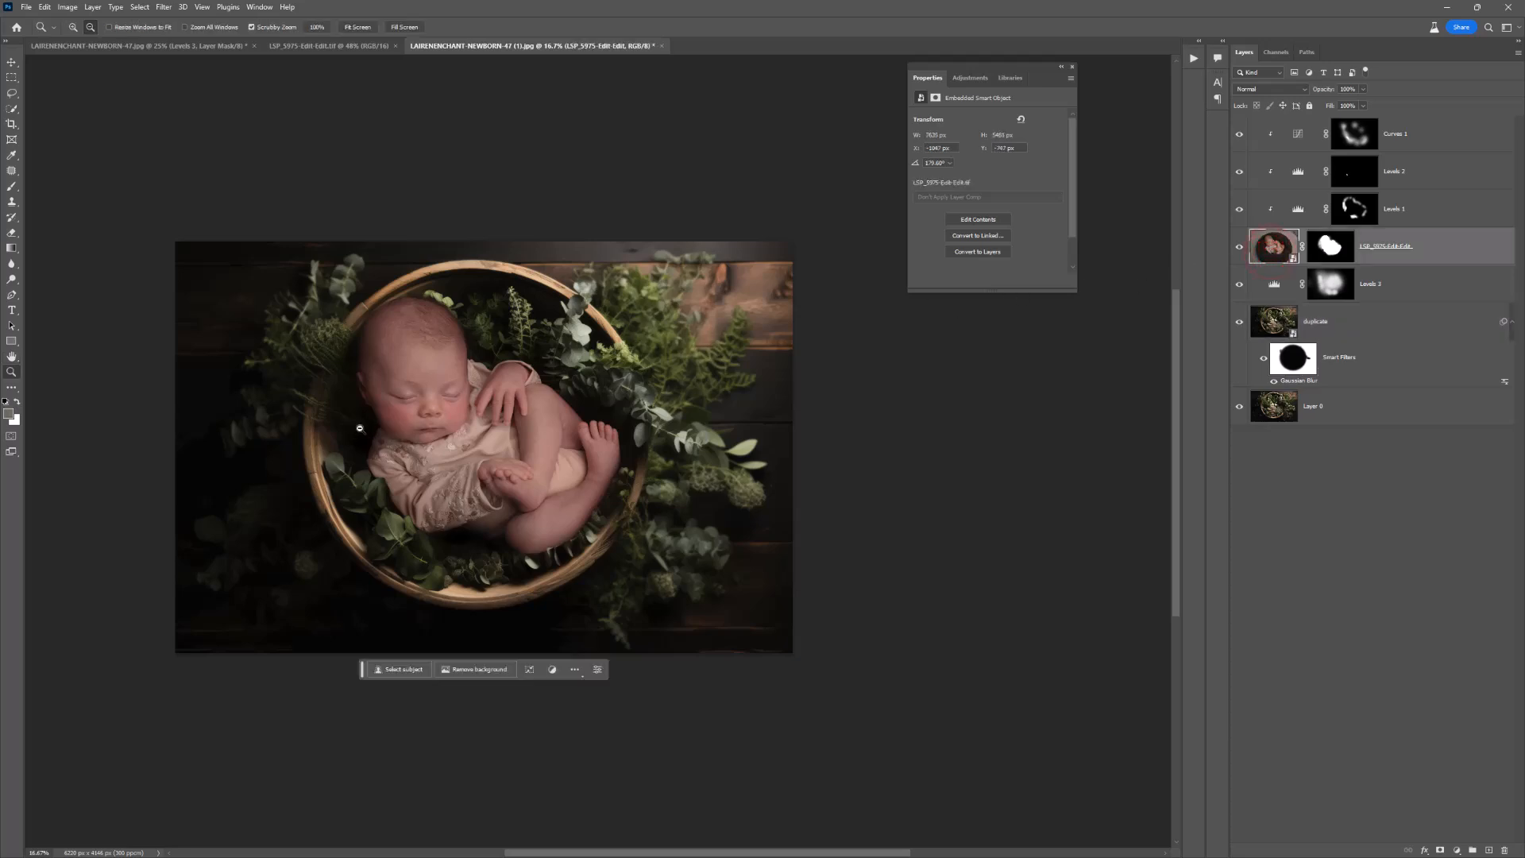
{"action": "left_click", "coordinate": [360, 428]}
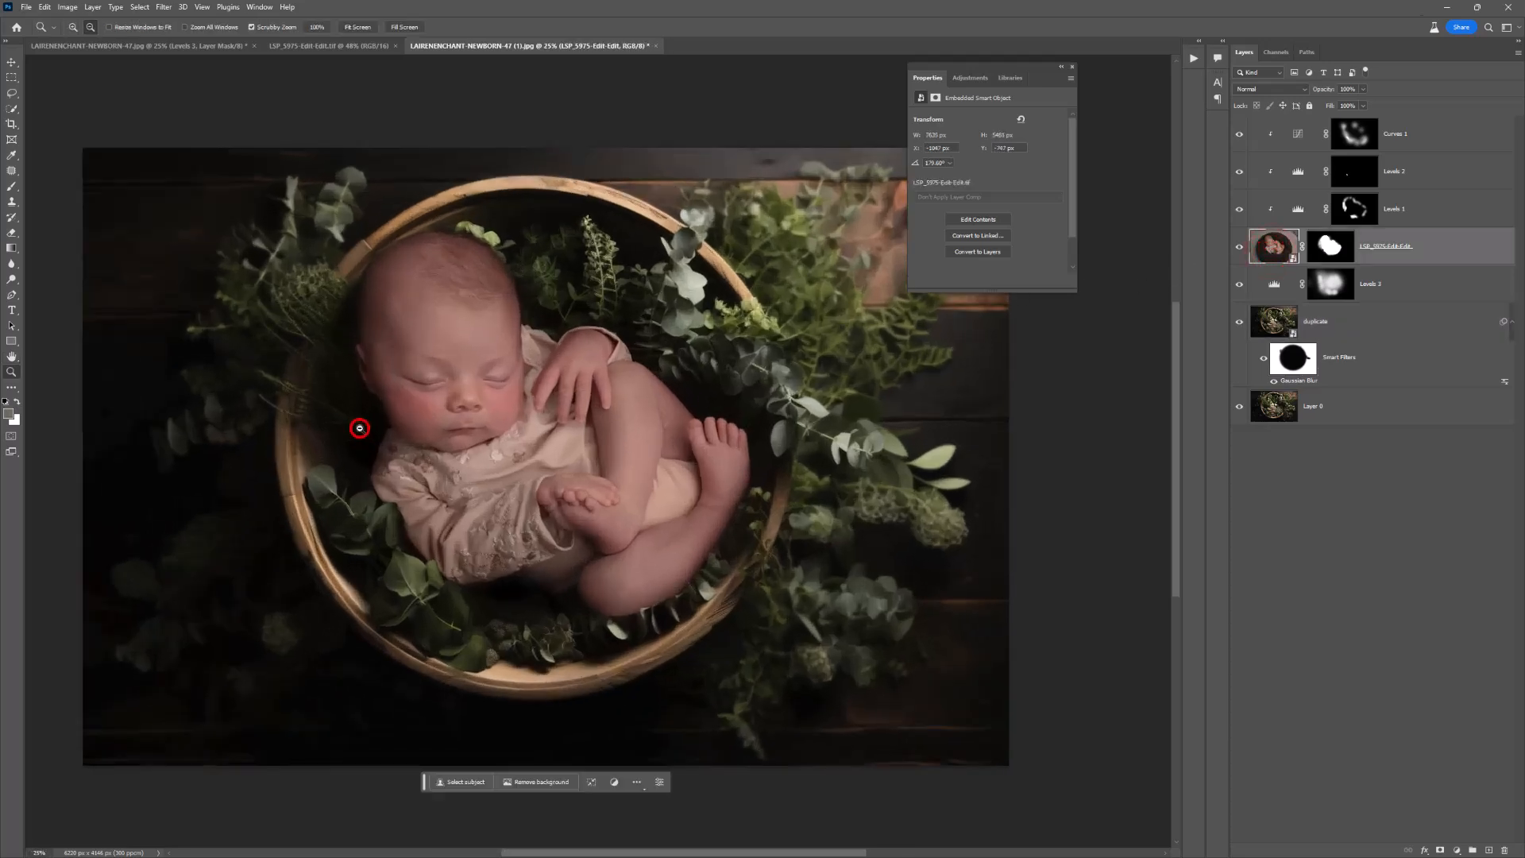
{"action": "left_click", "coordinate": [1456, 851]}
{"action": "left_click", "coordinate": [1473, 680]}
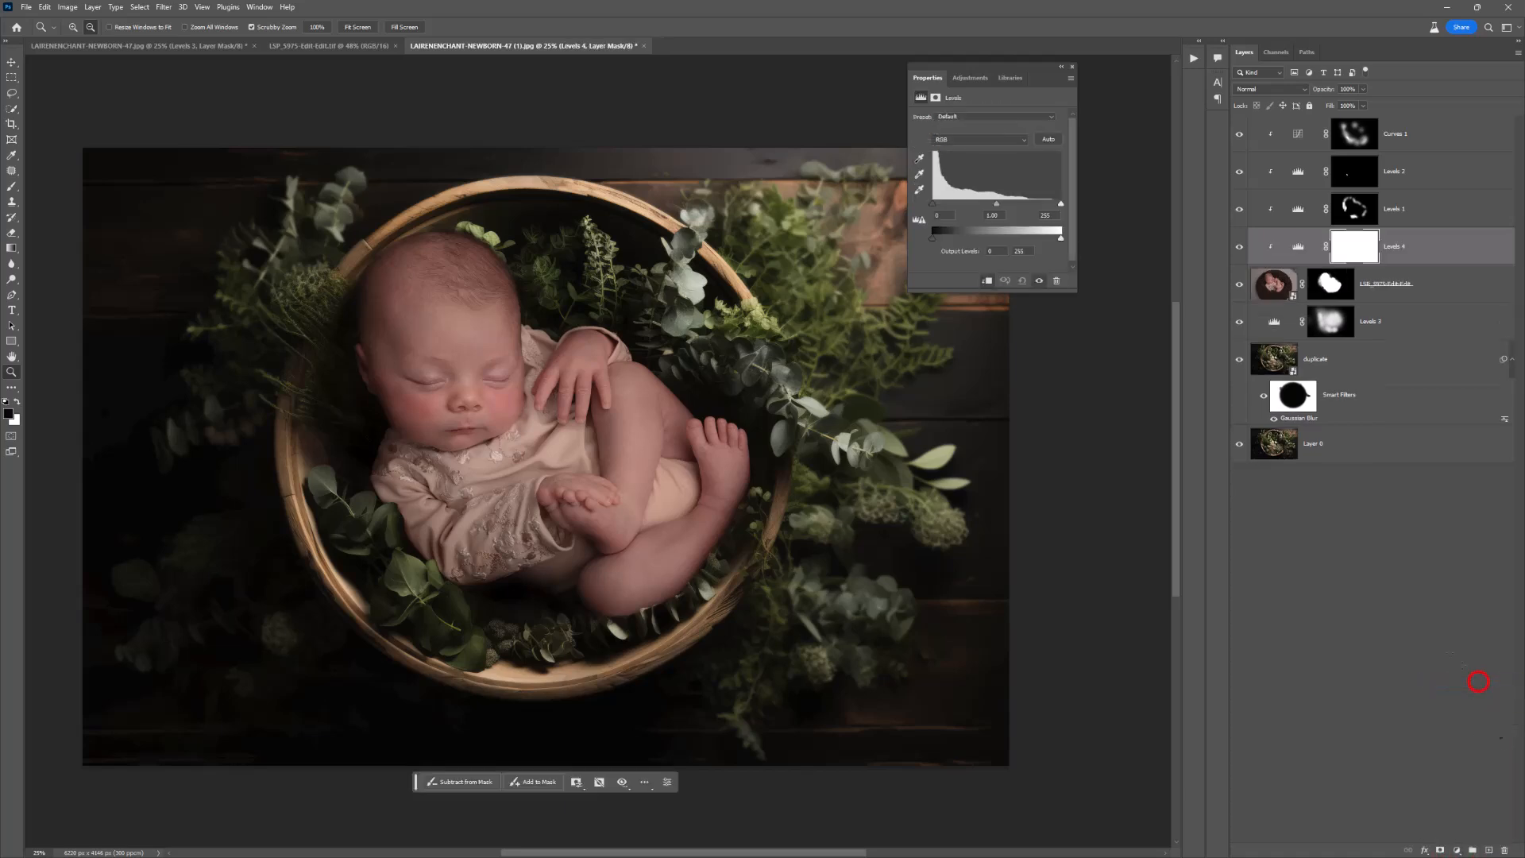
{"action": "mouse_move", "coordinate": [996, 204]}
{"action": "left_mouse_down"}
{"action": "mouse_move", "coordinate": [1058, 207]}
{"action": "mouse_move", "coordinate": [1046, 204]}
{"action": "left_mouse_up"}
{"action": "key", "text": "ctrl+i"}
Step: Paint white on the new Levels mask with a soft brush at 0% hardness to brighten the baby's face, hands and legs
{"action": "key", "text": "b"}
{"action": "right_click", "coordinate": [604, 363]}
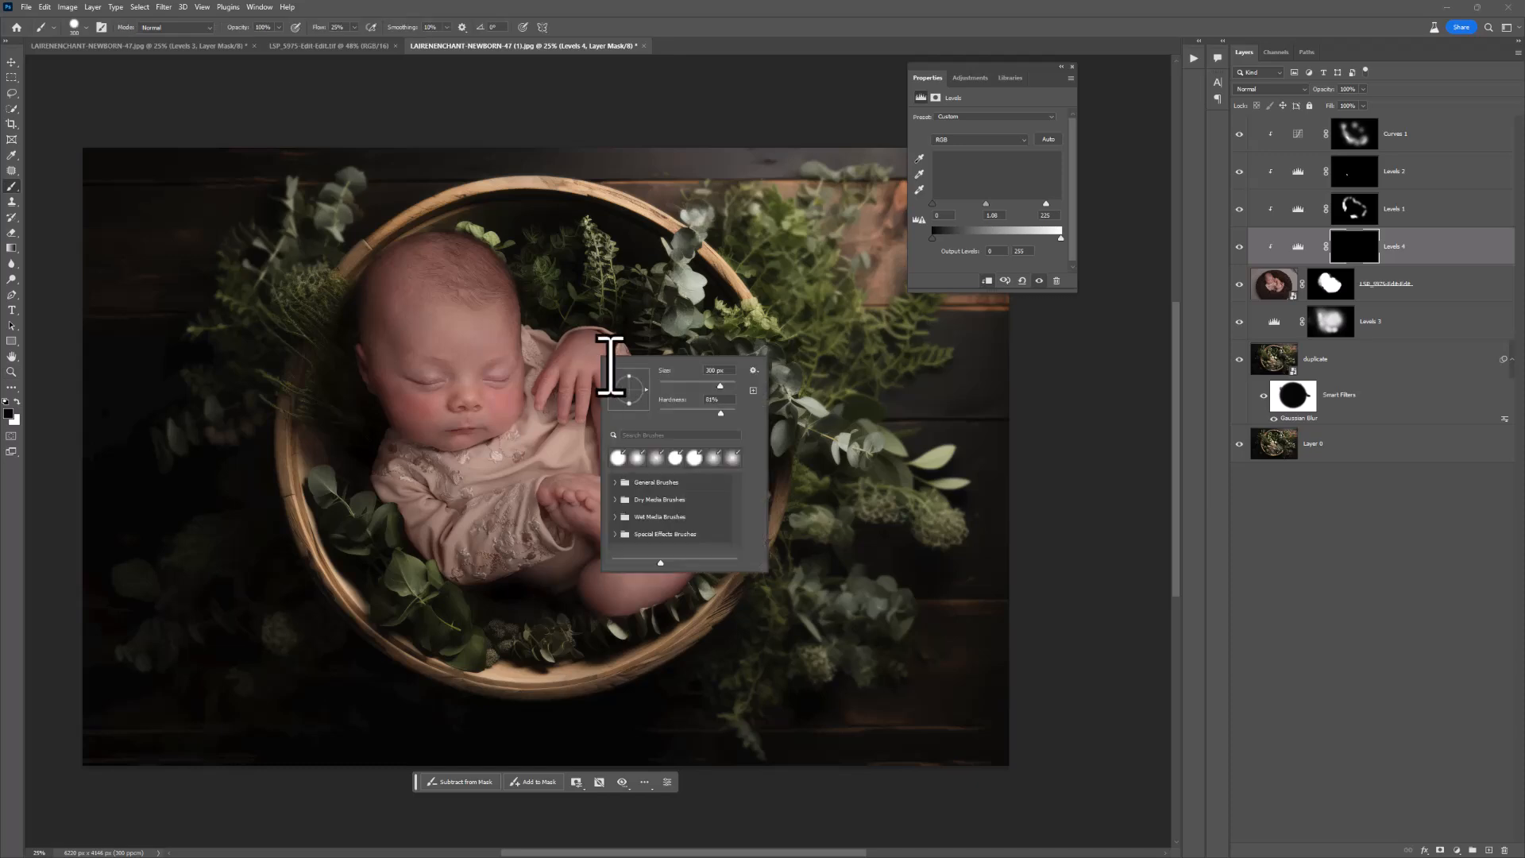
{"action": "left_click", "coordinate": [1352, 249]}
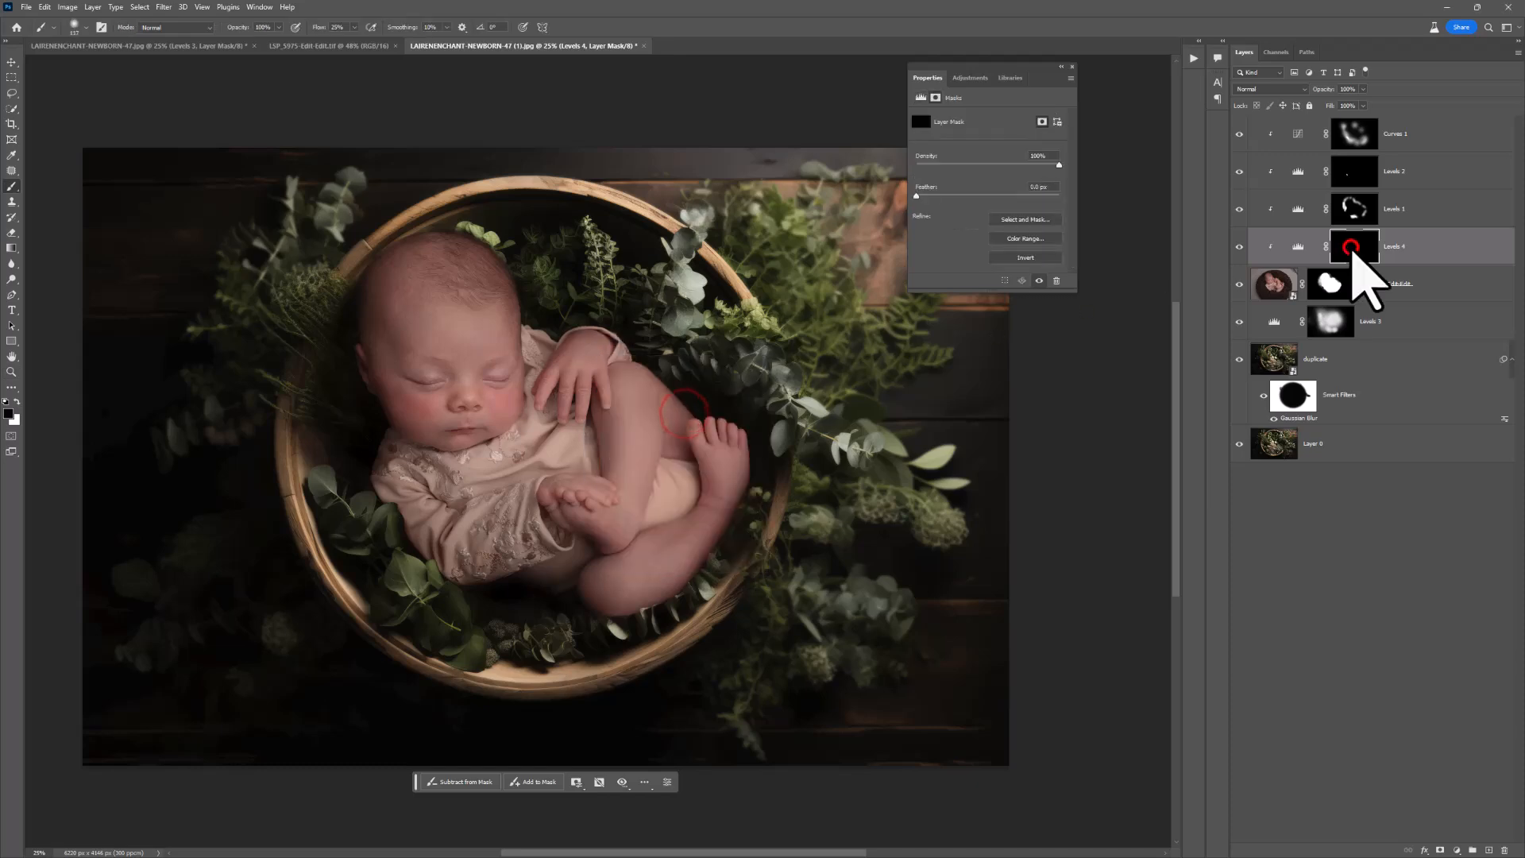
{"action": "left_click", "coordinate": [16, 402]}
{"action": "right_click", "coordinate": [467, 332]}
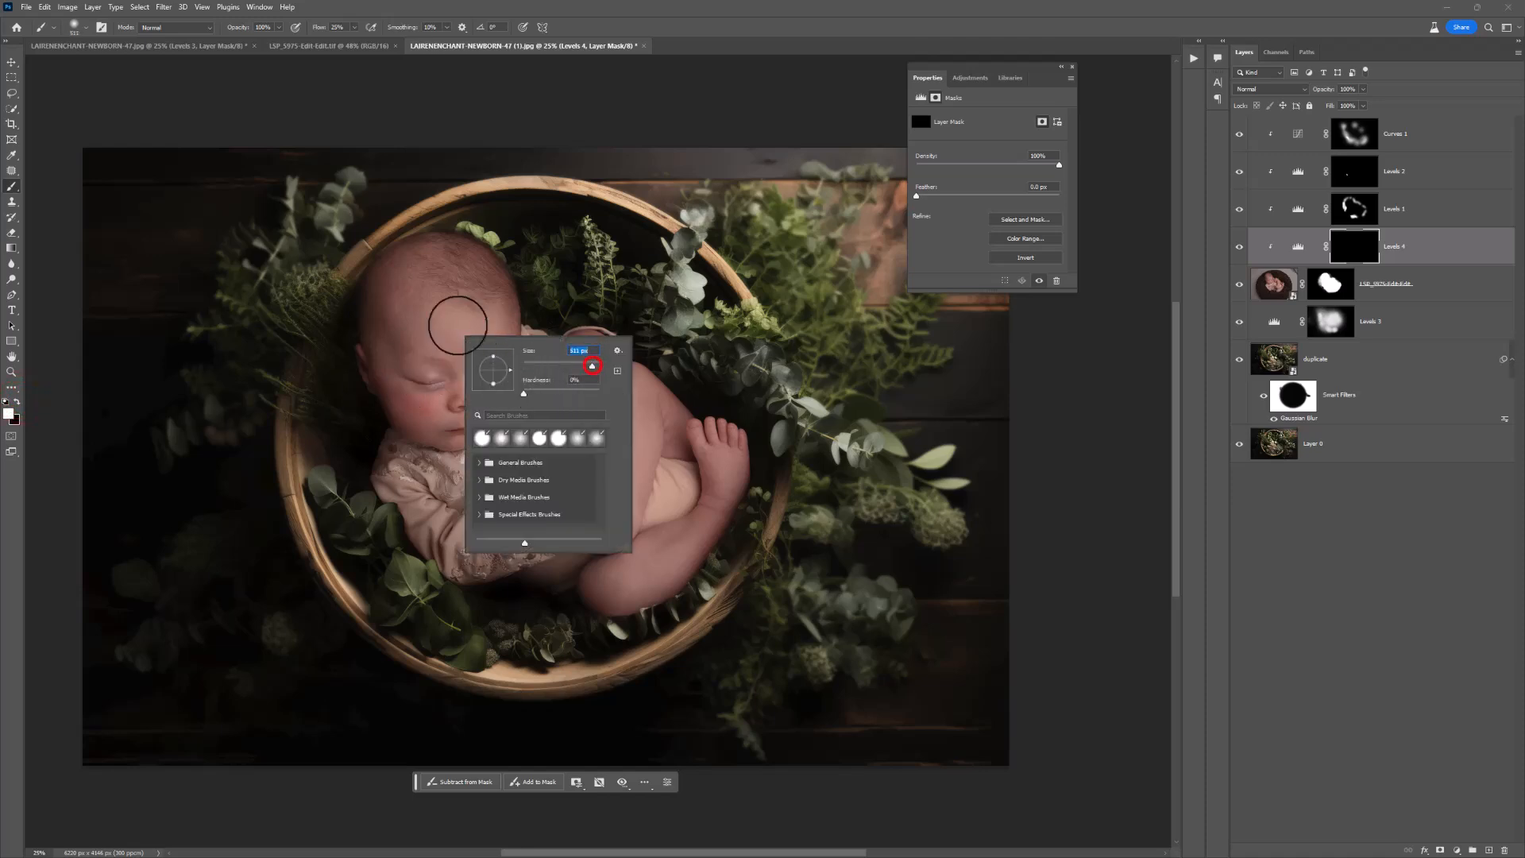
{"action": "left_click_drag", "start_coordinate": [450, 321], "coordinate": [476, 409]}
{"action": "left_click_drag", "start_coordinate": [488, 355], "coordinate": [473, 426]}
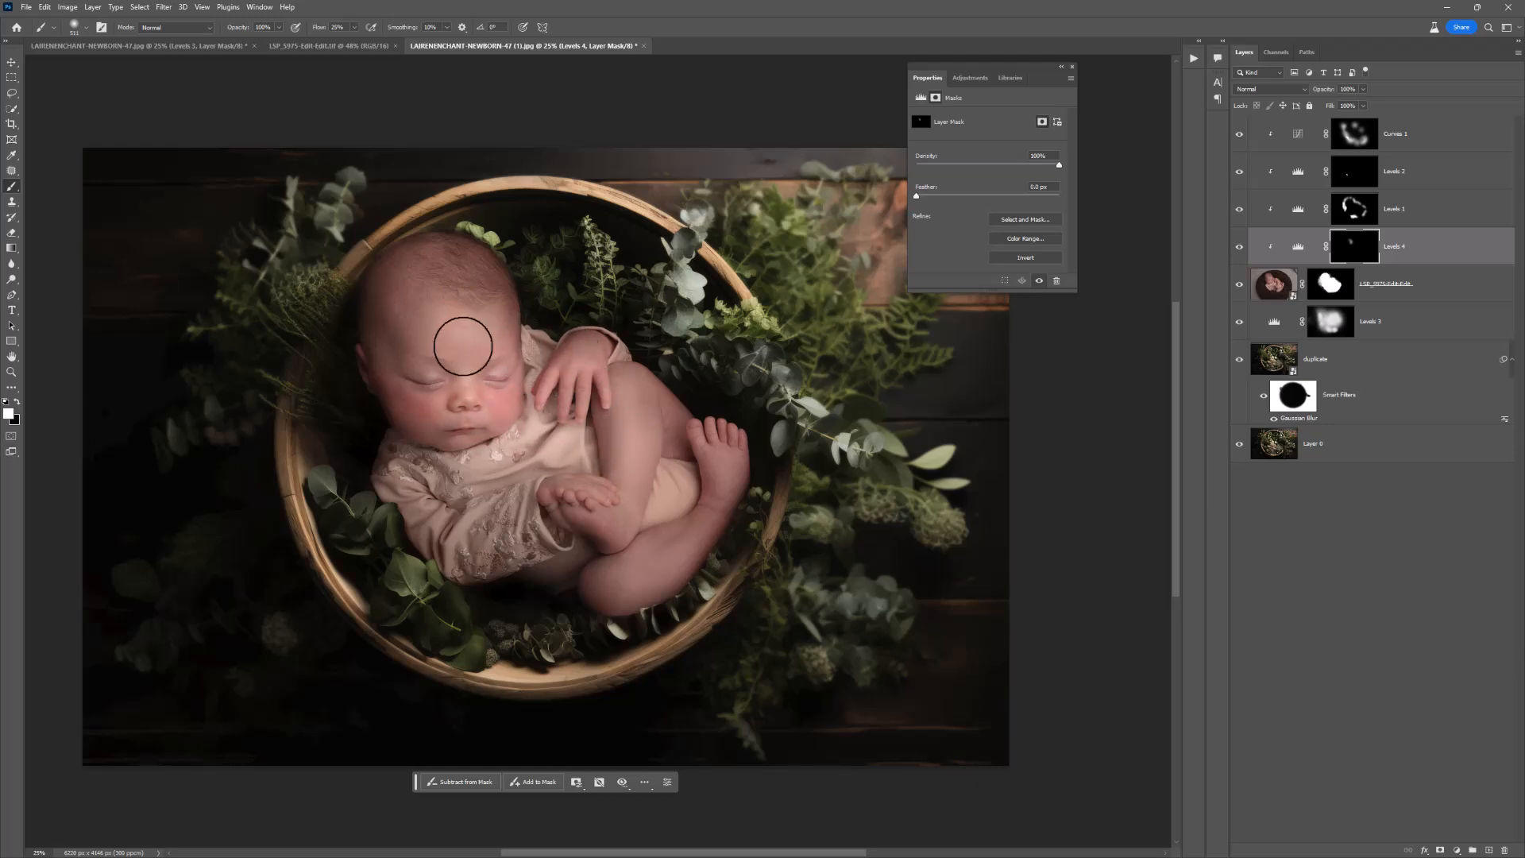
{"action": "left_click_drag", "start_coordinate": [558, 414], "coordinate": [650, 468]}
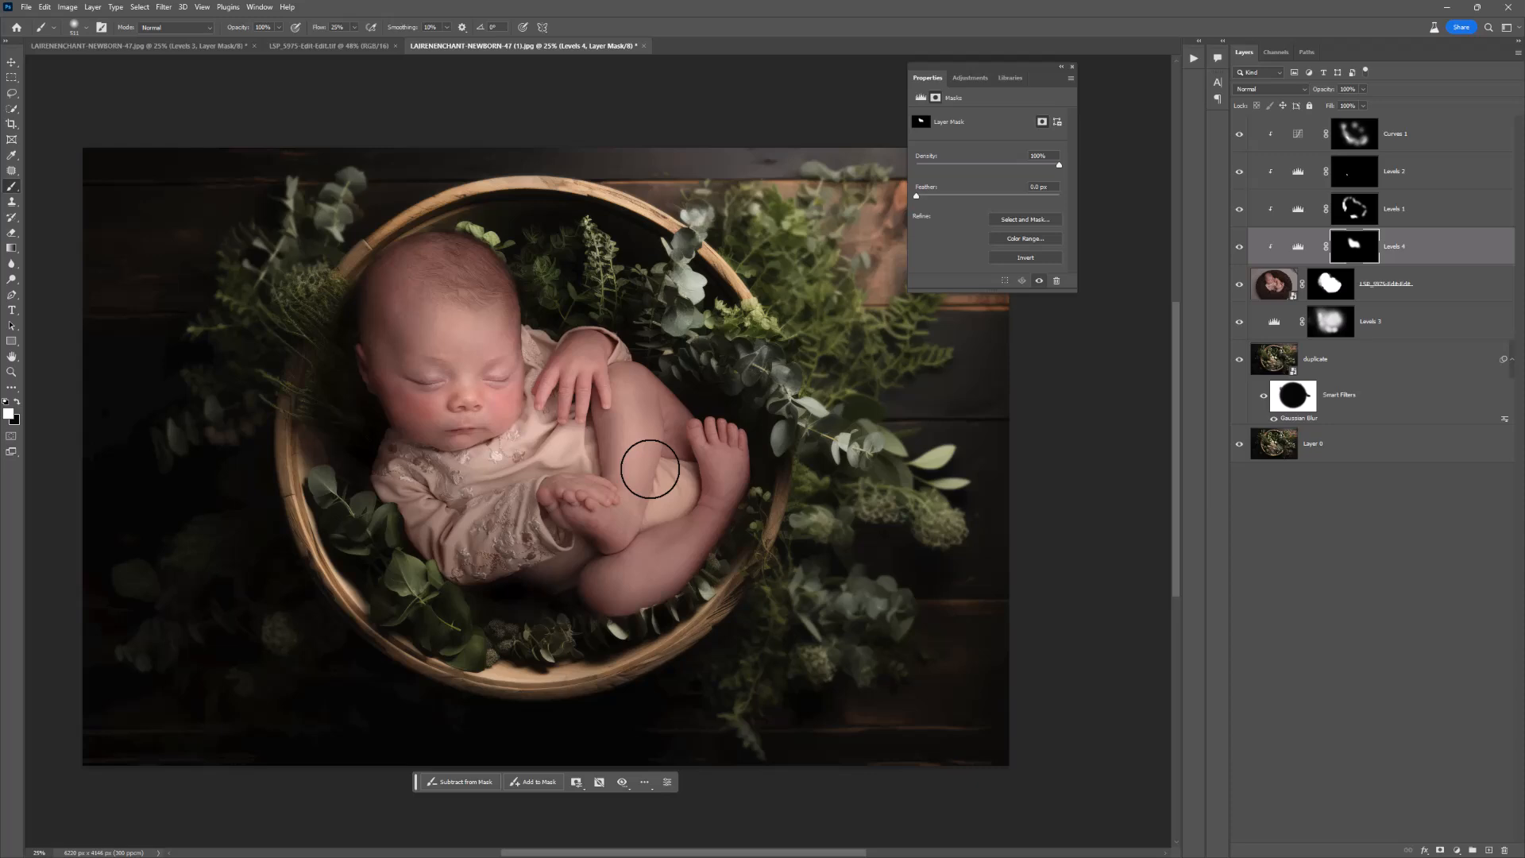